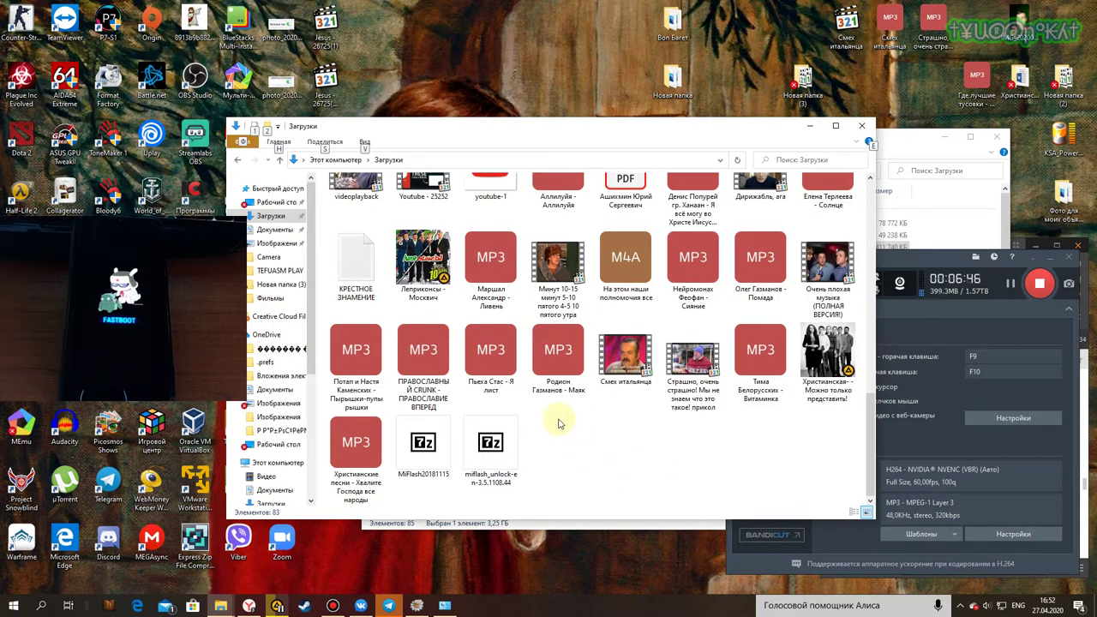
Step: View the contents of the miflash_unlock-en-3.5.1108.44 archive and close the archive window
double_click(492, 442)
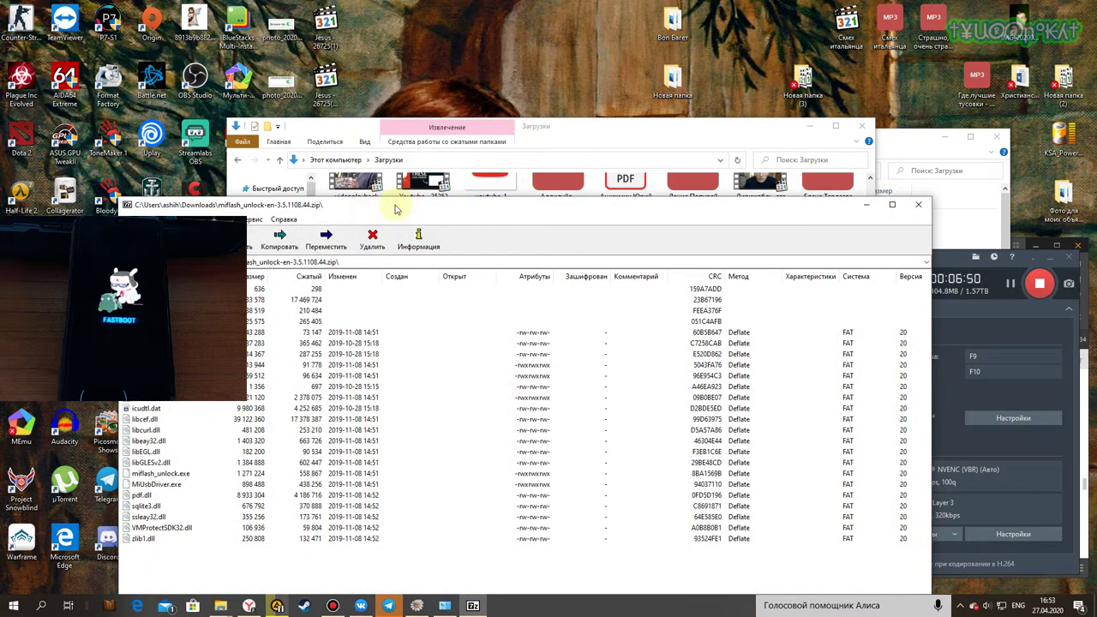
left_click_drag(397, 208, 595, 179)
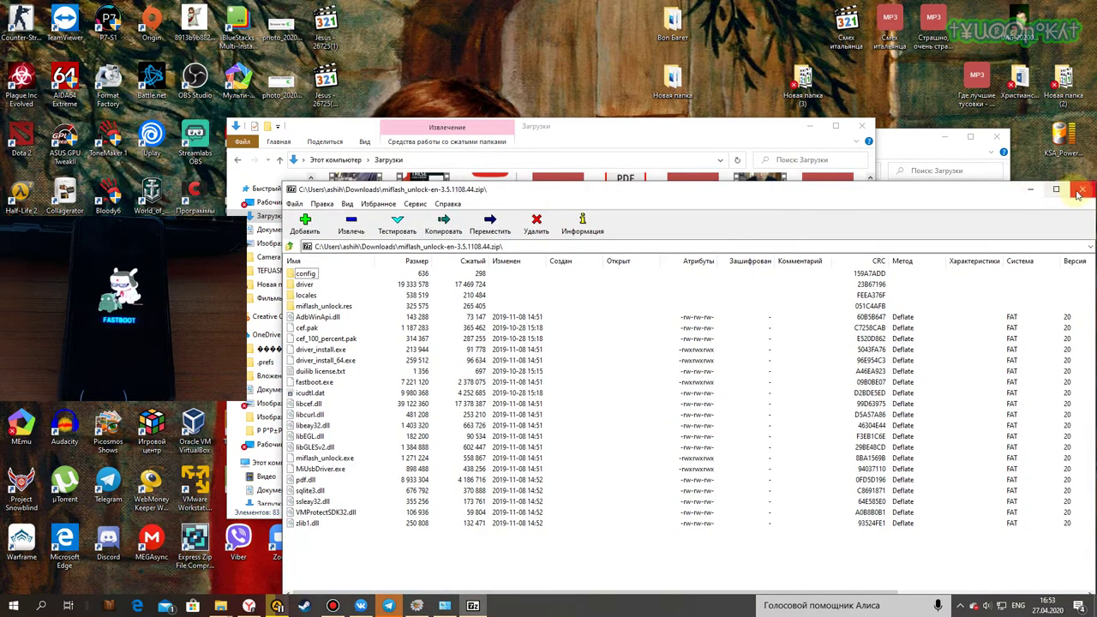
left_click(1082, 178)
Step: Extract the miflash_unlock-en-3.5.1108.44 archive with 7-Zip into a folder of the same name and open that folder
right_click(490, 447)
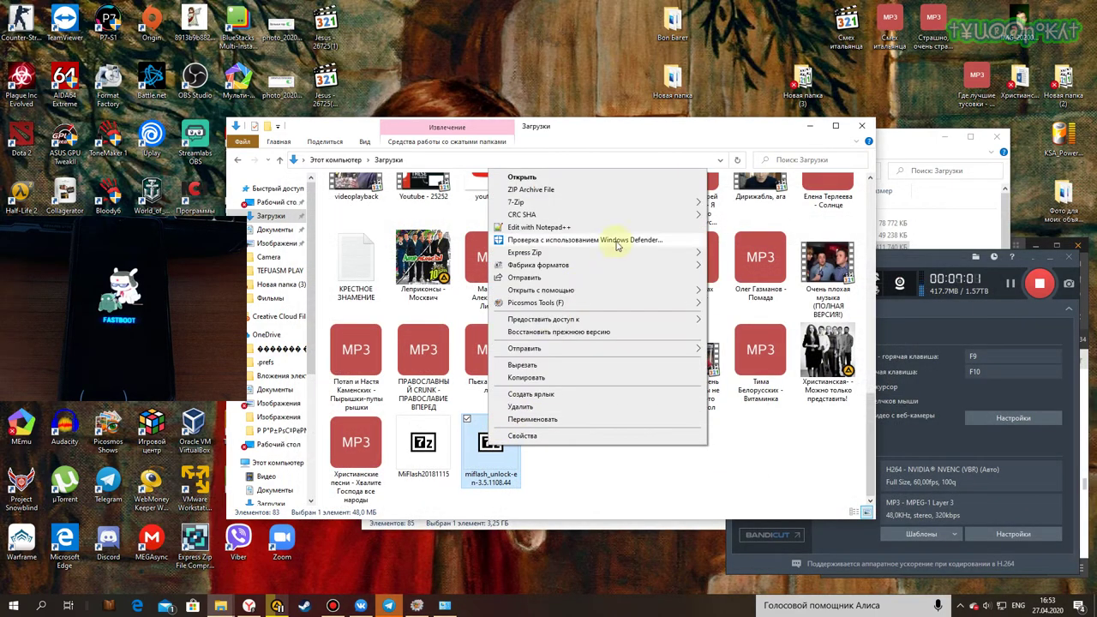
mouse_move(587, 207)
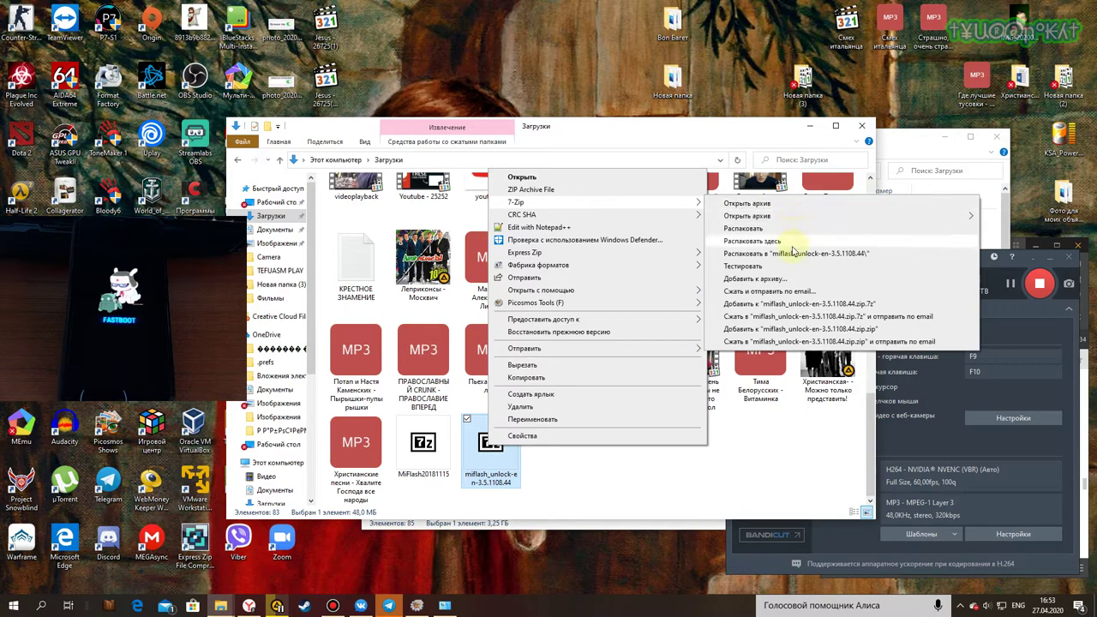
left_click(820, 255)
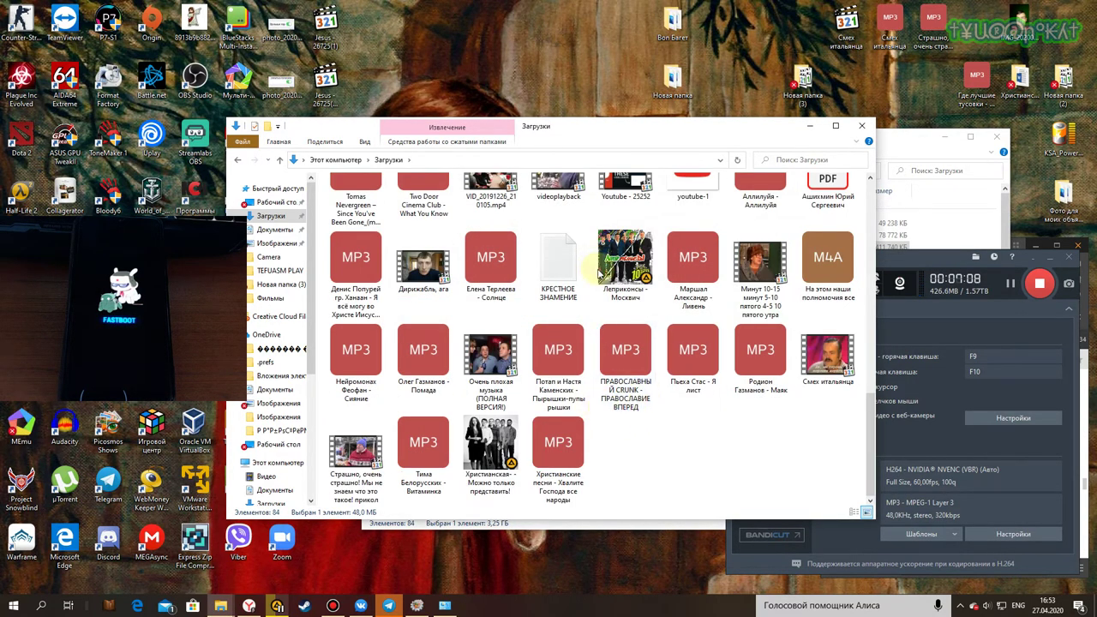
scroll(596, 270, "up", 10)
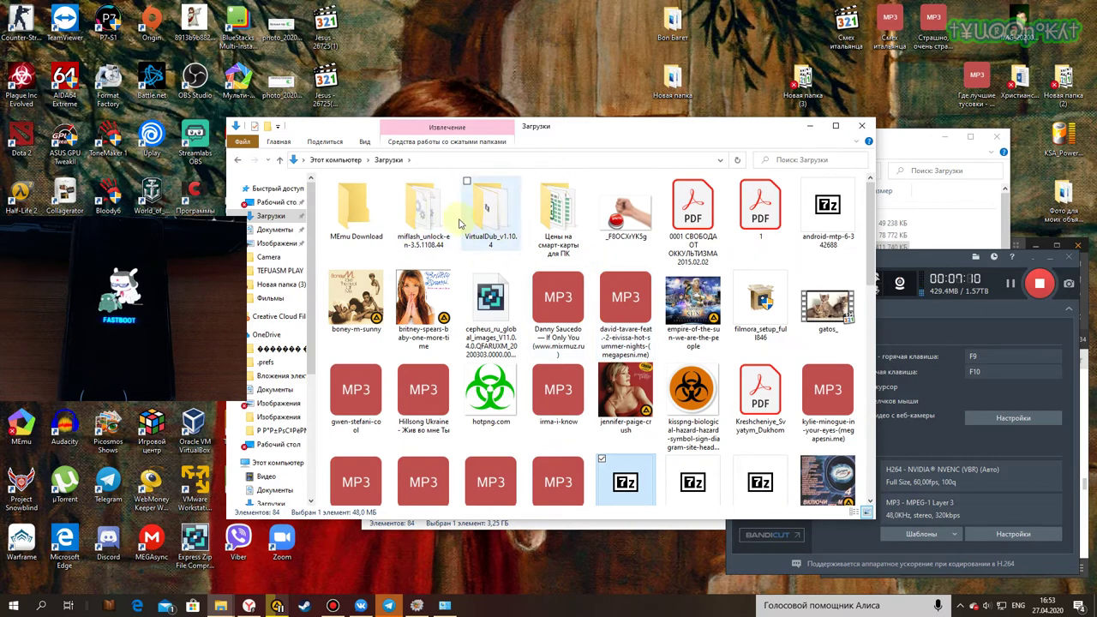
left_click(424, 216)
double_click(423, 216)
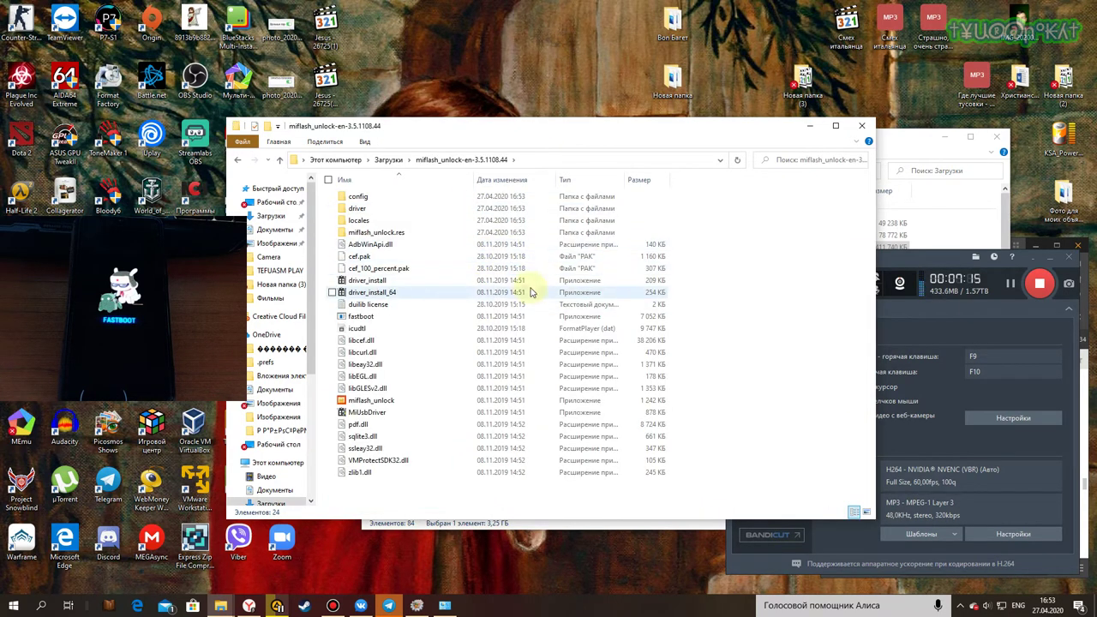
Step: Highlight the driver_install_64 and driver_install files, and launch the miflash_unlock application from the extracted folder
left_click(437, 293)
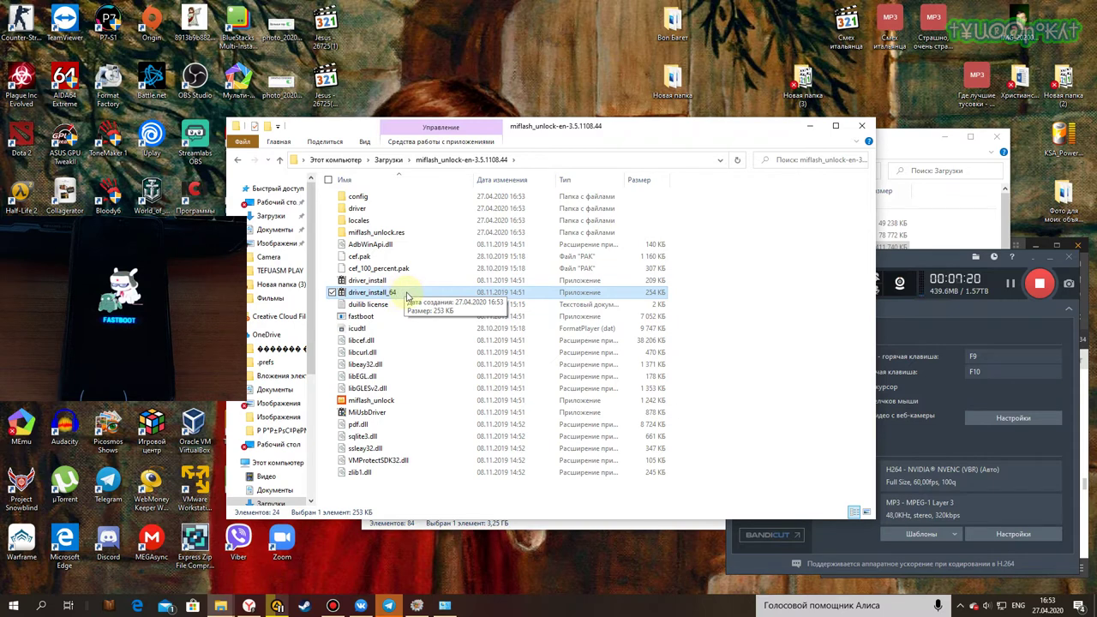
key("Up")
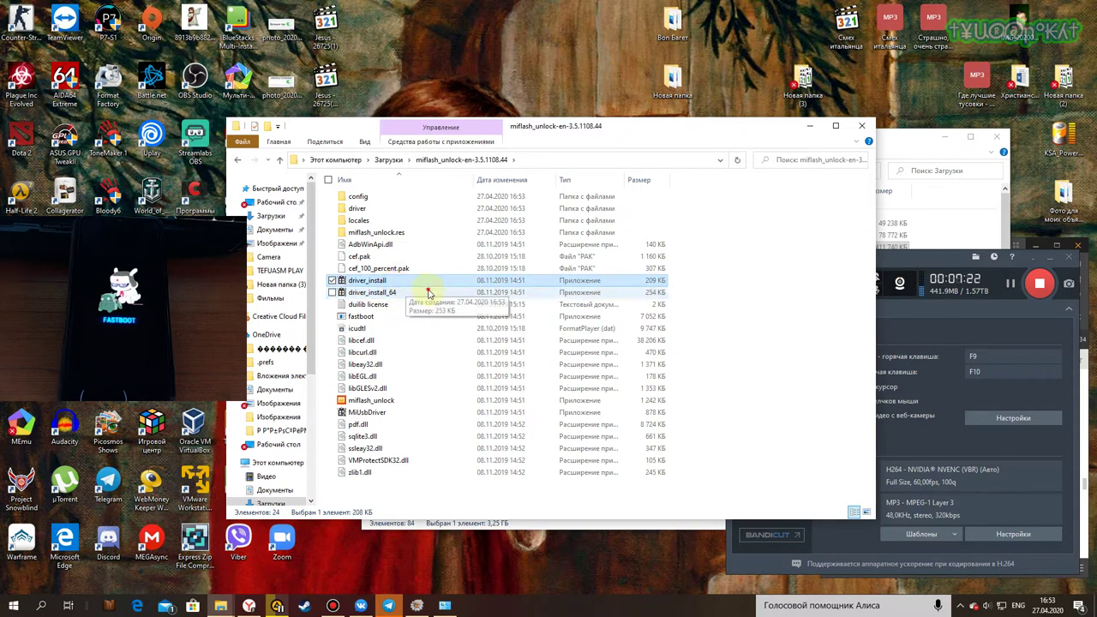
key("Down")
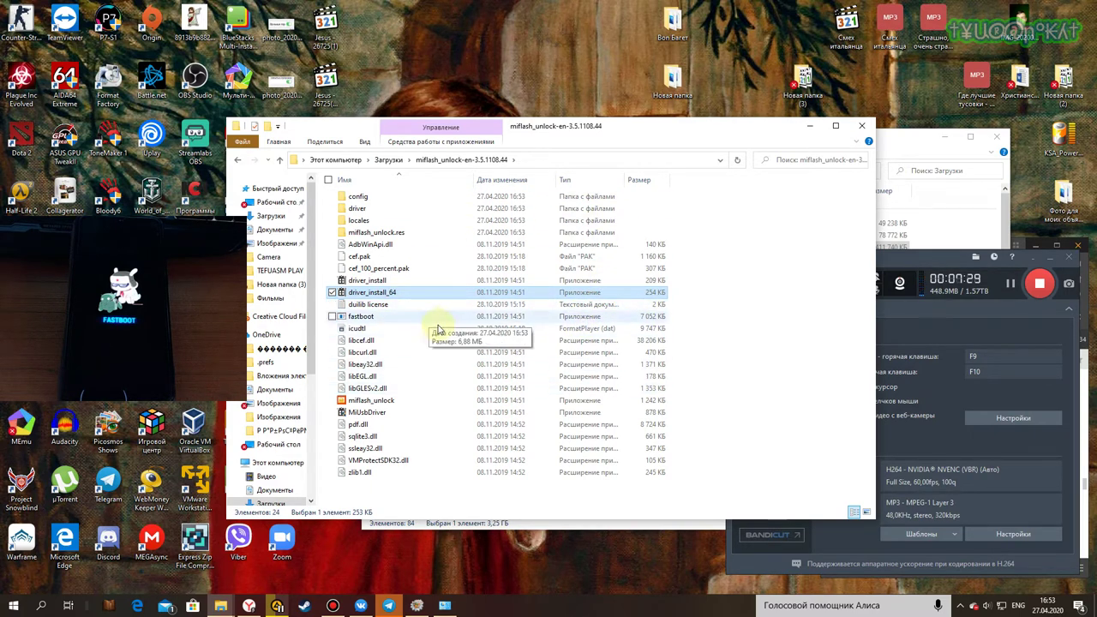
left_click(450, 402)
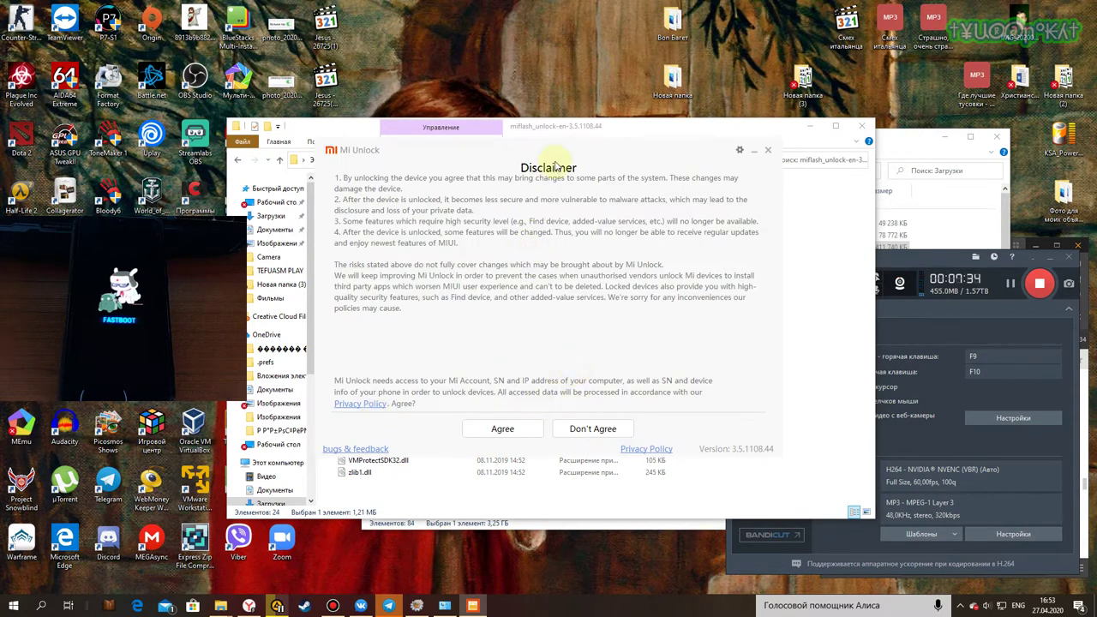
Step: Run the driver installation check and the version update check from Mi Unlock's settings, and close the About dialog
left_click(739, 151)
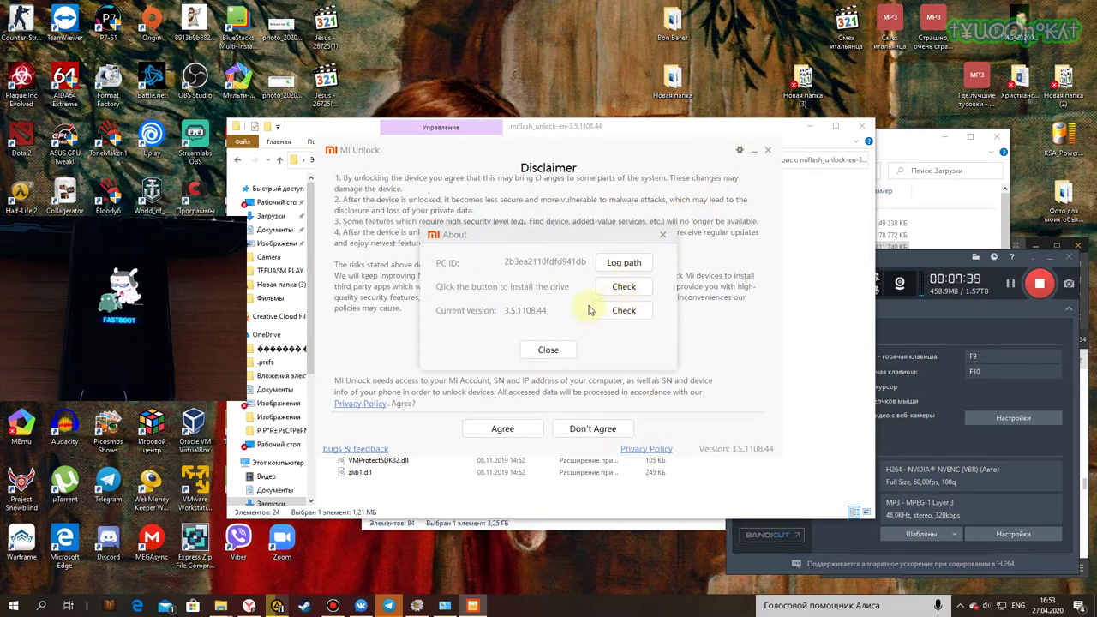
left_click(630, 288)
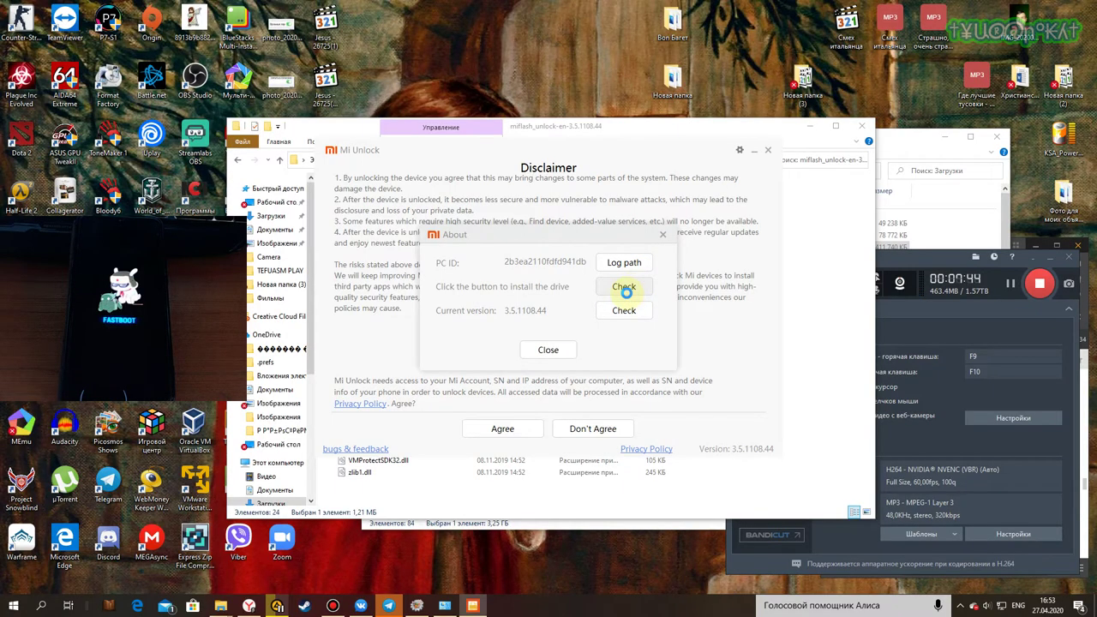
left_click(627, 290)
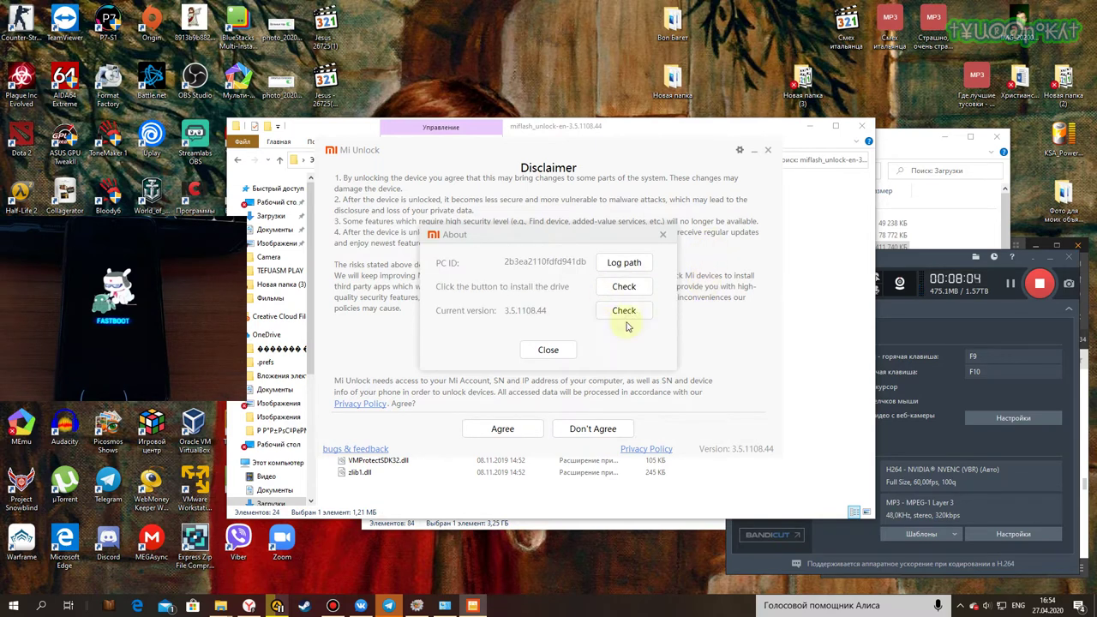
left_click(635, 317)
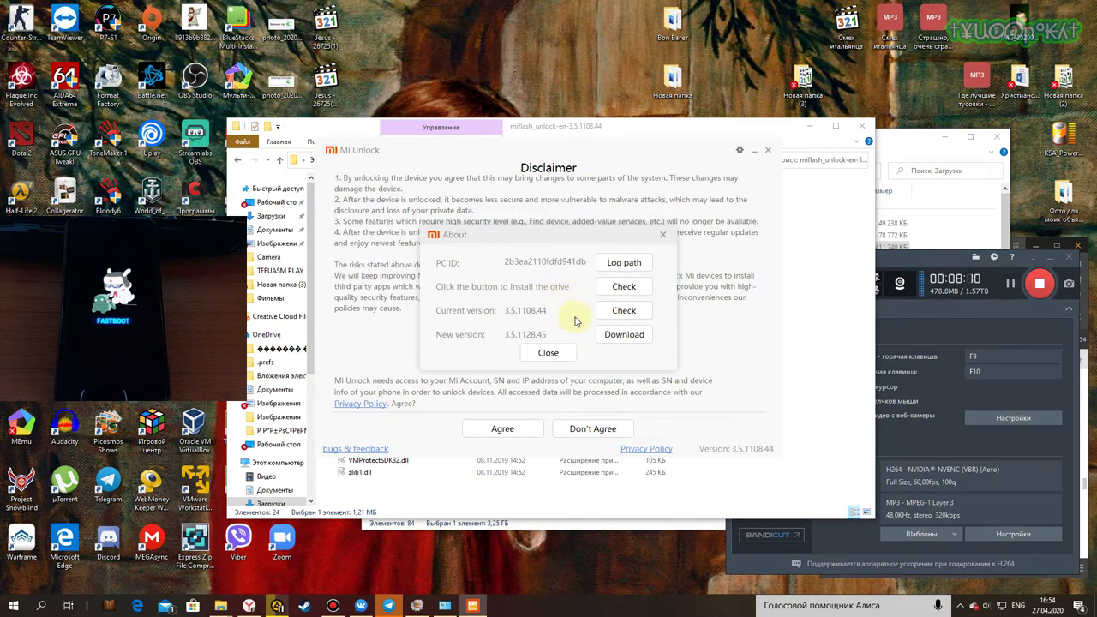
left_click(545, 354)
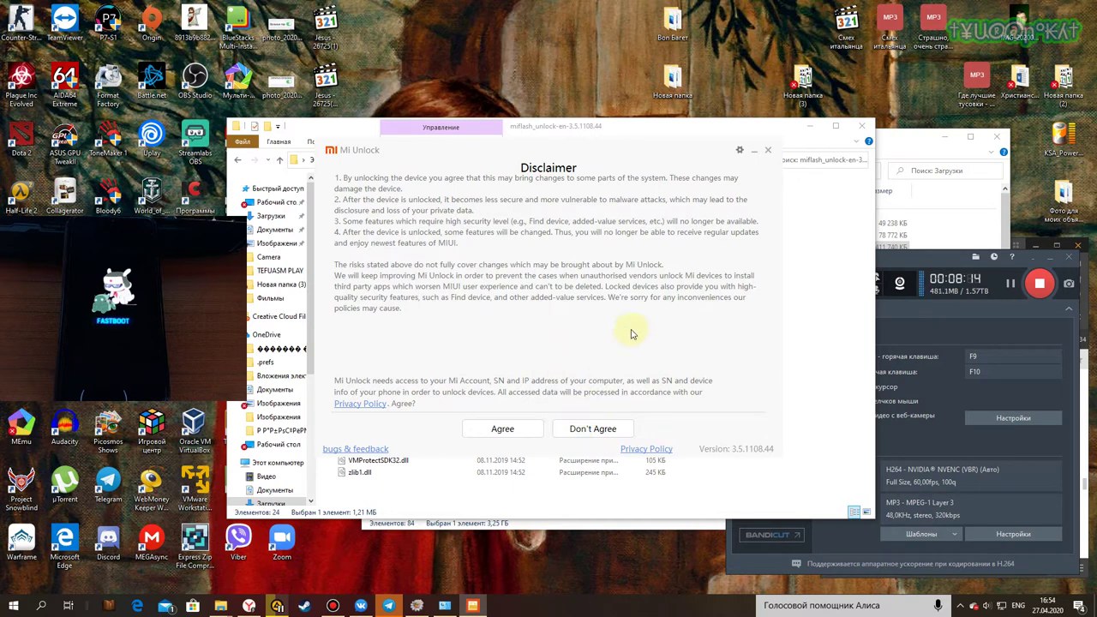
Step: Agree to the Mi Unlock disclaimer and sign in to the Mi Account with the account login and password
left_click(505, 428)
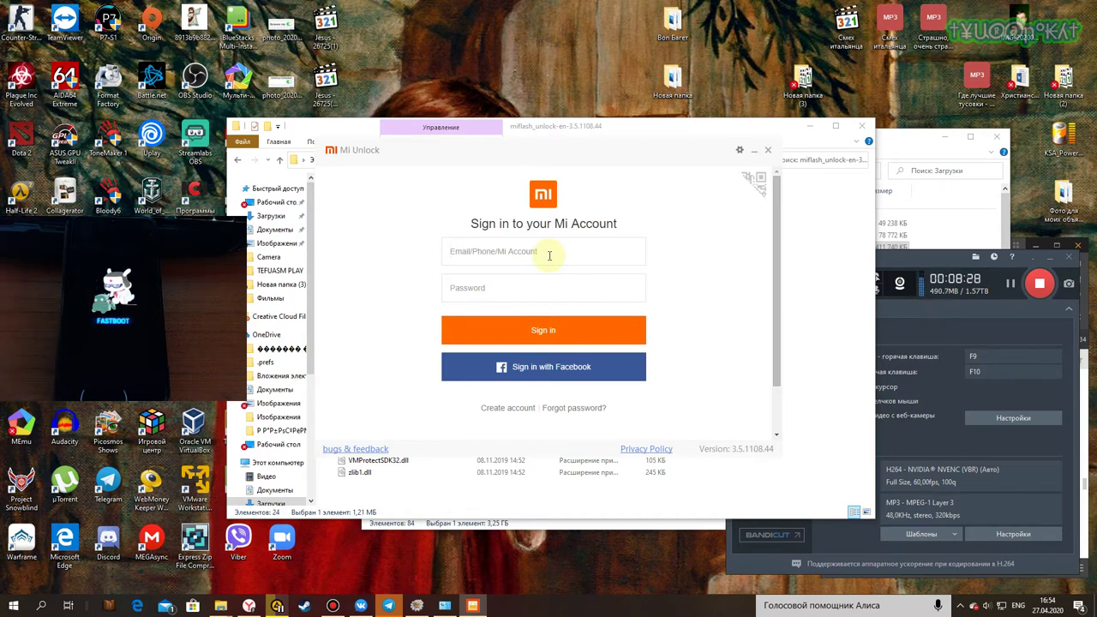
left_click(446, 251)
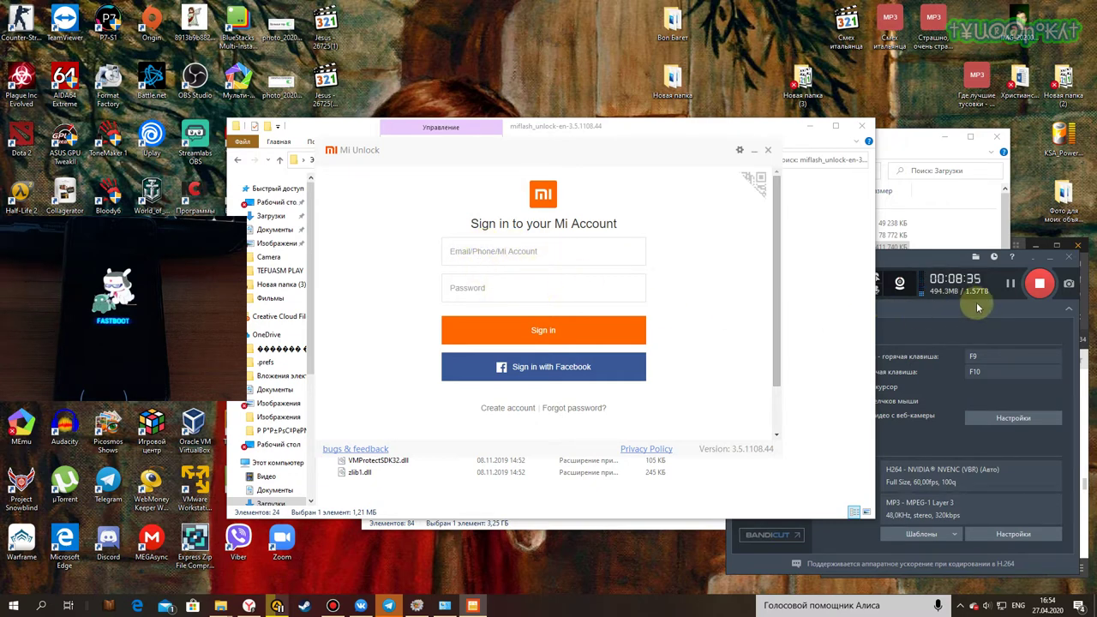
left_click(941, 340)
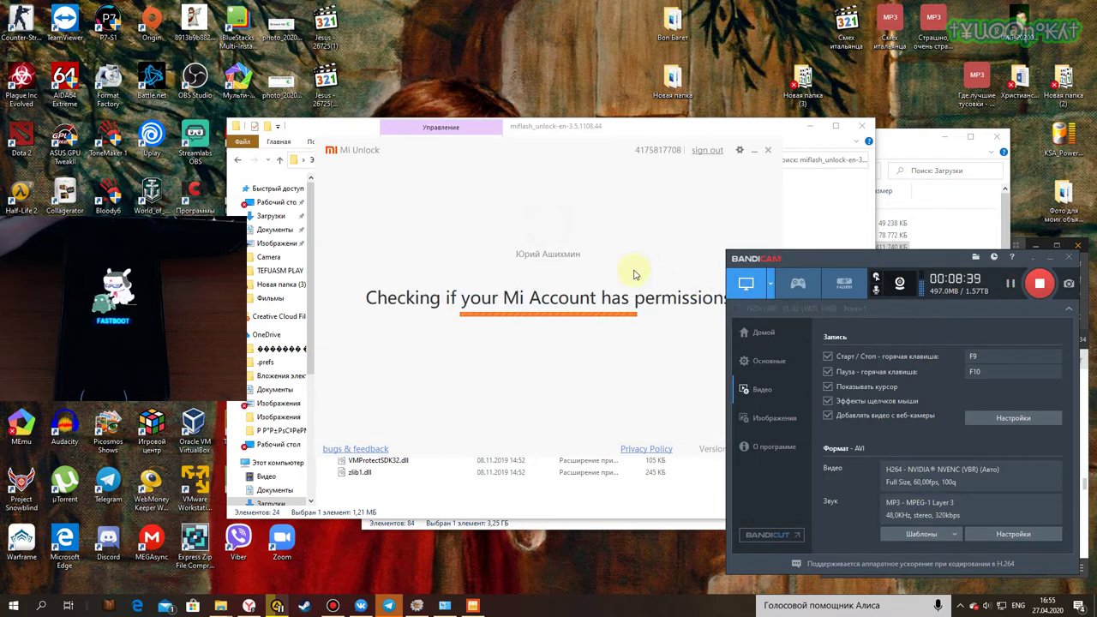
left_click(604, 296)
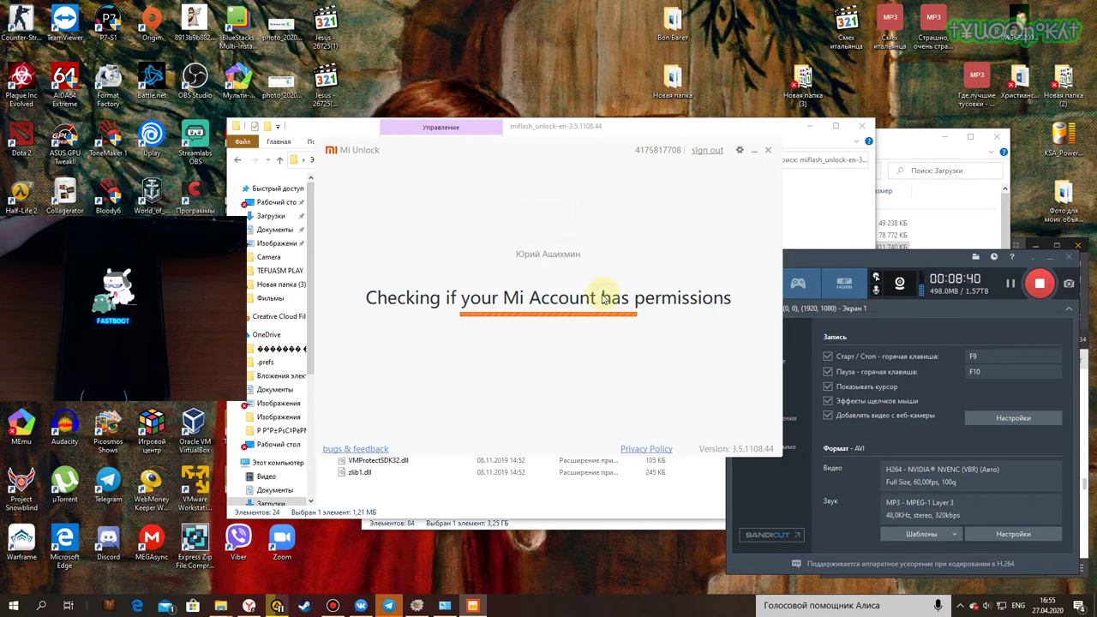
left_click(910, 264)
left_click_drag(900, 265, 937, 269)
left_click(632, 198)
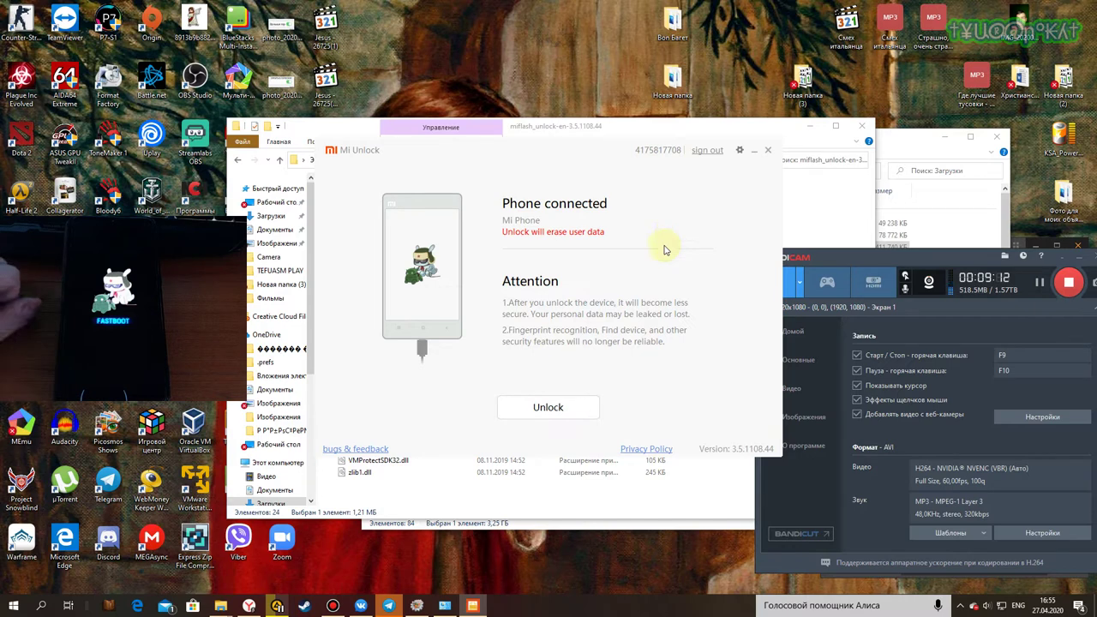
Step: Unlock the connected phone, accepting the data-erasure and malware warnings with Unlock anyway, and minimize the Mi Unlock window
left_click(566, 409)
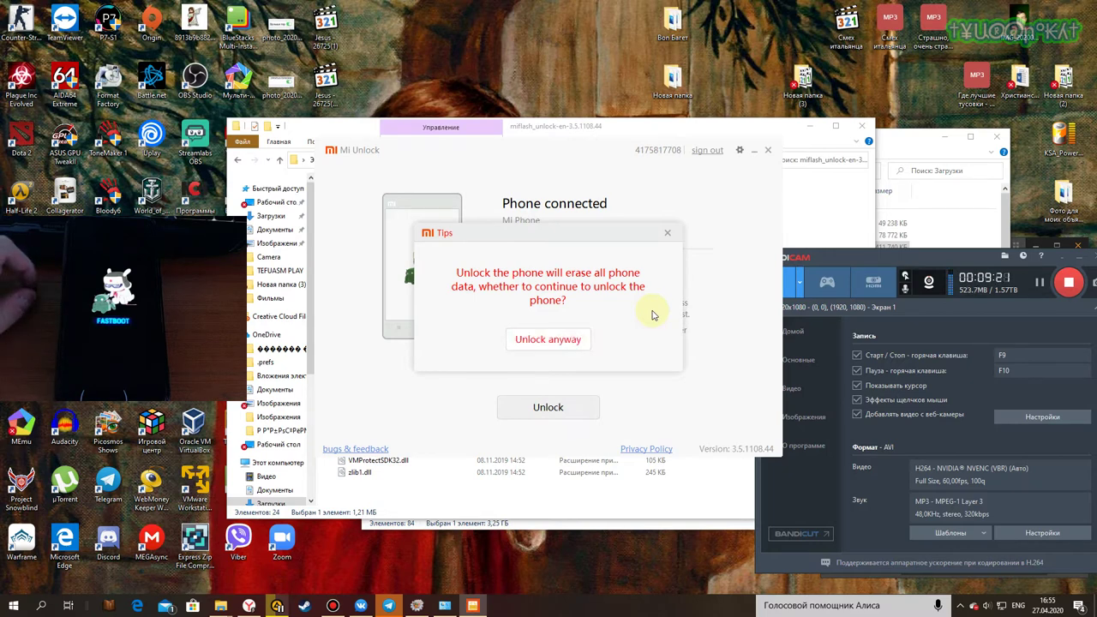
left_click(581, 340)
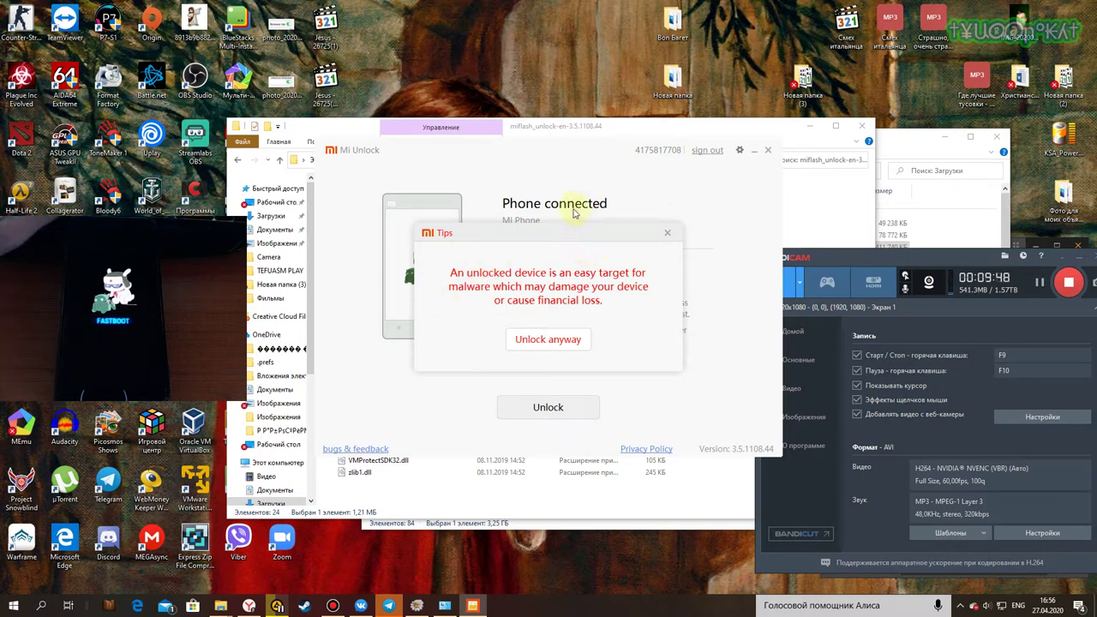
left_click(568, 341)
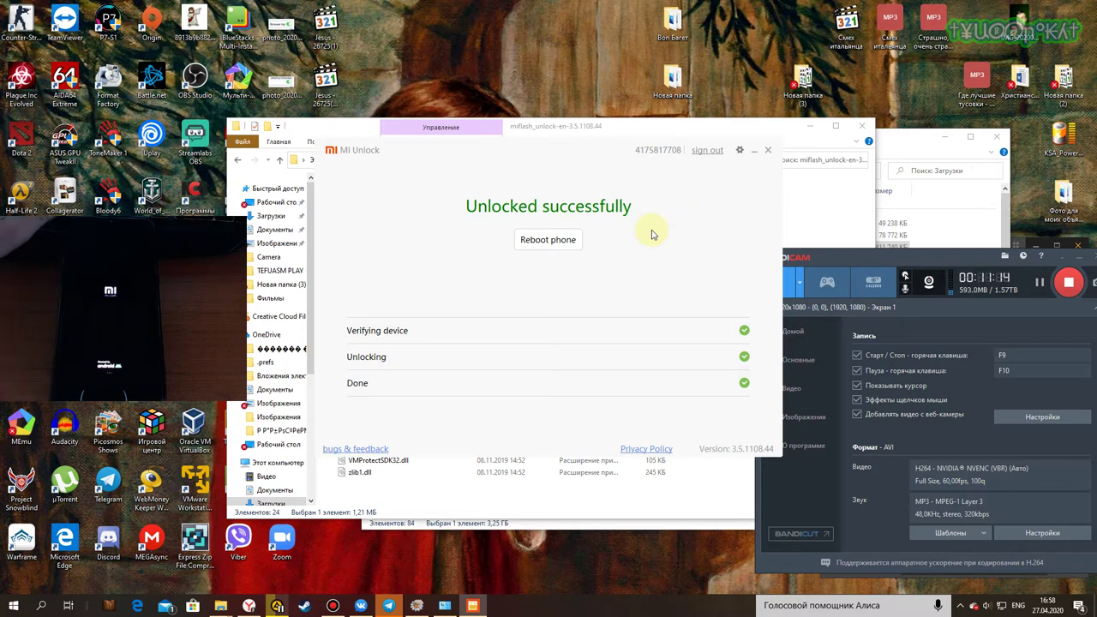
left_click_drag(604, 156, 581, 134)
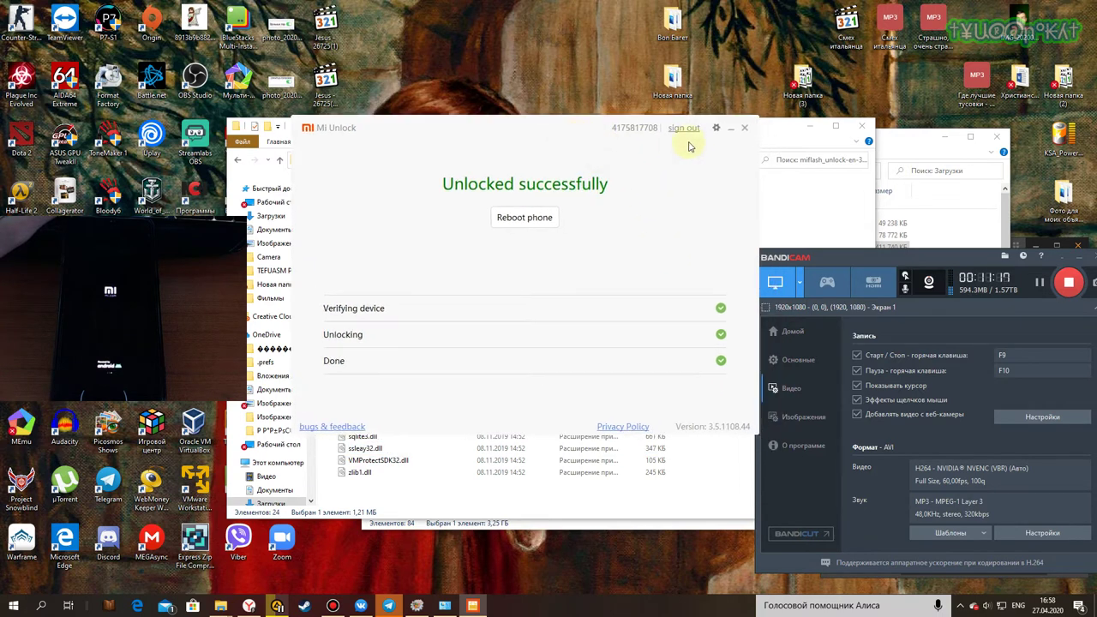
left_click(729, 128)
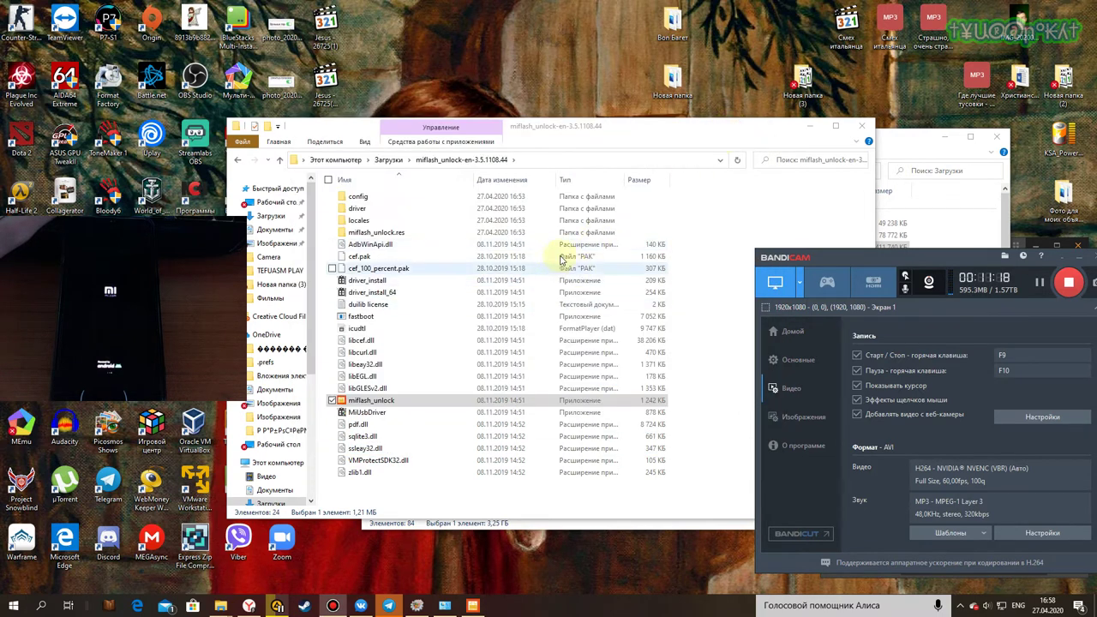
Step: Return to the Downloads folder and start extracting the MiFlash20181115 archive with 7-Zip into a folder of the same name
left_click(388, 161)
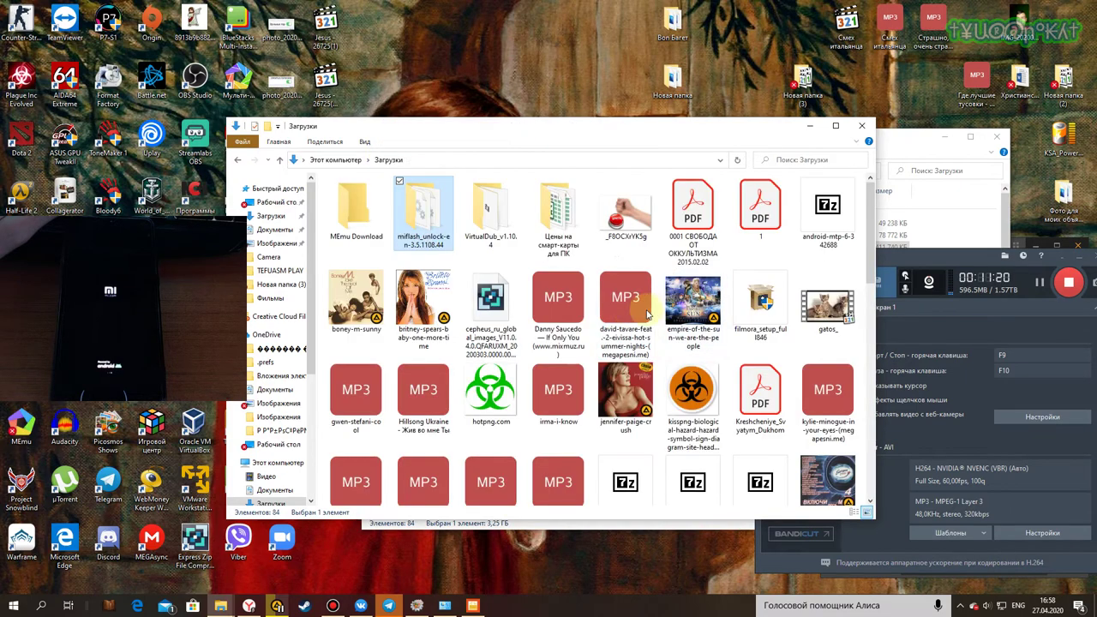
scroll(497, 283, "down", 5)
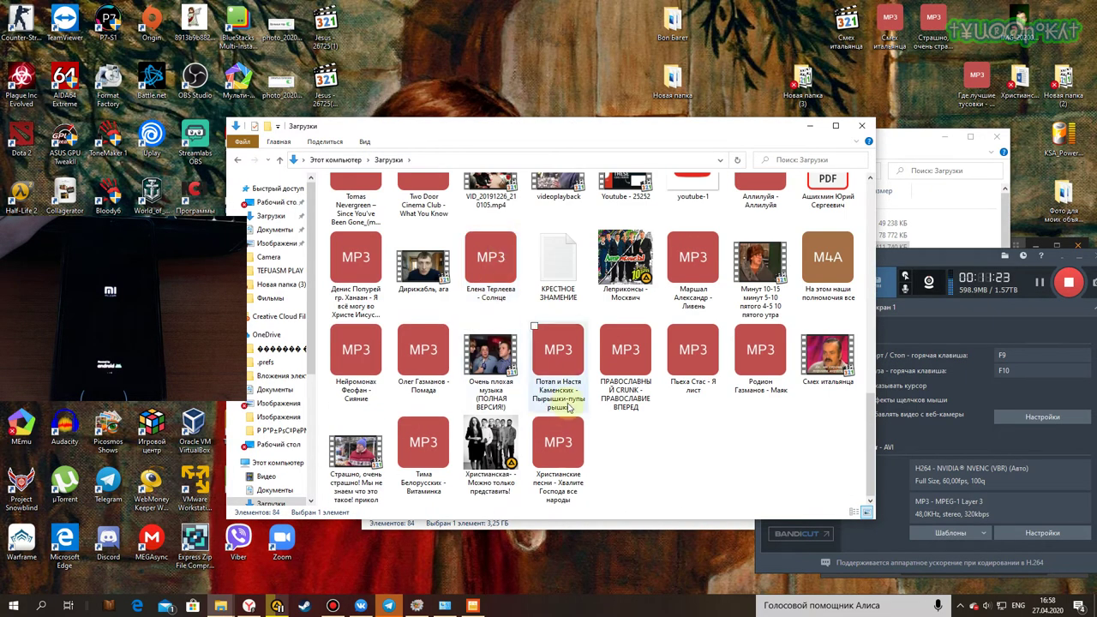
scroll(533, 336, "up", 10)
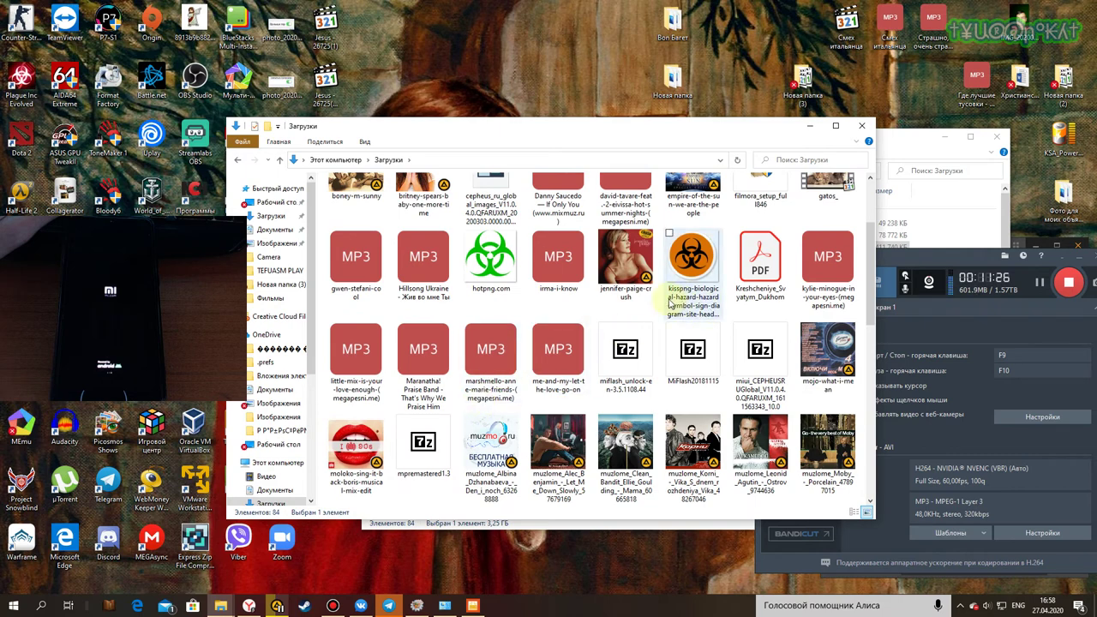
left_click(698, 377)
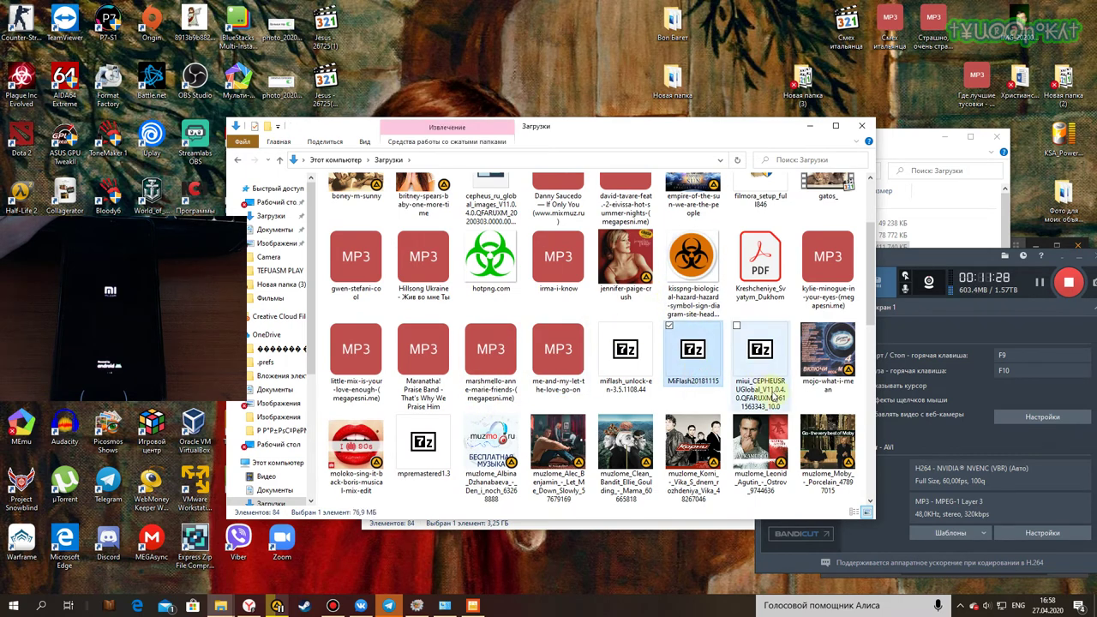
right_click(703, 384)
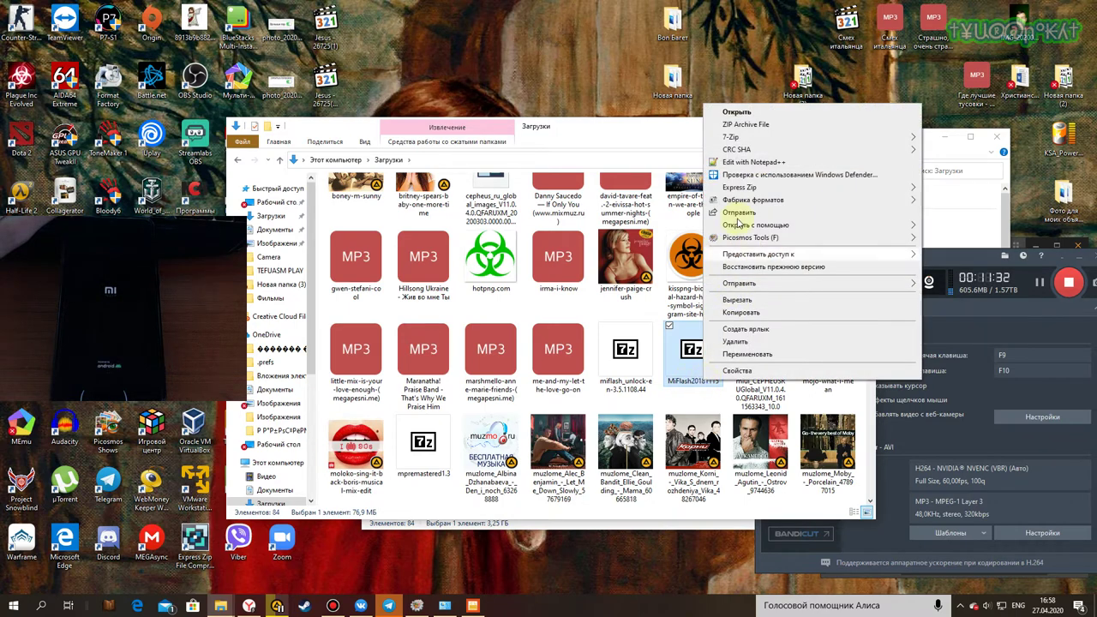
mouse_move(759, 139)
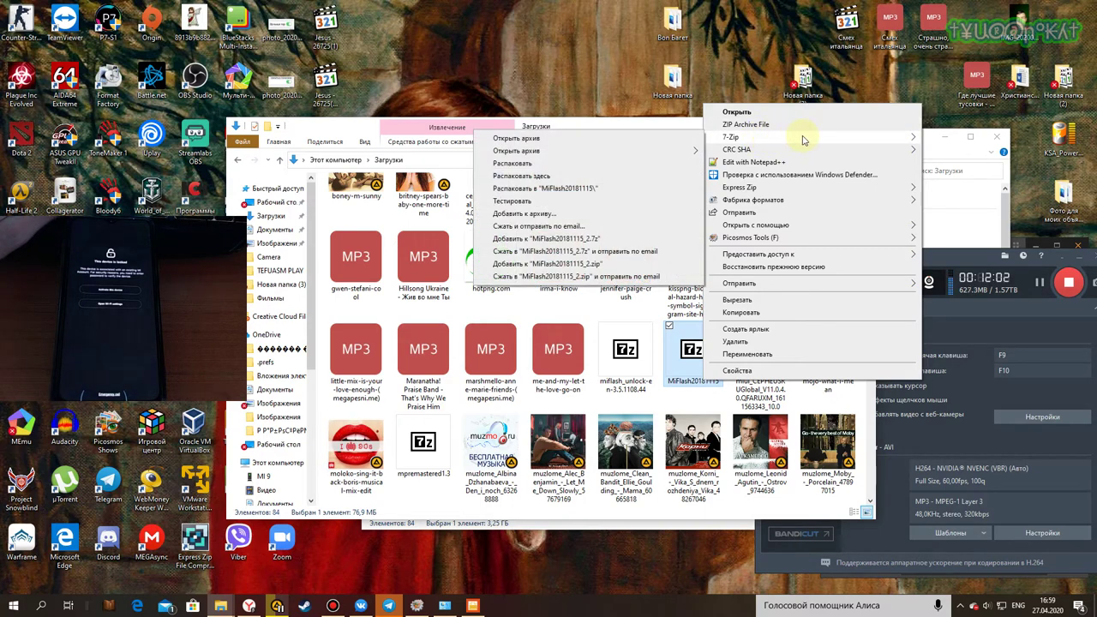
left_click(615, 190)
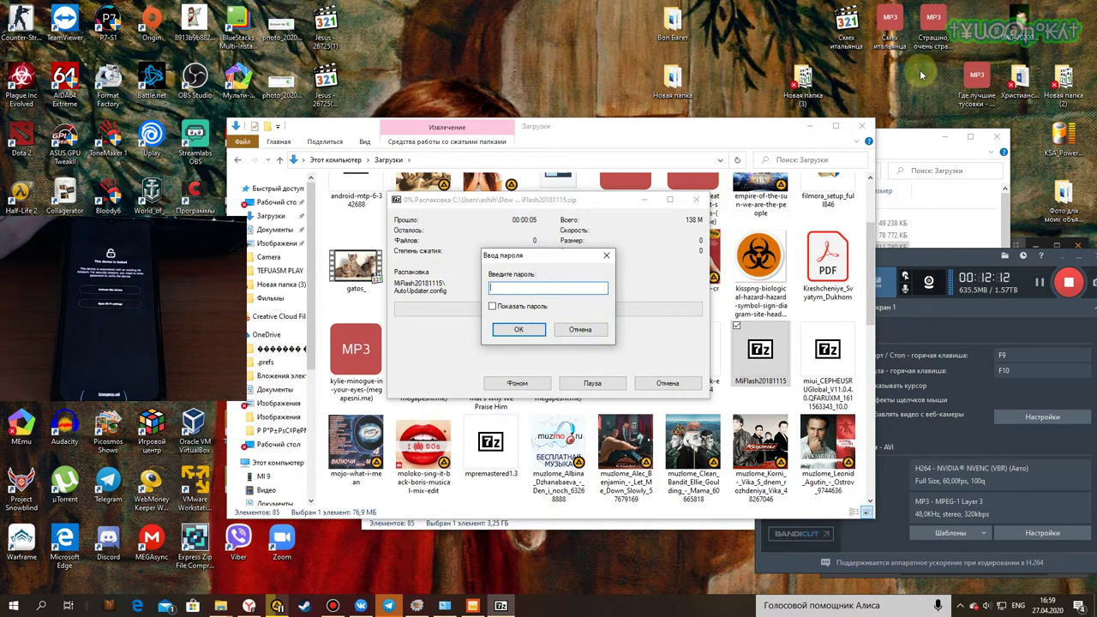
Step: Copy the archive password from the Xiaomi Flash download page and enter it in the extraction password prompt
key("alt+Tab")
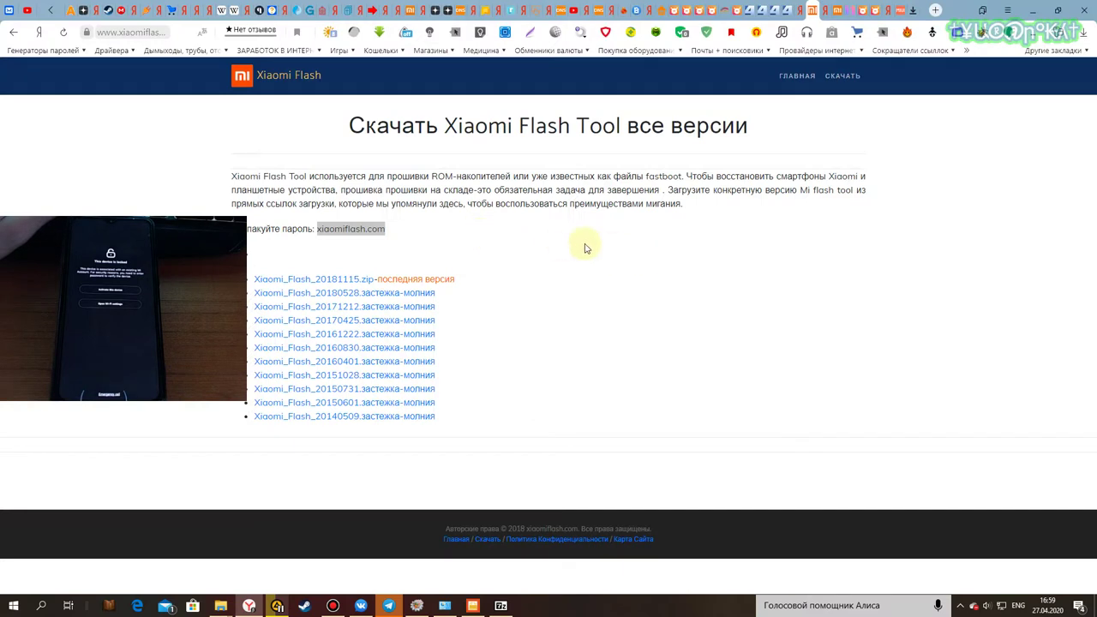
key("alt+Tab")
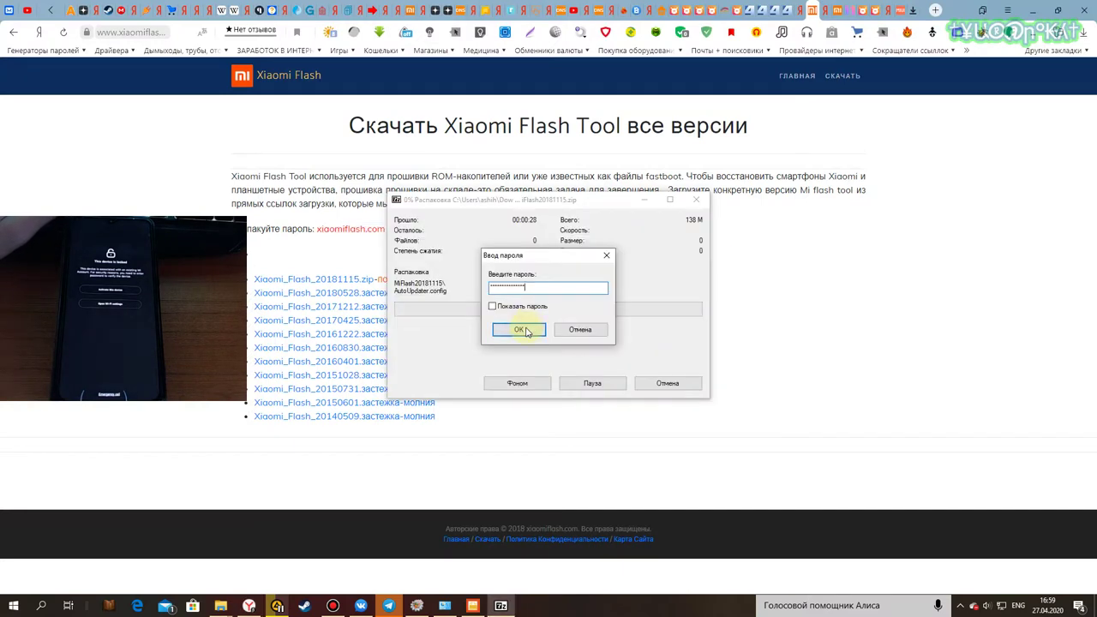
left_click(525, 330)
Step: Open the extracted MiFlash20181115 folder from Downloads and launch the XiaoMiFlash application
left_click(220, 606)
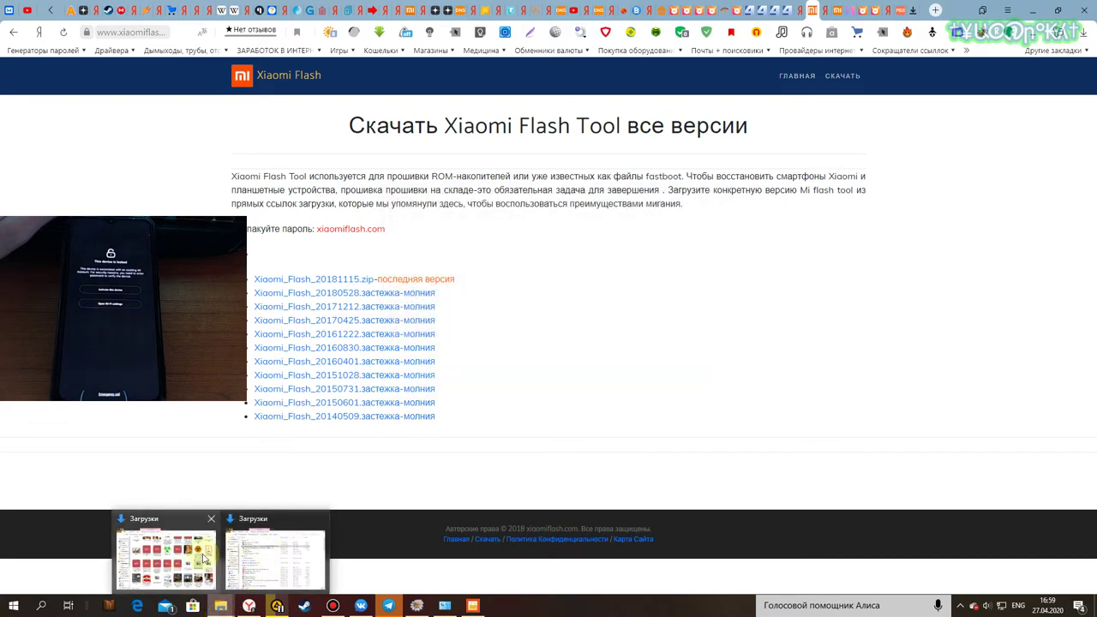
left_click(257, 557)
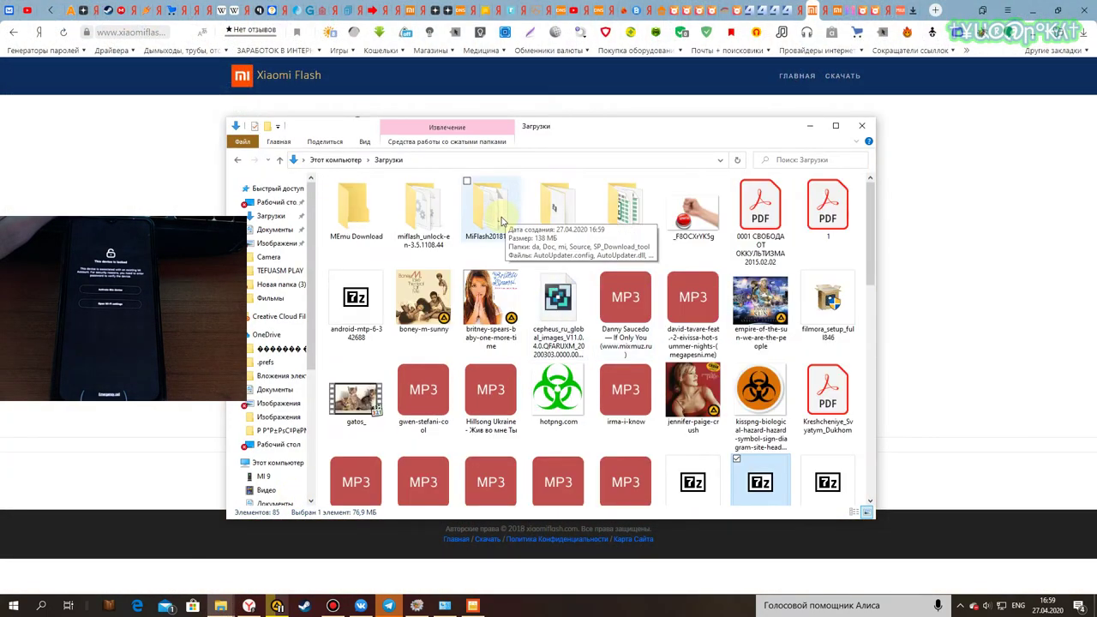
right_click(487, 221)
left_click(535, 225)
left_click_drag(489, 135, 672, 129)
scroll(757, 311, "down", 1)
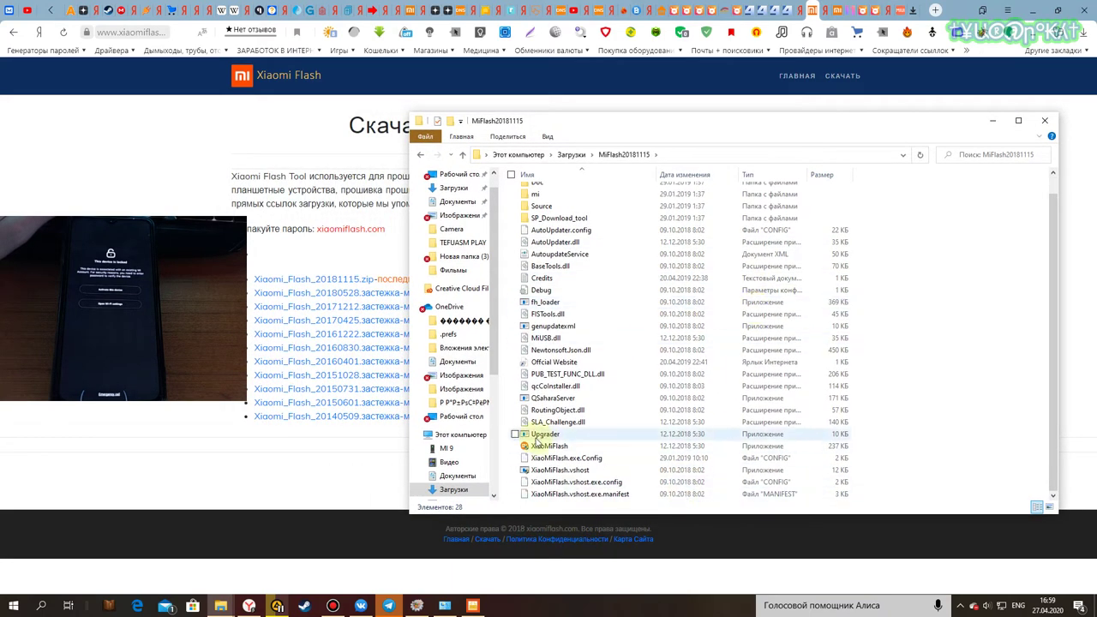
left_click(574, 447)
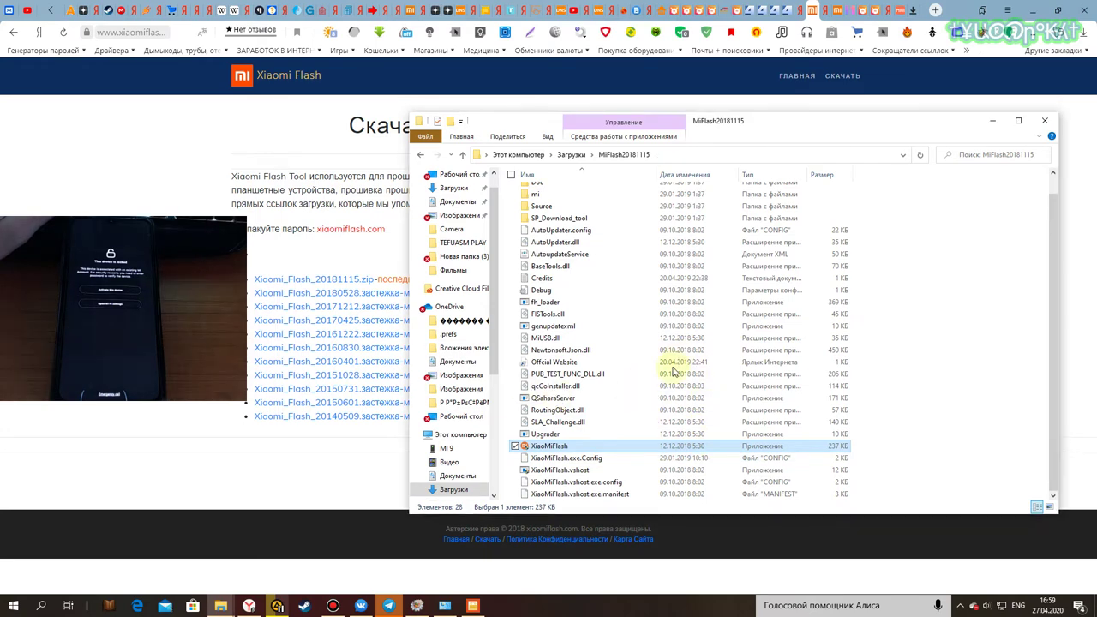
scroll(707, 352, "up", 1)
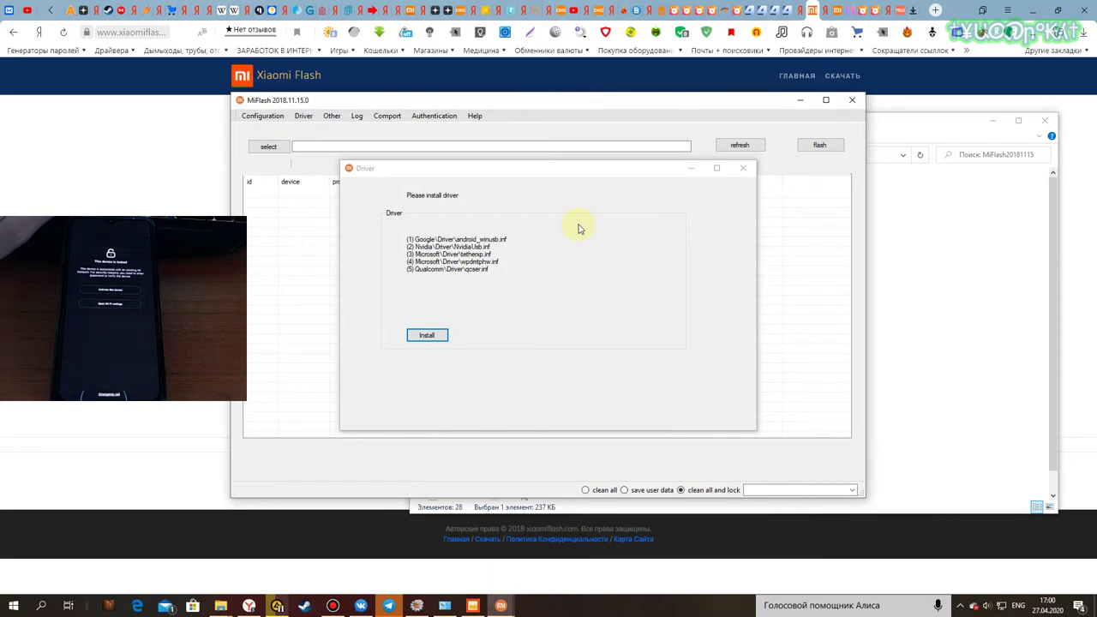
Step: Try to install the listed USB drivers in MiFlash, continuing past the unhandled exception
left_click(438, 336)
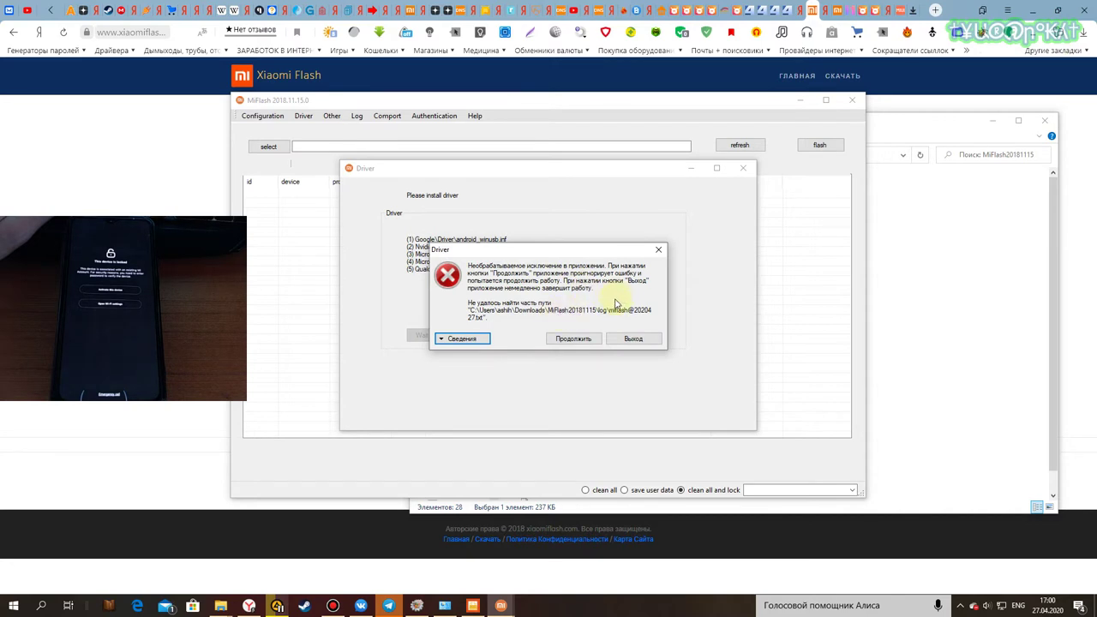
left_click(576, 339)
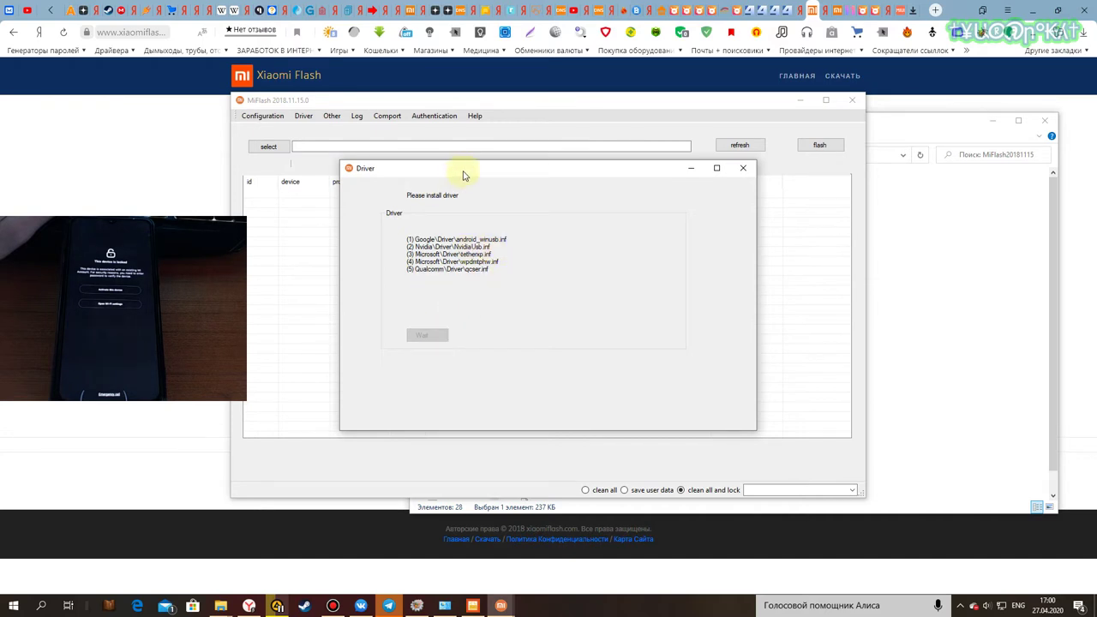
left_click_drag(463, 174, 532, 201)
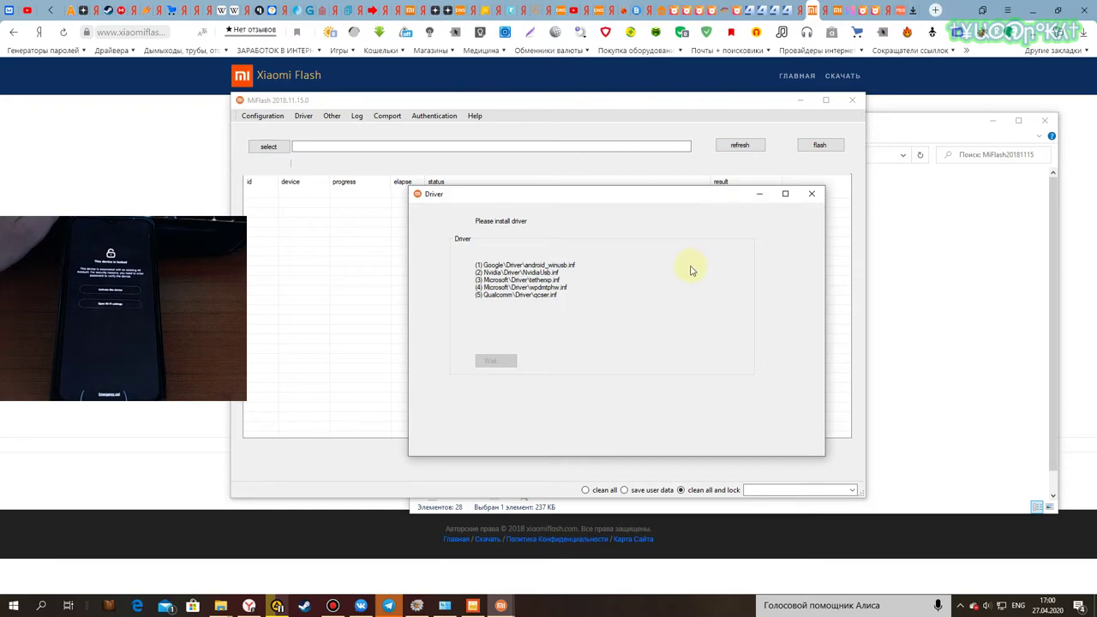
Step: Open MiFlash's Driver dialog again and close both driver windows
left_click(313, 223)
left_click(304, 116)
left_click_drag(421, 168, 257, 62)
left_click(812, 193)
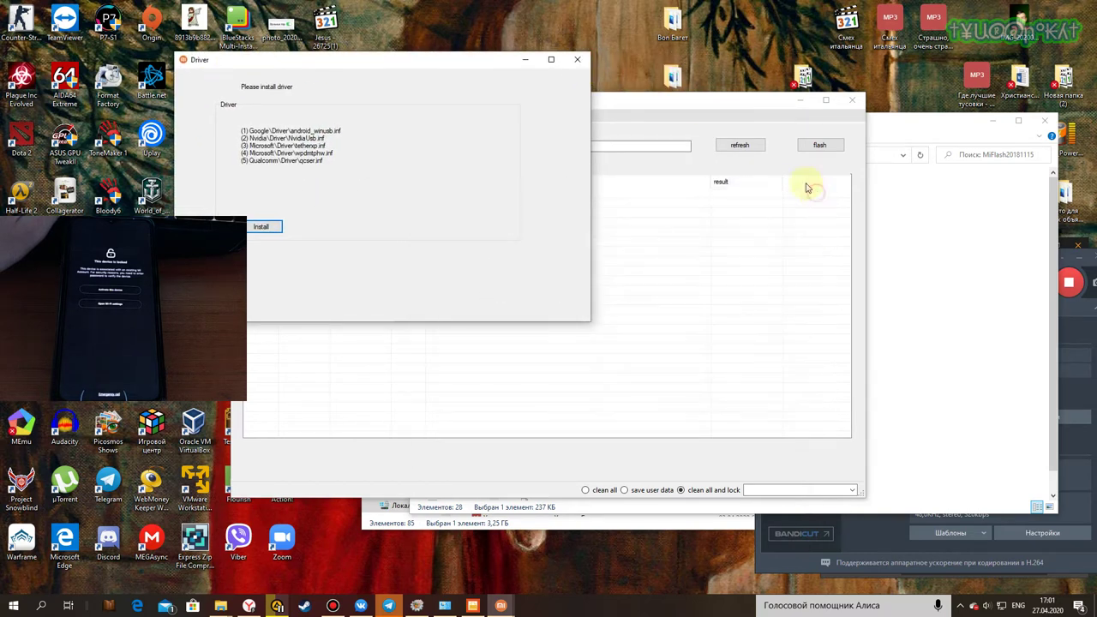
left_click_drag(485, 61, 672, 185)
left_click(765, 183)
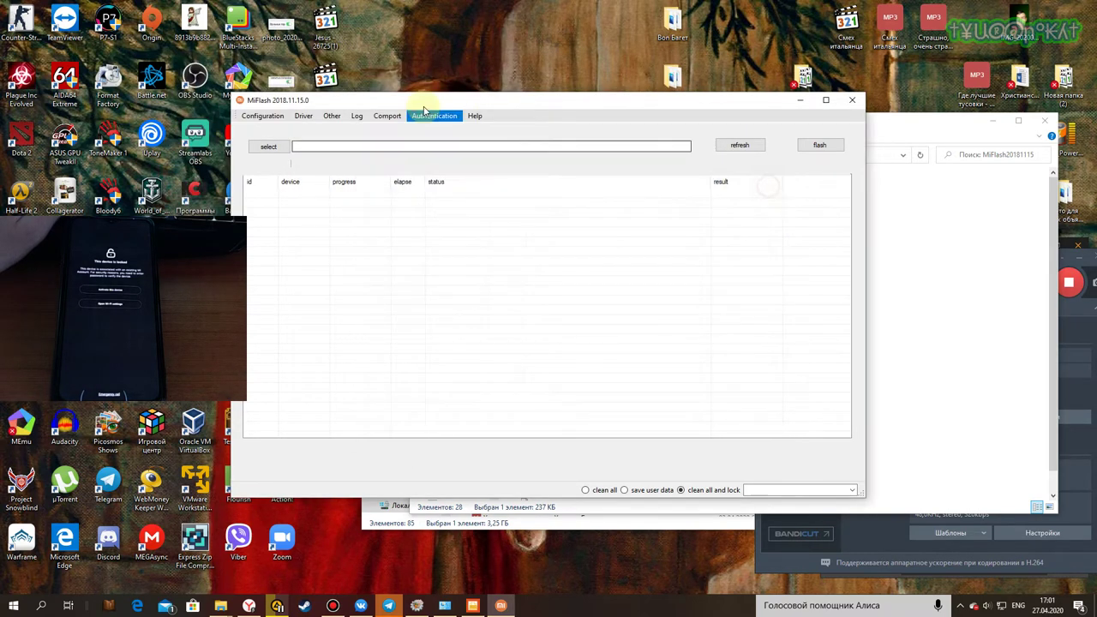
Step: Try to flash the phone in fastboot mode without a firmware path, expand the exception details, and quit MiFlash after a second attempt
left_click(332, 116)
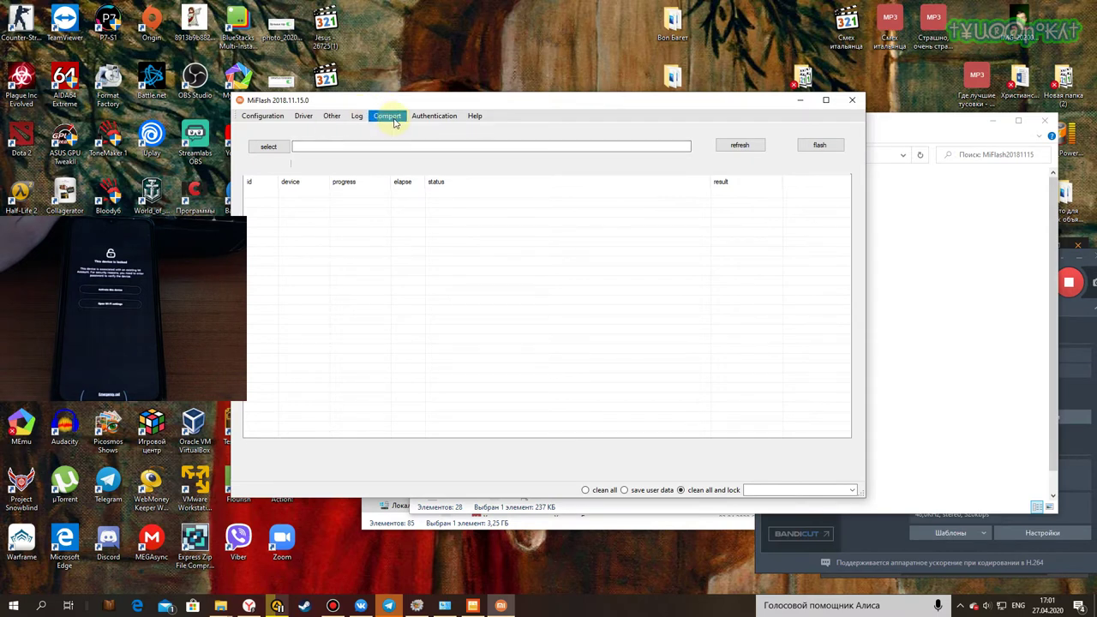
left_click_drag(383, 99, 455, 95)
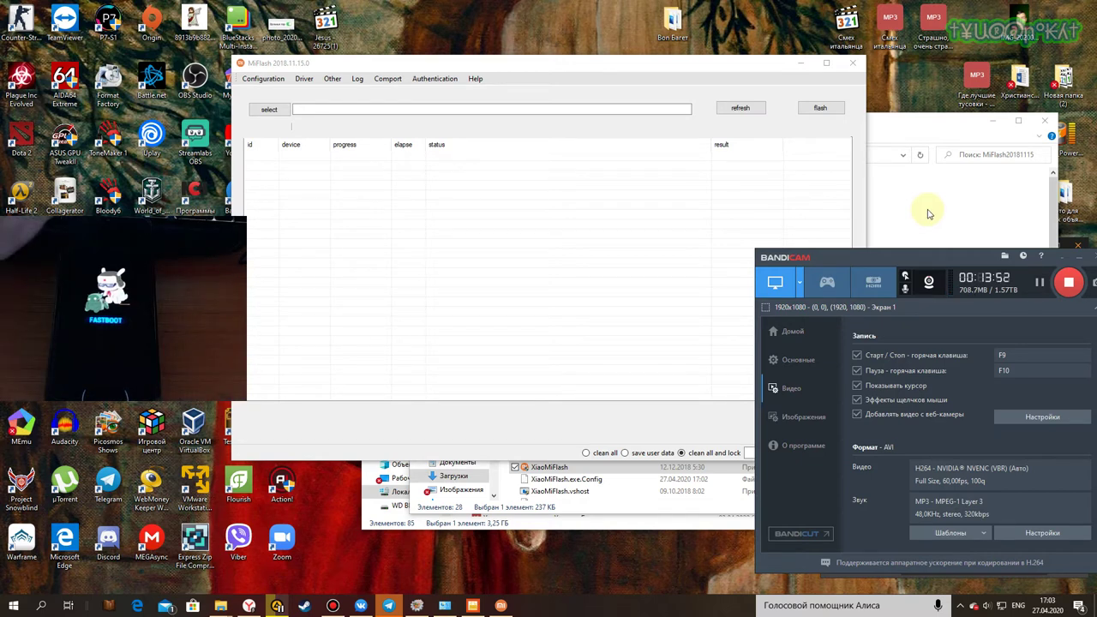
left_click(815, 108)
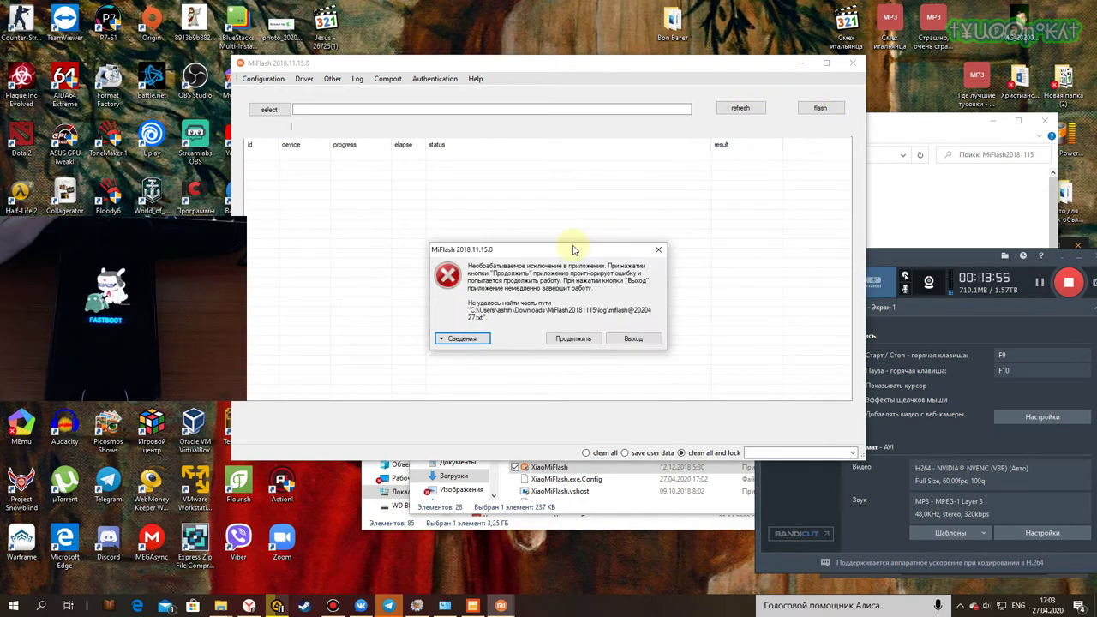
left_click(463, 338)
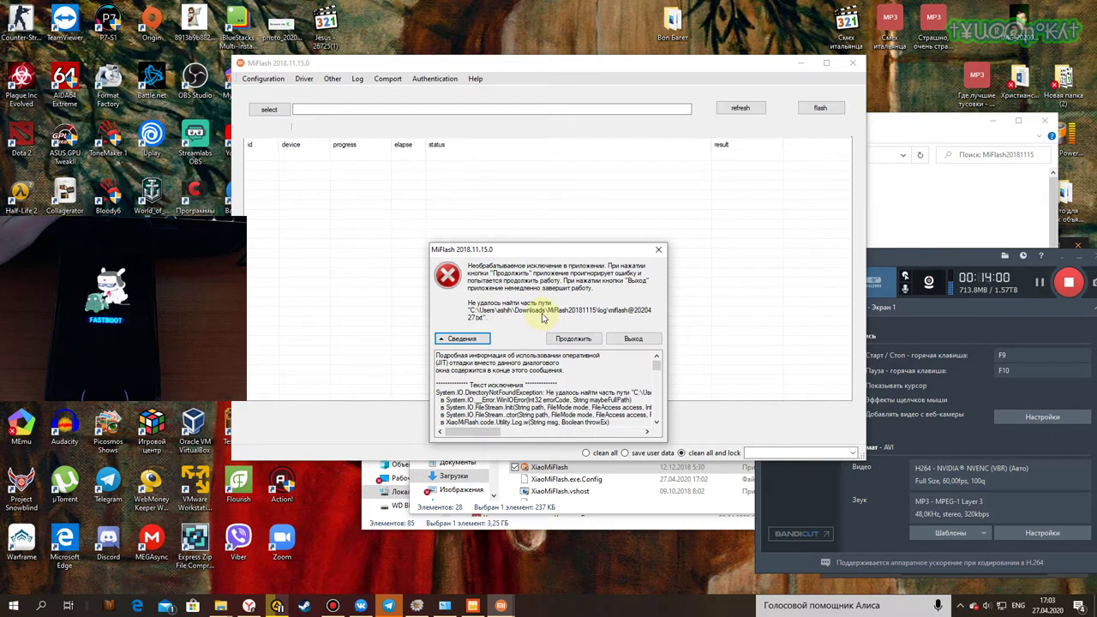
left_click(573, 338)
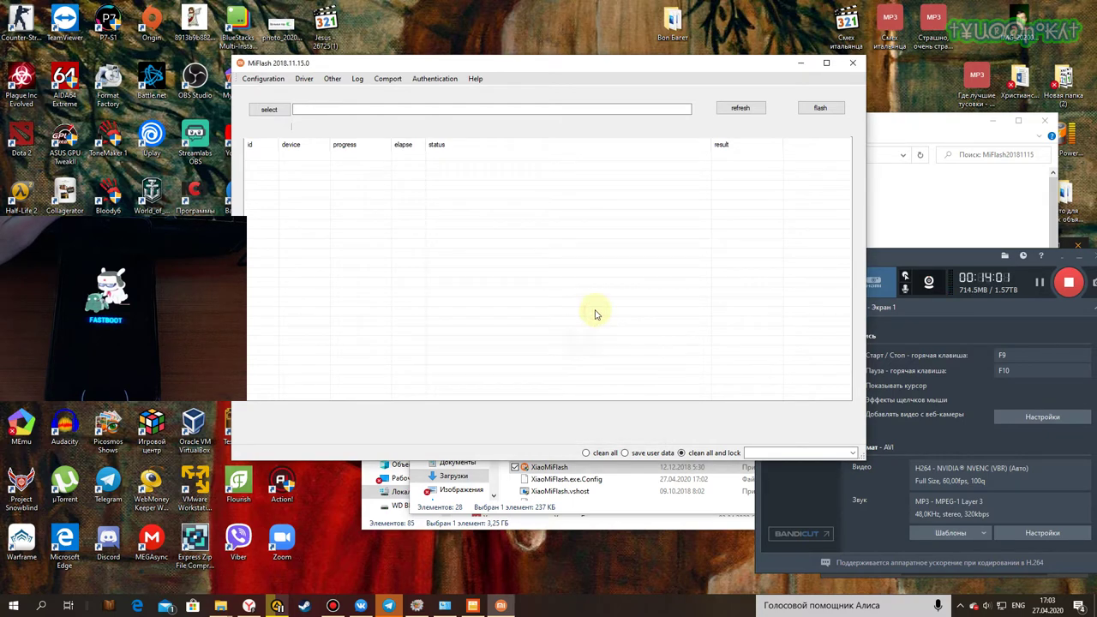
left_click(809, 104)
left_click(632, 338)
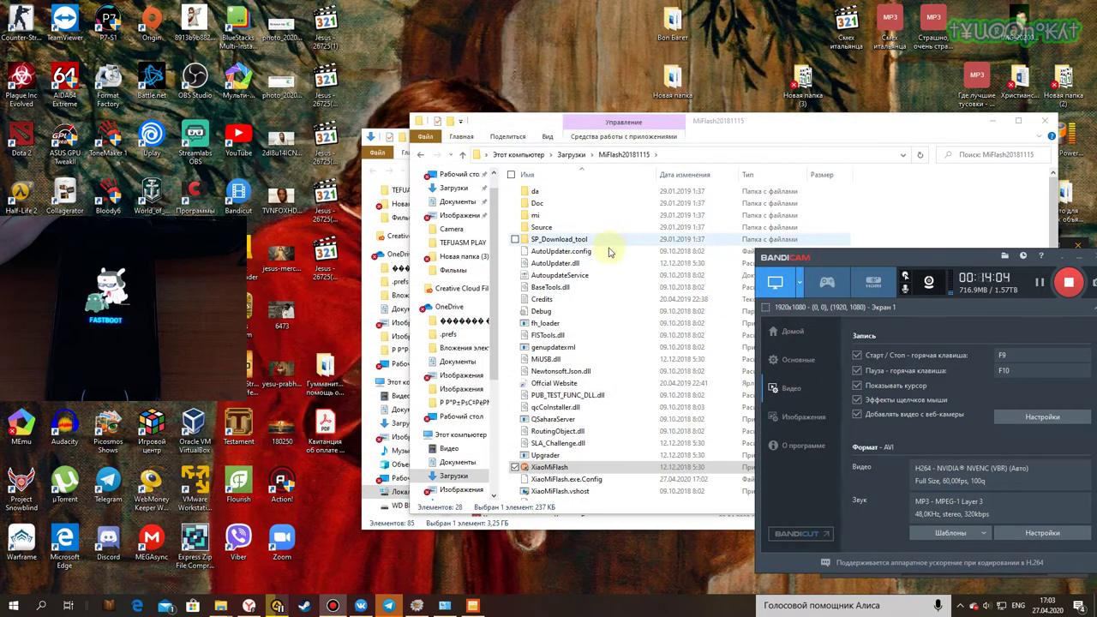
Step: Run XiaoMiFlash as administrator from the MiFlash20181115 folder and dismiss its driver installation dialog
scroll(570, 446, "down", 1)
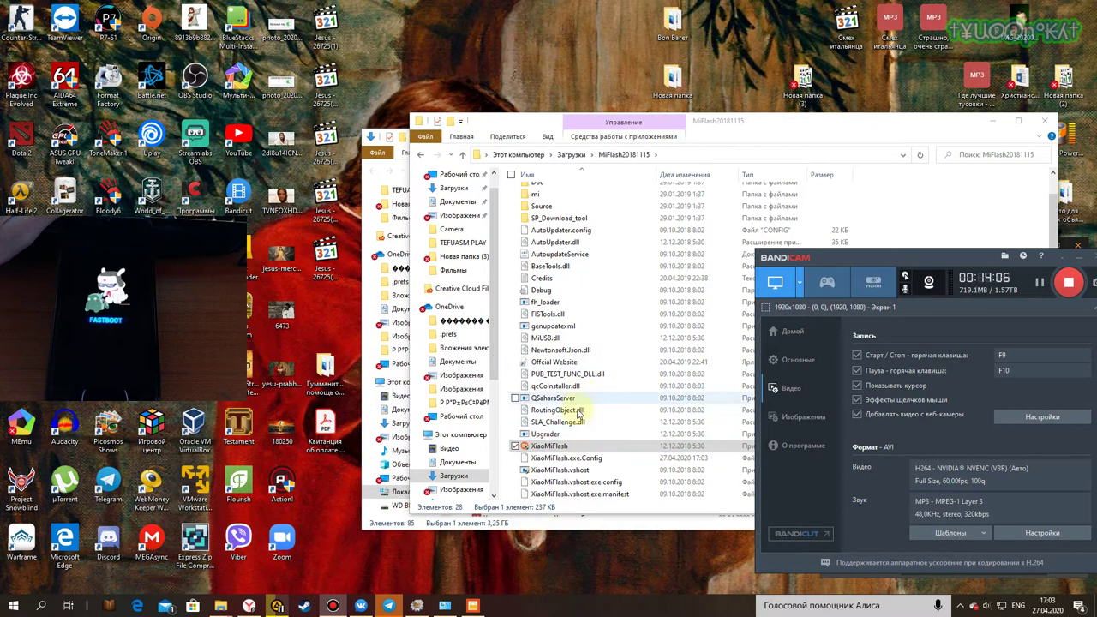
left_click(561, 446)
right_click(564, 444)
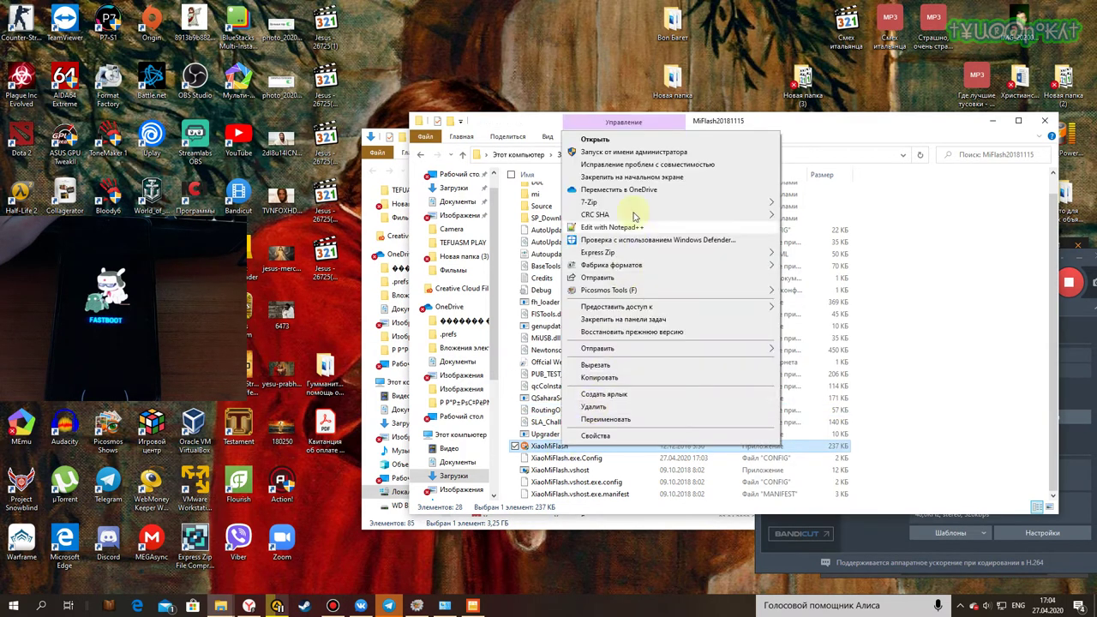
left_click(617, 152)
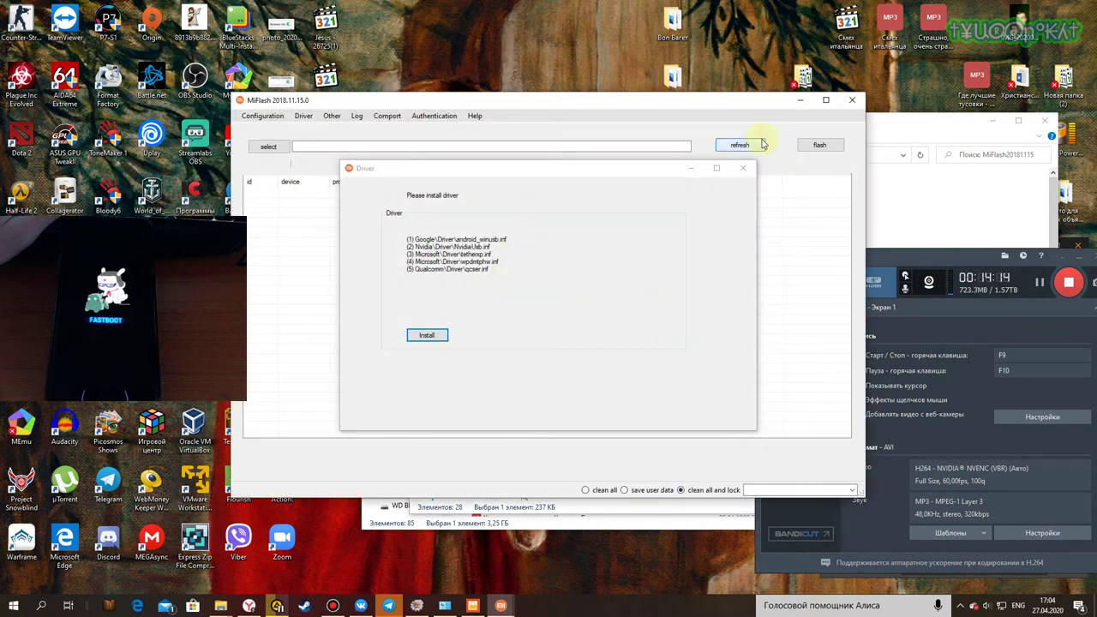
left_click(742, 168)
left_click_drag(603, 105, 660, 115)
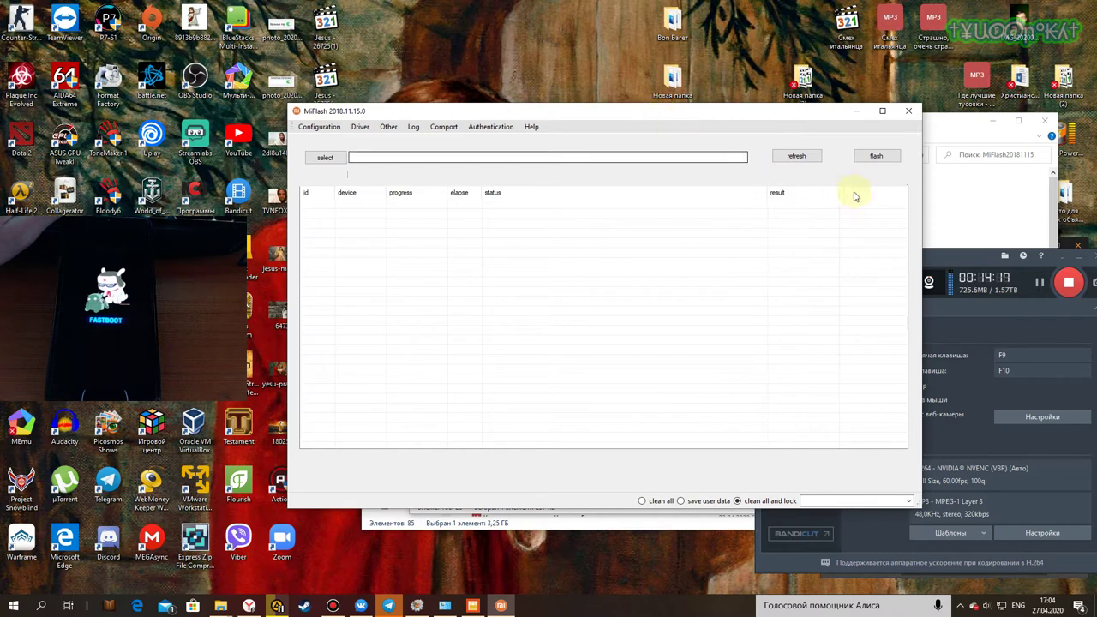
Step: Try the flash and Authentication commands in the elevated MiFlash, continuing past each exception
left_click(875, 156)
left_click(463, 340)
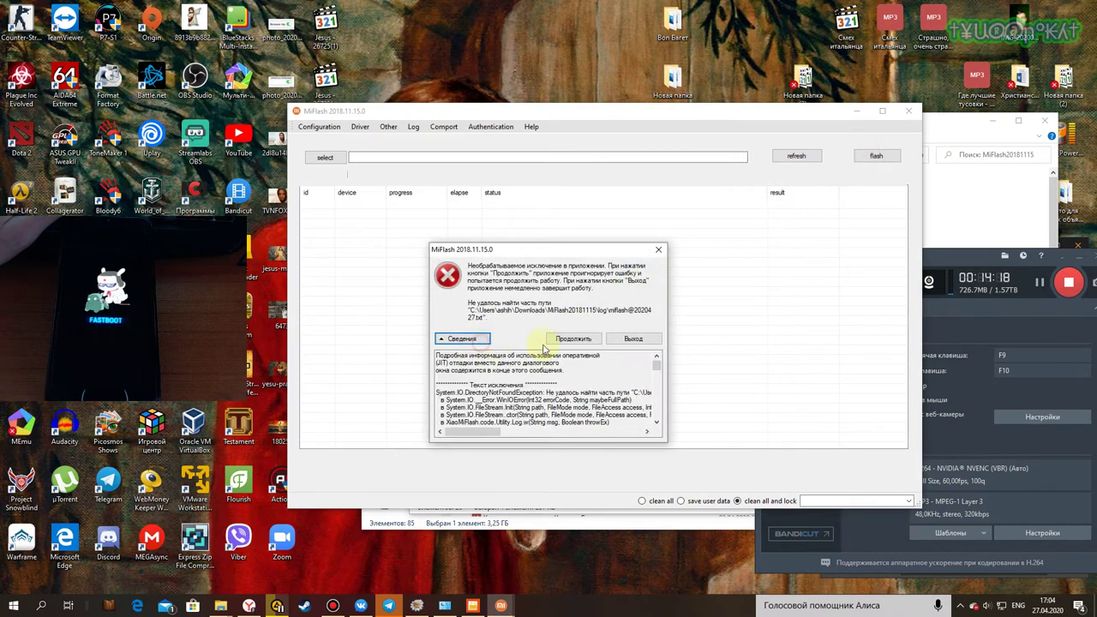
left_click(576, 346)
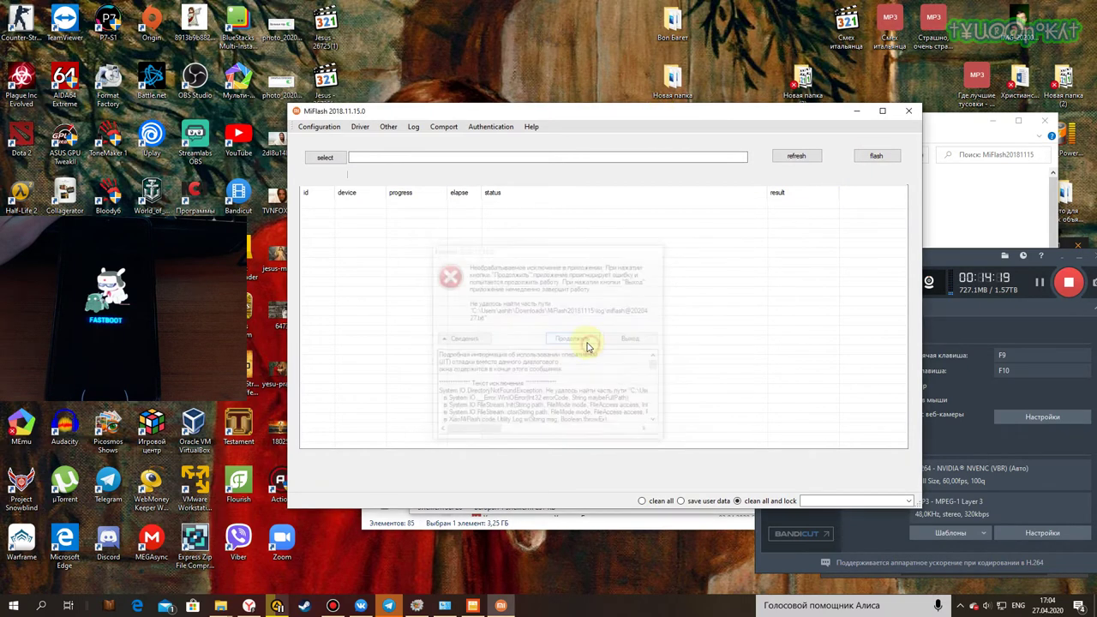
left_click(490, 128)
left_click(569, 340)
Step: Run Authentication again, read through the full exception details, and exit MiFlash
left_click(512, 128)
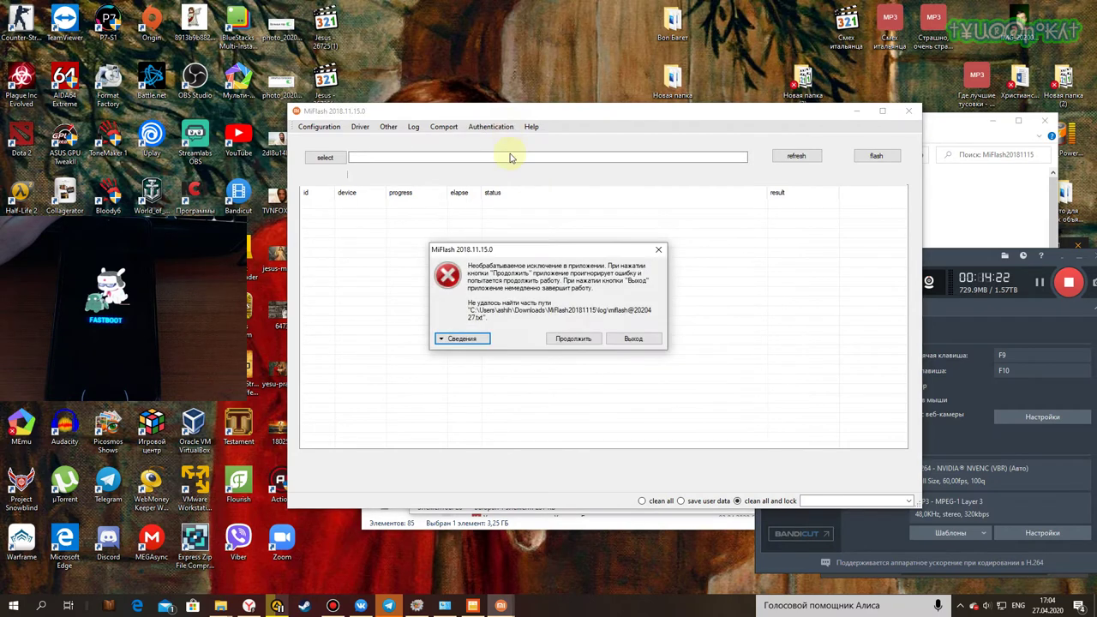
left_click(463, 338)
scroll(548, 377, "down", 8)
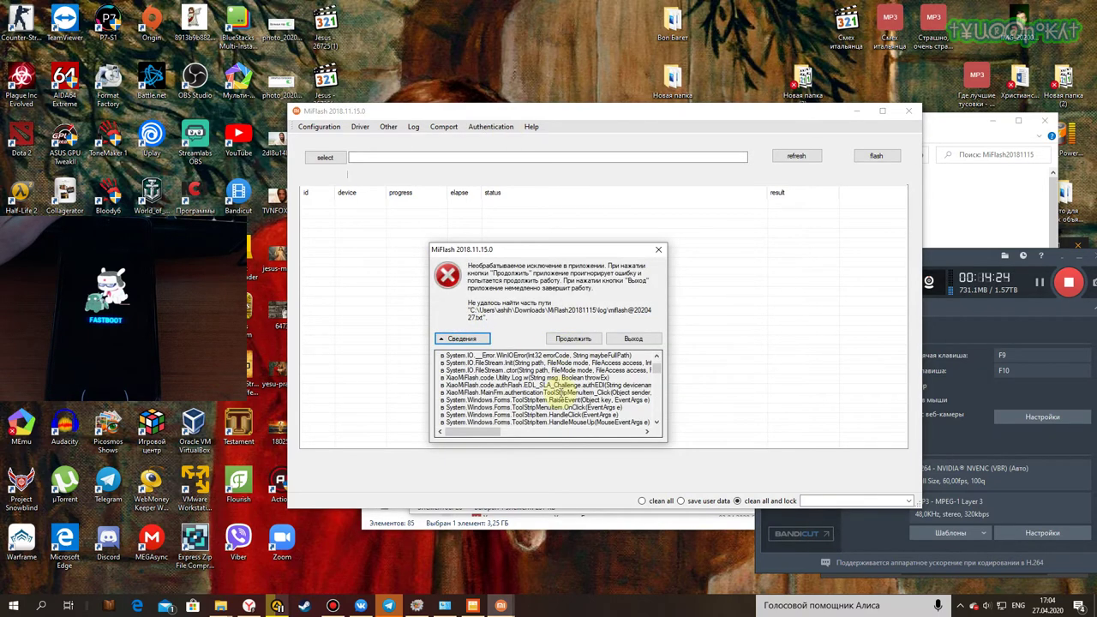
scroll(586, 378, "down", 2)
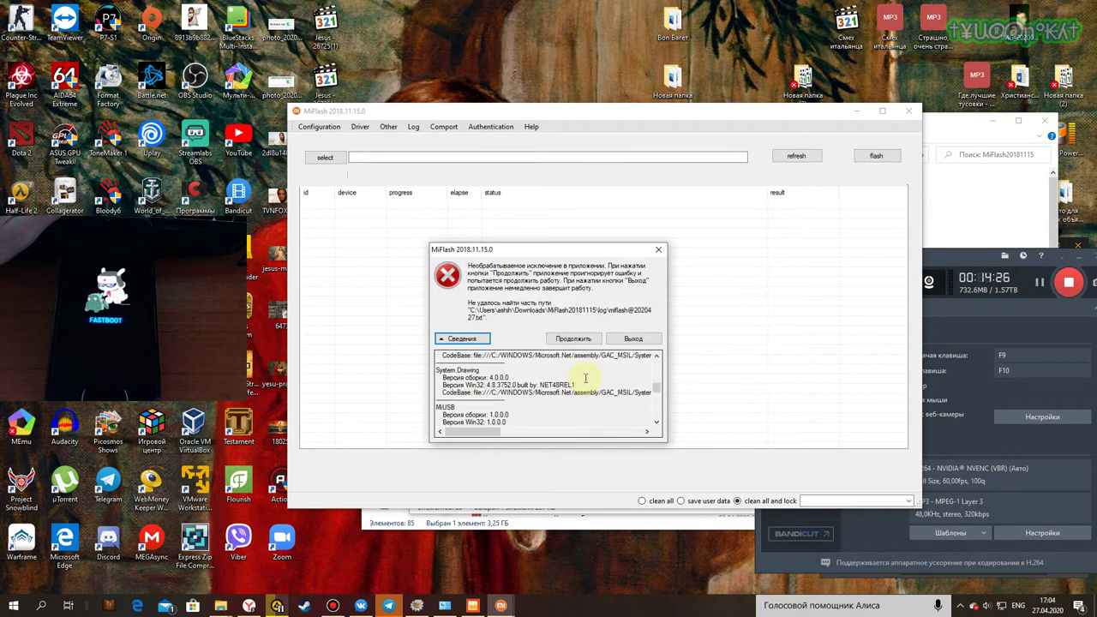
scroll(586, 378, "down", 10)
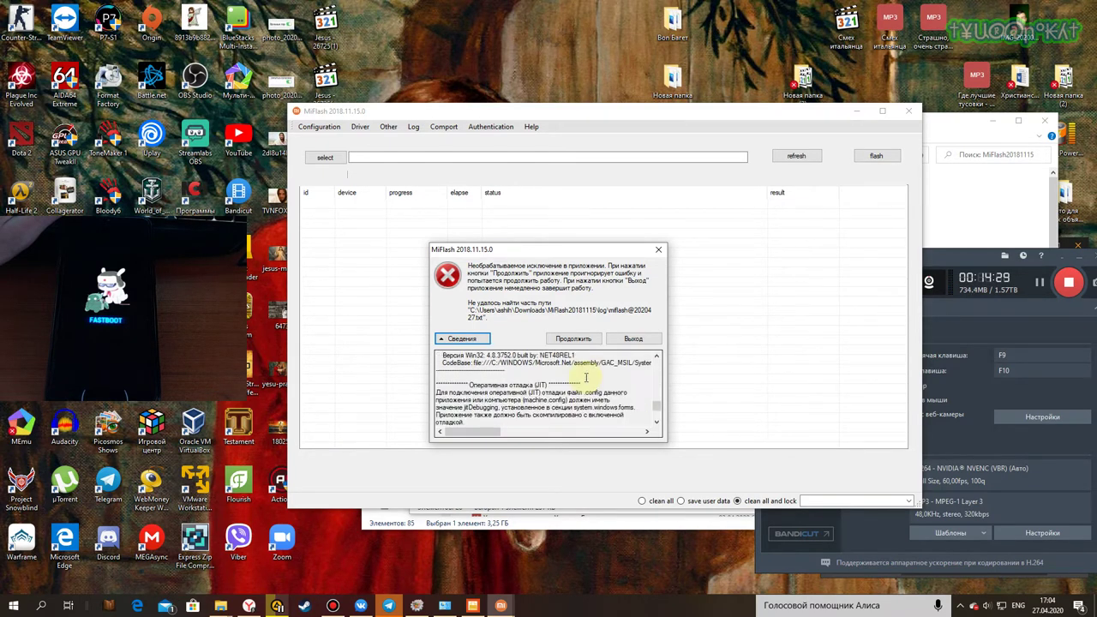
scroll(585, 378, "up", 2)
scroll(585, 378, "down", 2)
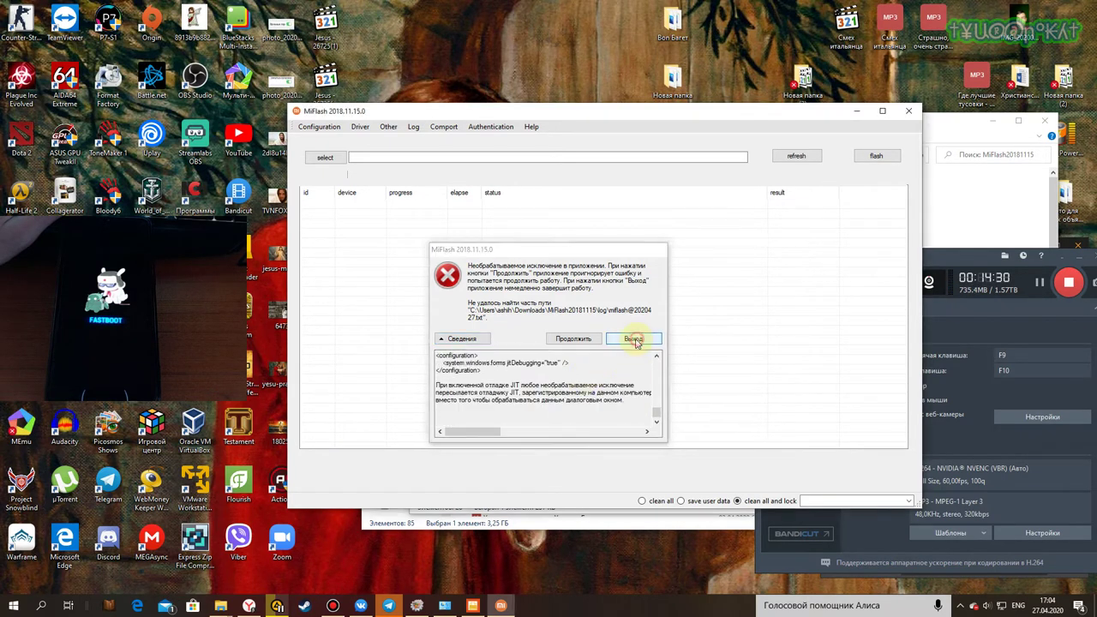
left_click(633, 338)
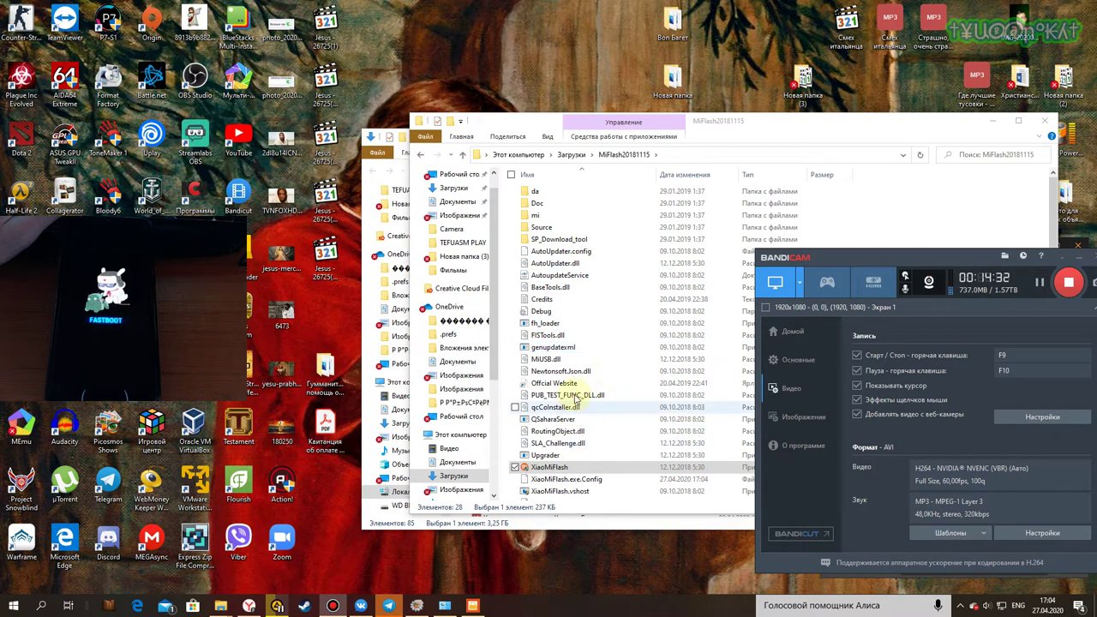
Step: Switch to the browser's Xiaomi Flash Tool site and open the 20191206 version's page at its download mirrors
scroll(585, 317, "down", 1)
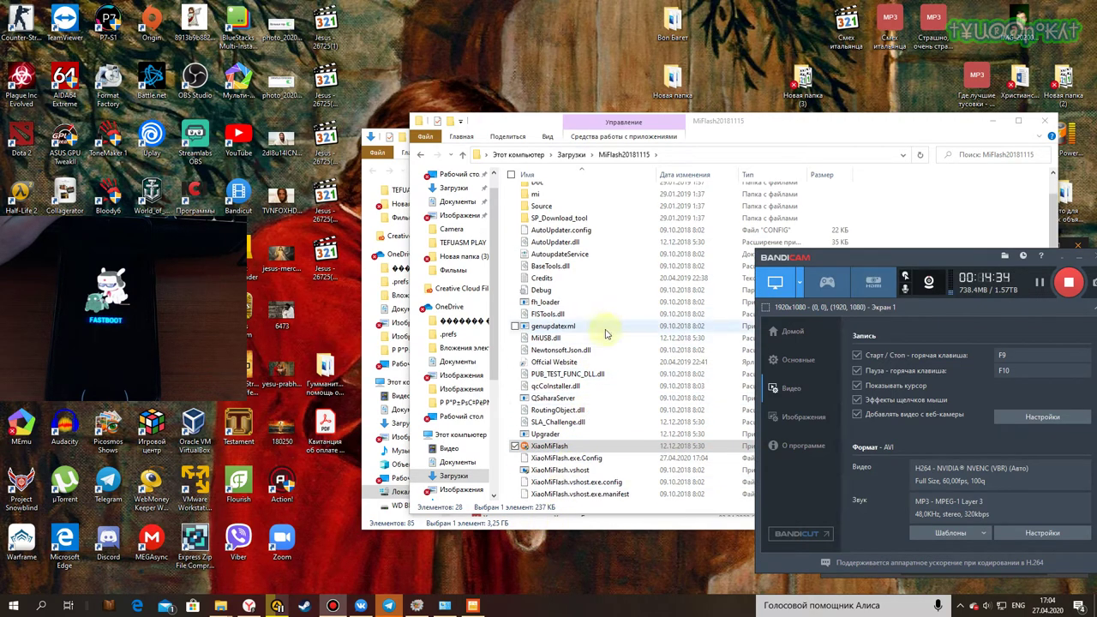
key("alt+Tab")
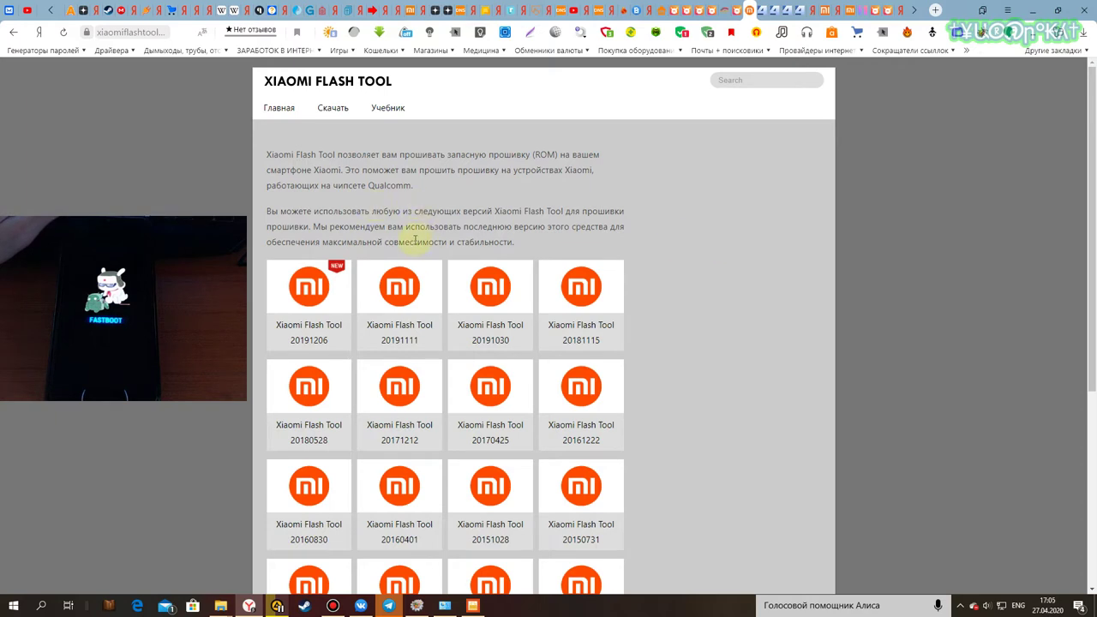
mouse_move(408, 231)
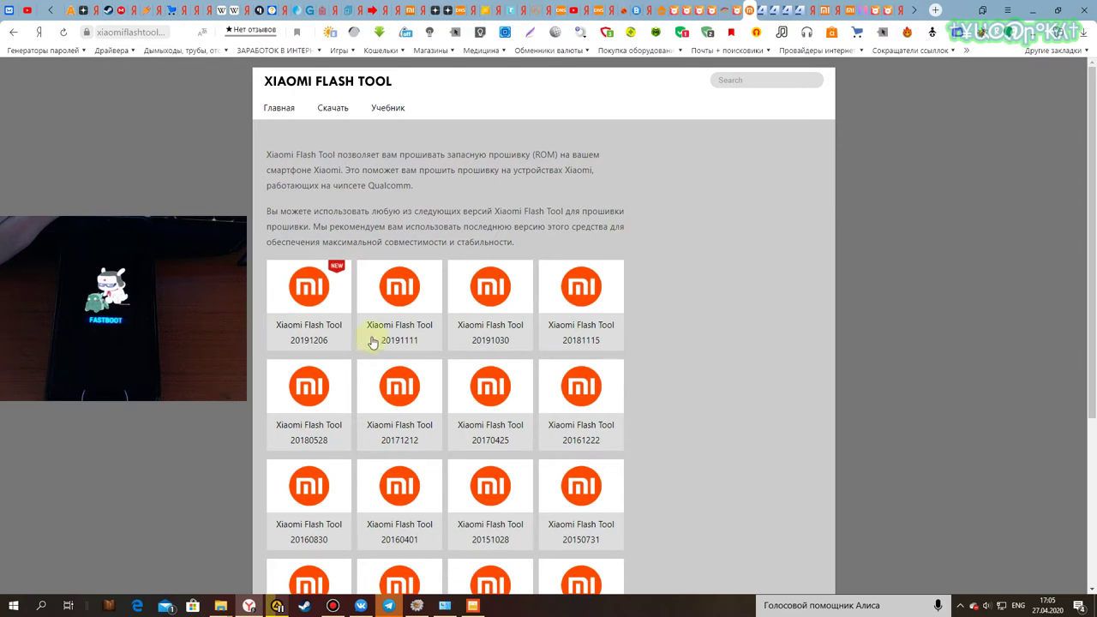
left_click(300, 339)
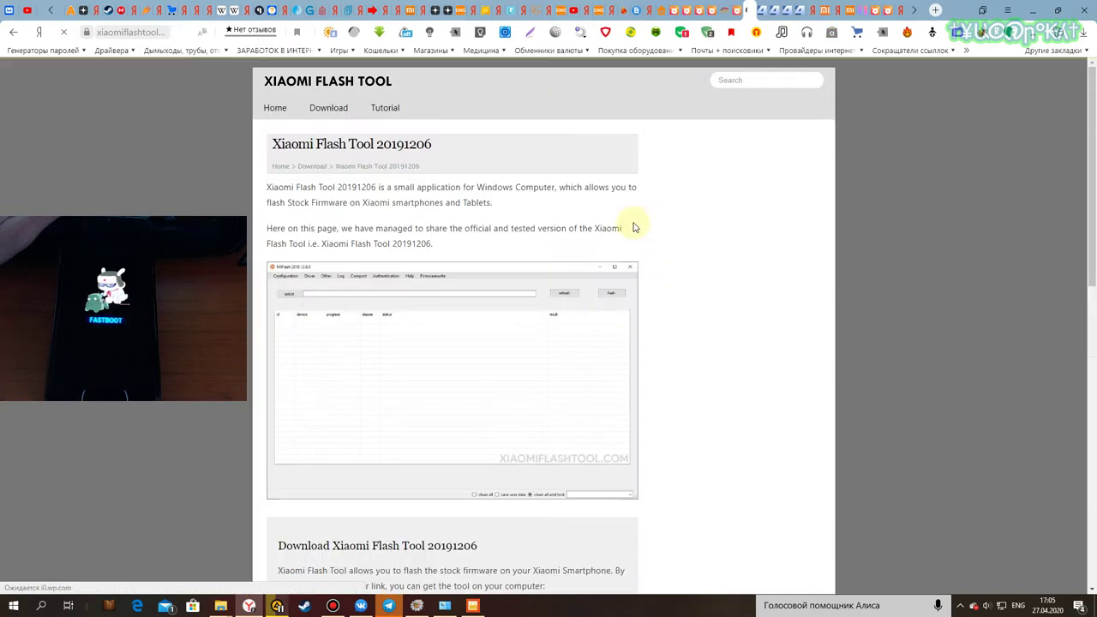
scroll(515, 240, "down", 3)
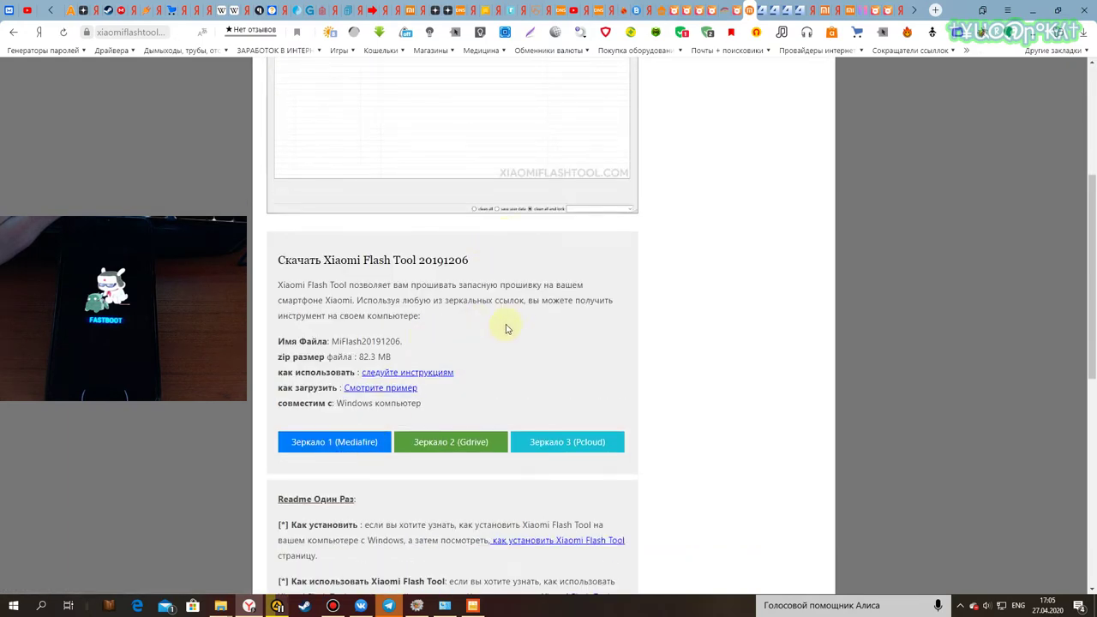
Step: Download MiFlash20191206.zip from the Gdrive mirror, accepting the download without a virus scan
scroll(695, 343, "down", 3)
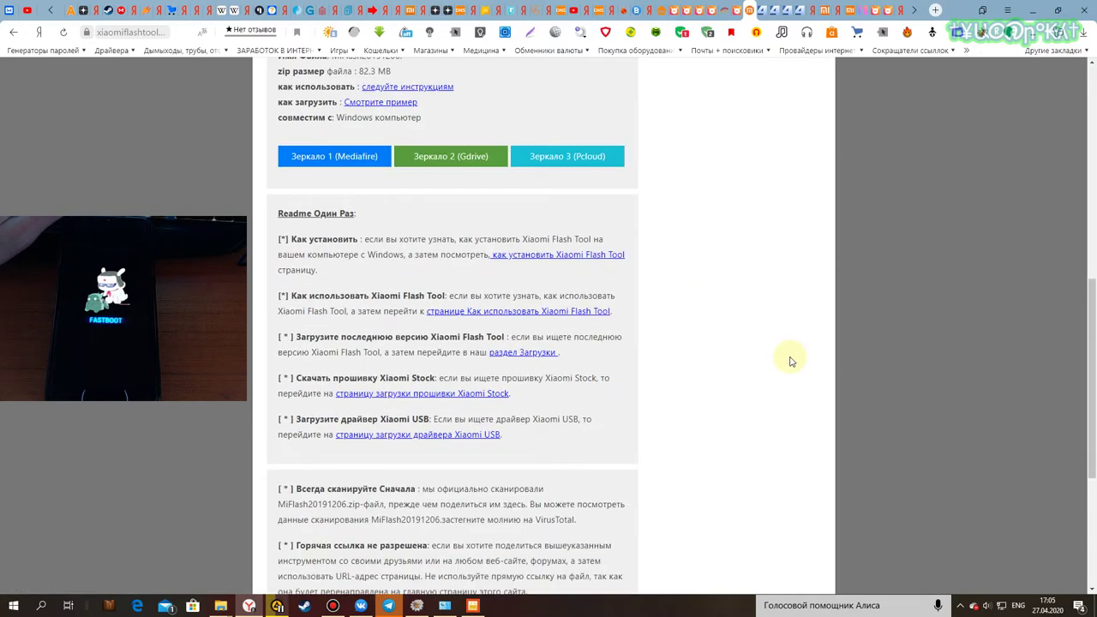
scroll(792, 360, "up", 5)
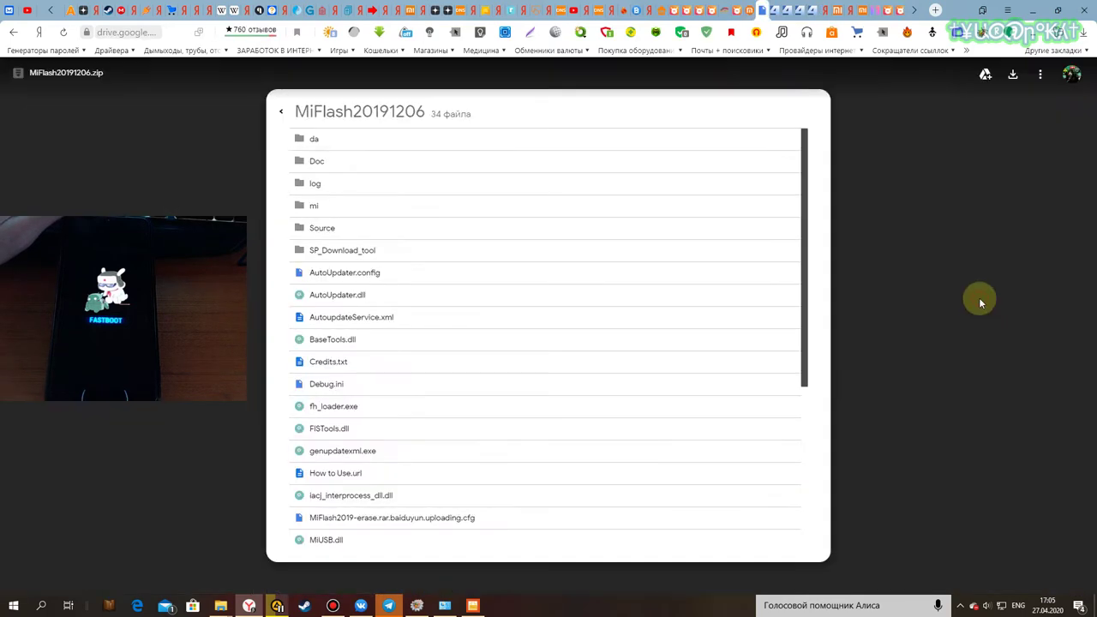
scroll(480, 229, "down", 3)
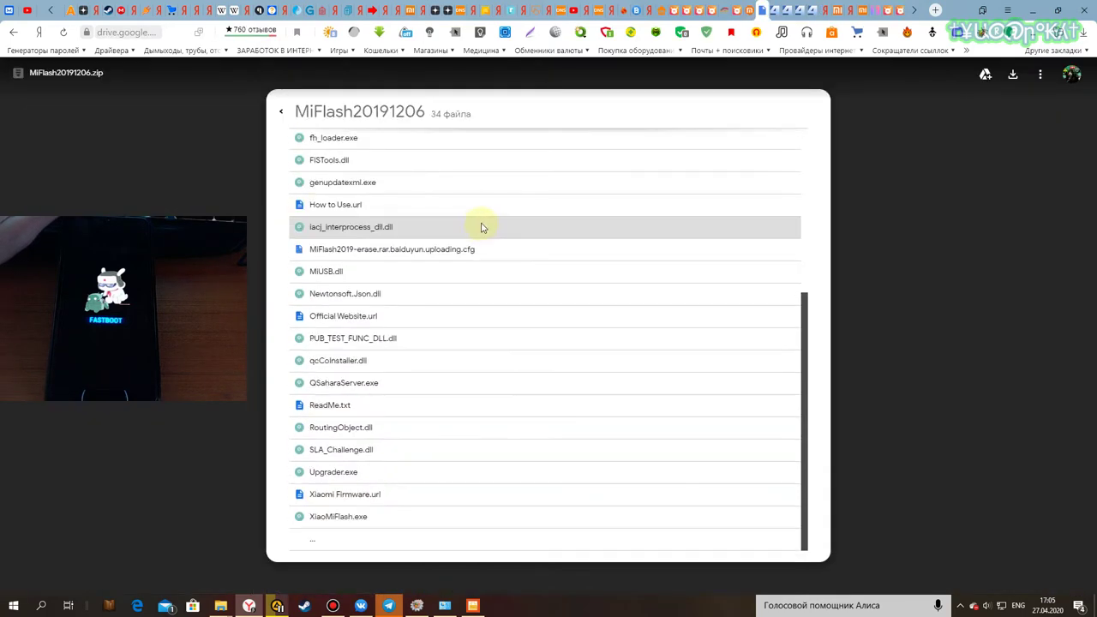
scroll(488, 421, "up", 3)
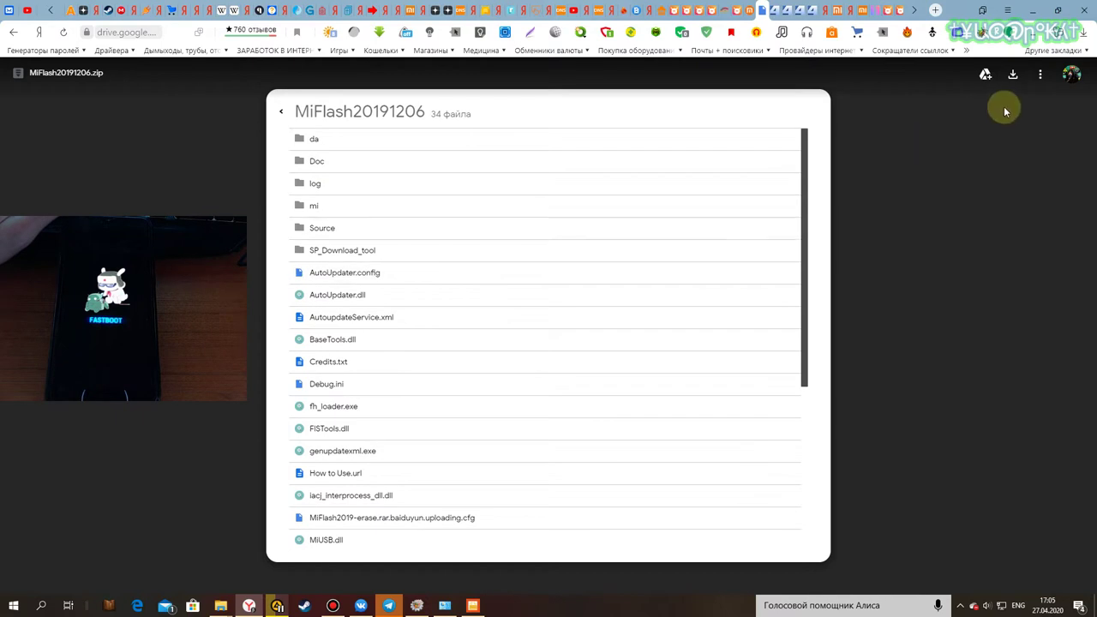
left_click(1014, 79)
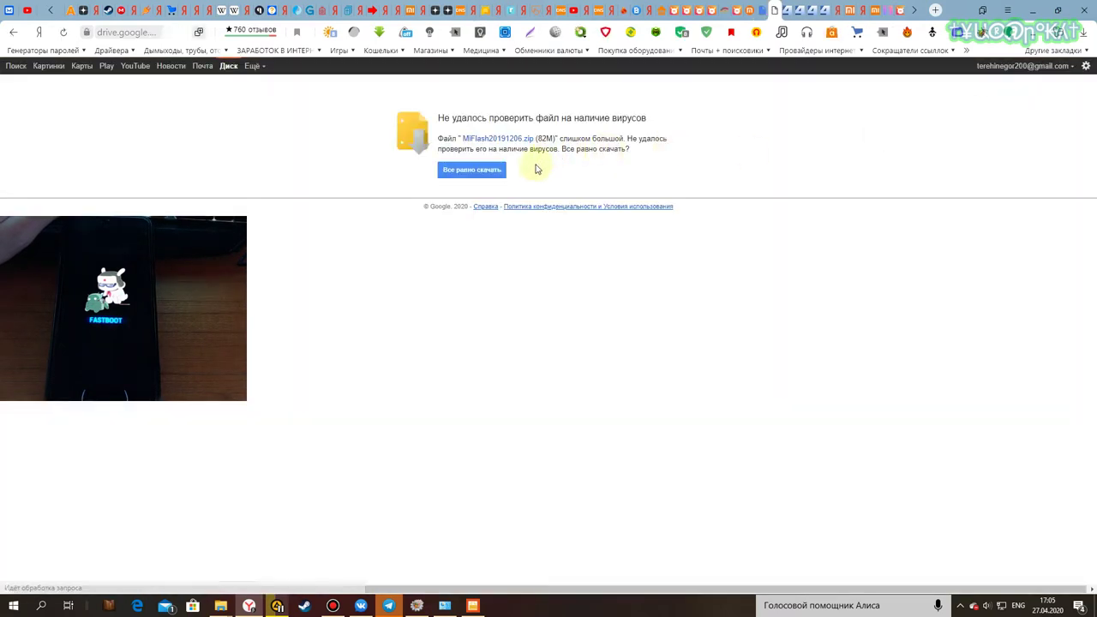
left_click(482, 173)
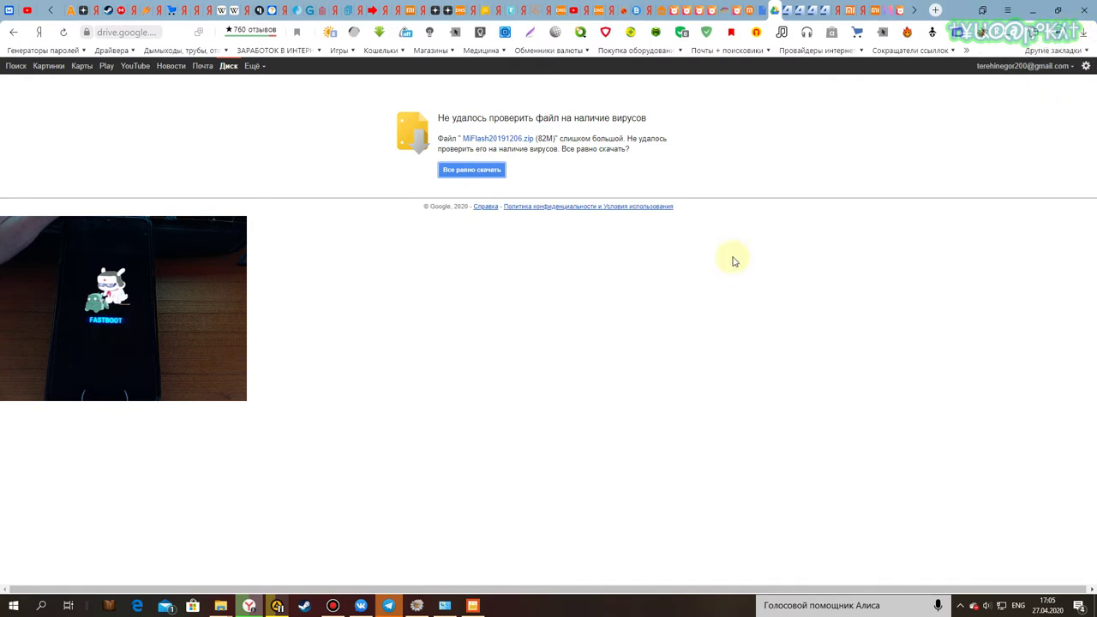
Step: Open the Downloads folder and extract the MiFlash20191206 archive with 7-Zip into its own MiFlash20191206 folder
mouse_move(225, 609)
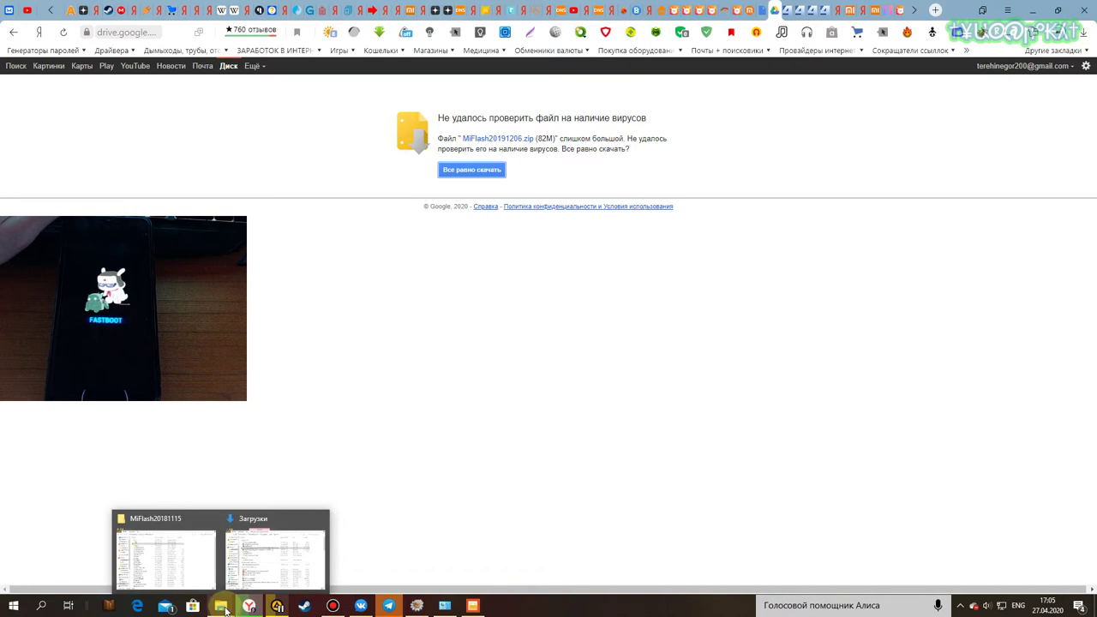
left_click(262, 563)
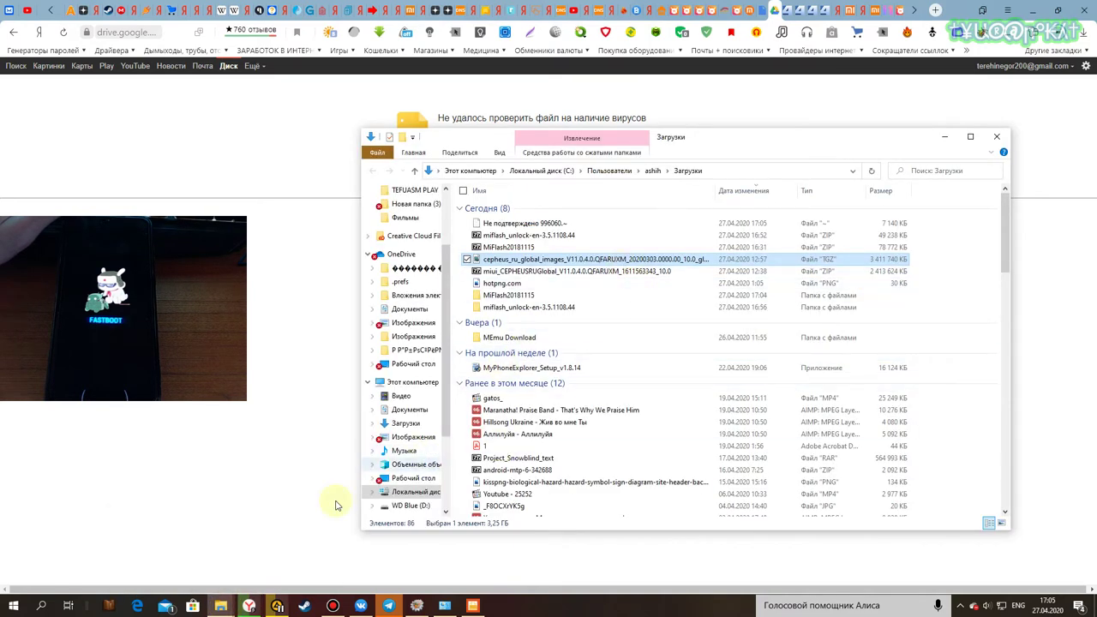
mouse_move(220, 606)
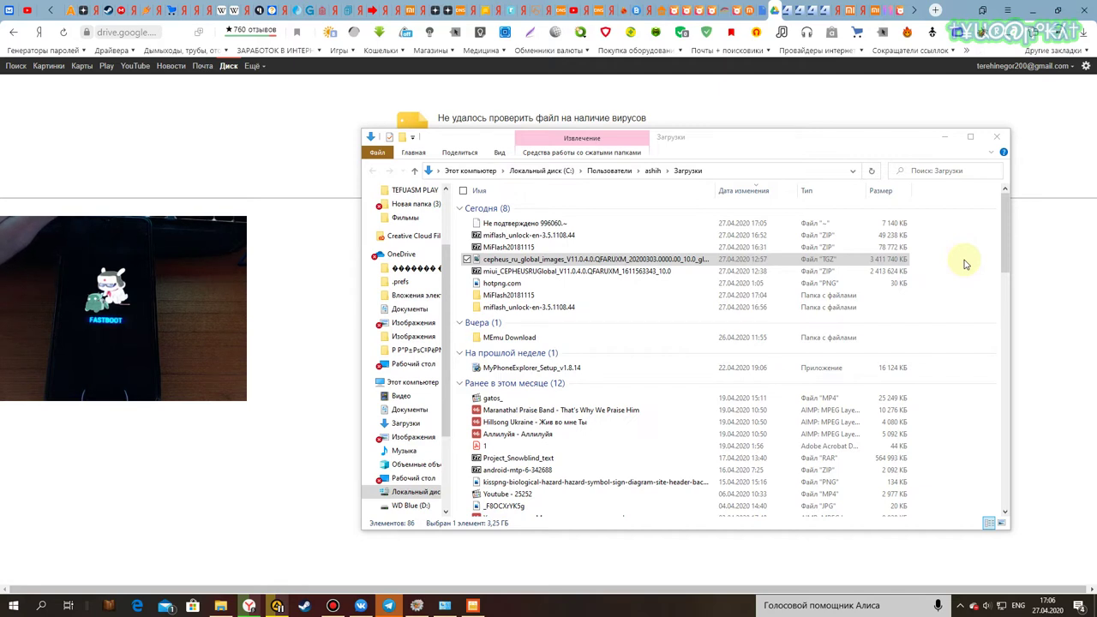
left_click(965, 264)
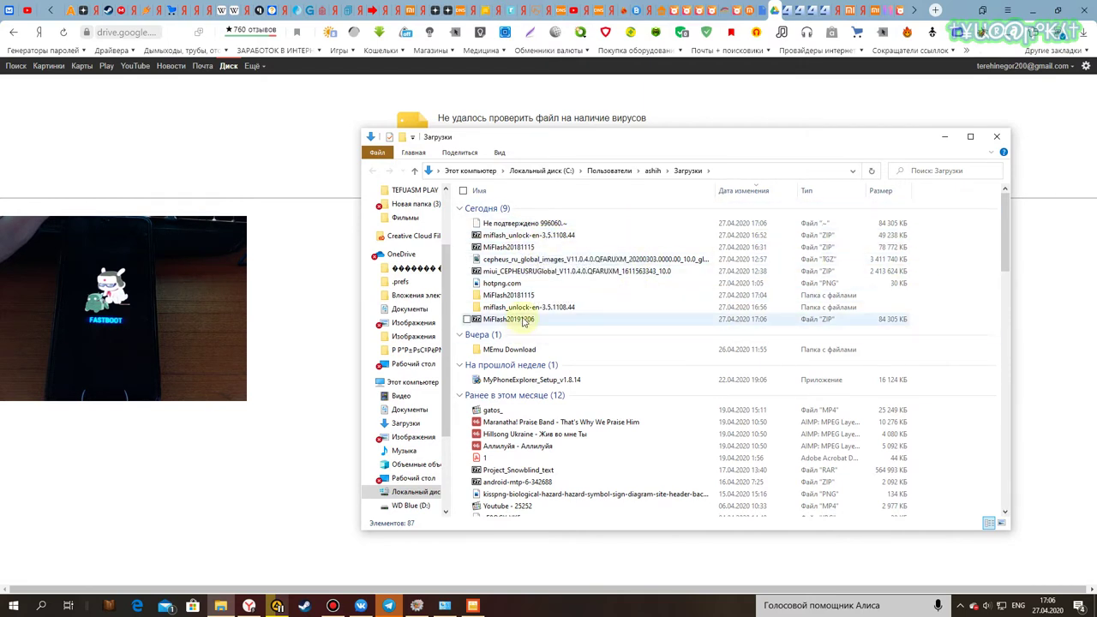
right_click(532, 320)
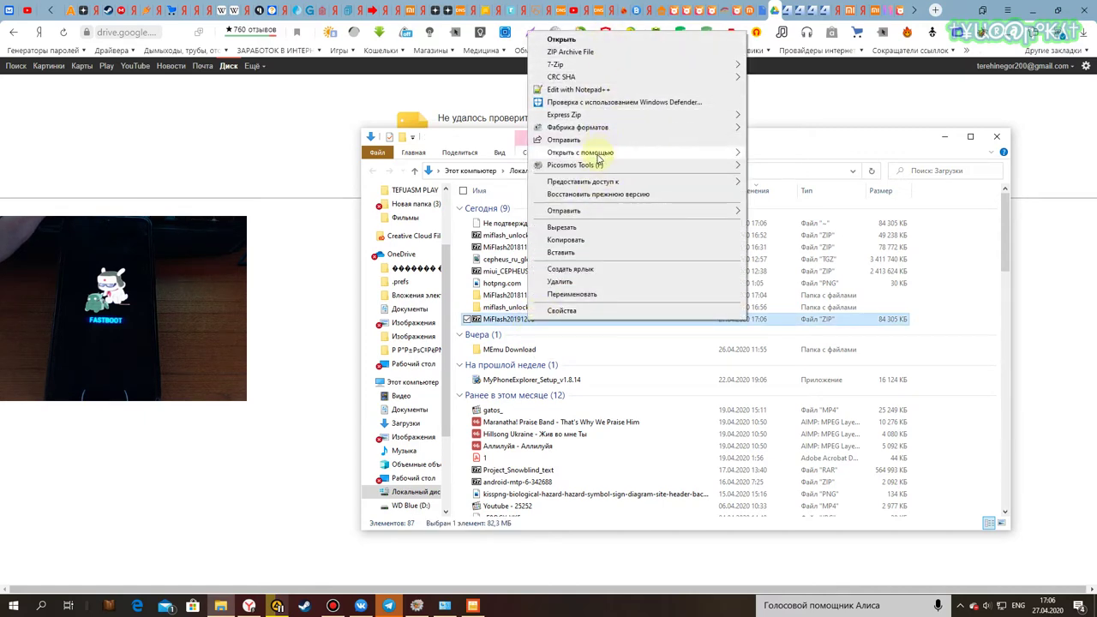
mouse_move(591, 66)
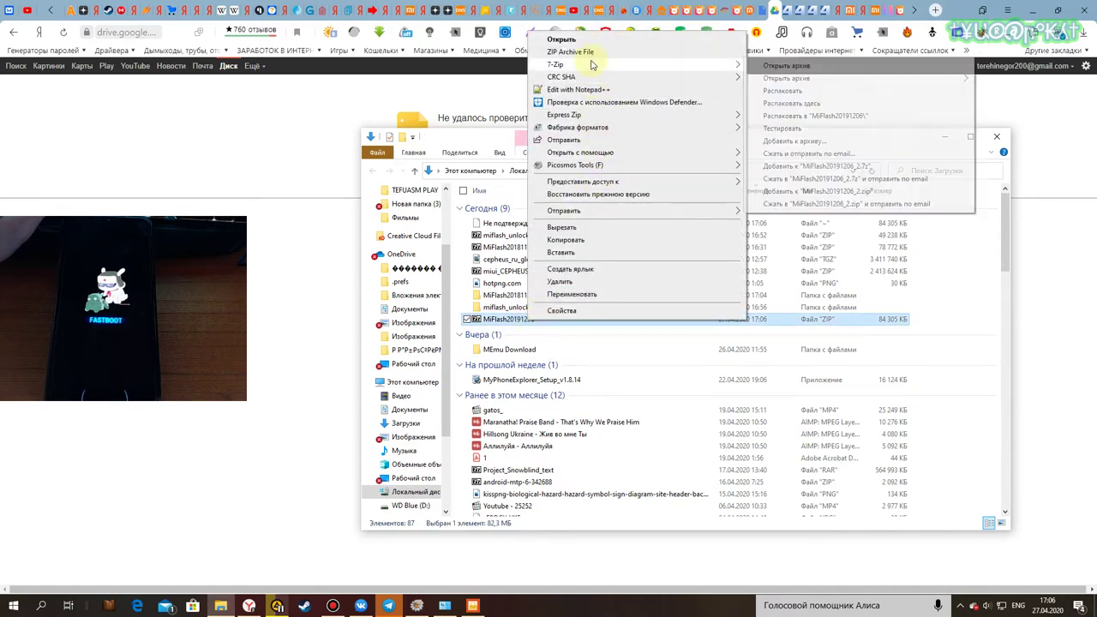
left_click(824, 115)
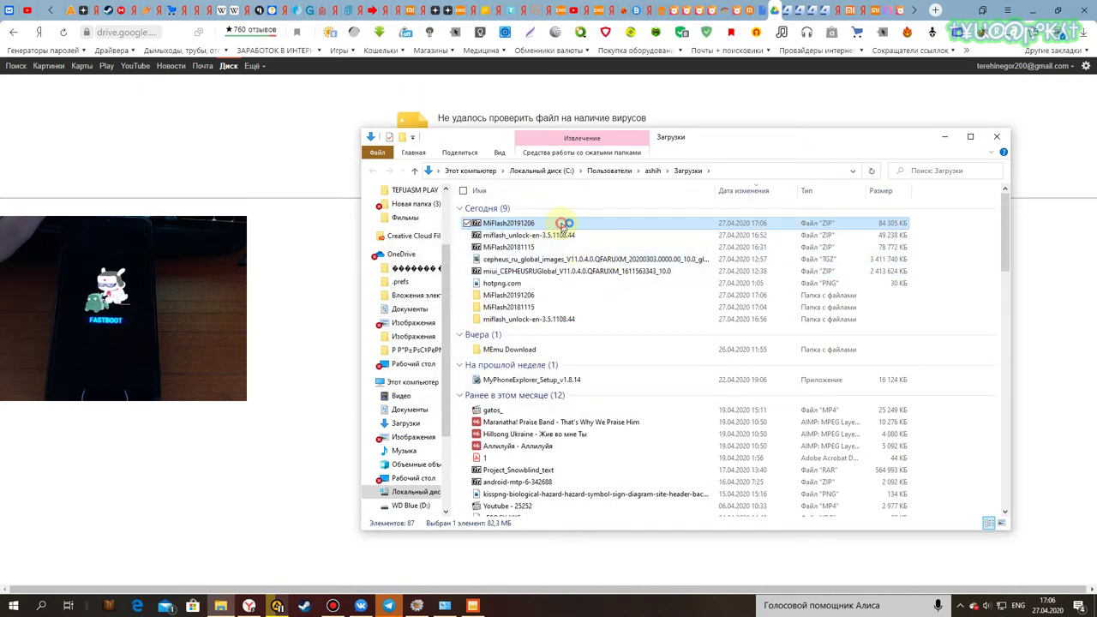
Step: Open the MiFlash20191206 archive, look through its file list, and close the archive window
double_click(563, 224)
double_click(332, 276)
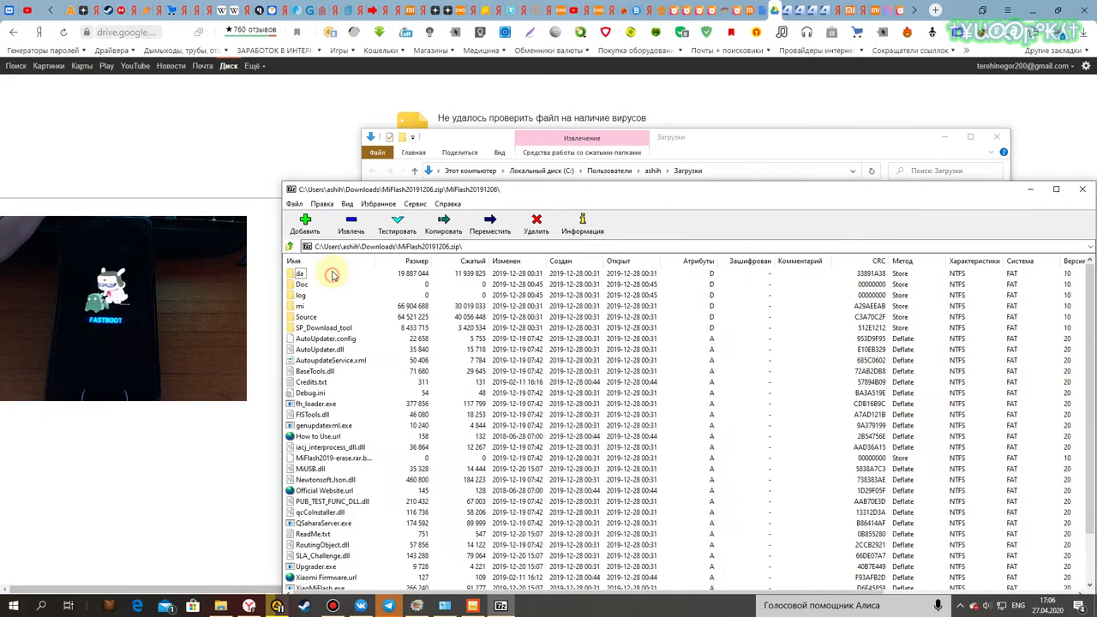
left_click_drag(381, 190, 422, 97)
scroll(502, 294, "down", 2)
scroll(502, 294, "up", 2)
left_click_drag(517, 97, 465, 298)
left_click(1071, 246)
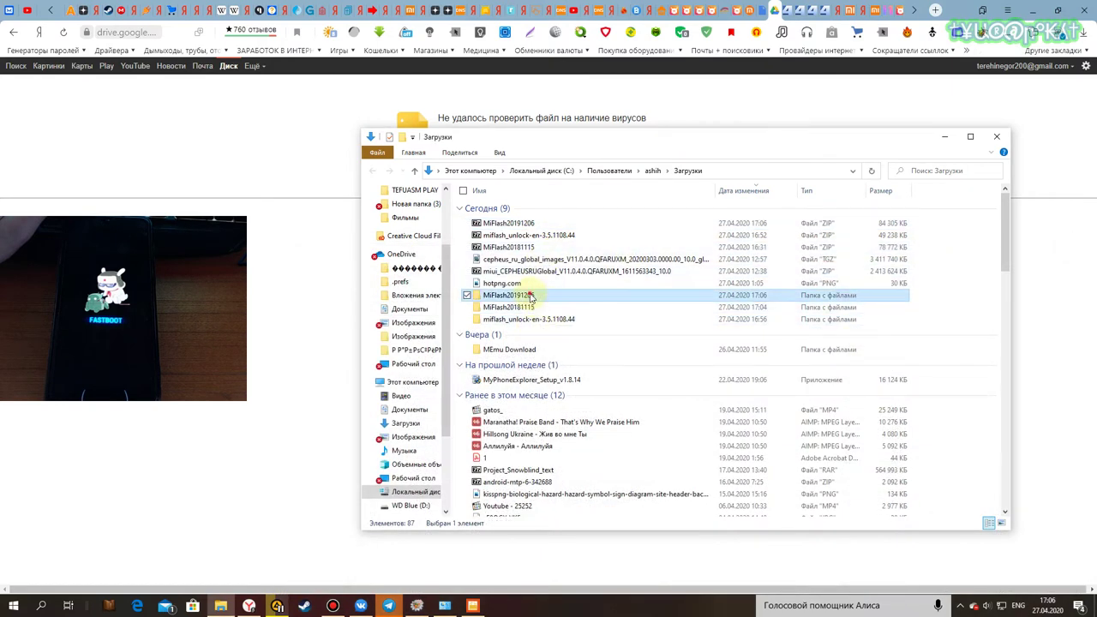
Step: Launch XiaoMiFlash from the extracted MiFlash20191206 folder
double_click(533, 296)
scroll(655, 272, "down", 3)
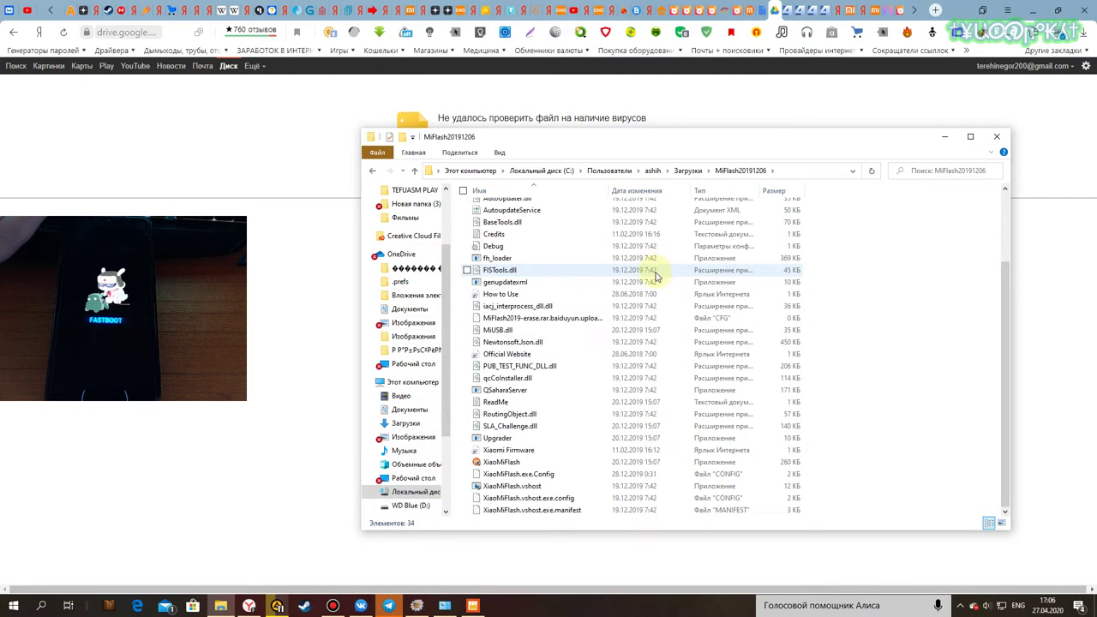
left_click(550, 463)
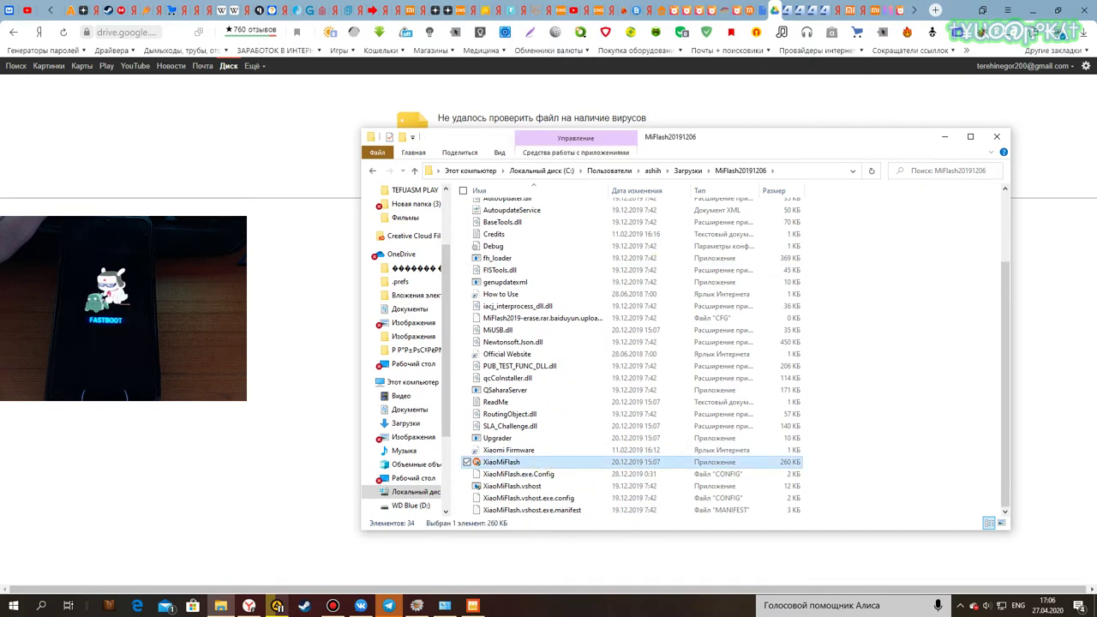
key("alt+Tab")
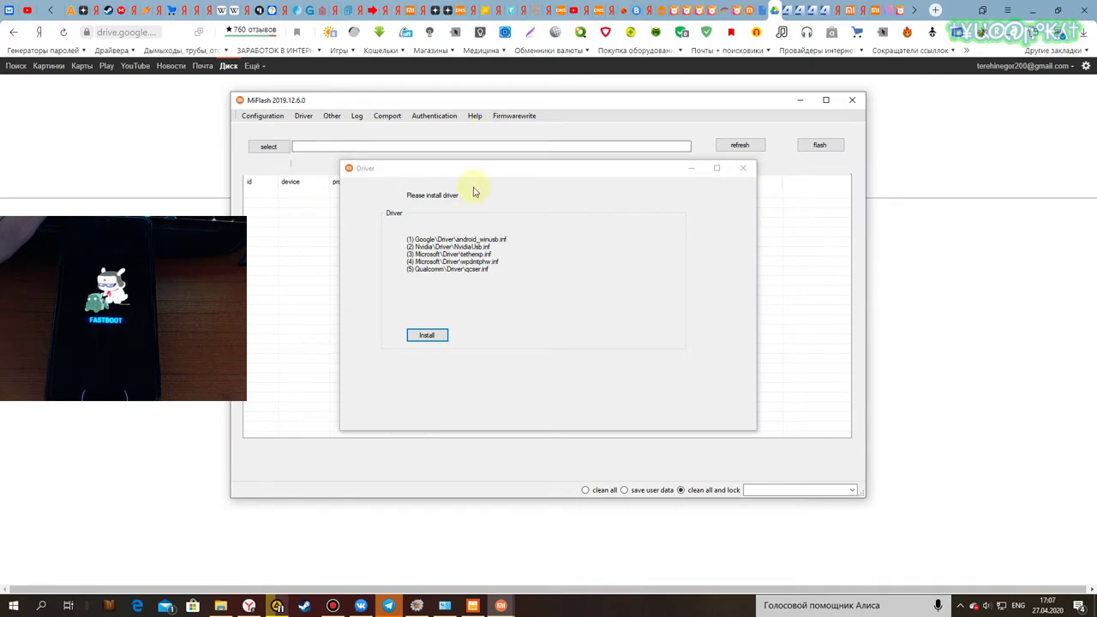
Step: Install the five listed drivers from the MiFlash Driver dialog, acknowledge completion, and close the dialog
left_click_drag(493, 174, 534, 172)
left_click(466, 330)
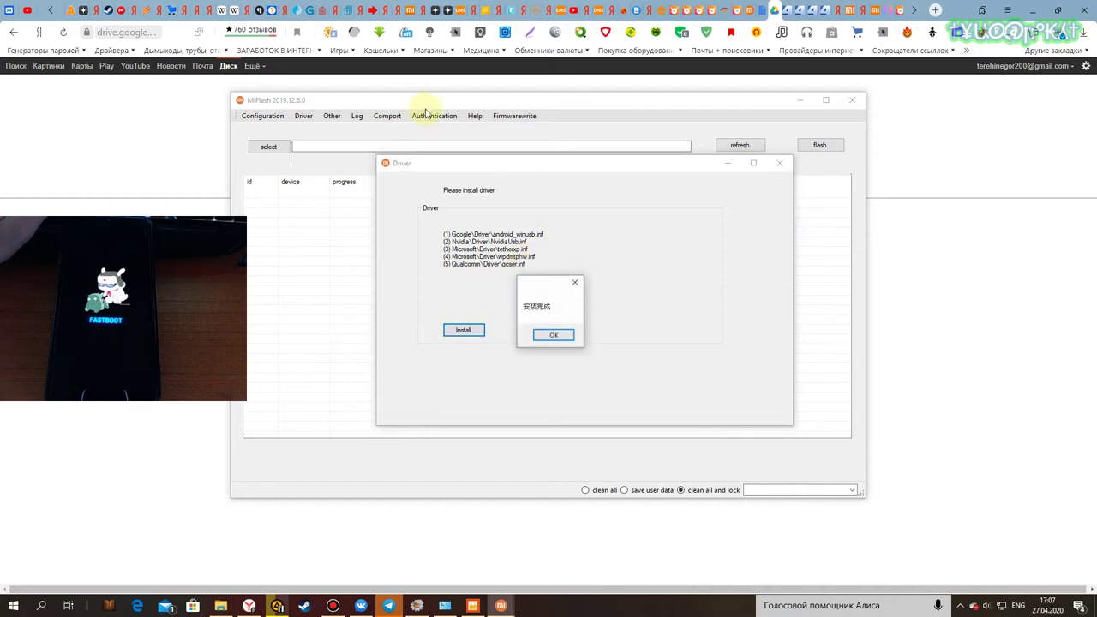
left_click(551, 333)
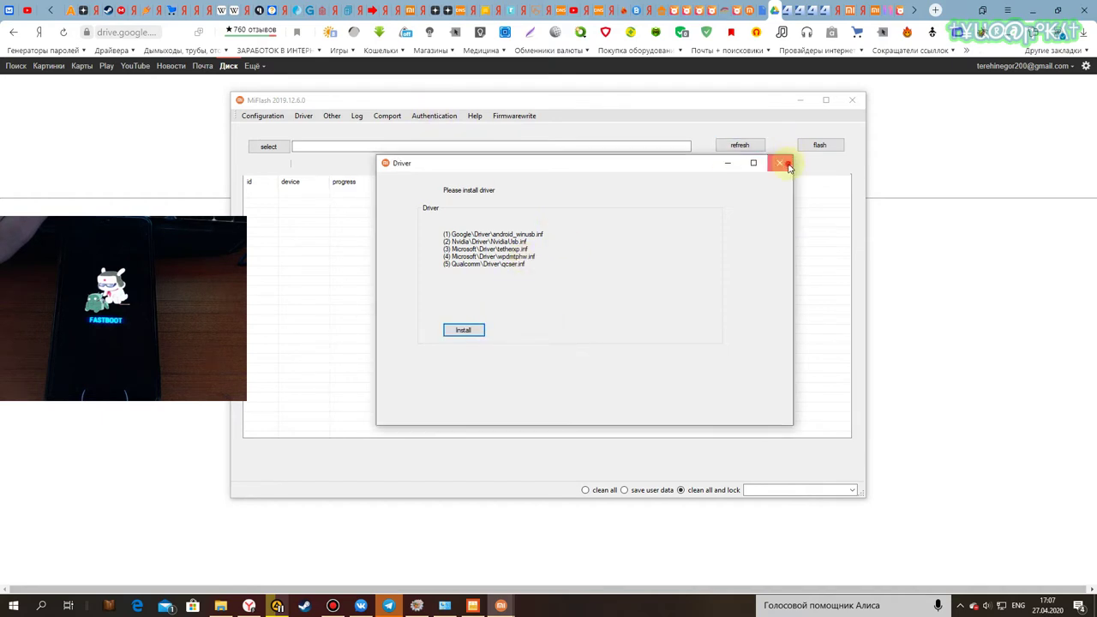
left_click(781, 163)
Step: Look through MiFlash's Firmwarewrite, Driver and Configuration windows, closing each without changing any settings
left_click_drag(711, 107, 819, 103)
left_click(623, 114)
left_click_drag(342, 154, 561, 163)
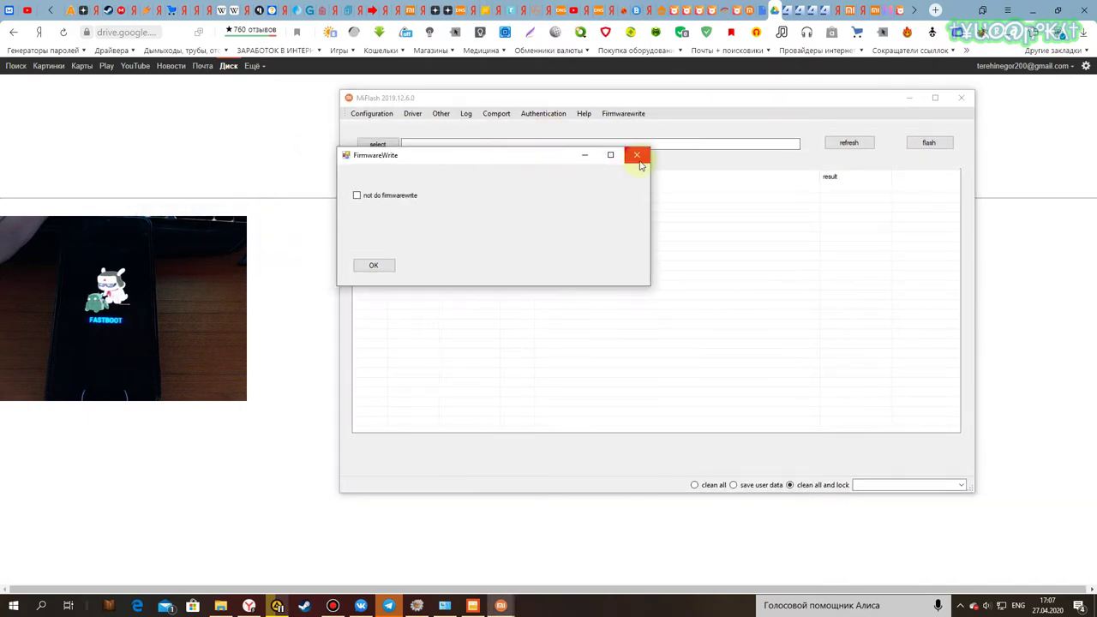
left_click(637, 157)
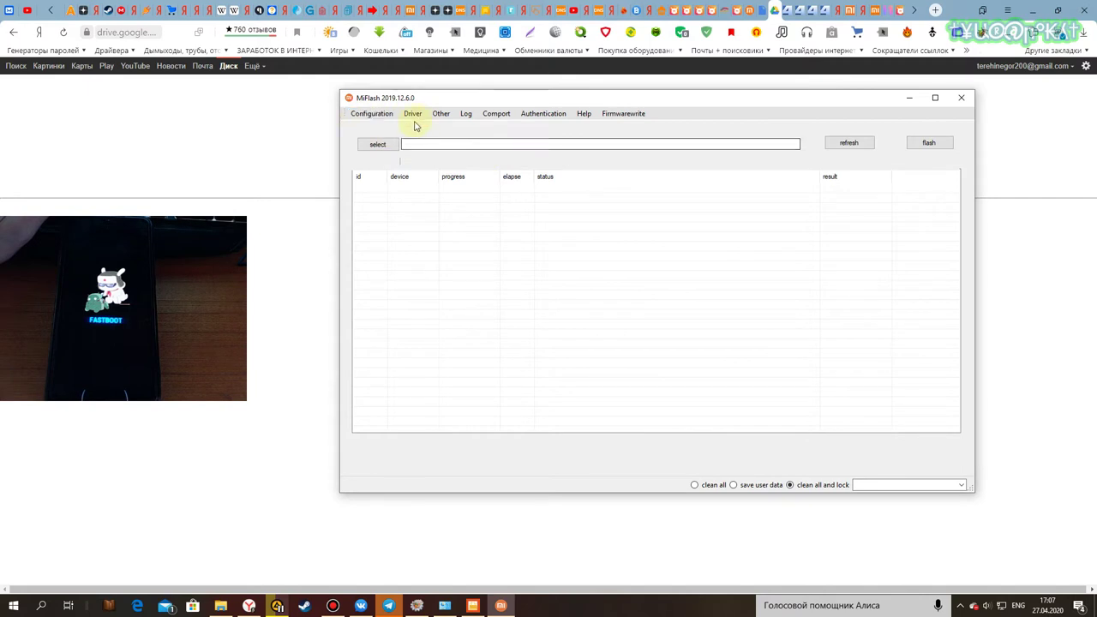
left_click(412, 114)
left_click(745, 166)
left_click(391, 114)
left_click(758, 105)
left_click_drag(774, 104, 813, 111)
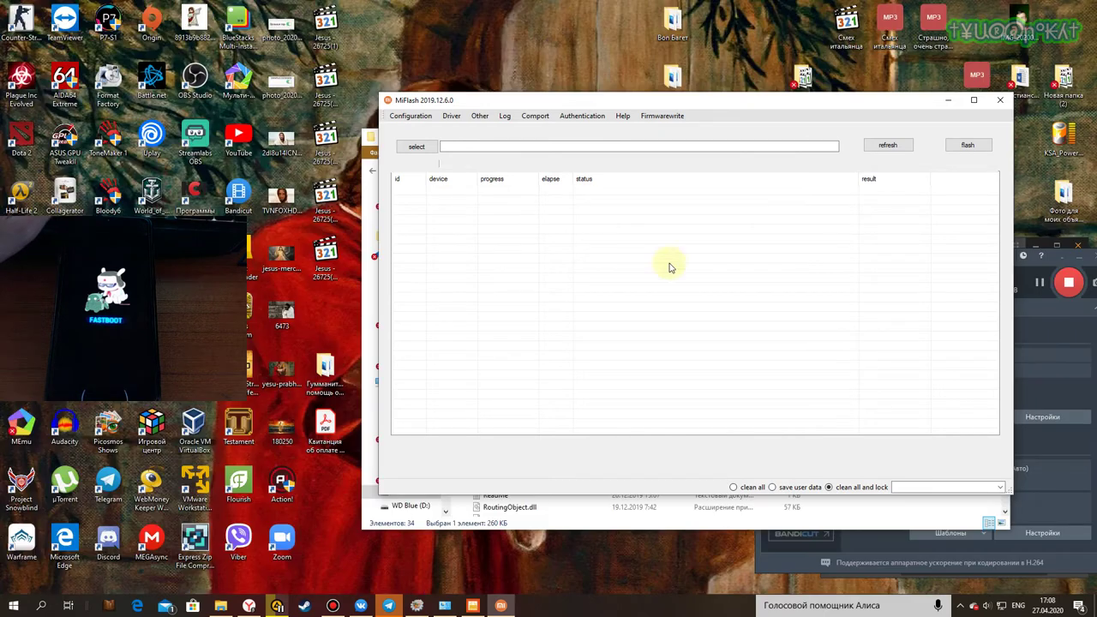
Step: Refresh the MiFlash device list and open the folder browser for the firmware path
left_click(889, 146)
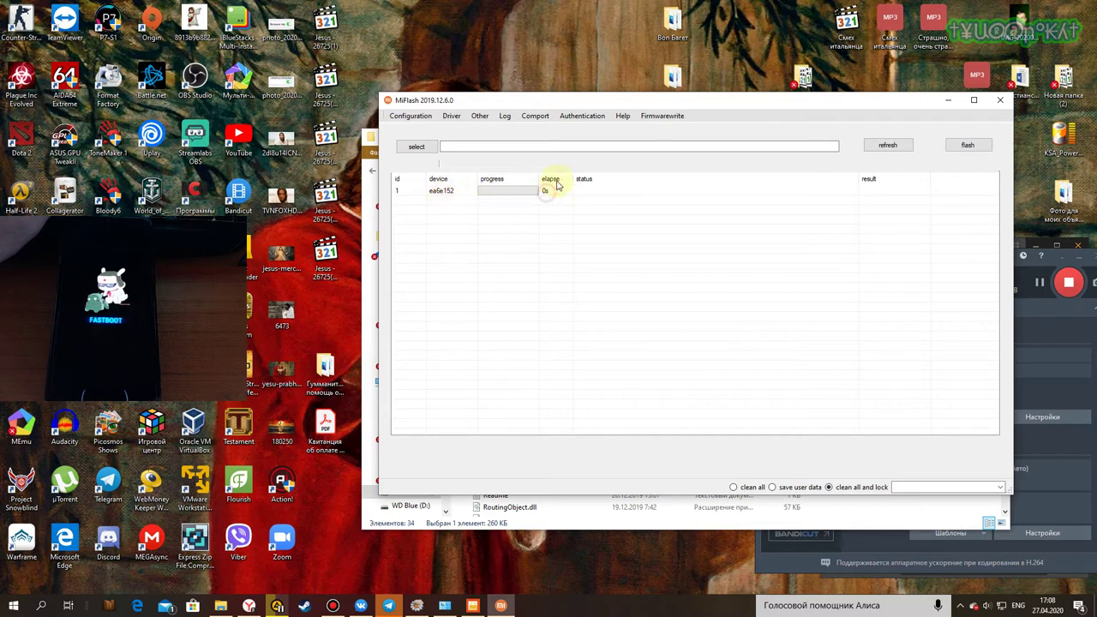
left_click(427, 148)
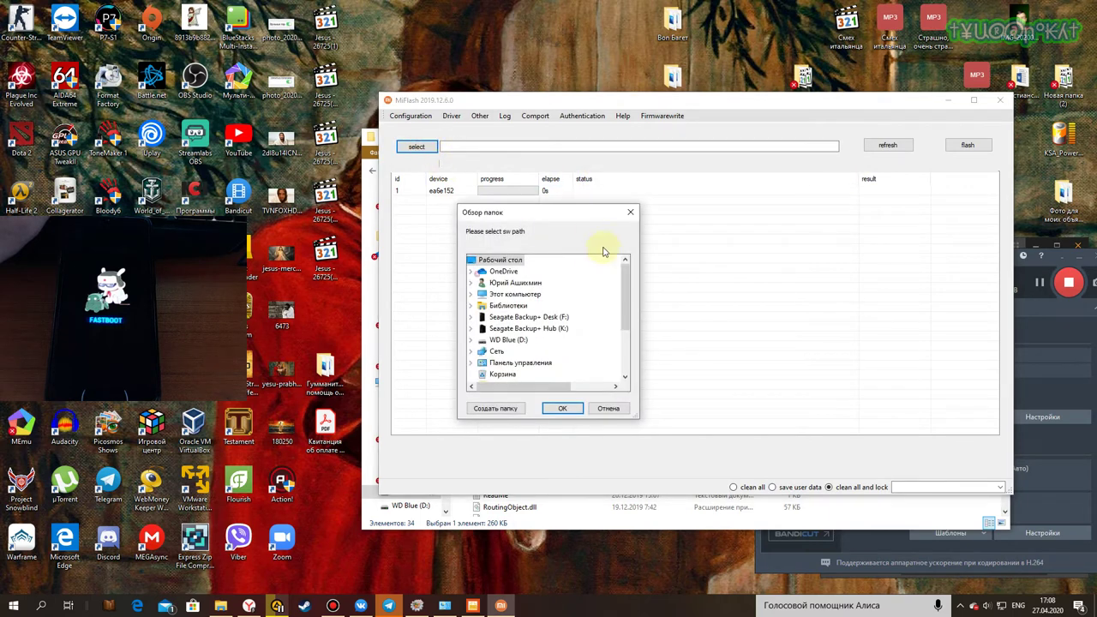
left_click_drag(549, 217, 676, 228)
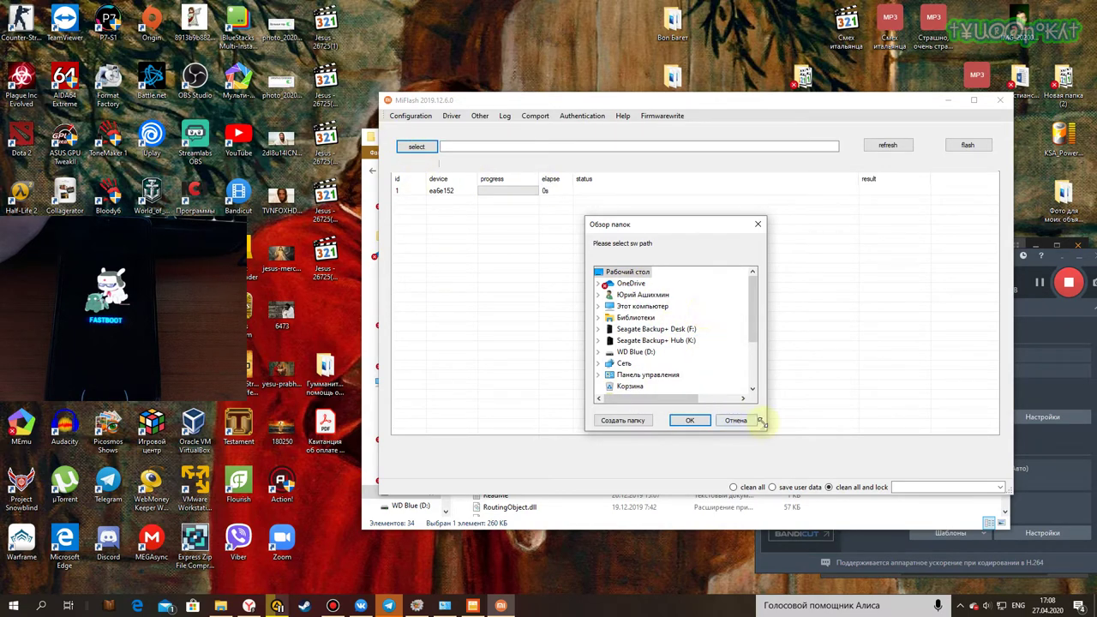
Step: Switch to the Downloads folder, inspect the contents of the miui_CEPHEUSRUGlobal_V11.0.4.0.QFARUXM archive, and close it
key("alt+Tab")
left_click_drag(797, 202, 766, 108)
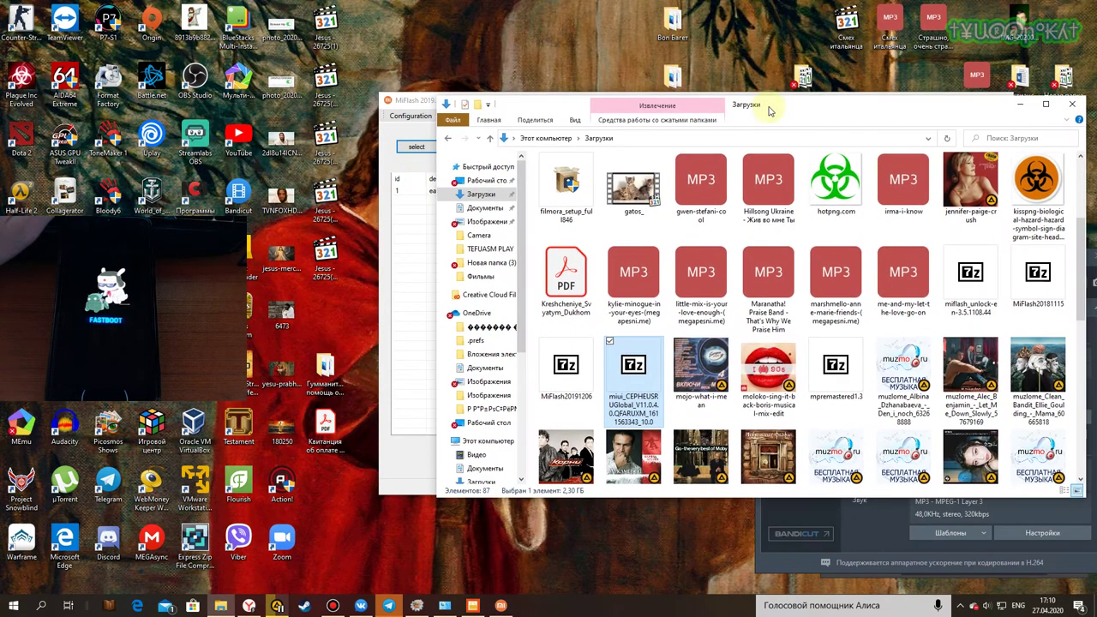
right_click(631, 372)
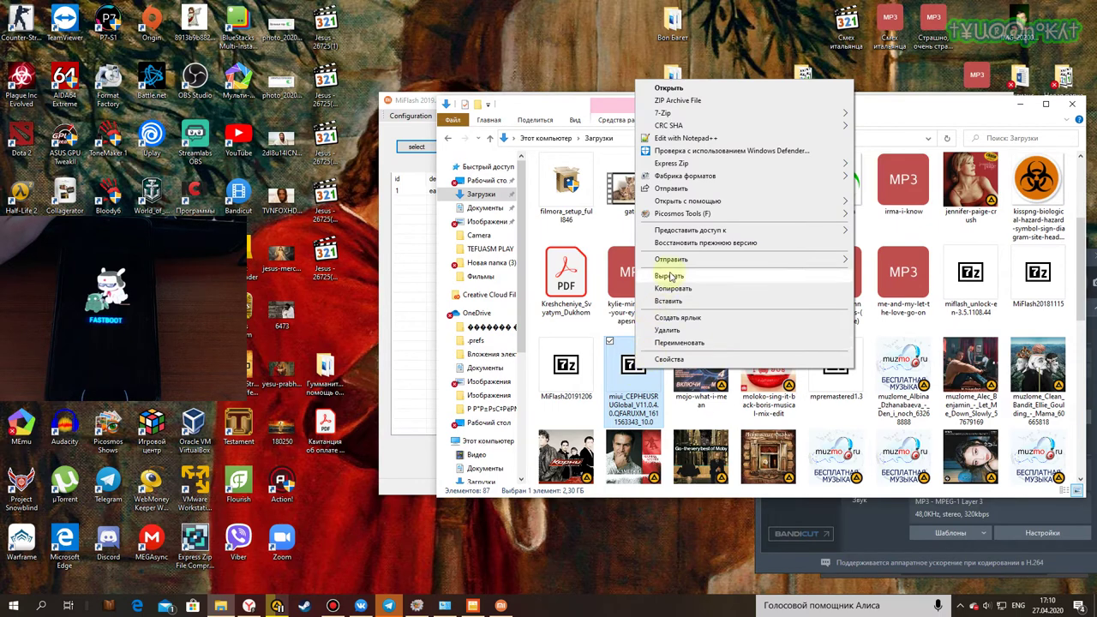
double_click(631, 373)
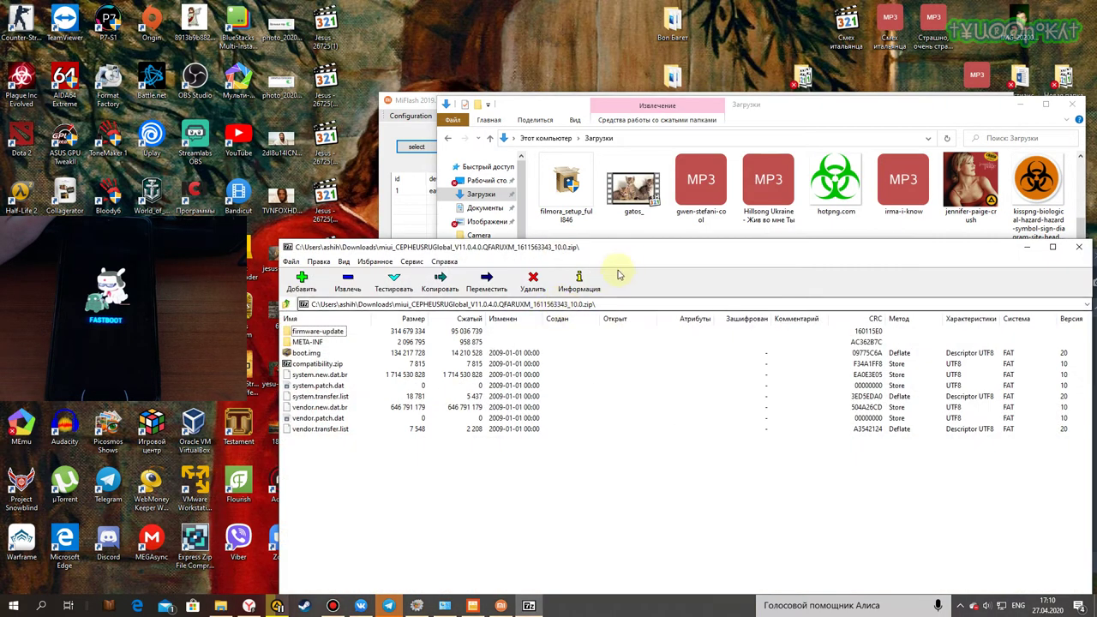
left_click_drag(625, 247, 505, 248)
left_click(932, 254)
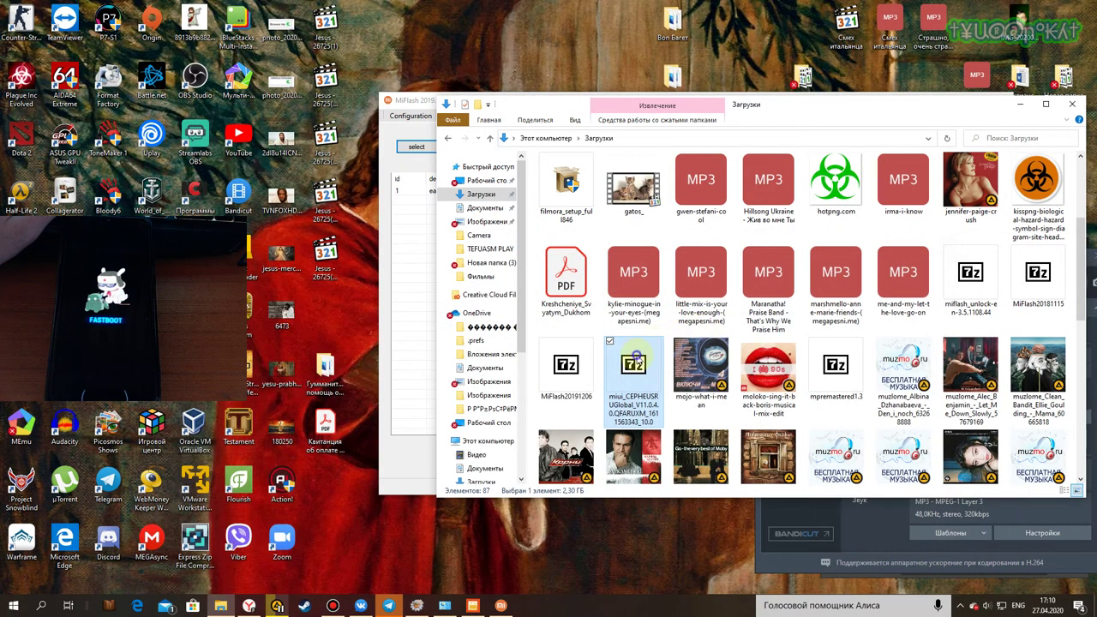
Step: Move the miui_CEPHEUSRUGlobal archive from Downloads to the root of local disk C:, granting administrator permission
right_click(636, 356)
left_click(679, 265)
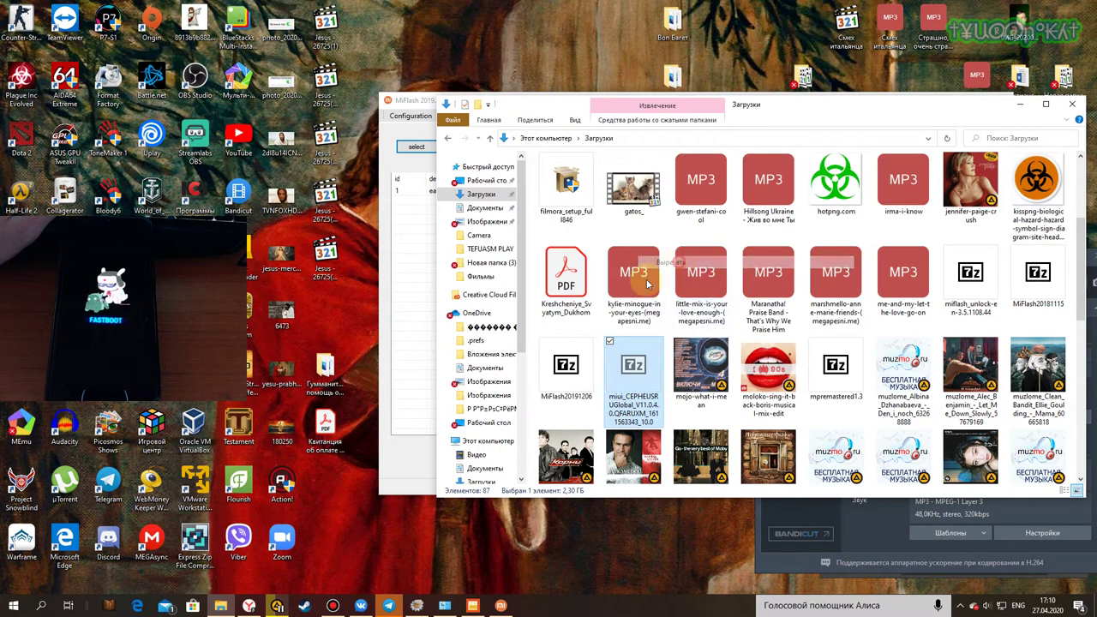
scroll(499, 394, "down", 2)
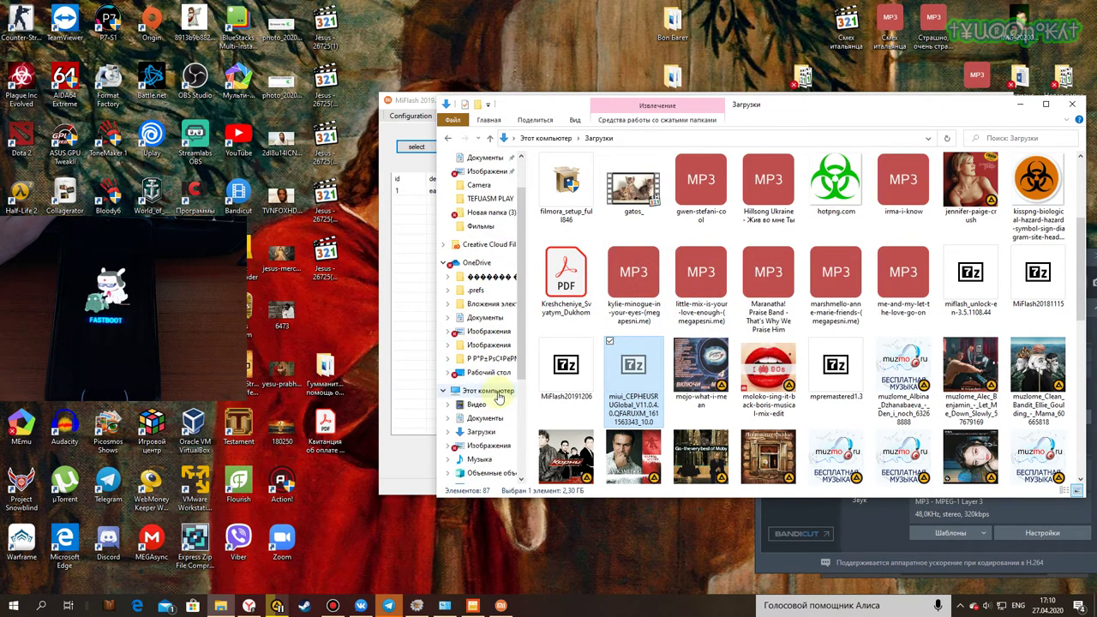
left_click(489, 391)
left_click(652, 313)
double_click(651, 313)
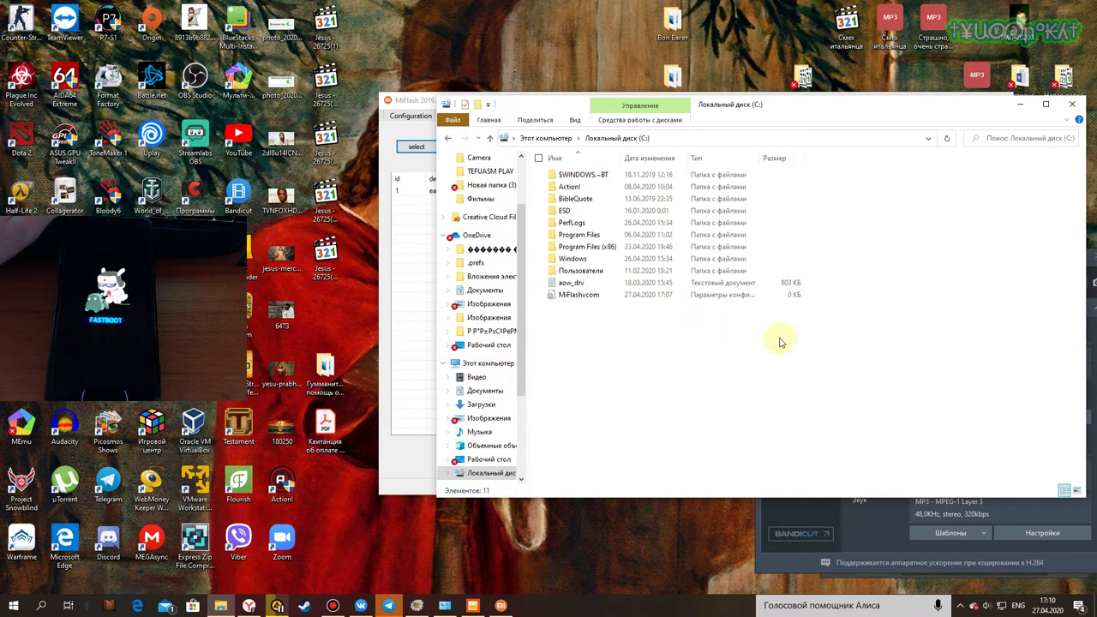
right_click(729, 378)
left_click(782, 441)
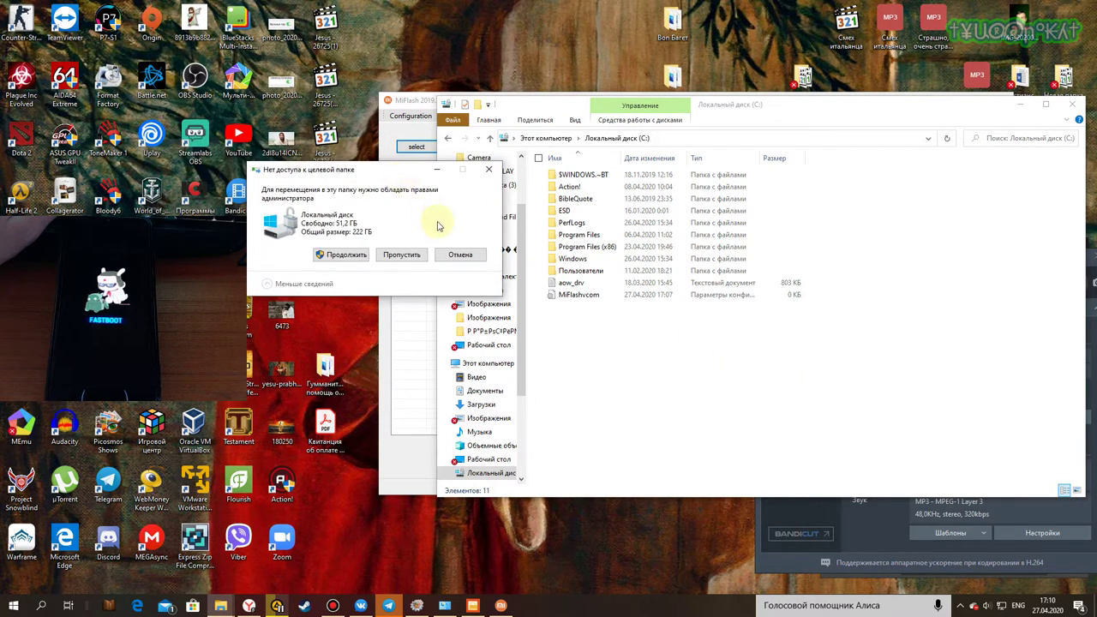
left_click(343, 254)
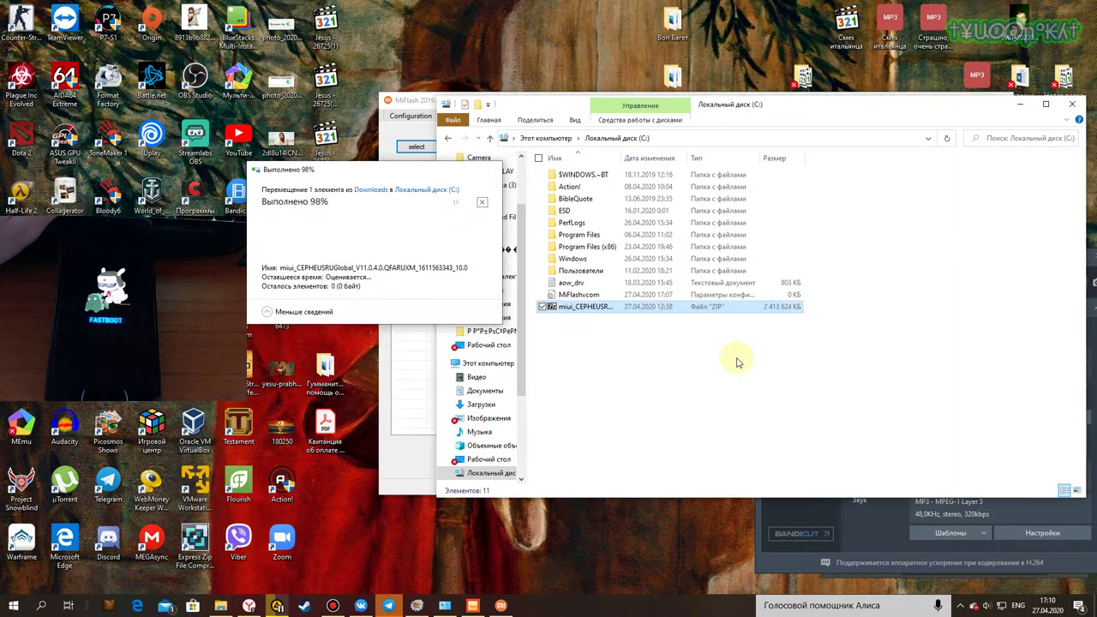
Step: Extract the miui_CEPHEUSRUGlobal_V11.0.4.0 archive with 7-Zip into its own folder on local disk C:
right_click(610, 316)
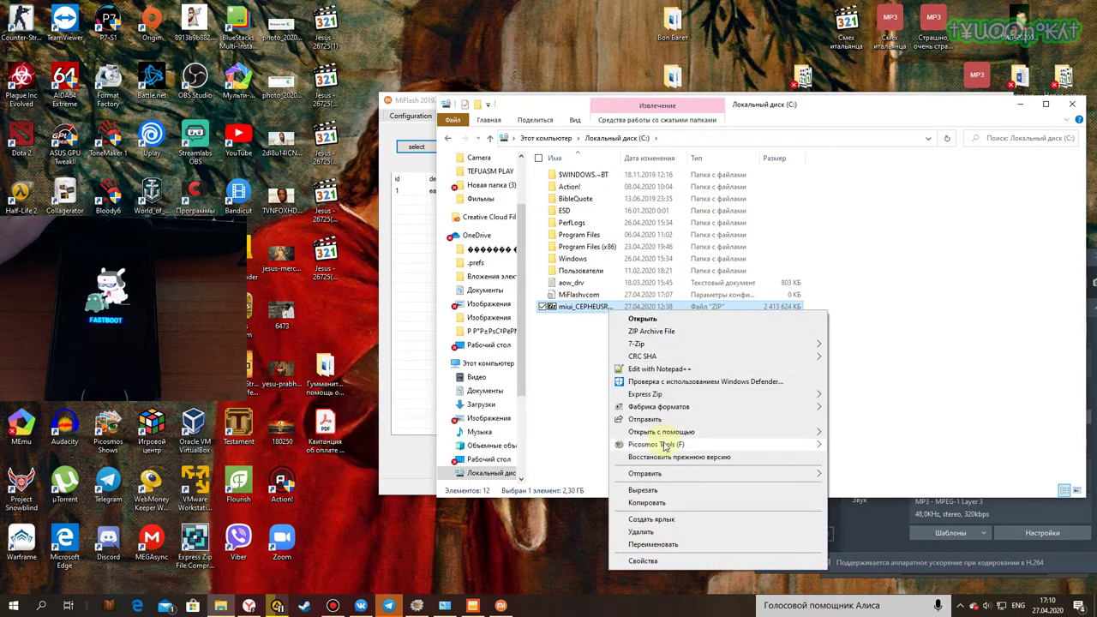
mouse_move(677, 344)
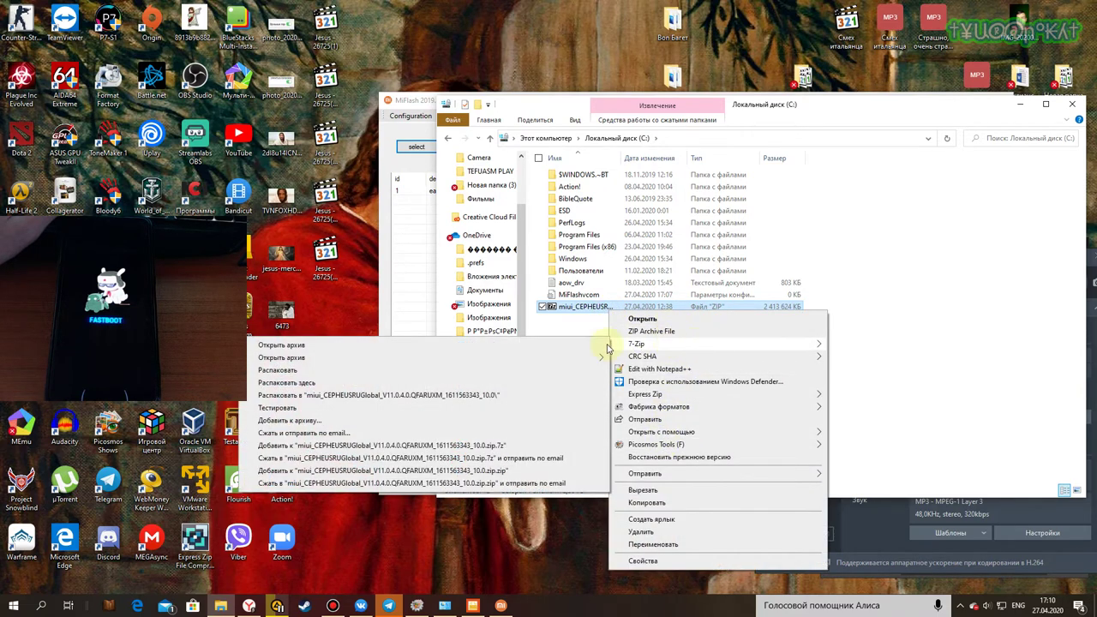
left_click(415, 397)
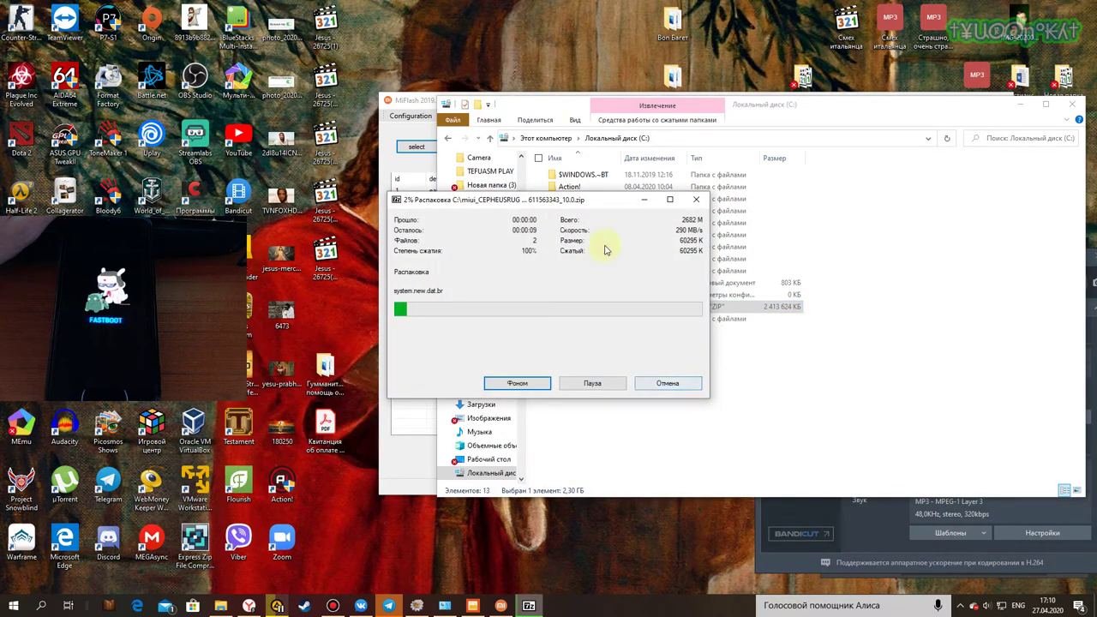
left_click_drag(543, 190, 837, 352)
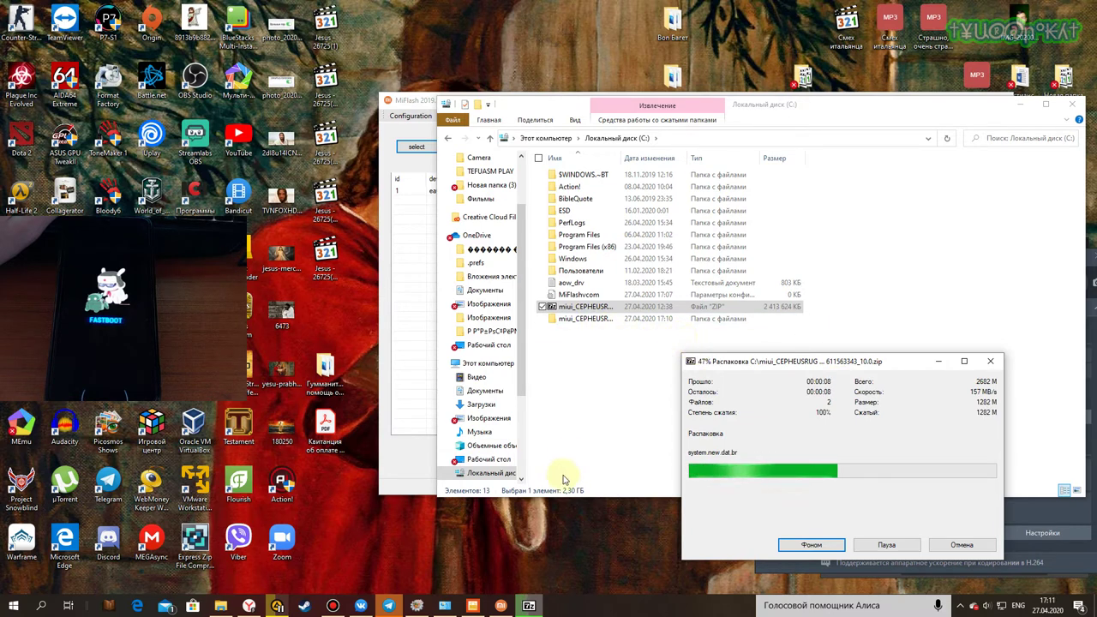
Step: Switch to MiFlash and choose the extracted miui_CEPHEUSRUGlobal_V11.0.4.0 folder on C: as the firmware path, dismissing any message
mouse_move(499, 607)
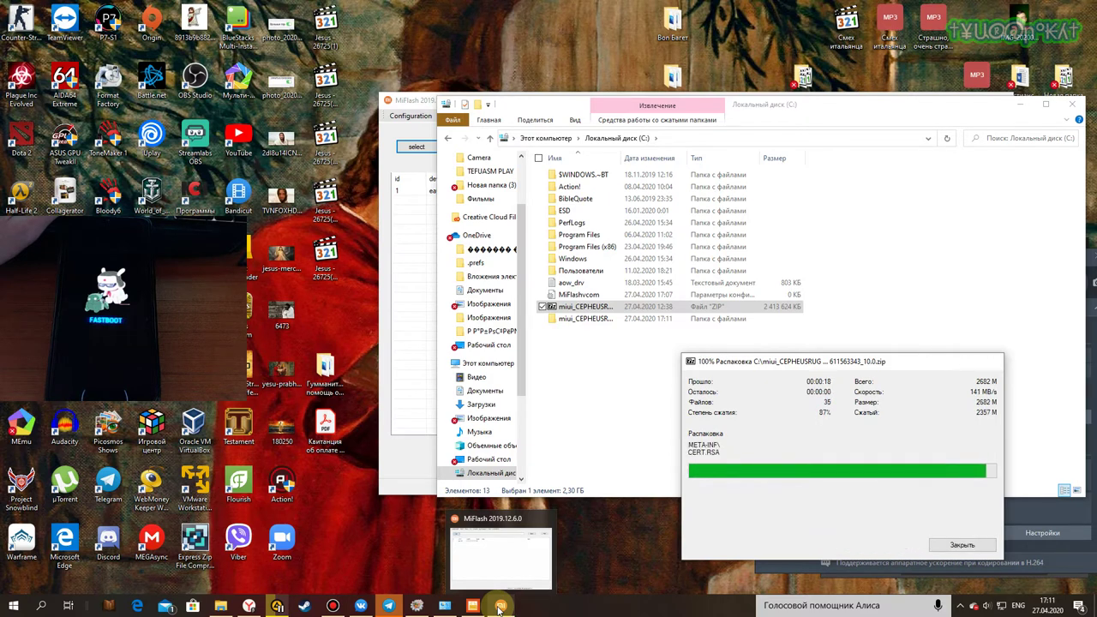
left_click(500, 607)
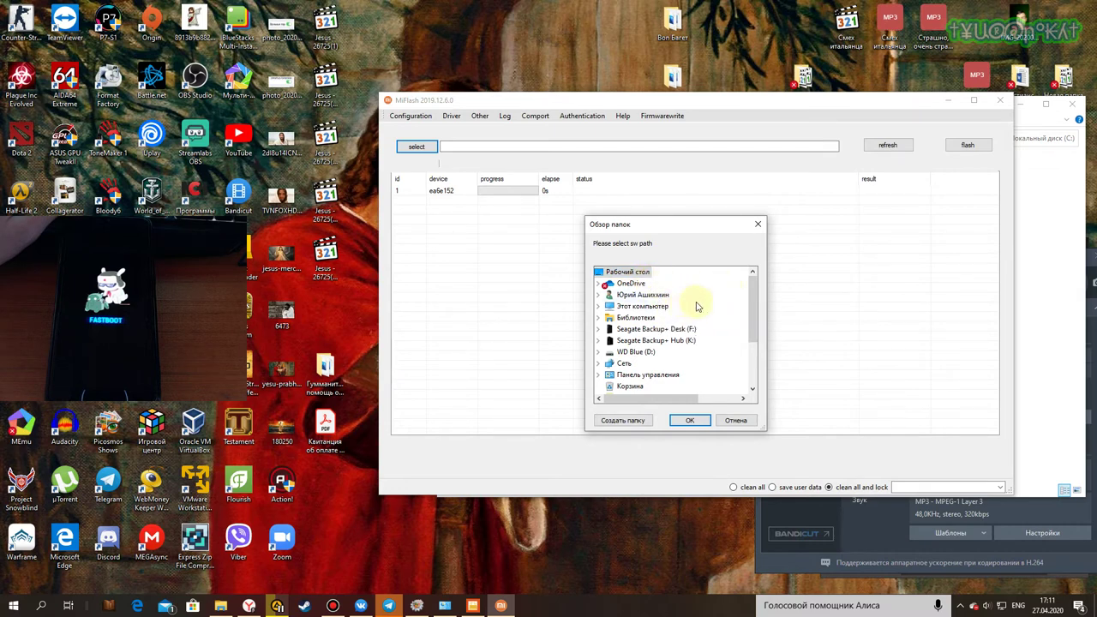
left_click(643, 306)
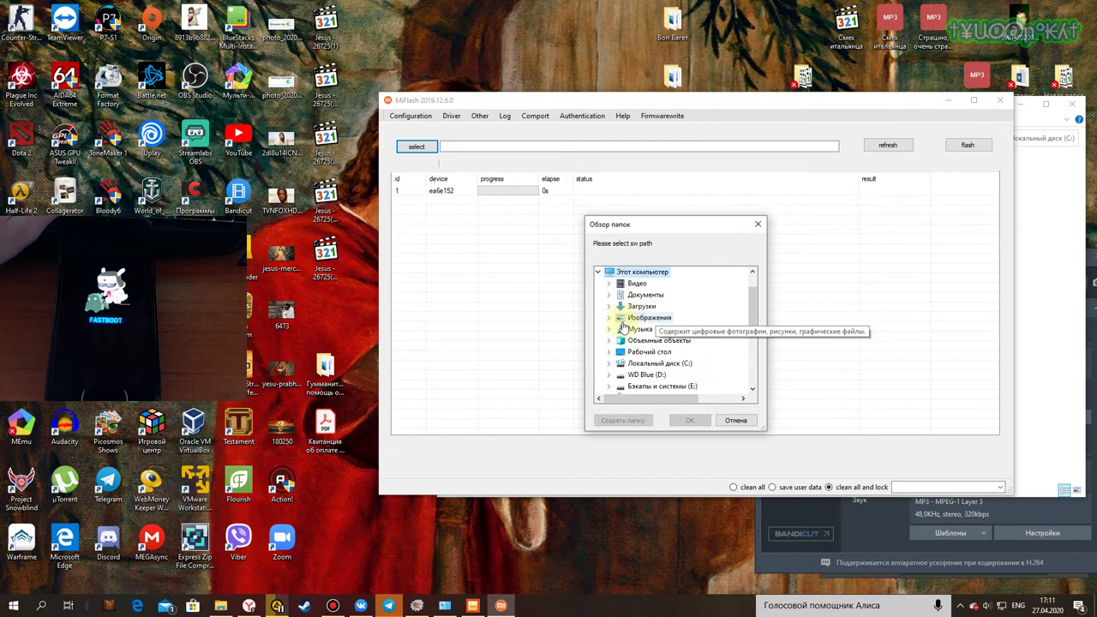
left_click(666, 361)
scroll(702, 324, "down", 1)
left_click(681, 295)
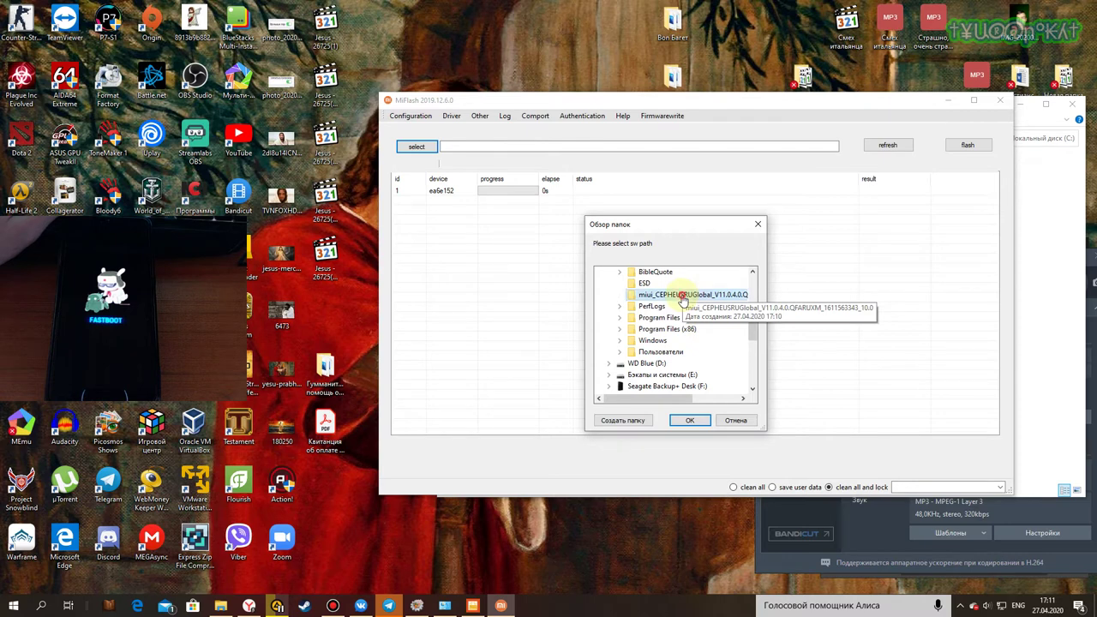
left_click(690, 421)
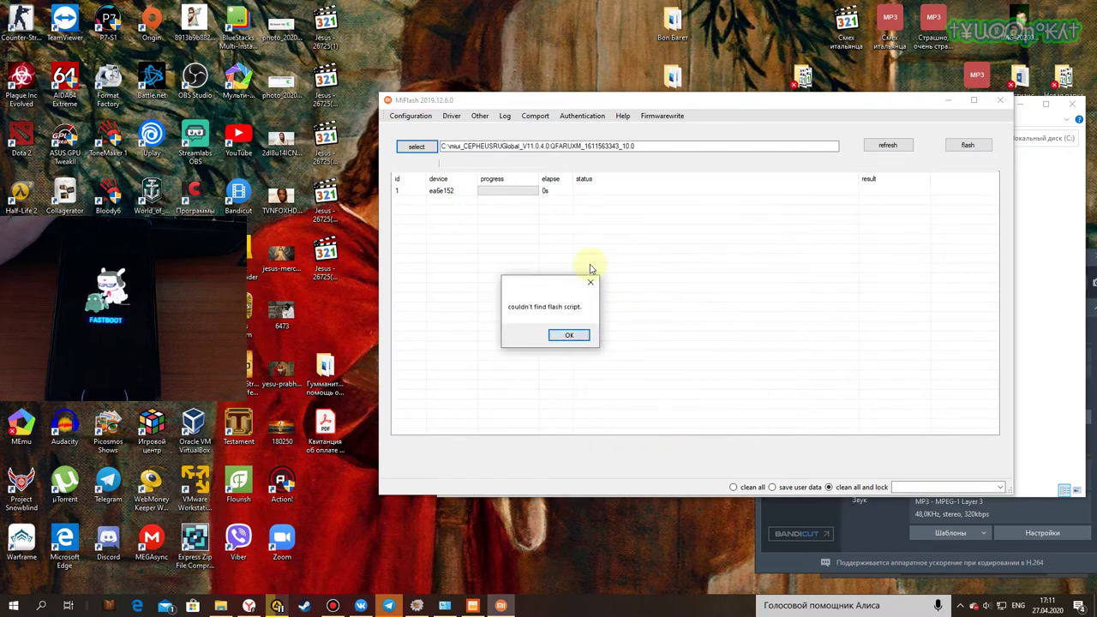
left_click(584, 338)
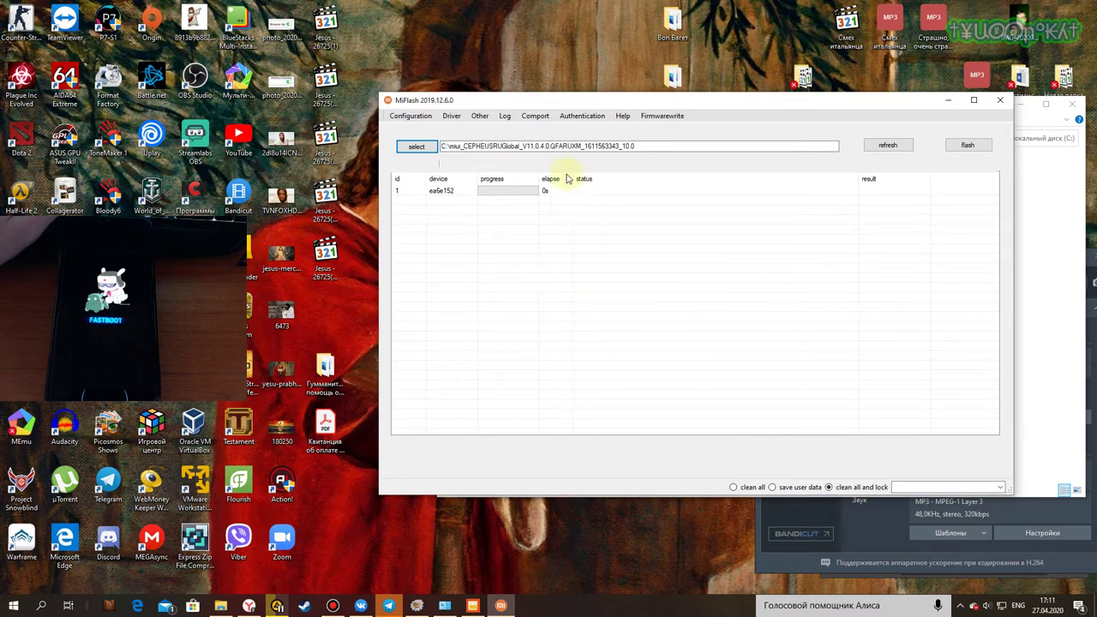
Step: Try to flash the phone from the miui_CEPHEUSRUGlobal folder with the clean all and lock option, making two attempts
left_click(645, 149)
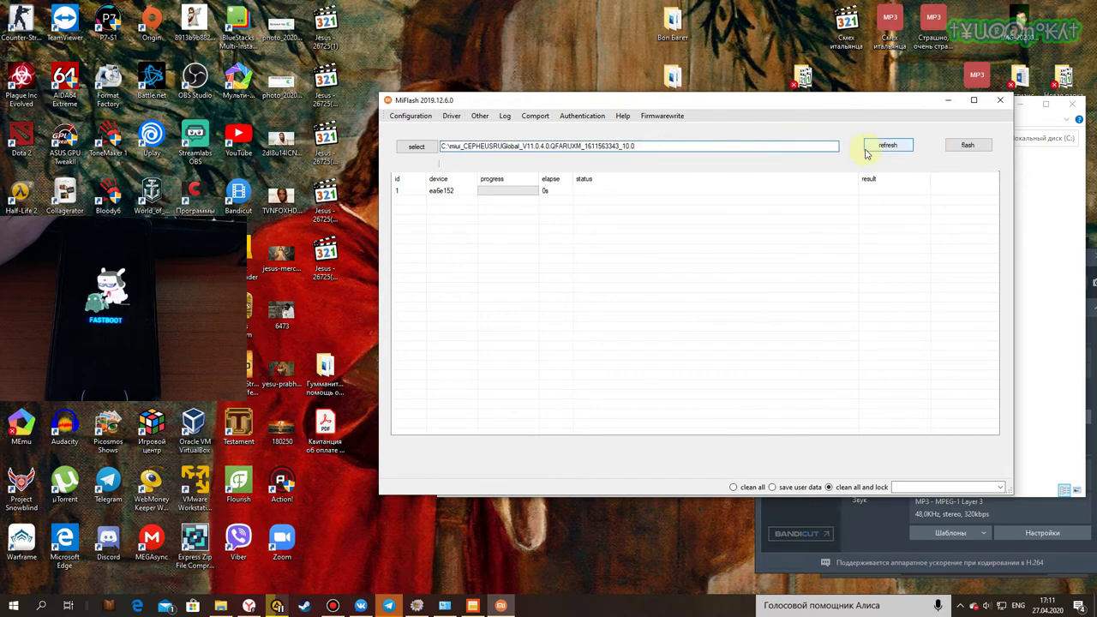
left_click(966, 147)
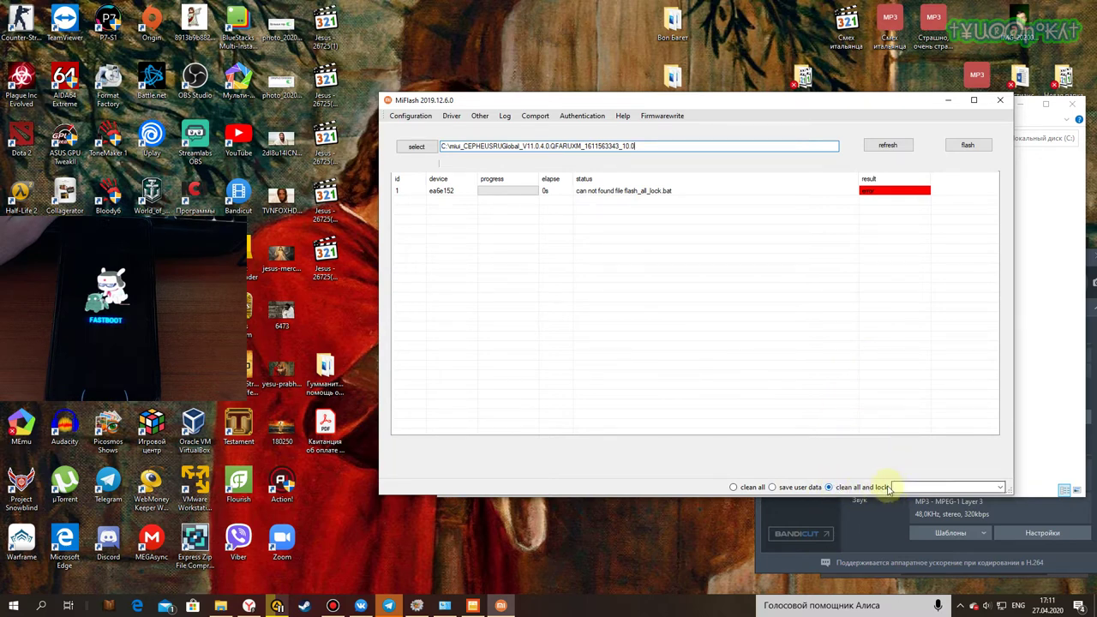
left_click(1000, 487)
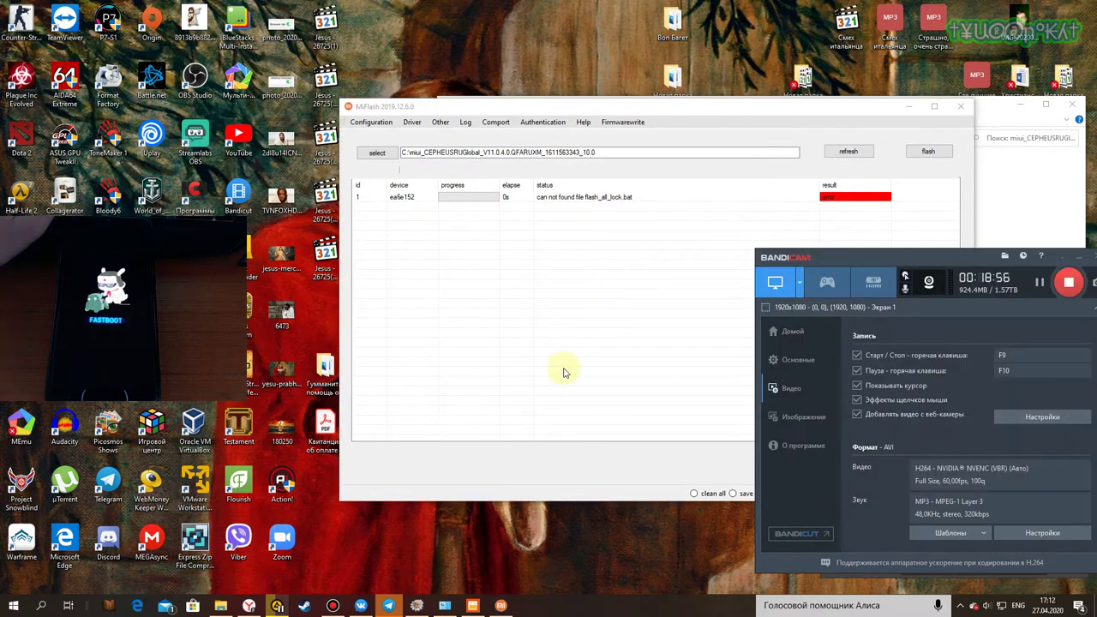
left_click(511, 278)
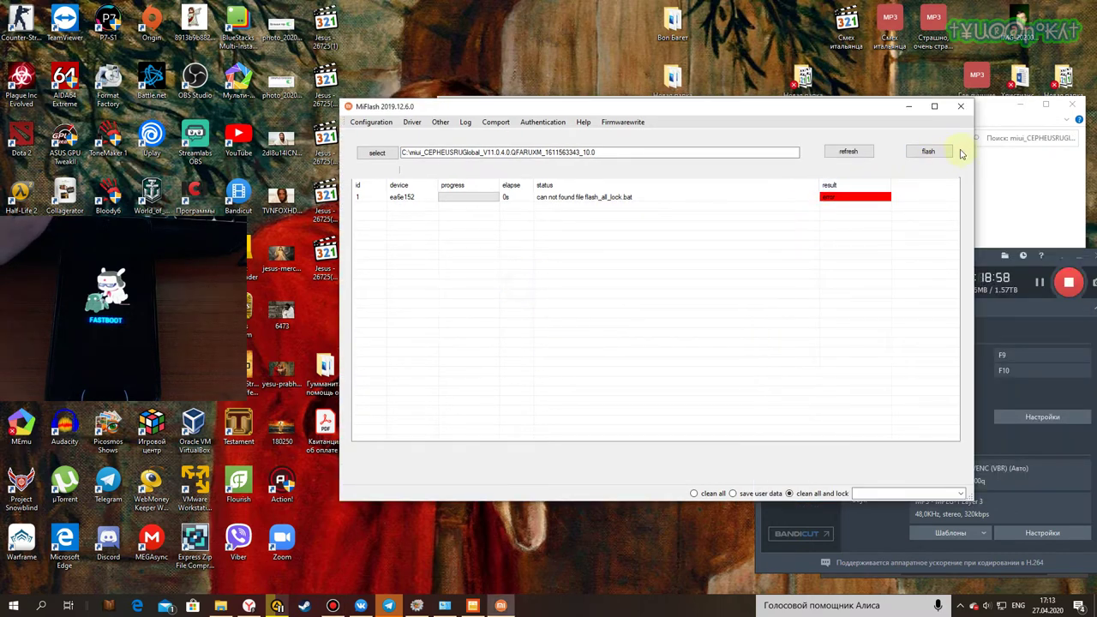
left_click(710, 222)
left_click(600, 152)
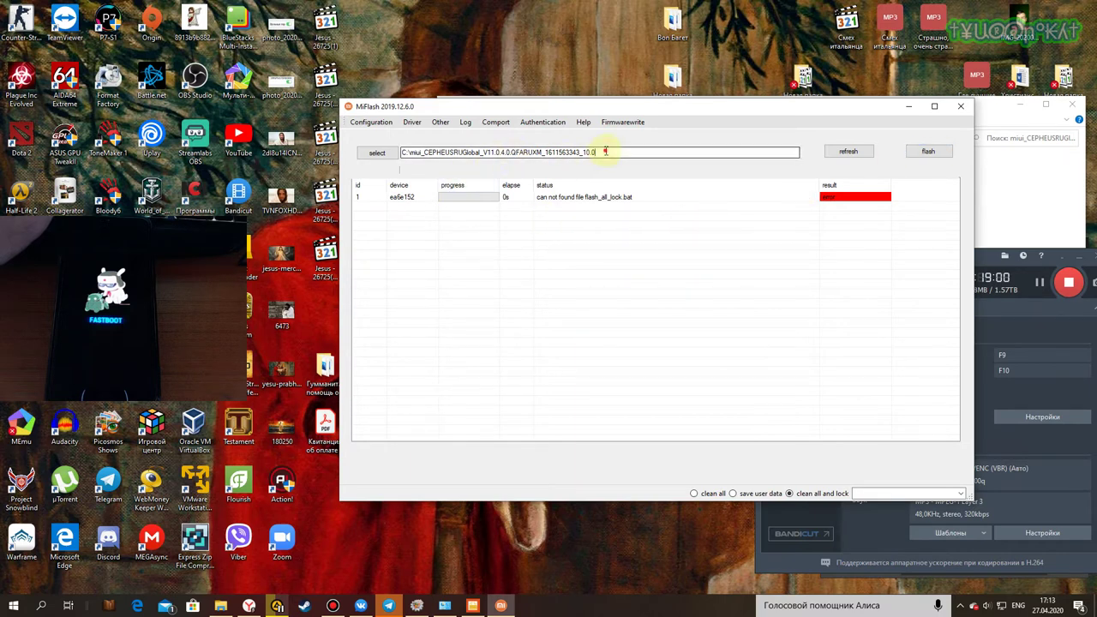
left_click(929, 152)
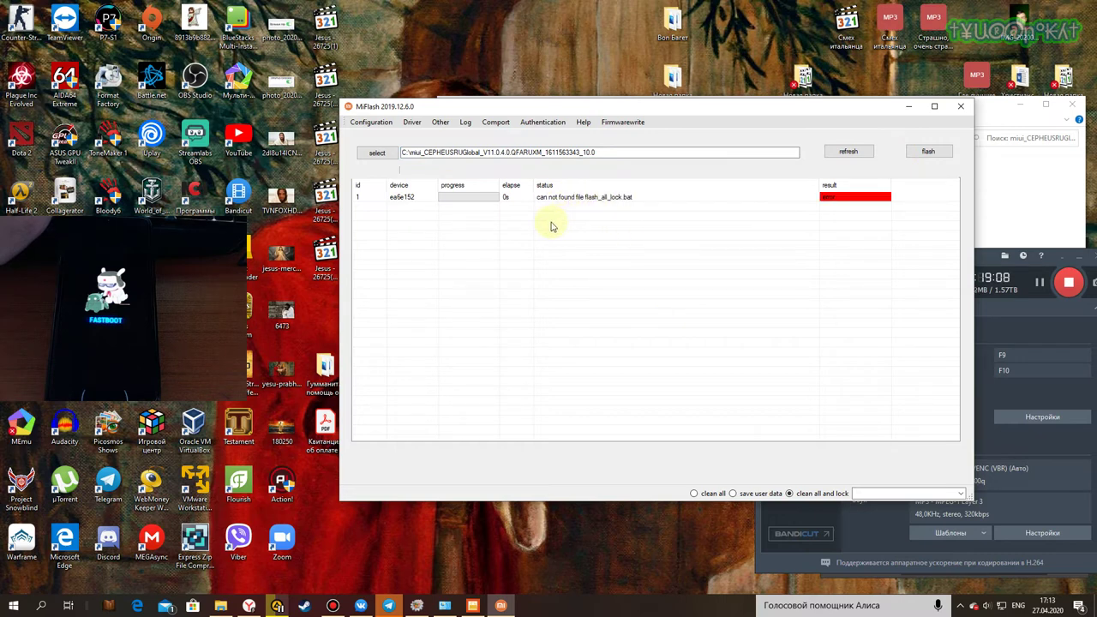
left_click_drag(632, 110, 671, 127)
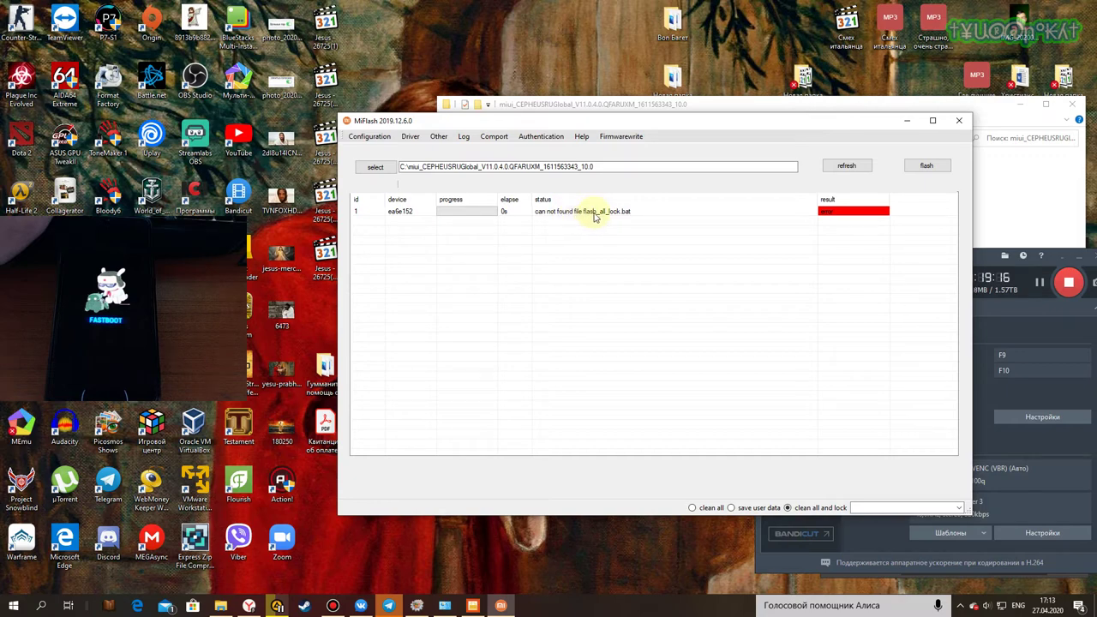
left_click_drag(603, 121, 562, 321)
left_click_drag(537, 146, 611, 123)
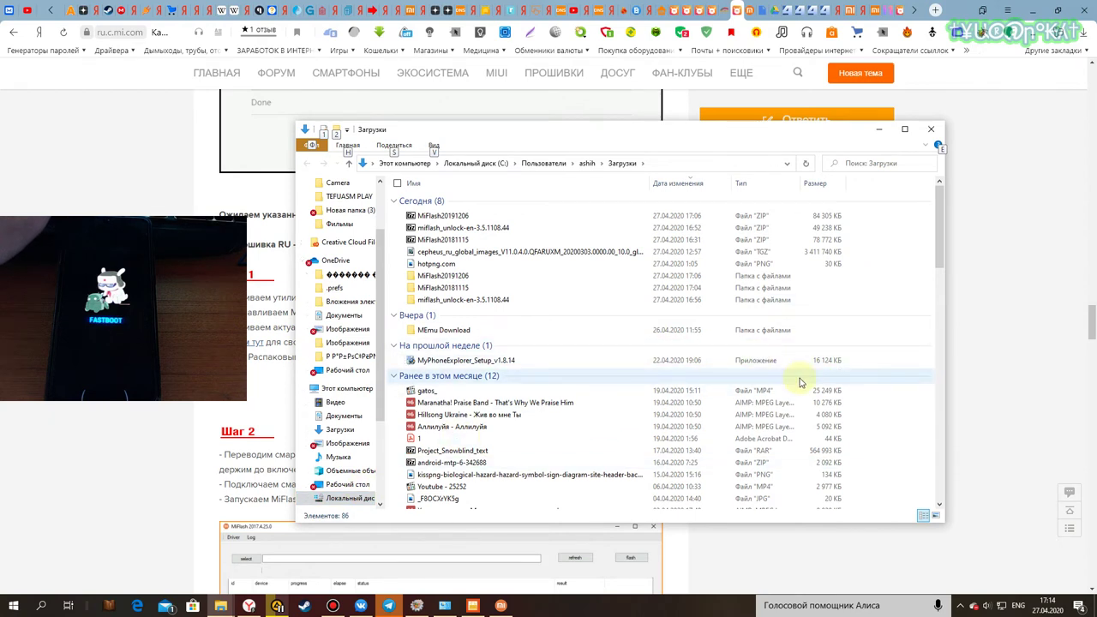
Step: Bring up the other Downloads window in File Explorer and browse it to the root of local disk C:
left_click(220, 606)
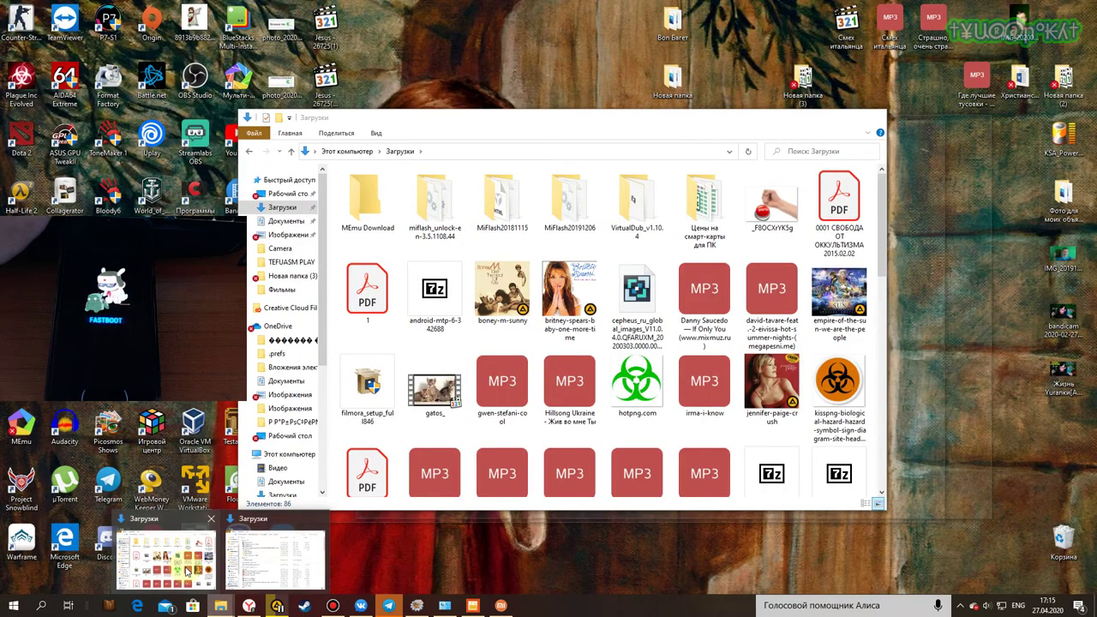
left_click(188, 572)
left_click_drag(466, 118, 613, 120)
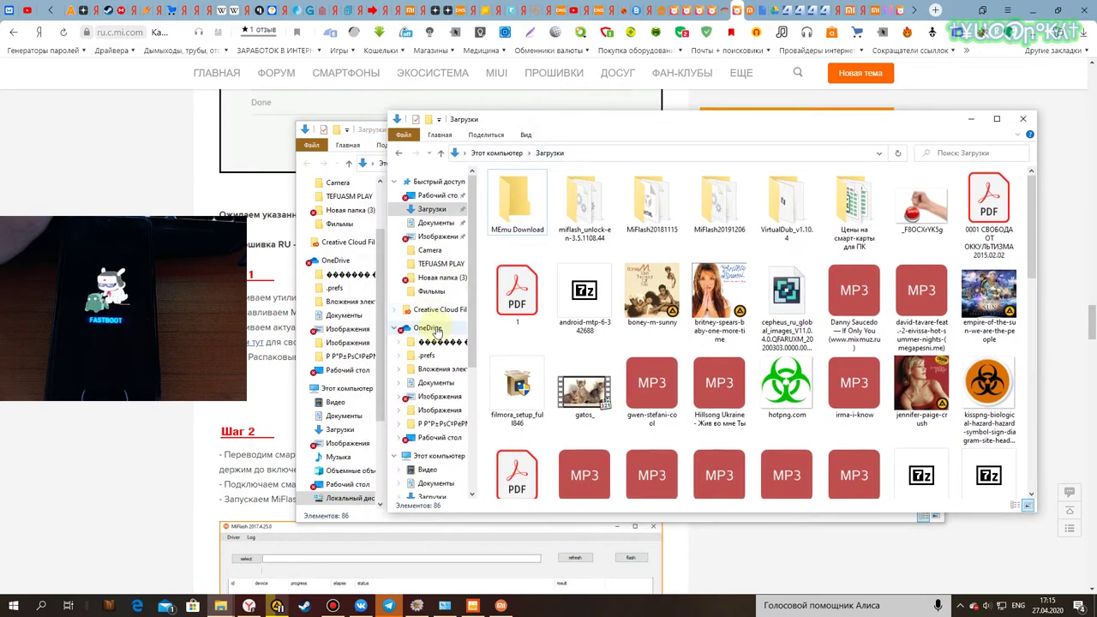
scroll(431, 326, "down", 1)
left_click(433, 406)
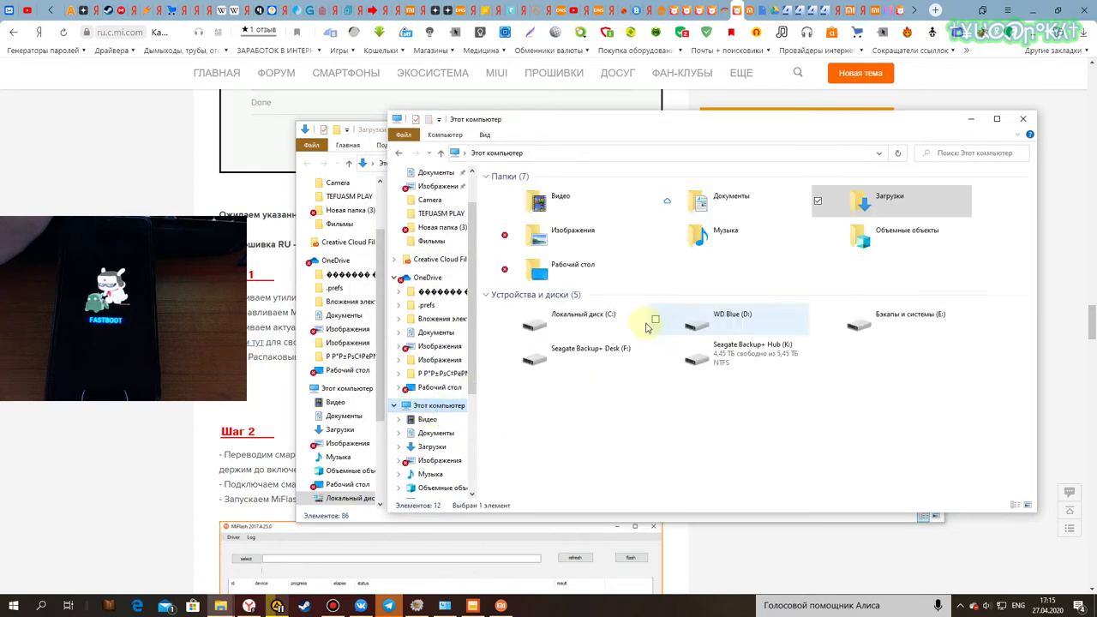
double_click(579, 322)
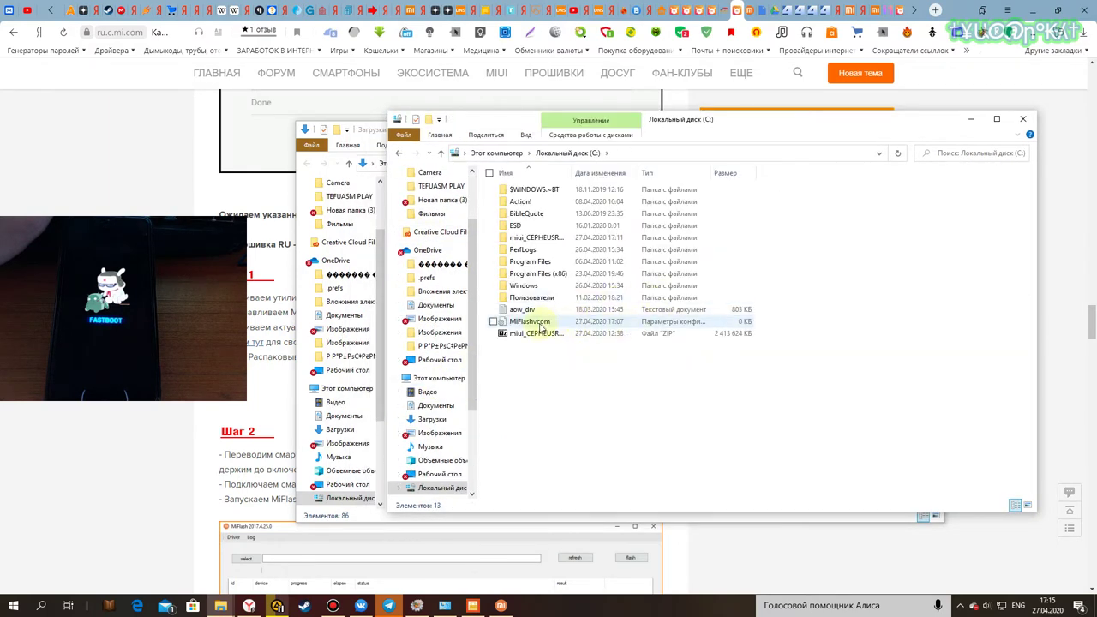
Step: Fit the Name column's width to its contents in the local disk C: listing
left_click(537, 333)
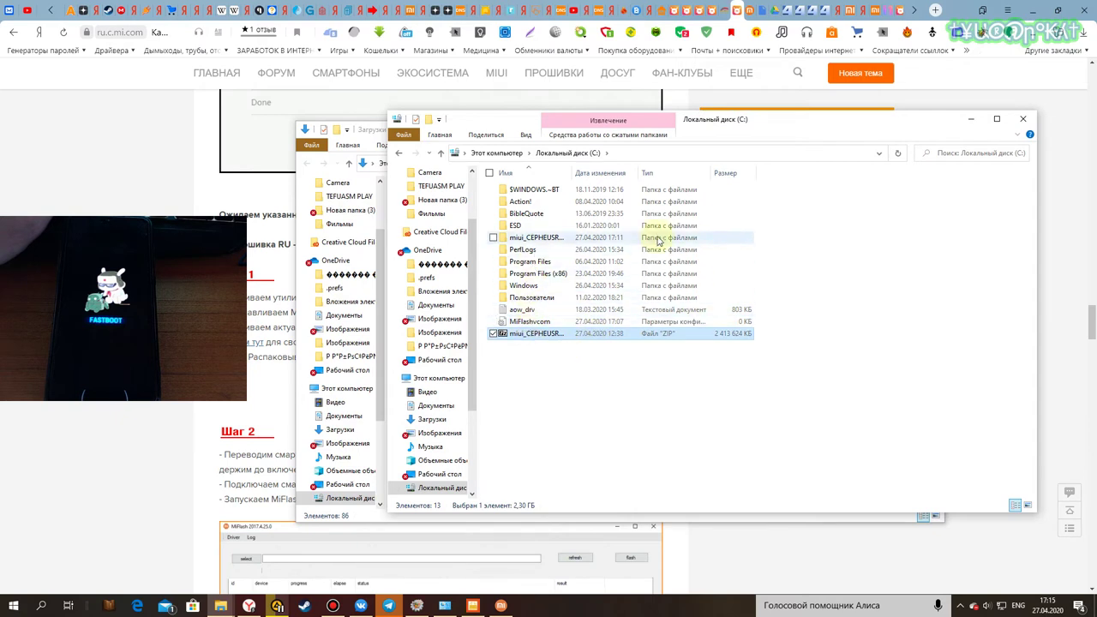
right_click(774, 169)
key("Escape")
right_click(782, 173)
left_click(801, 177)
Step: Delete the extracted miui_CEPHEUSRUGlobal_V11.0.4.0 folder from local disk C:, keeping the ZIP archive
left_click(493, 237)
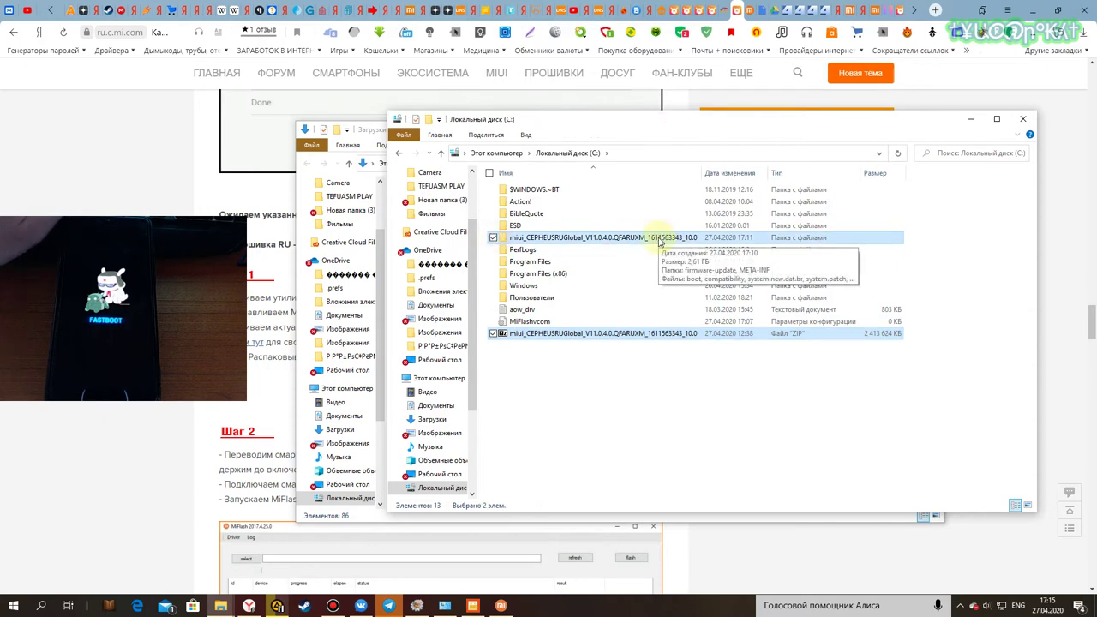
left_click(551, 378)
left_click(523, 238)
key("Delete")
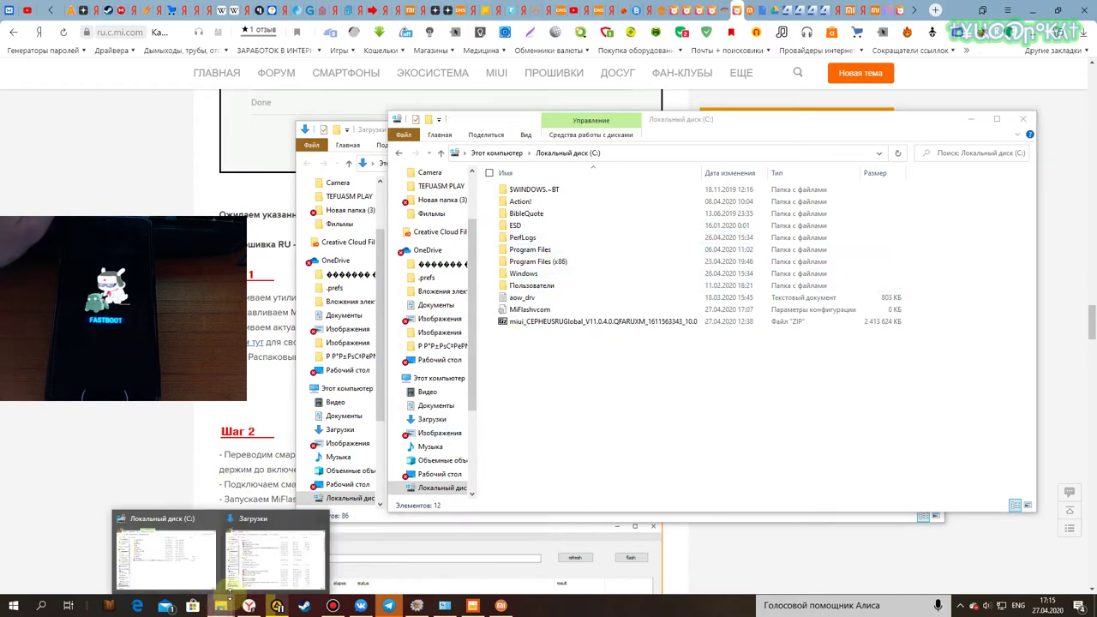
Step: Move the cepheus_ru_global_images_V11.0.4.0 TGZ archive from Downloads to the root of local disk C:, granting administrator permission
left_click(171, 570)
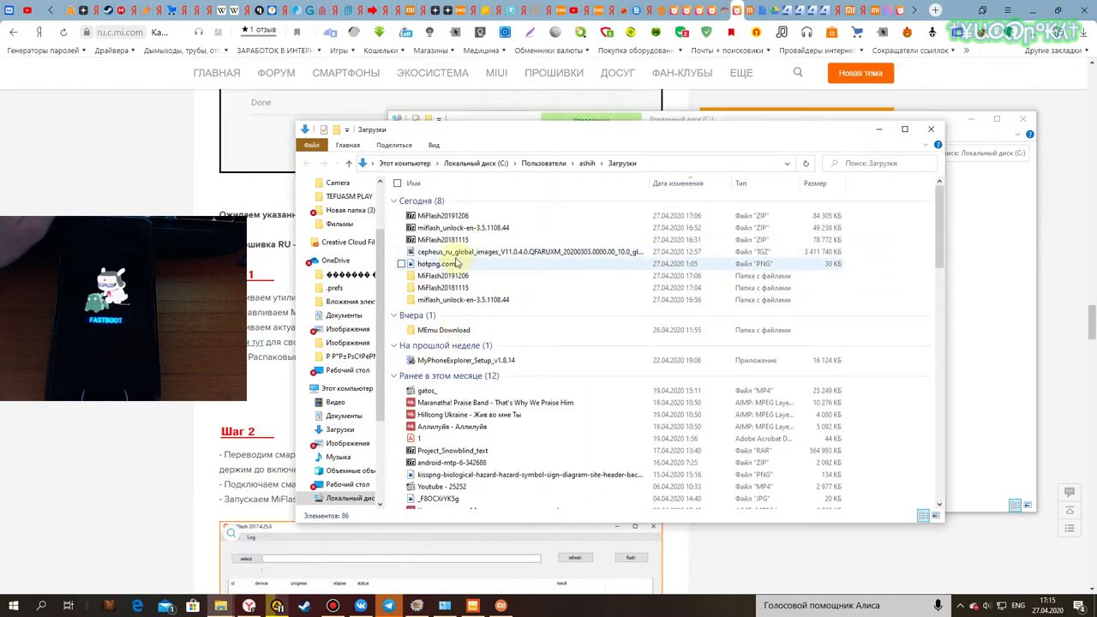
right_click(467, 253)
left_click(500, 447)
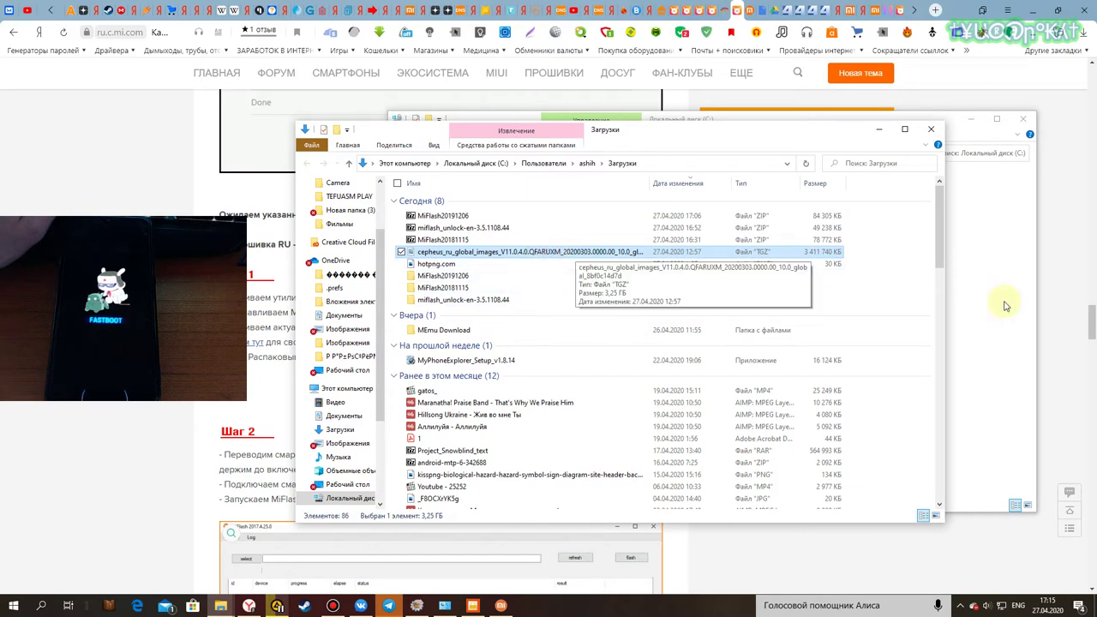
left_click(968, 300)
right_click(658, 419)
left_click(704, 481)
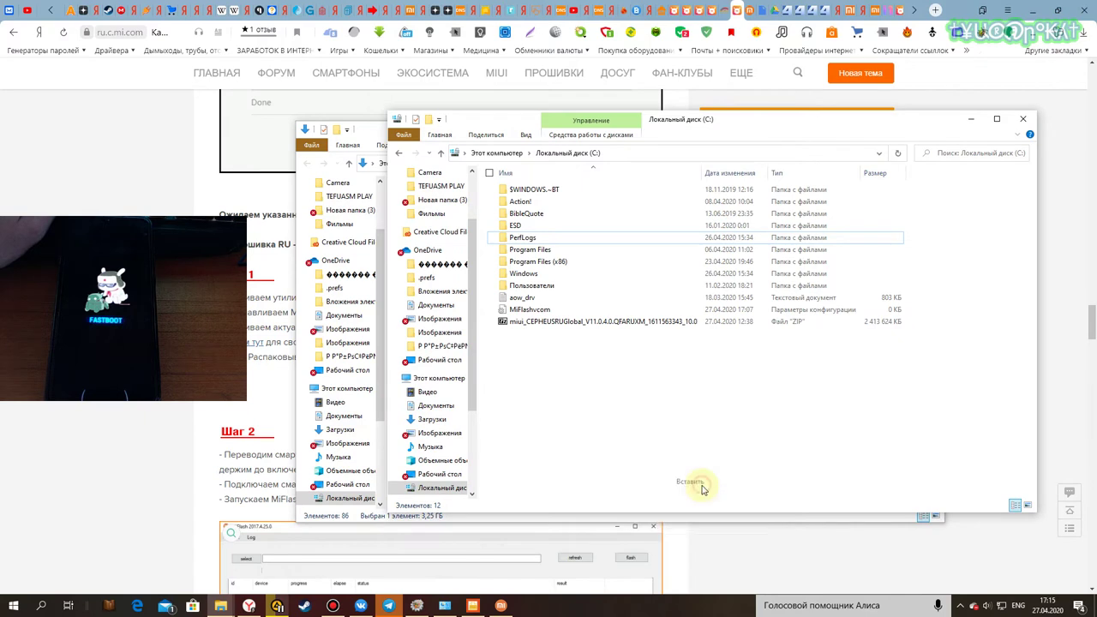
left_click(466, 239)
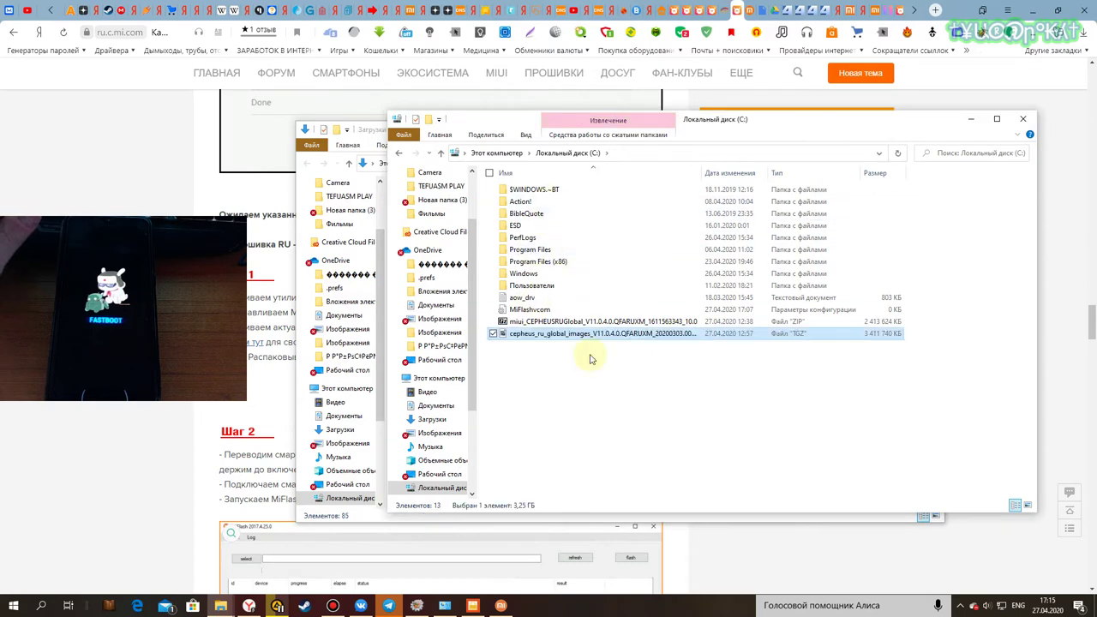
Step: Extract the cepheus_ru_global_images TGZ archive with 7-Zip into its own folder on local disk C:
right_click(626, 336)
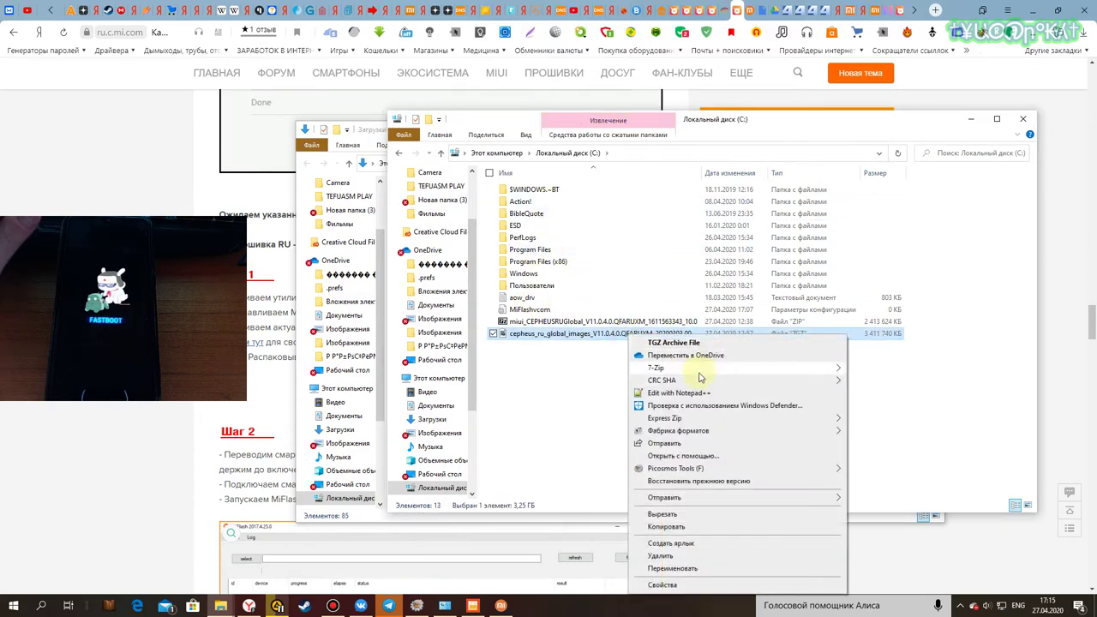
mouse_move(700, 371)
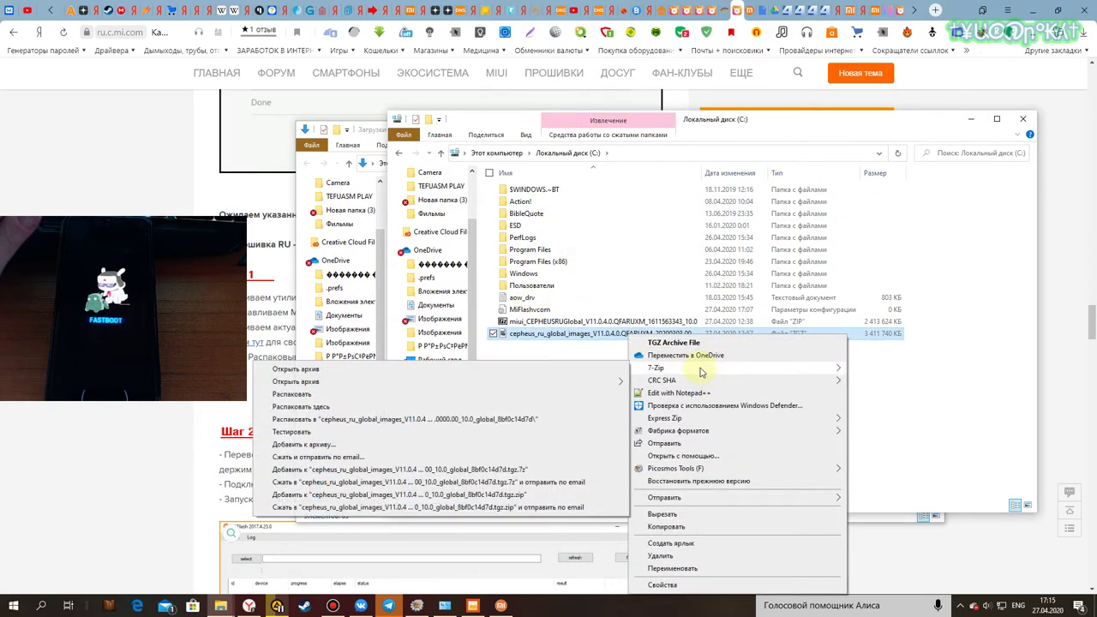
left_click(486, 424)
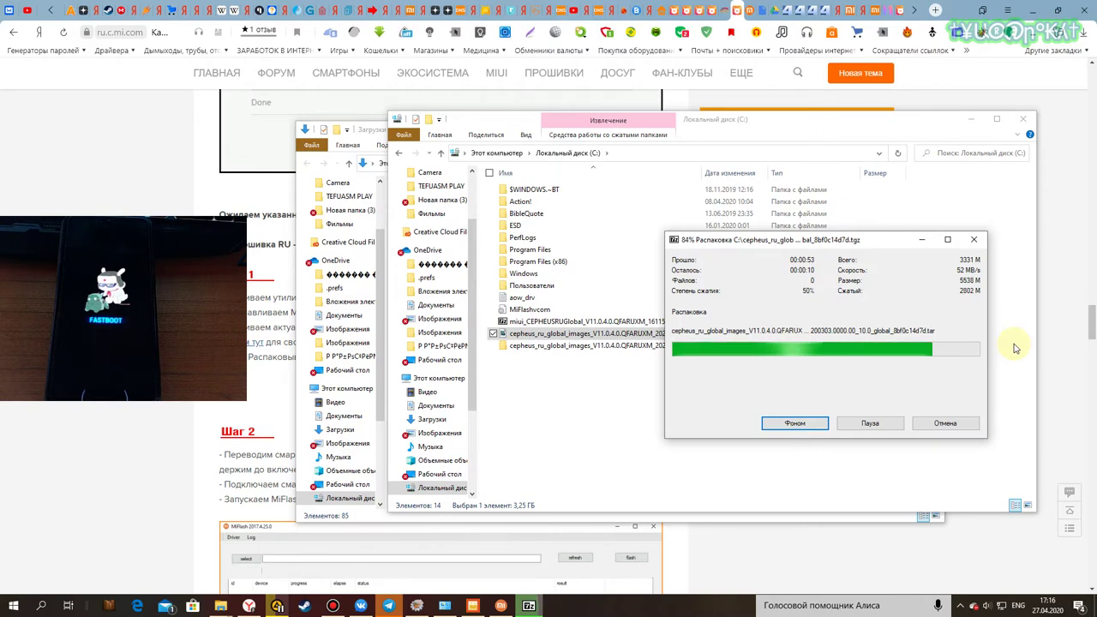
left_click(334, 606)
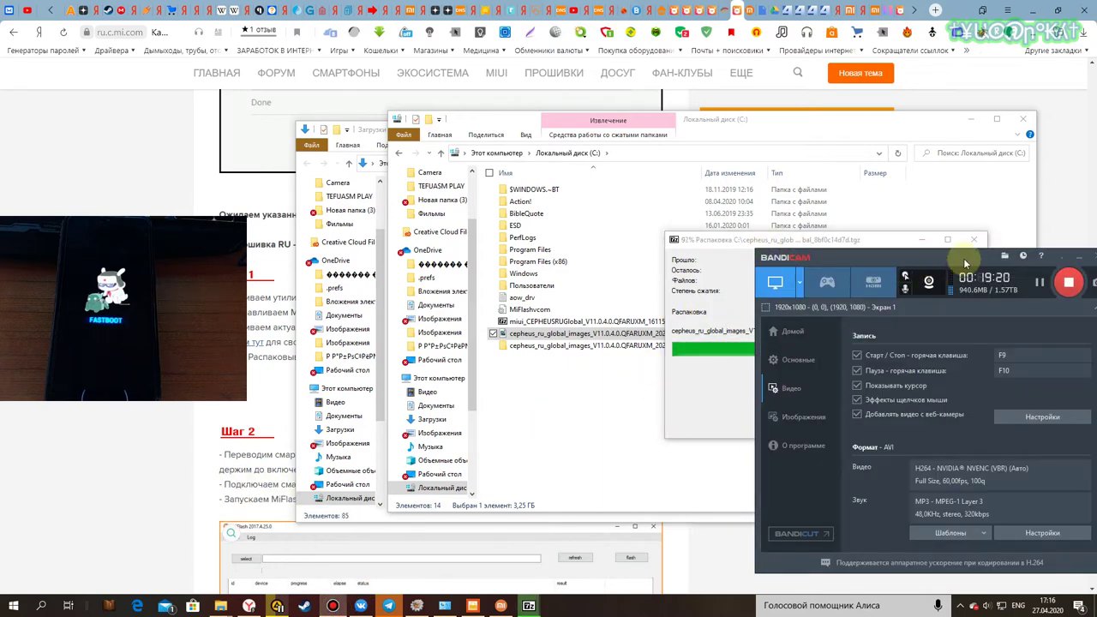
left_click(733, 242)
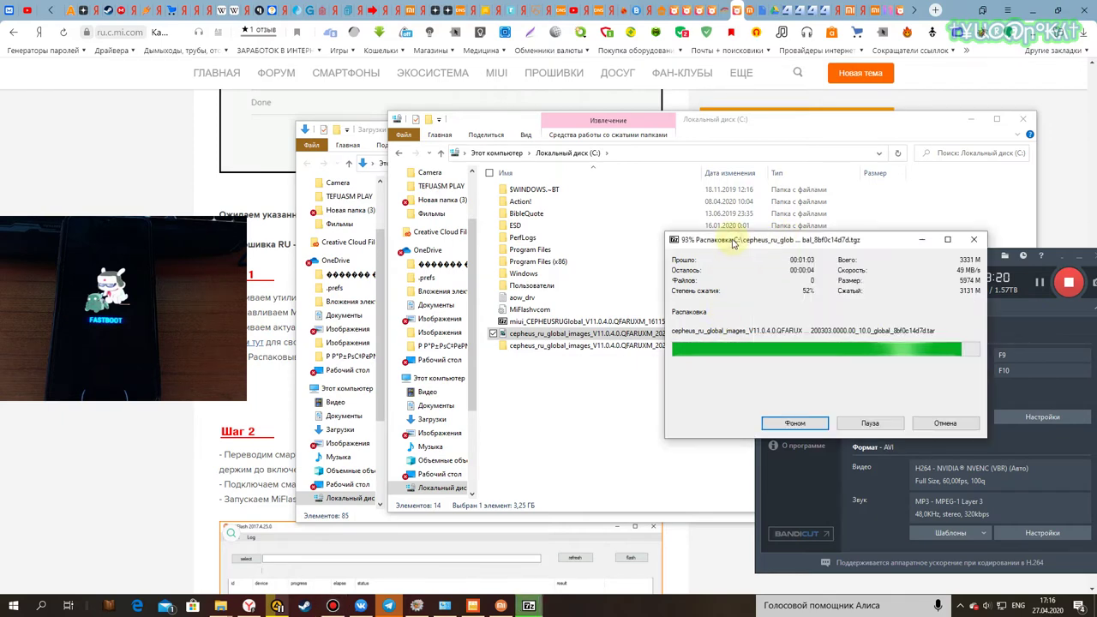
left_click_drag(760, 240, 584, 227)
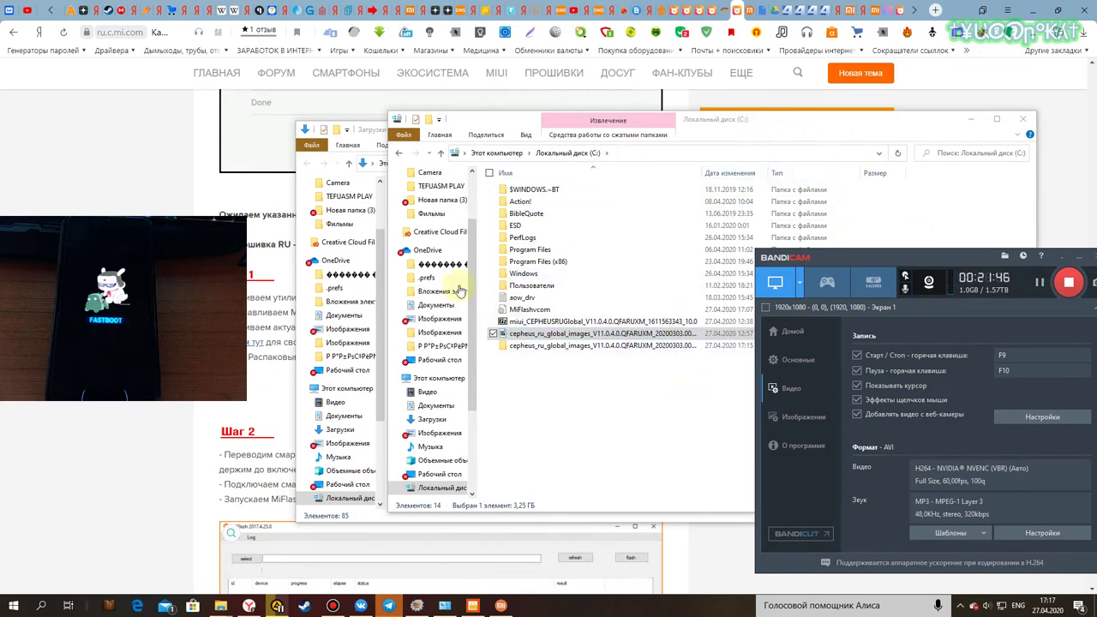
Step: Fit the Name column to its contents and open the extracted cepheus_ru_global_images_V11.0.4.0 folder on local disk C:
left_click(760, 120)
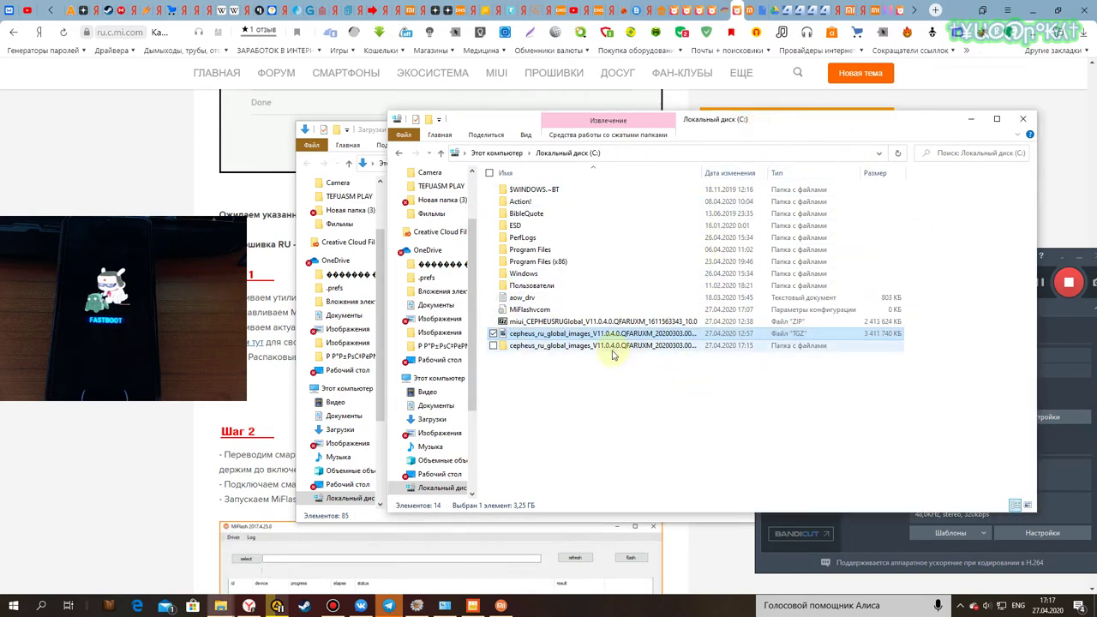
key("ctrl+plus")
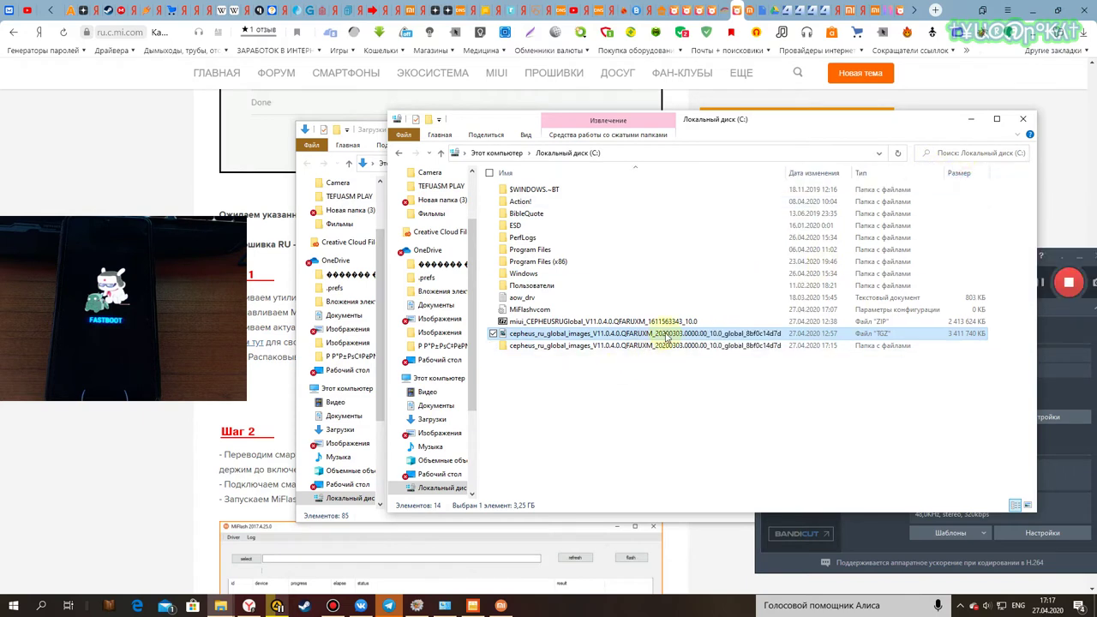
double_click(557, 346)
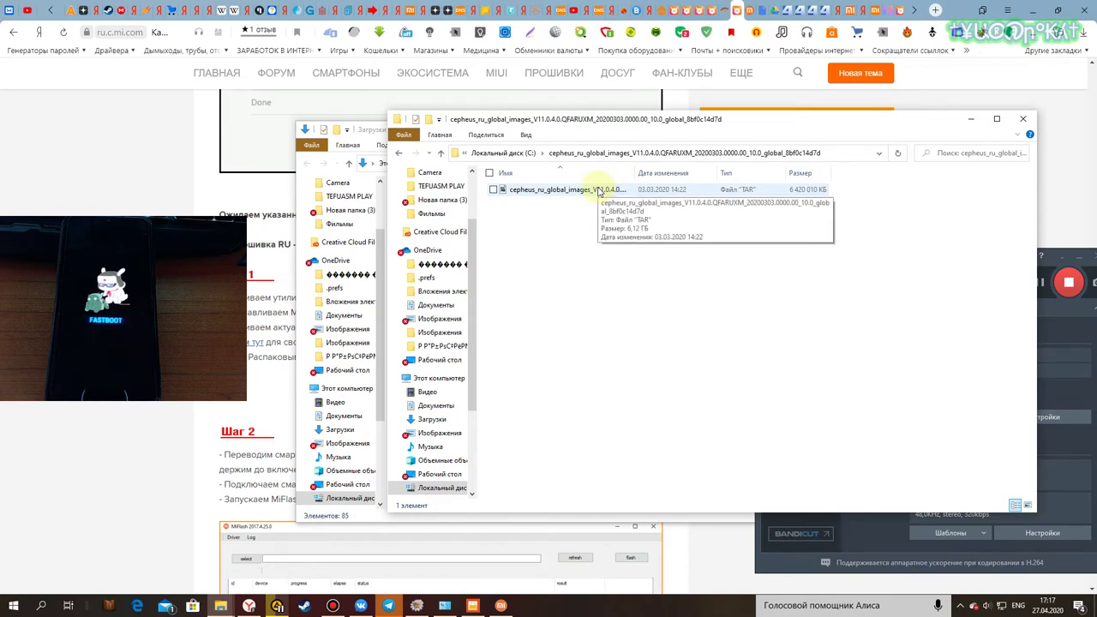
Step: Open the cepheus_ru_global_images TAR archive in 7-Zip, examine the contents of its inner folder, and close the archive
left_click(590, 191)
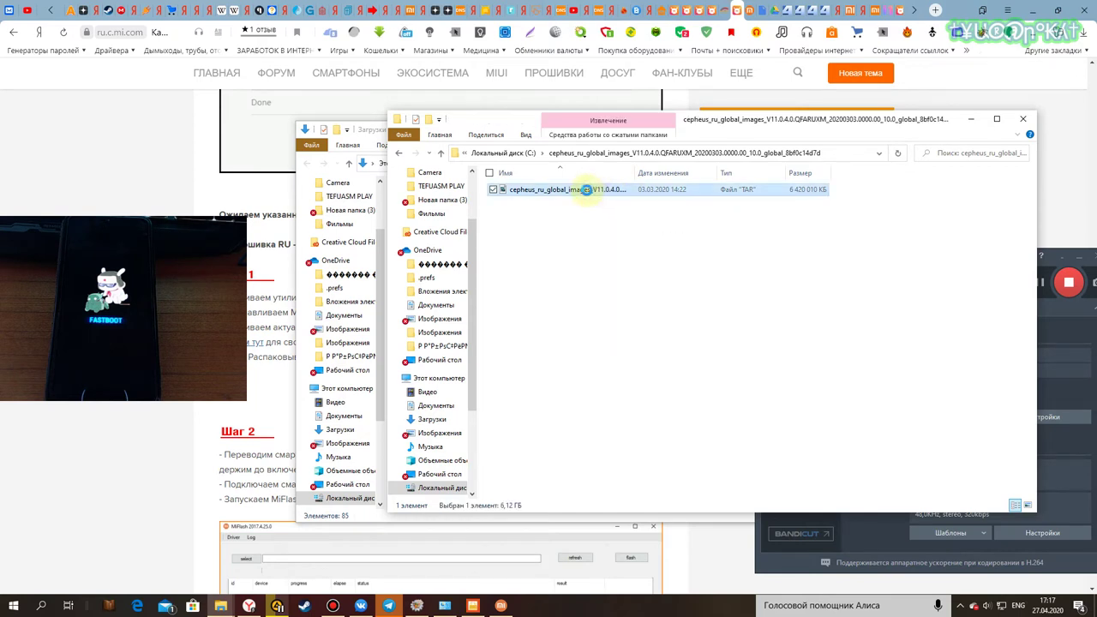
right_click(583, 190)
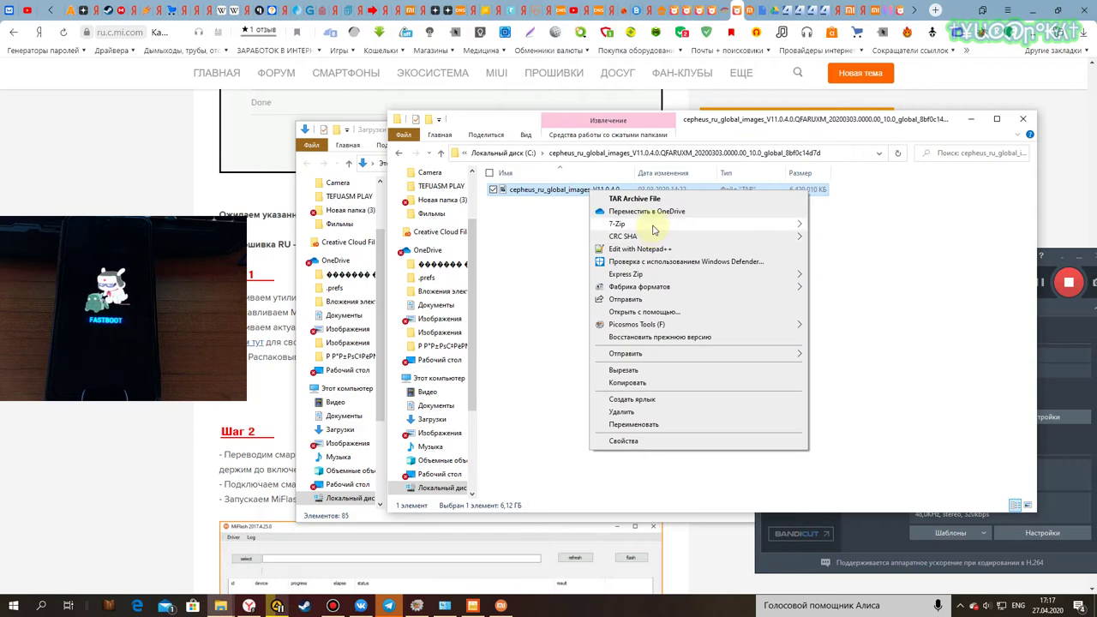
mouse_move(654, 230)
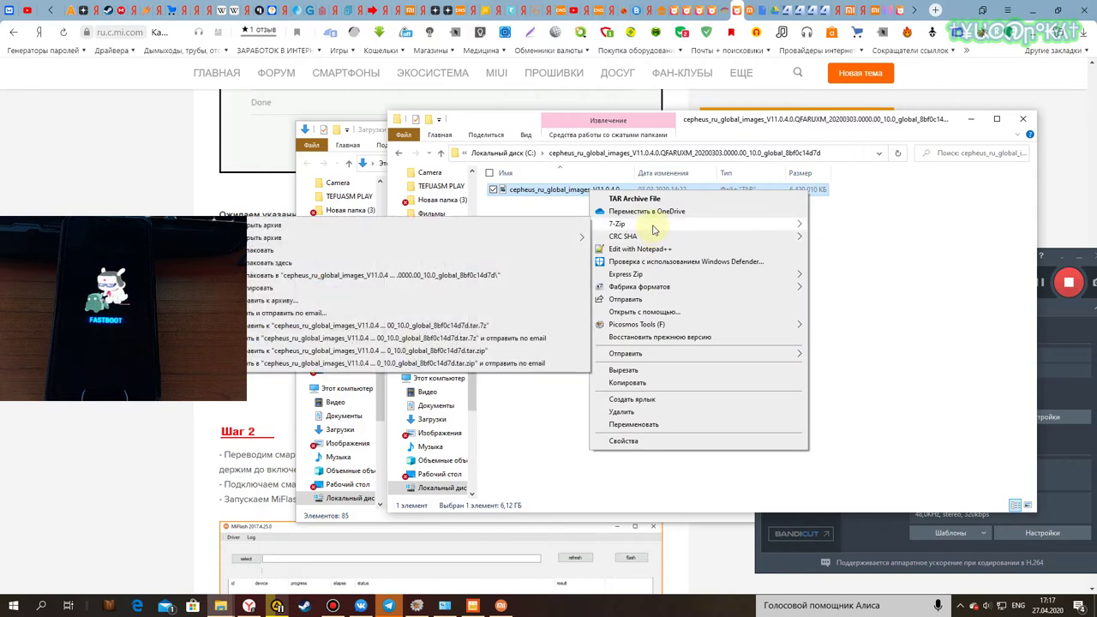
left_click(425, 225)
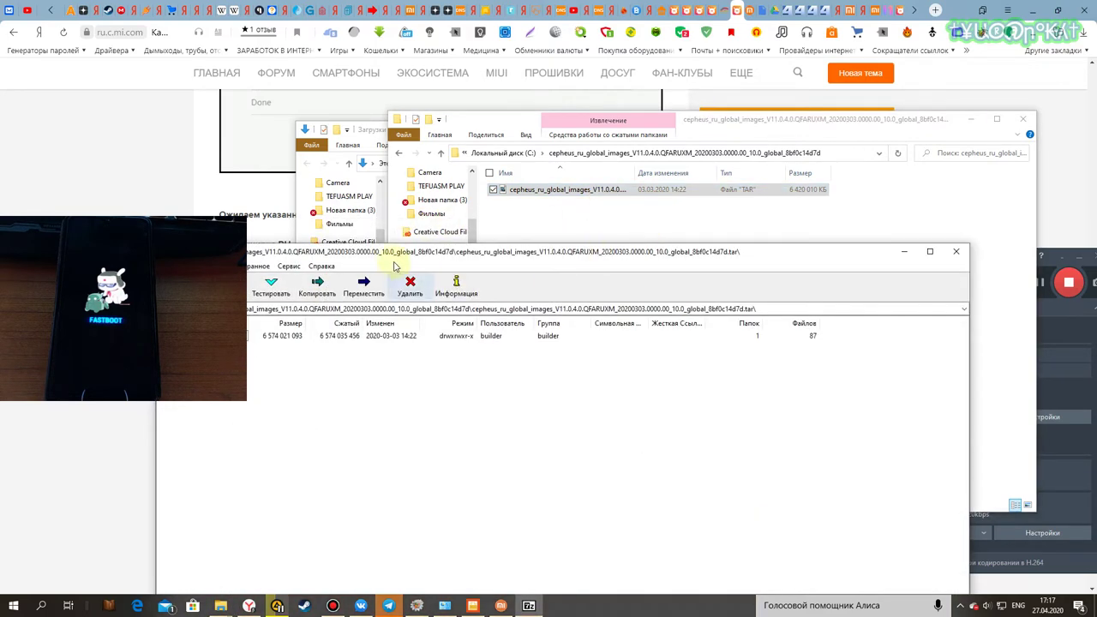
double_click(403, 311)
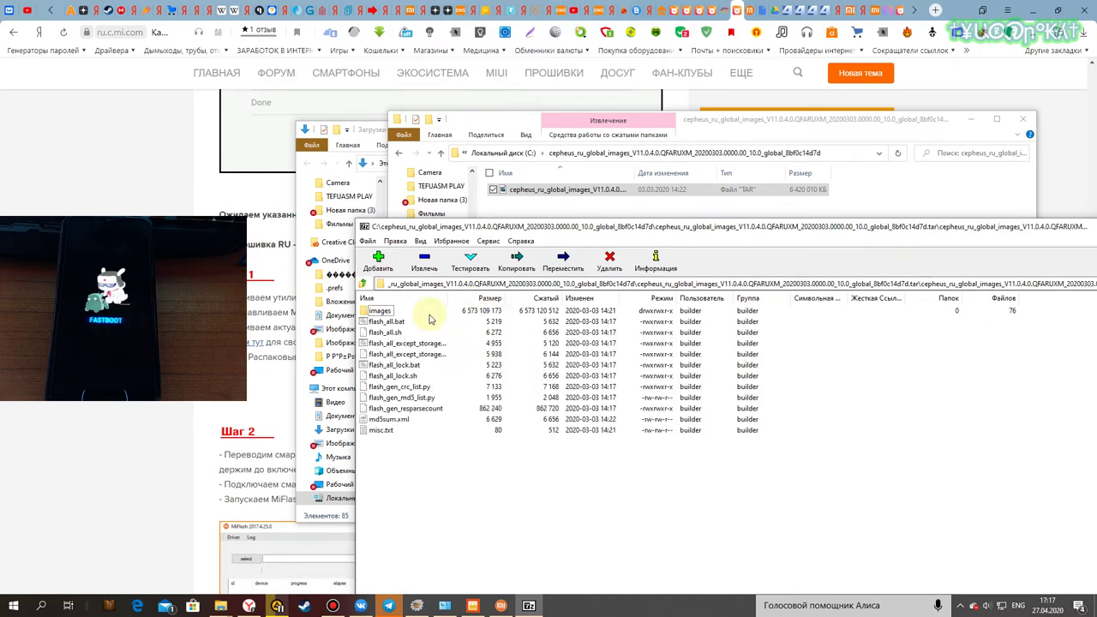
left_click_drag(702, 225, 547, 234)
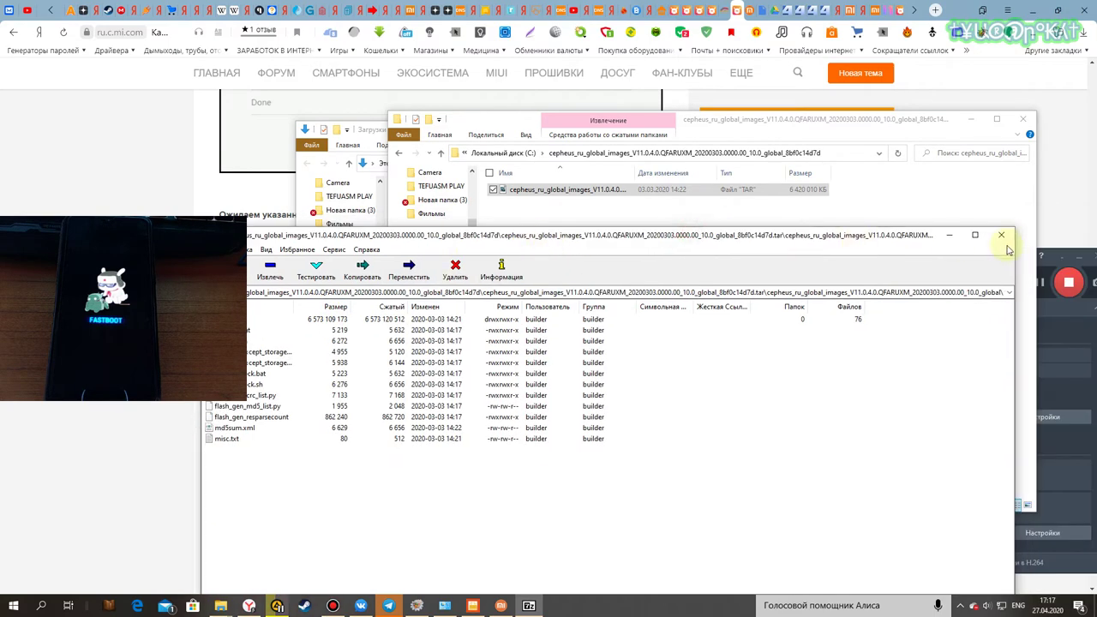
left_click(1002, 235)
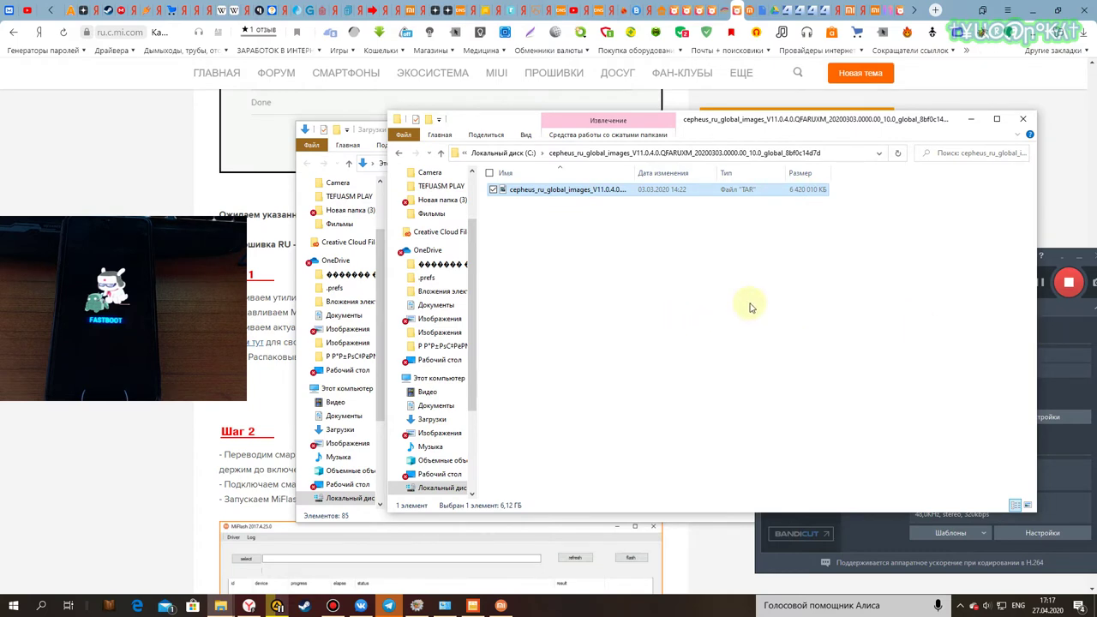
Step: Switch to MiFlash and try to set the firmware path to the top-level cepheus_ru_global_images_V11.0.4.0 folder on local disk C:
mouse_move(246, 609)
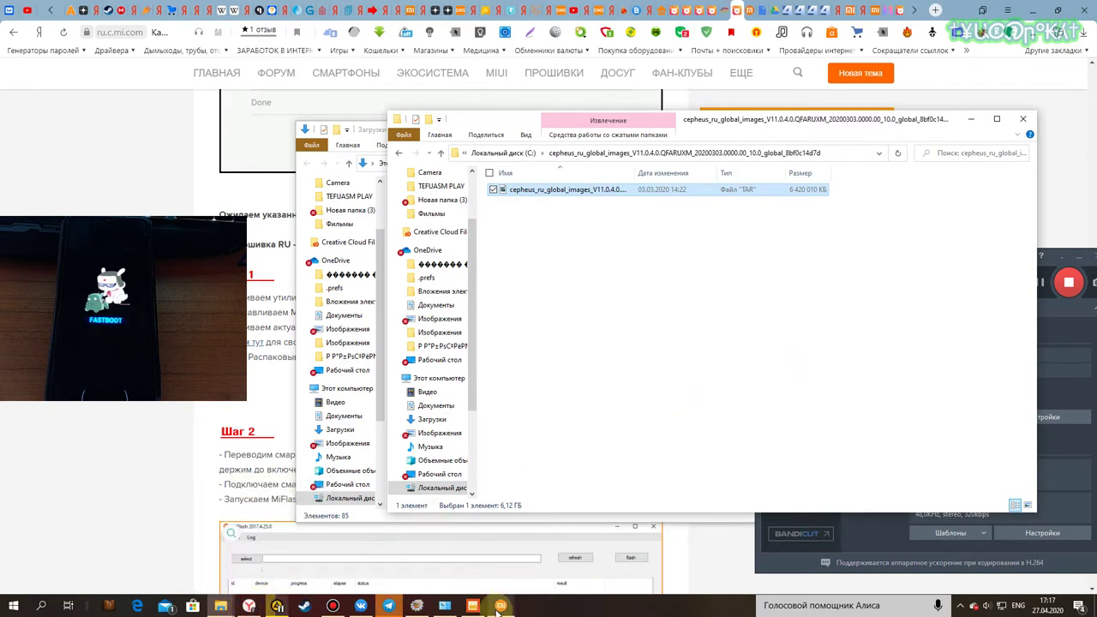
mouse_move(500, 610)
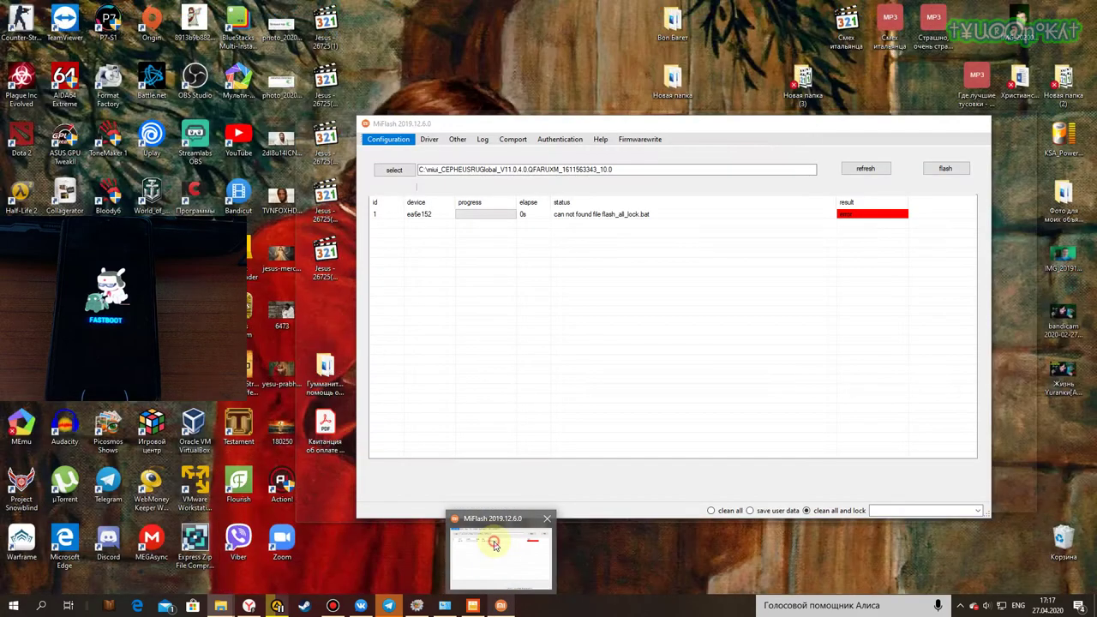
left_click(491, 542)
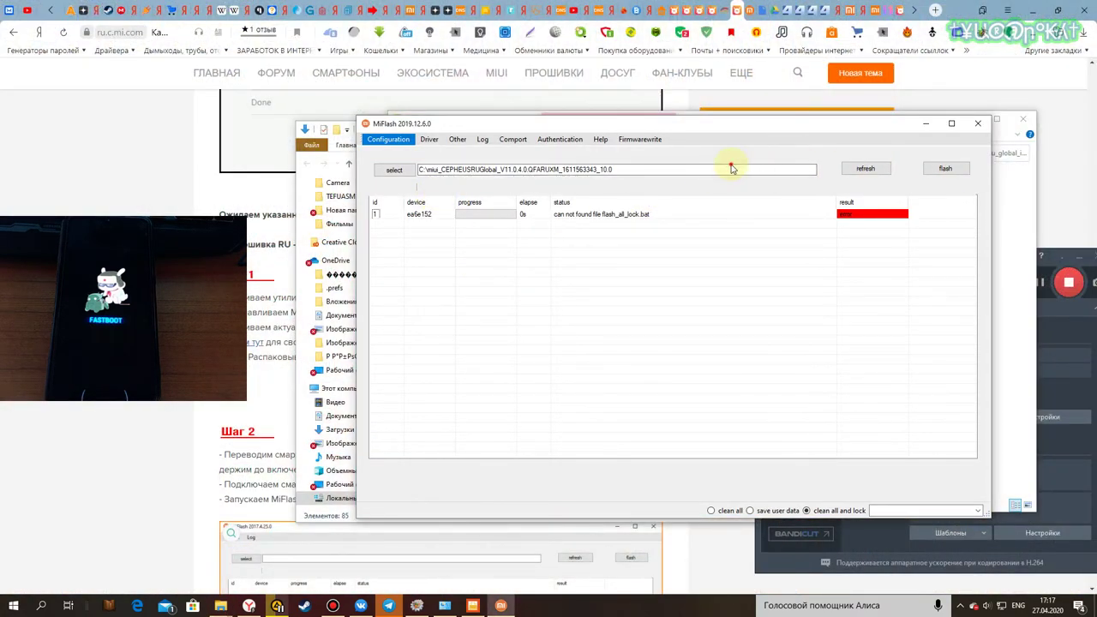
left_click(396, 174)
scroll(519, 314, "down", 1)
scroll(520, 314, "up", 1)
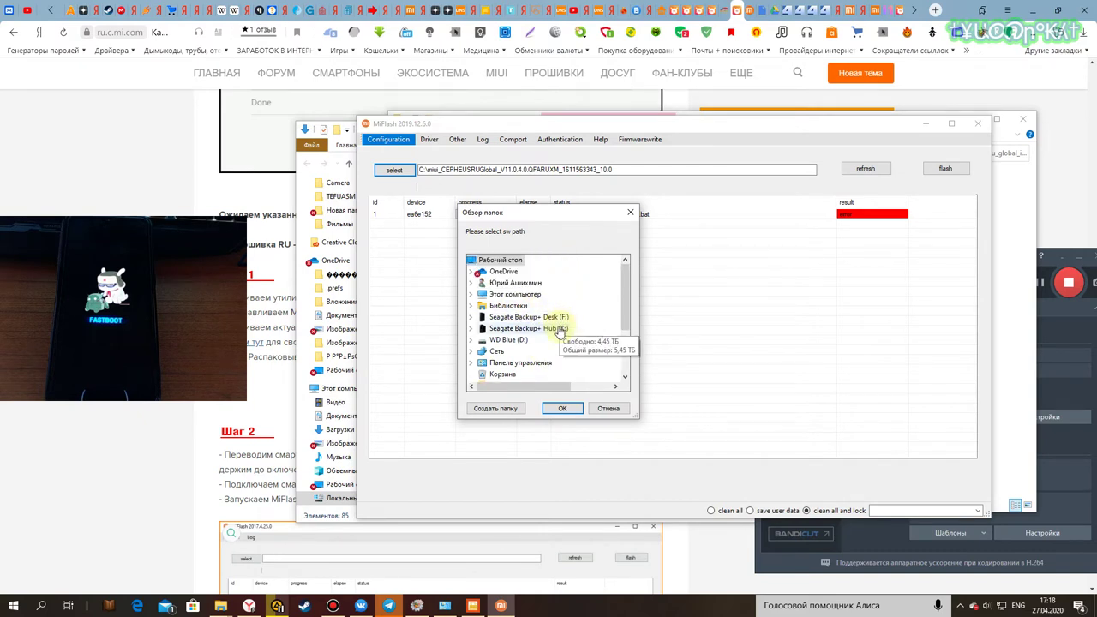
double_click(515, 297)
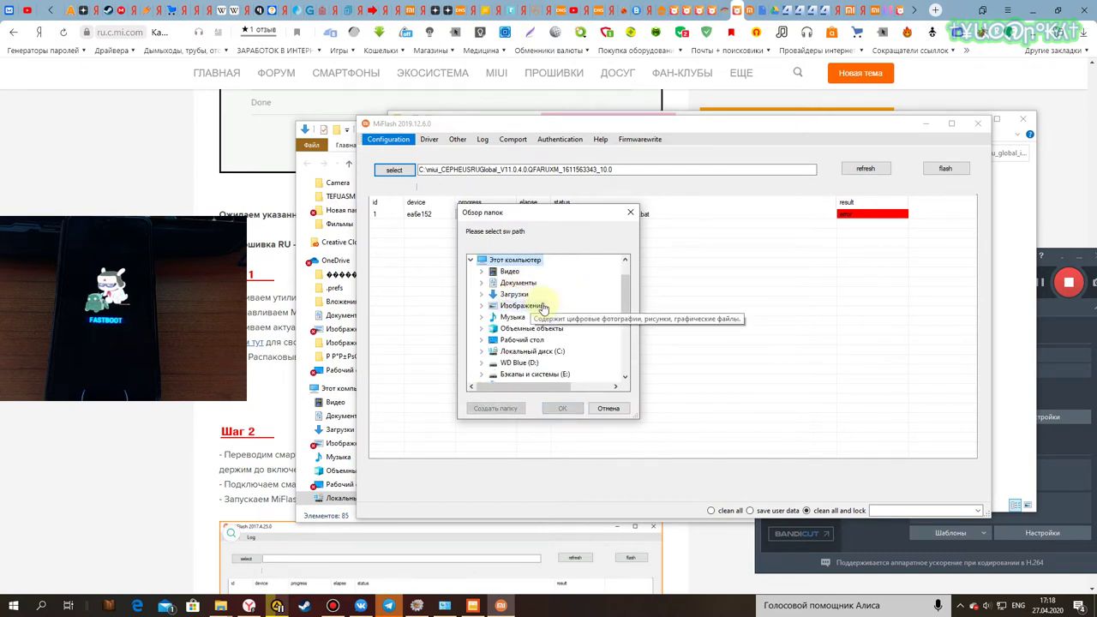
double_click(542, 358)
scroll(592, 313, "down", 1)
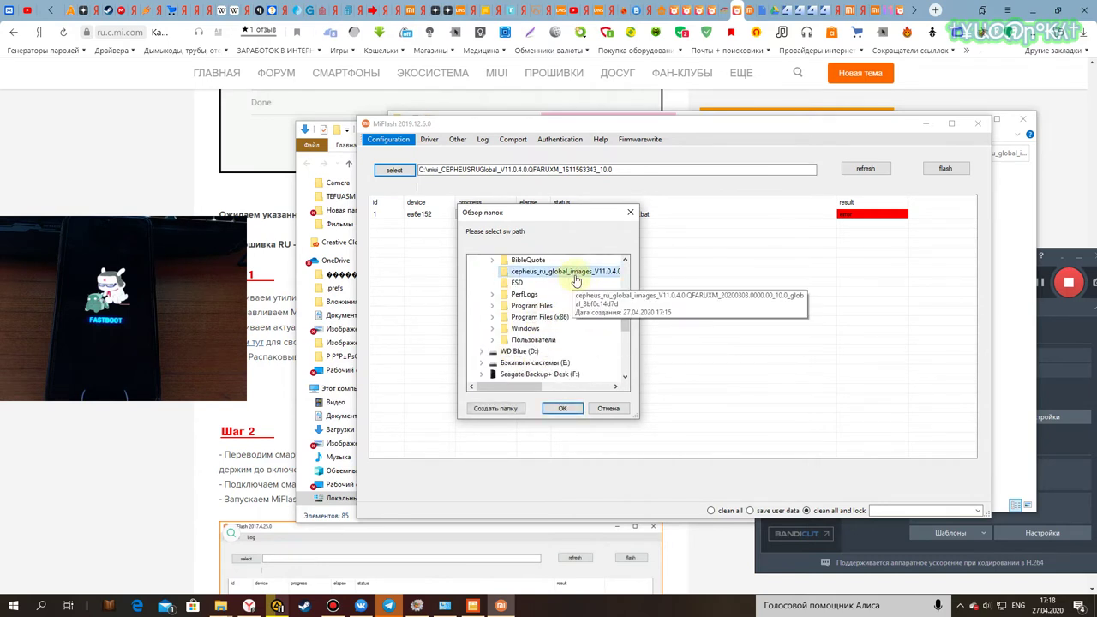
left_click(562, 409)
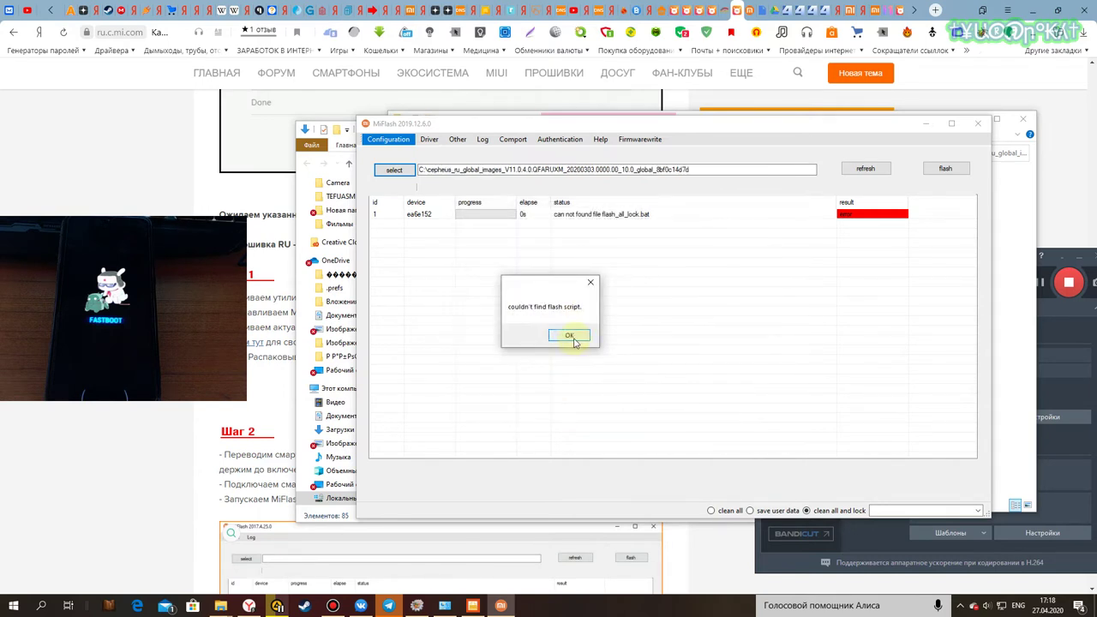
left_click(569, 335)
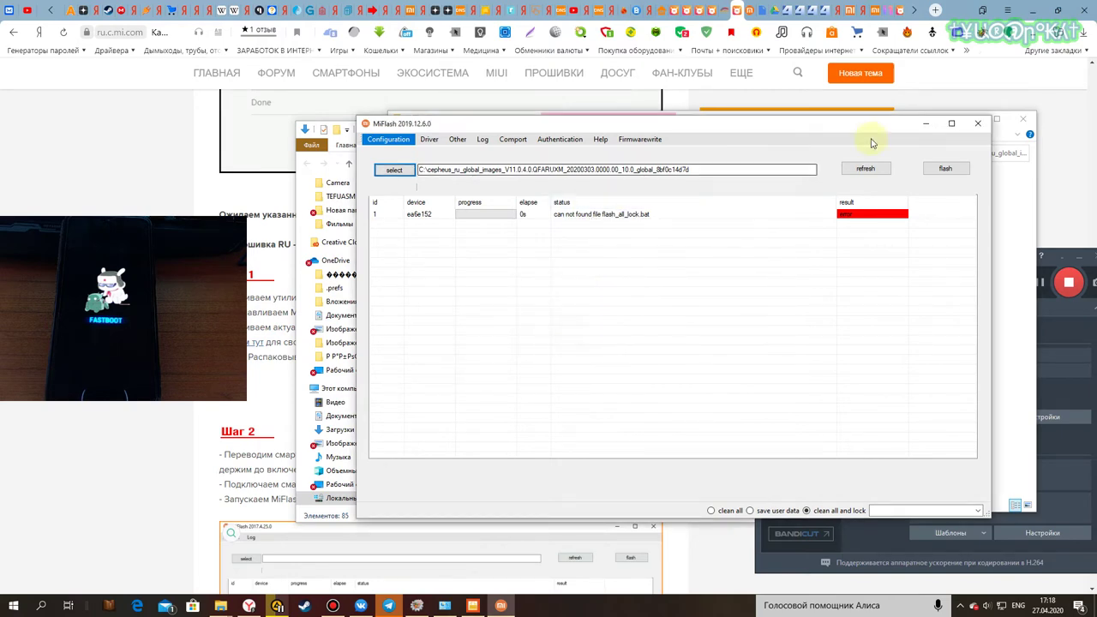
Step: Return to File Explorer and extract the cepheus_ru_global_images TAR archive with 7-Zip into a folder named after it
left_click_drag(894, 128, 821, 169)
left_click(707, 126)
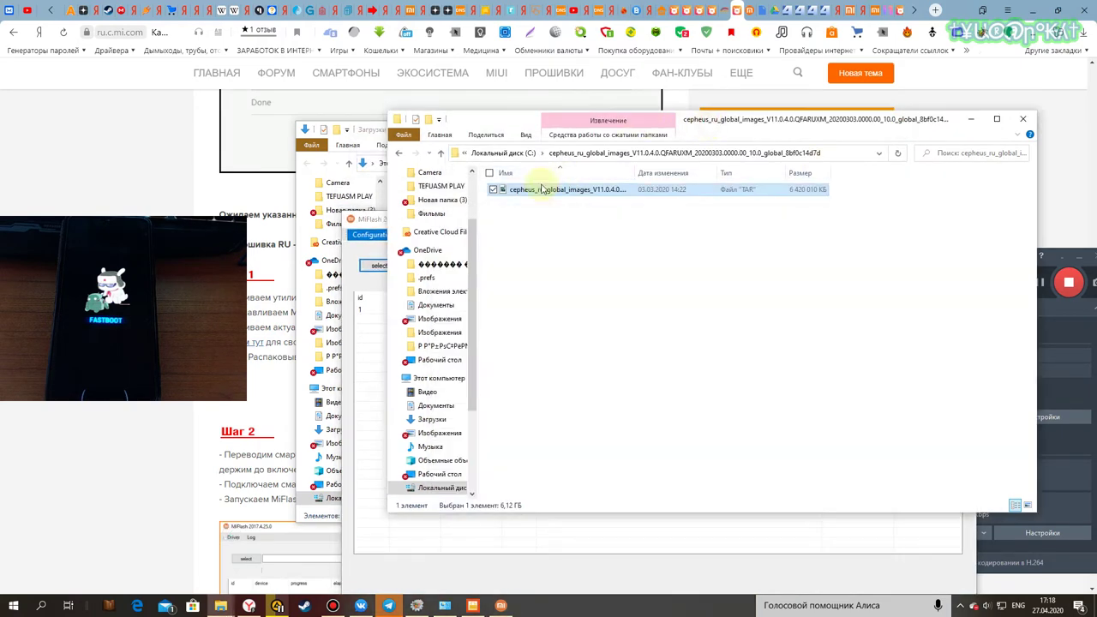
right_click(540, 190)
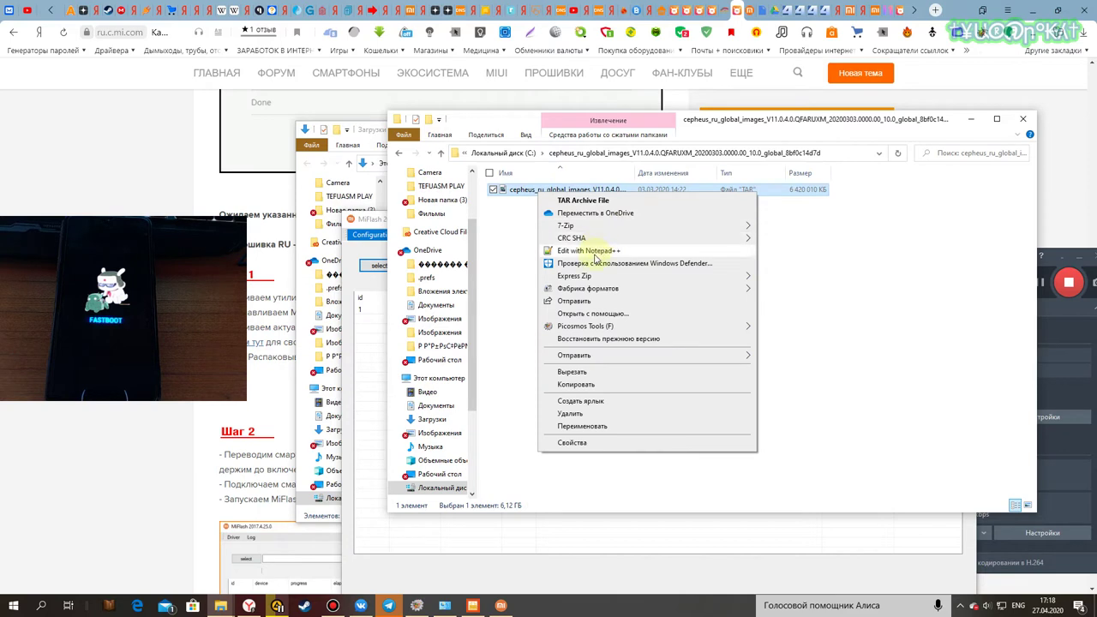
left_click(1053, 337)
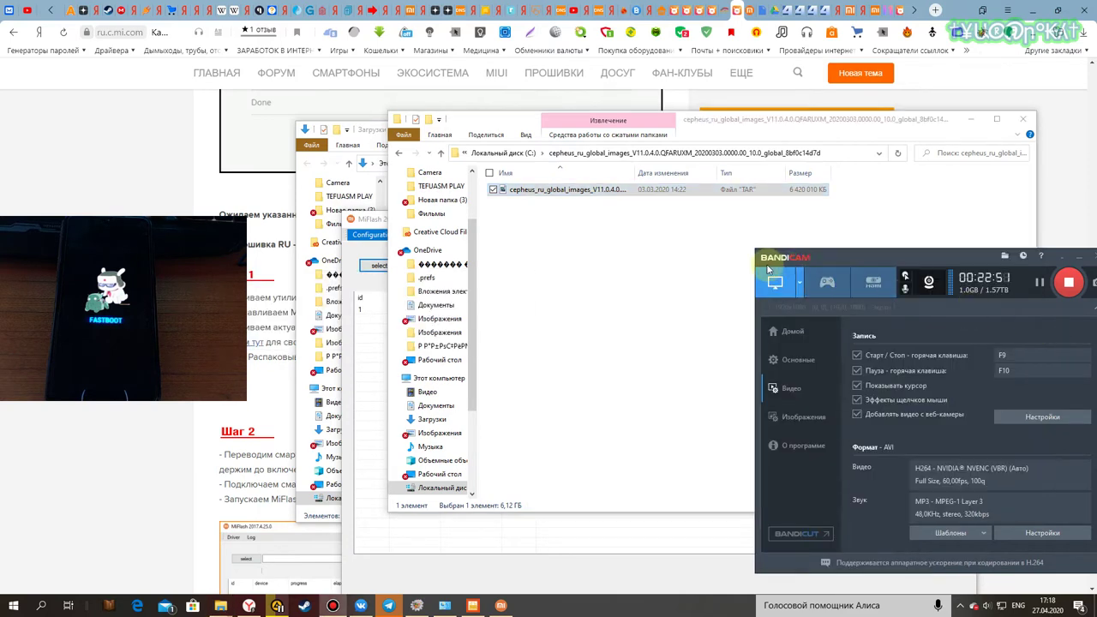
left_click(581, 252)
right_click(558, 190)
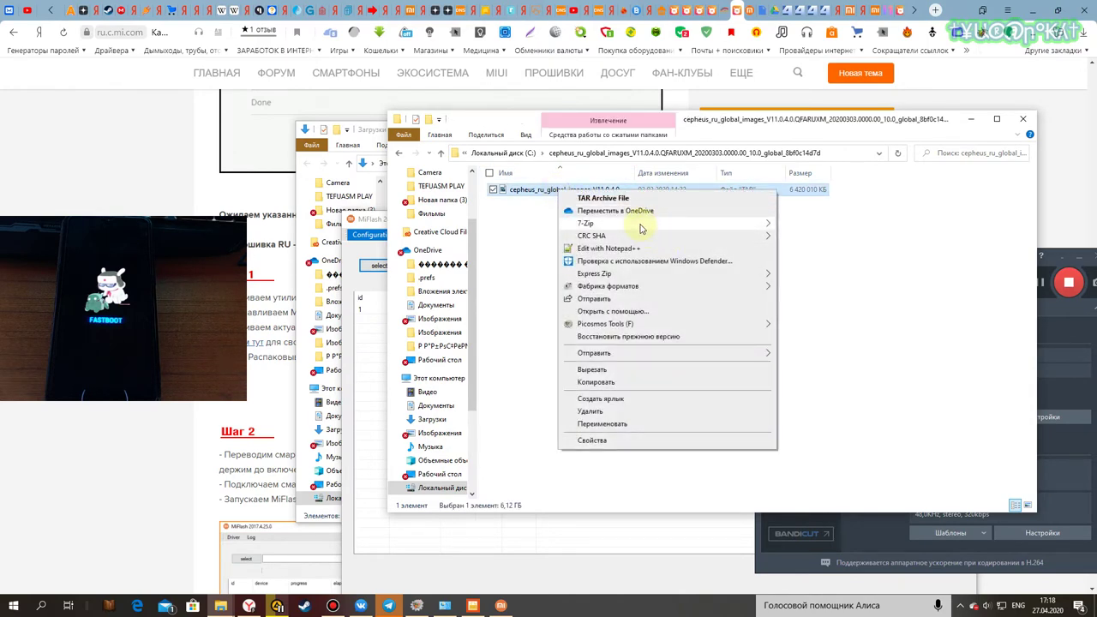
mouse_move(641, 228)
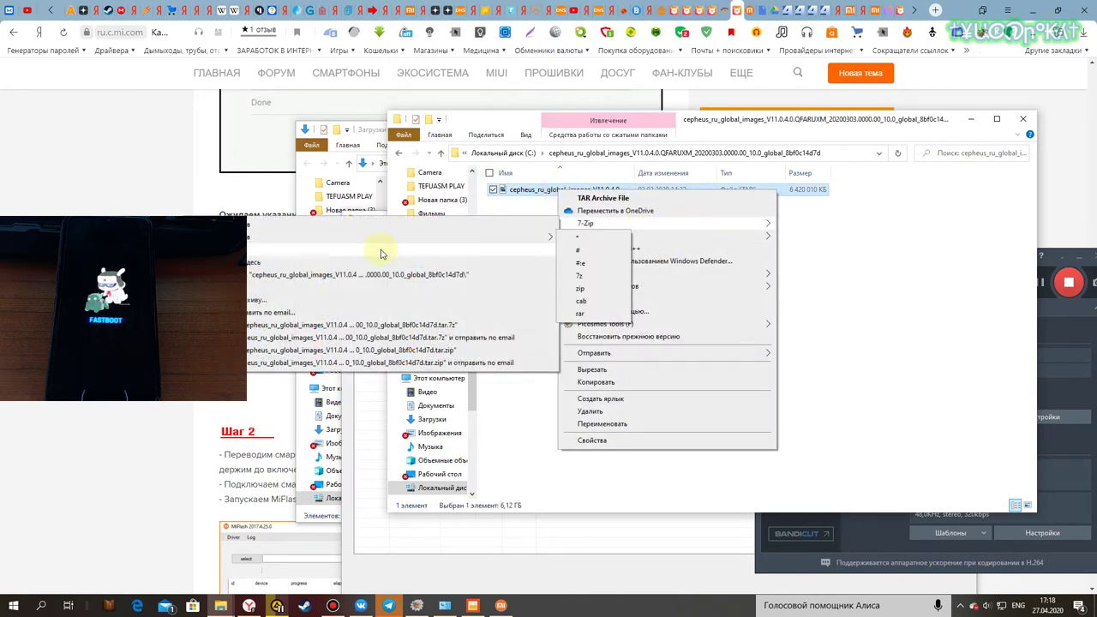
left_click(454, 274)
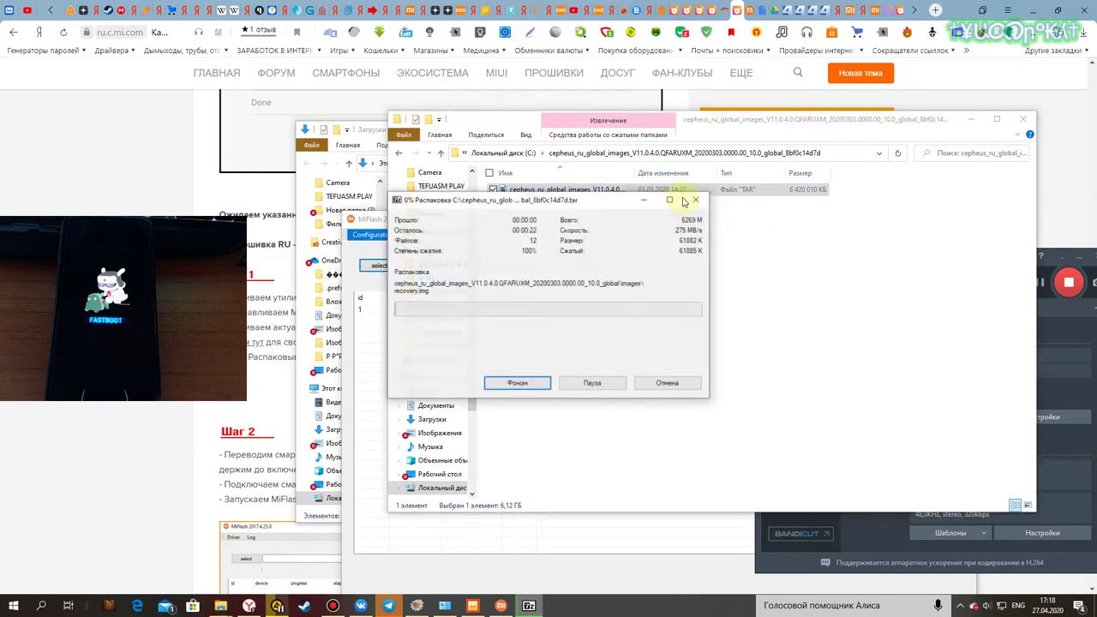
left_click(1057, 336)
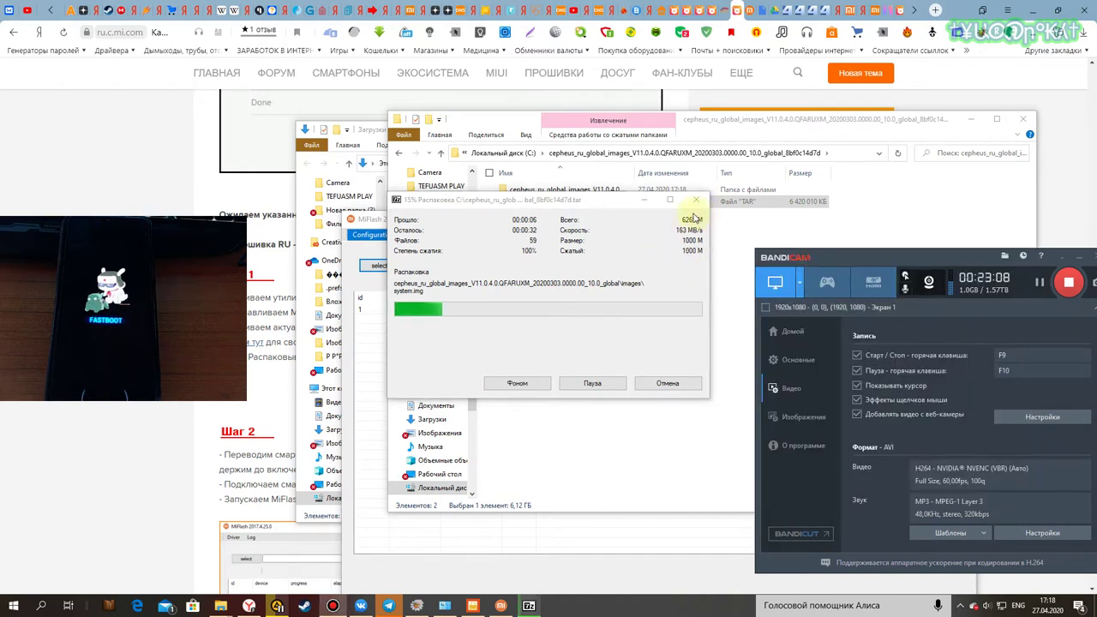
left_click_drag(685, 205, 695, 243)
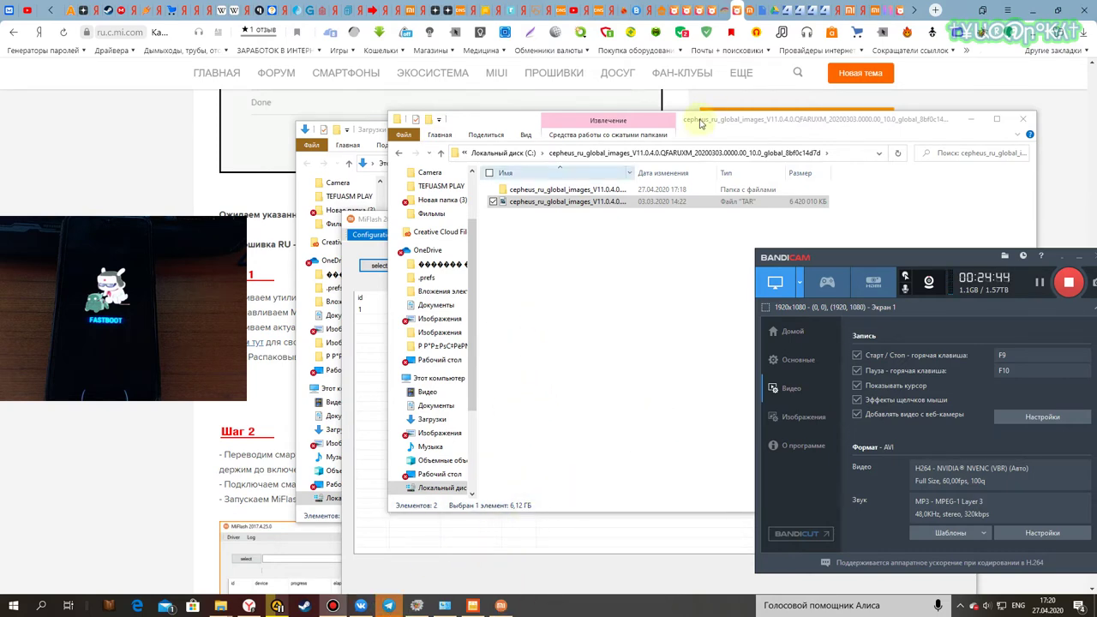
Step: Switch back to MiFlash and try the second-level cepheus_ru_global_images folder, ending in 8bf0c14d7d, as the firmware path
left_click_drag(720, 126, 757, 175)
left_click(411, 227)
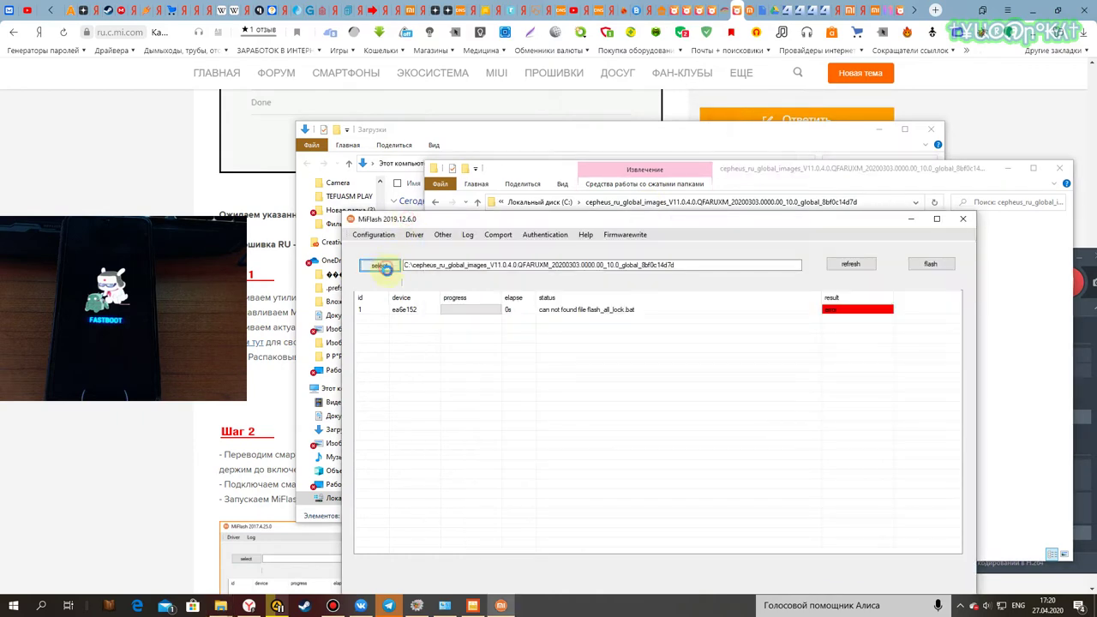
left_click(379, 264)
scroll(572, 283, "down", 4)
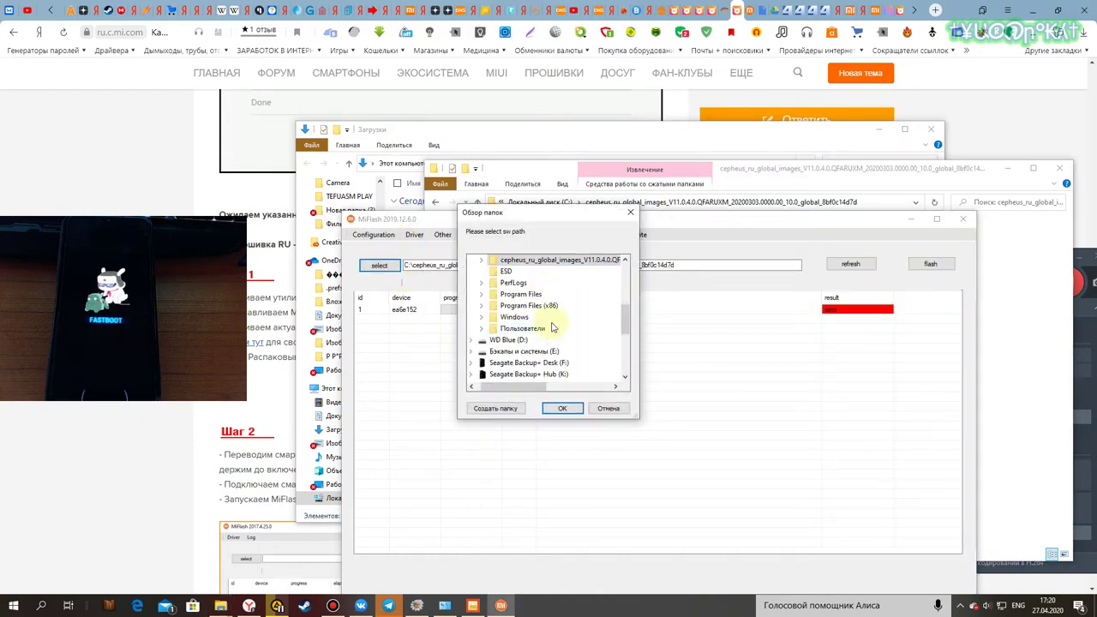
double_click(572, 262)
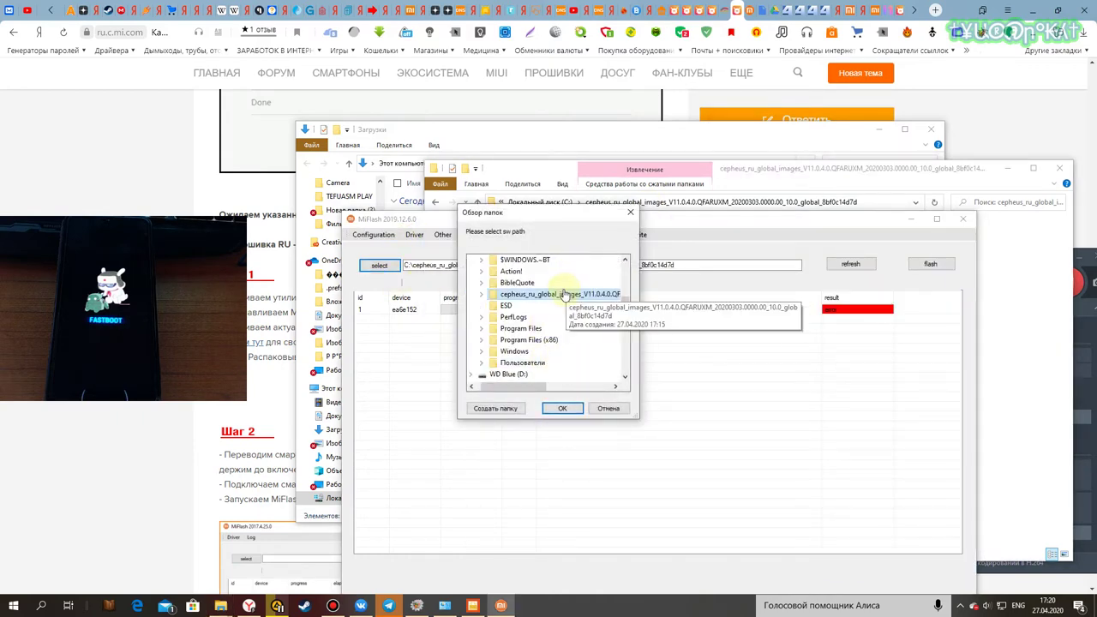
left_click(537, 306)
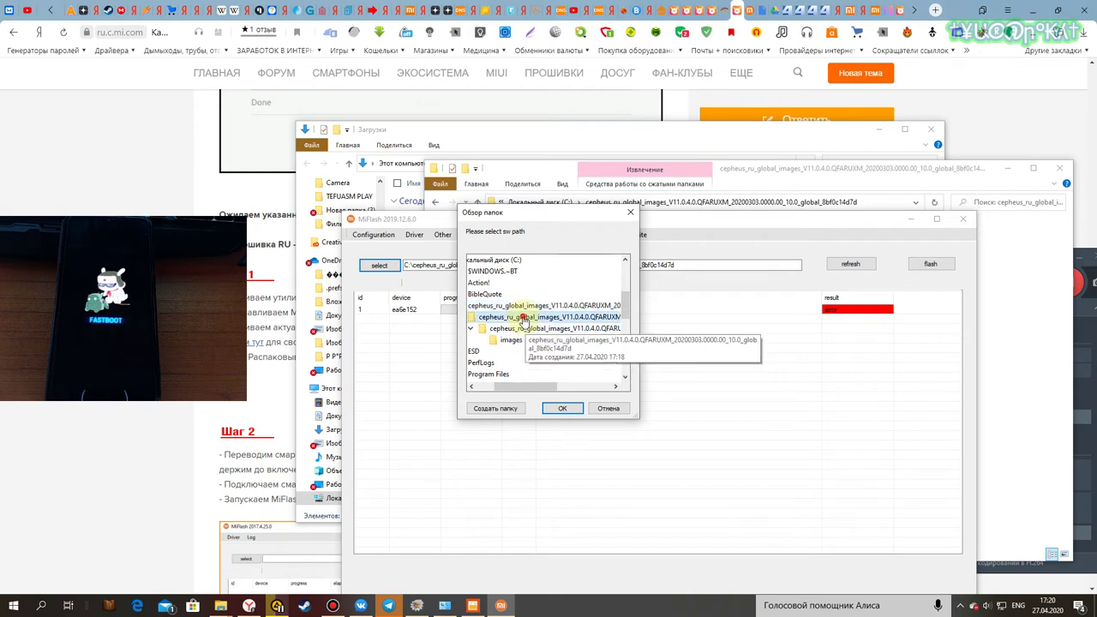
mouse_move(527, 386)
left_mouse_down()
mouse_move(511, 386)
mouse_move(550, 391)
mouse_move(515, 392)
left_mouse_up()
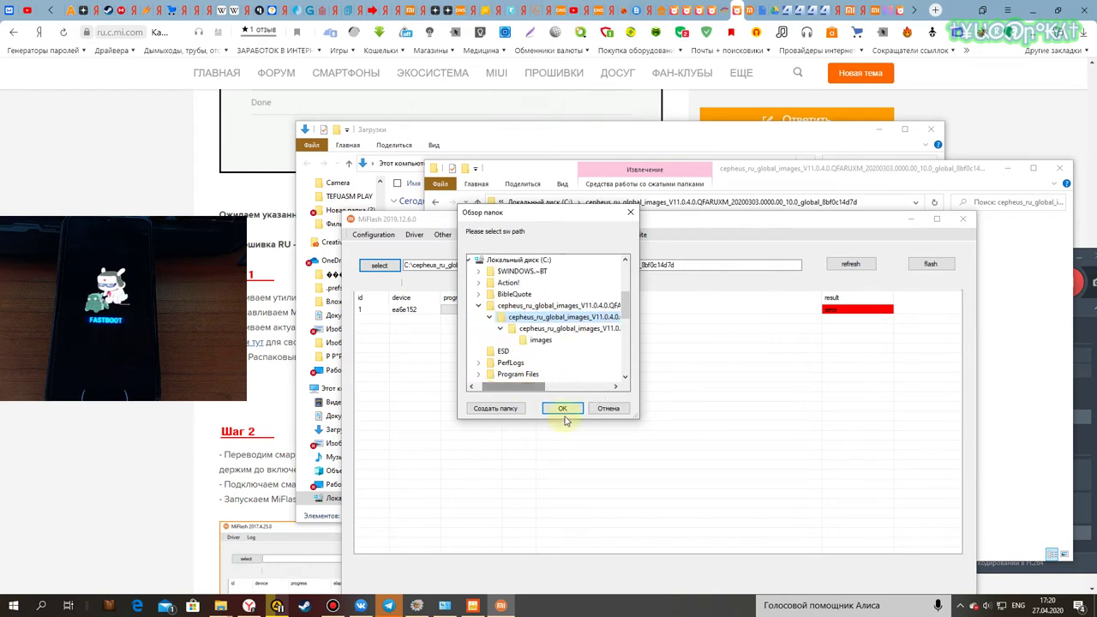
left_click(562, 408)
left_click(572, 334)
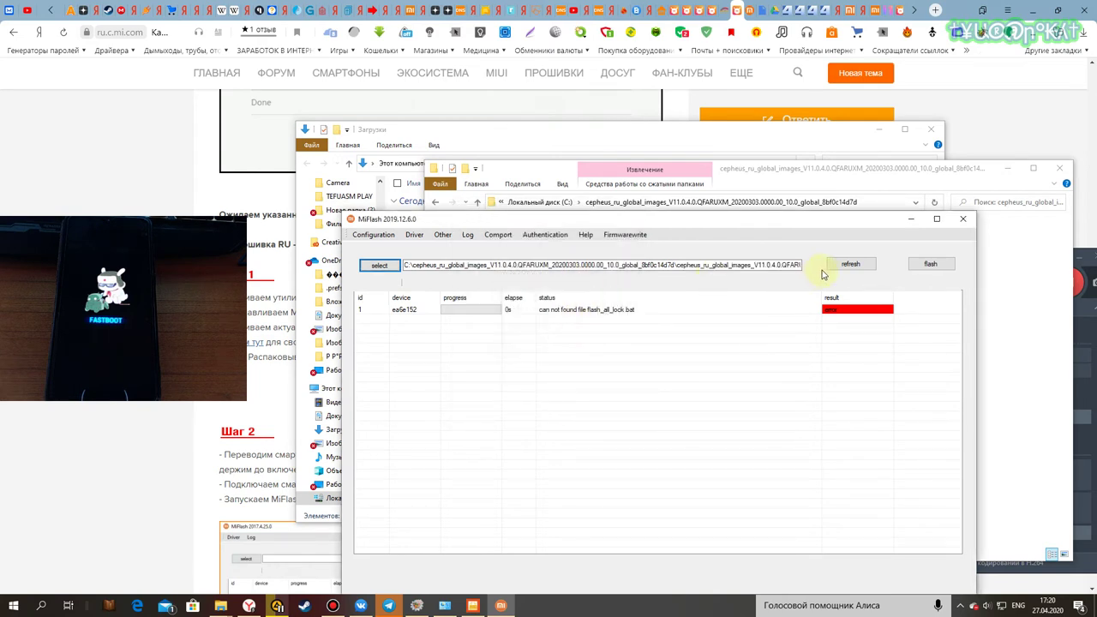
Step: Set the firmware path to the innermost cepheus_ru_global_images folder, the one directly containing the images folder
left_click(375, 265)
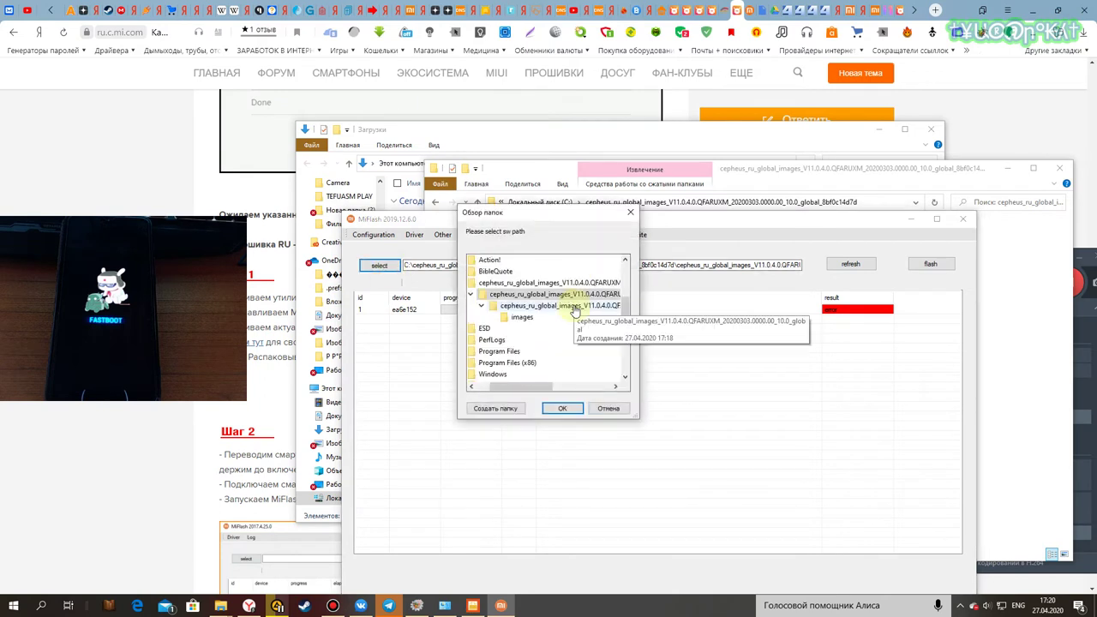
left_click(522, 308)
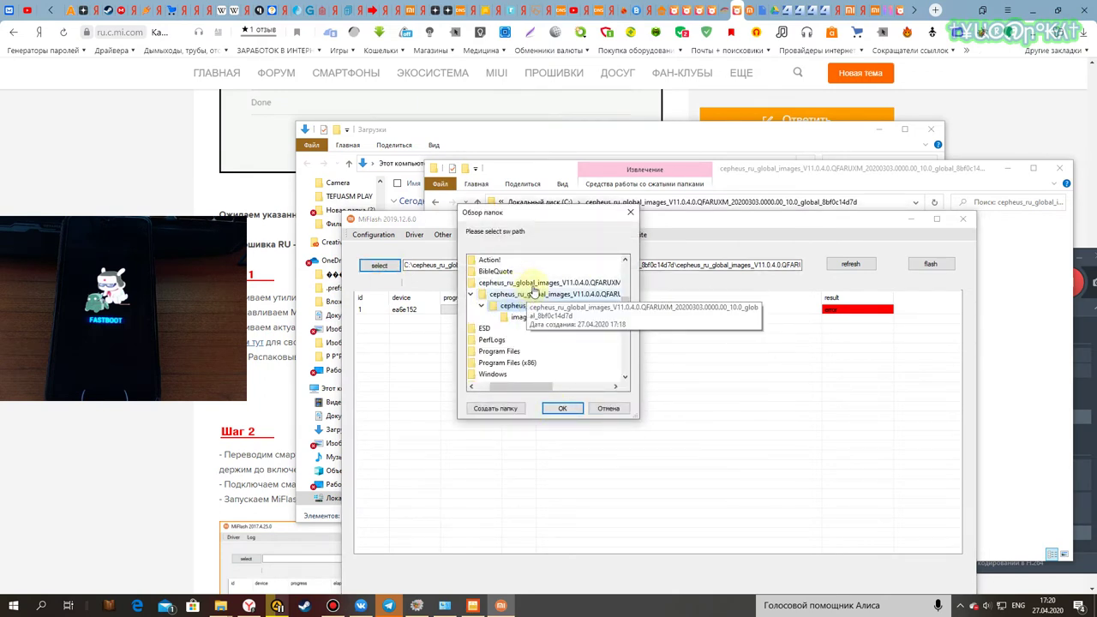
left_click(562, 410)
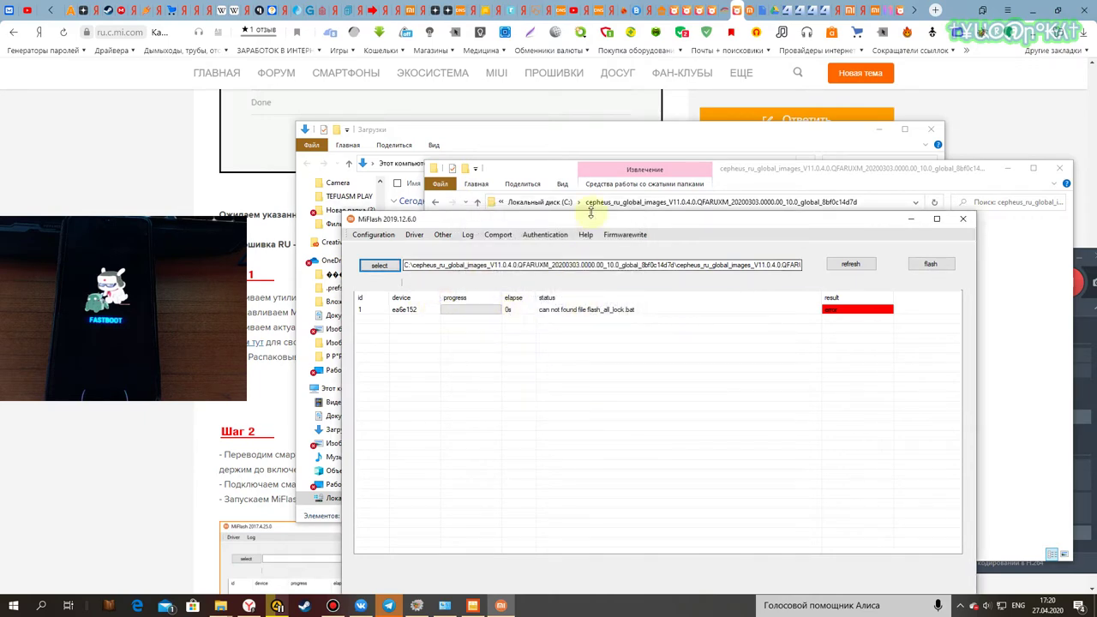
Step: Switch to File Explorer and open the extracted cepheus_ru_global_images folder to check it for the flash_all_lock script
left_click_drag(600, 219, 623, 171)
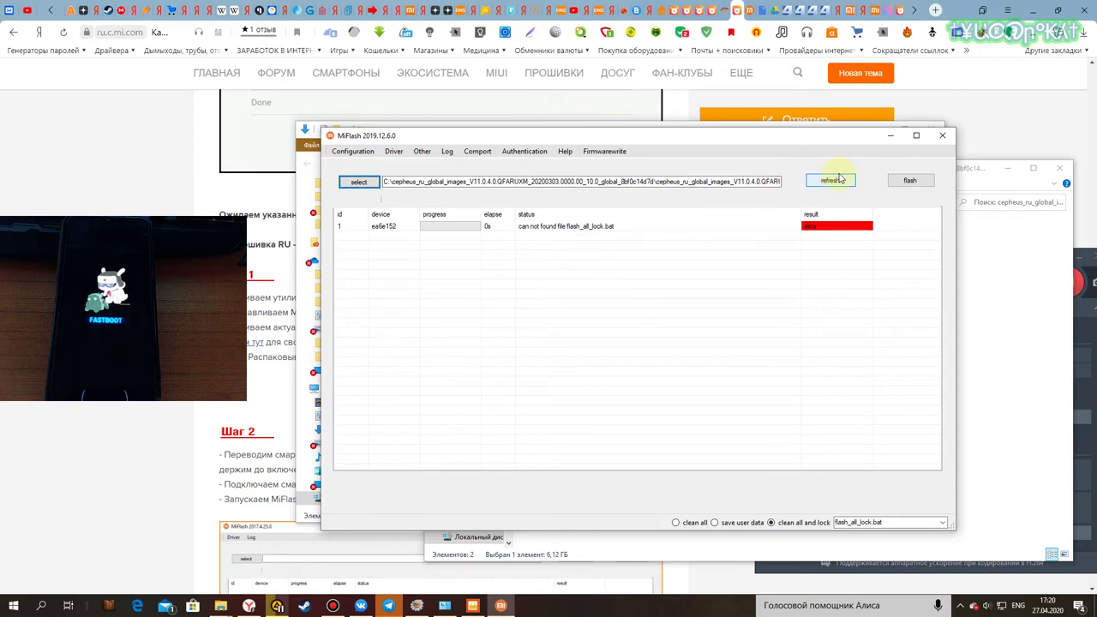
left_click(976, 176)
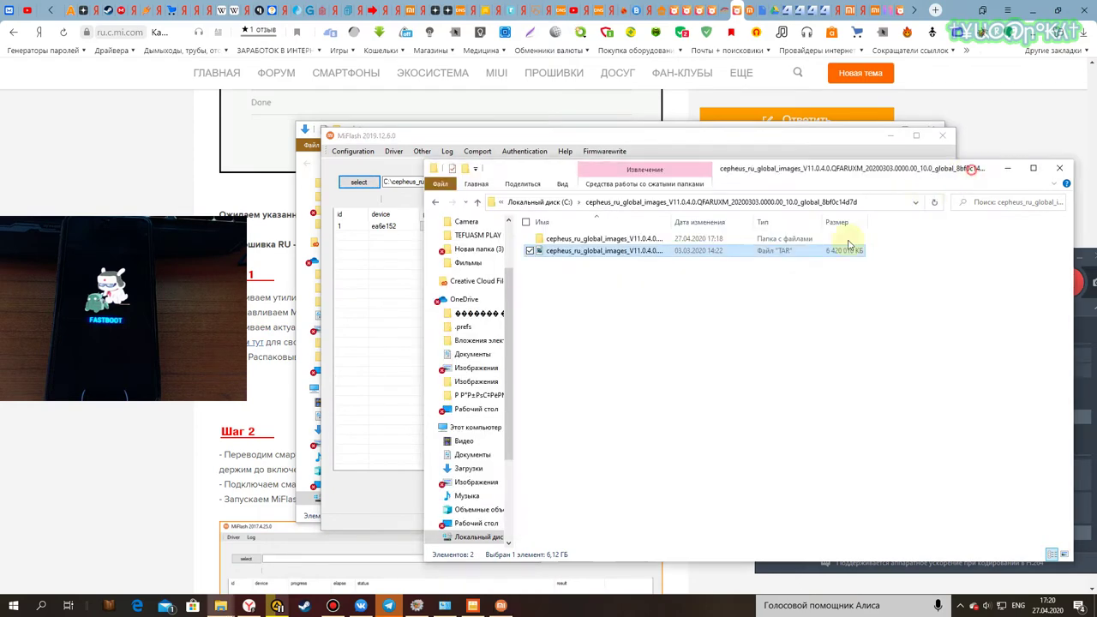
left_click_drag(749, 171, 794, 311)
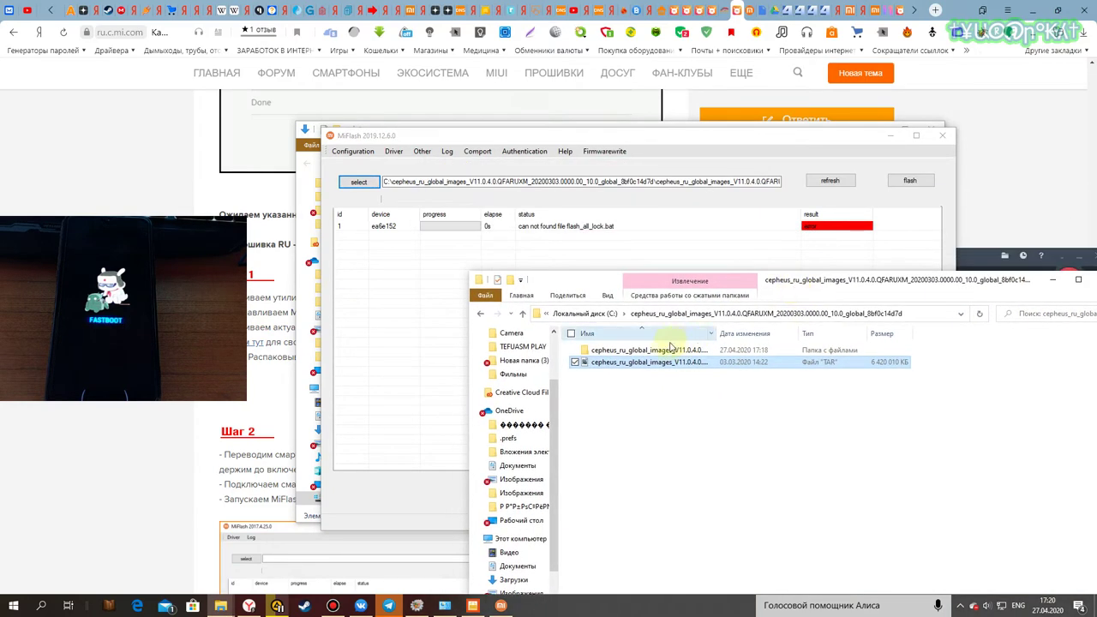
double_click(649, 350)
left_click(652, 353)
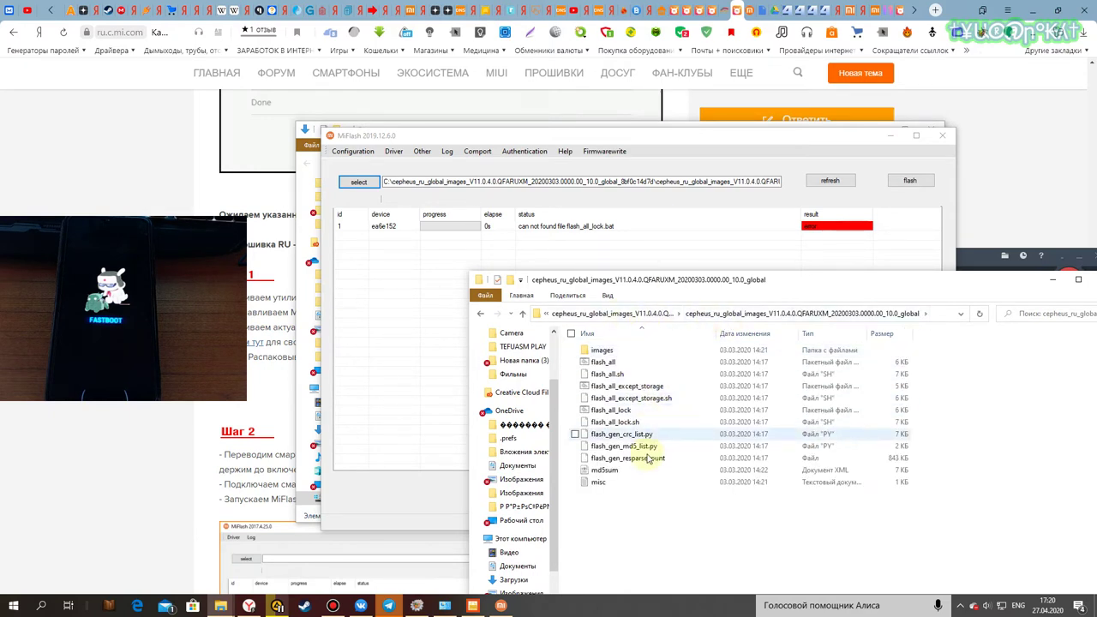
left_click_drag(724, 489, 680, 521)
Step: Return to MiFlash, try to flash the phone using clean all and lock with flash_all_lock.bat, and widen the status column
left_click(638, 137)
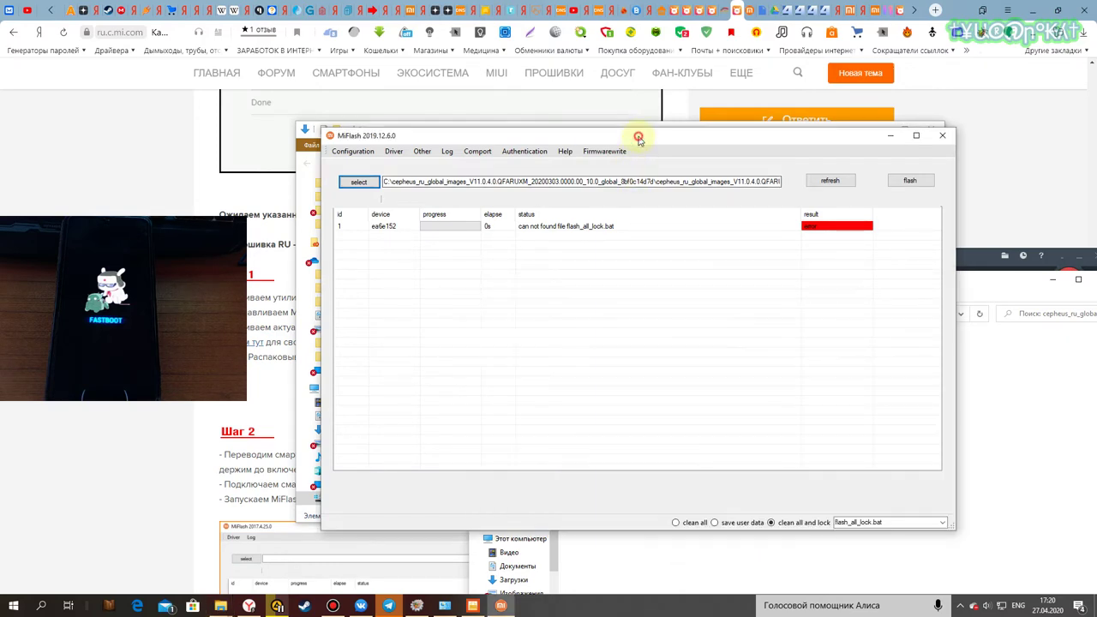
left_click(974, 256)
left_click(554, 338)
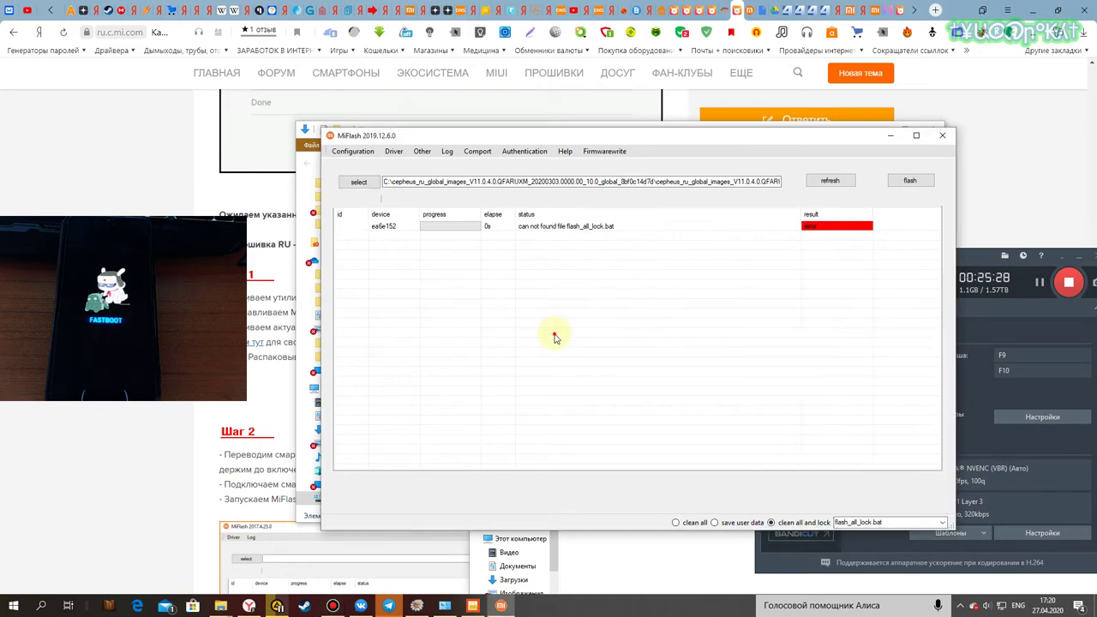
left_click(911, 181)
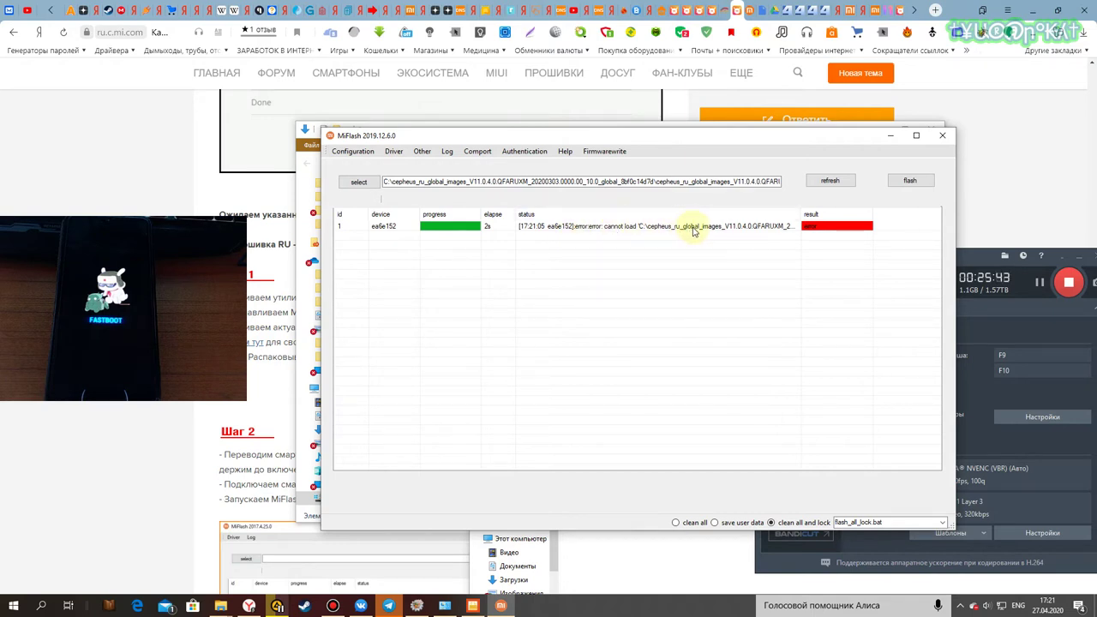
left_click_drag(801, 213, 867, 217)
left_click(688, 454)
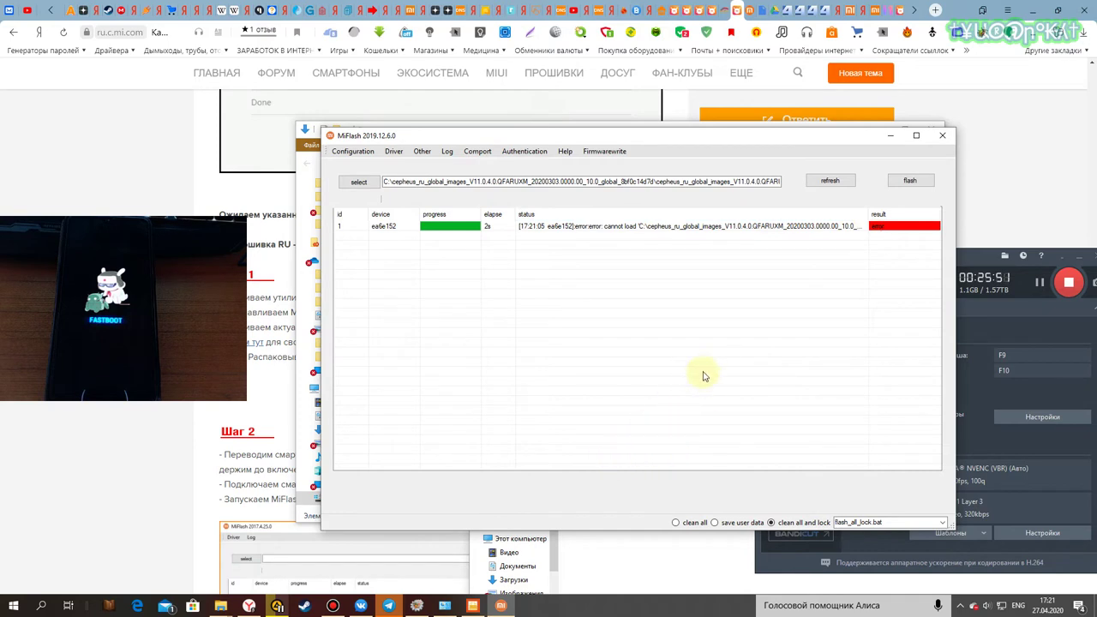
Step: Refresh the device list and retry the flash from the reselected innermost cepheus_ru_global_images folder, keeping flash_all_lock.bat
left_click(943, 523)
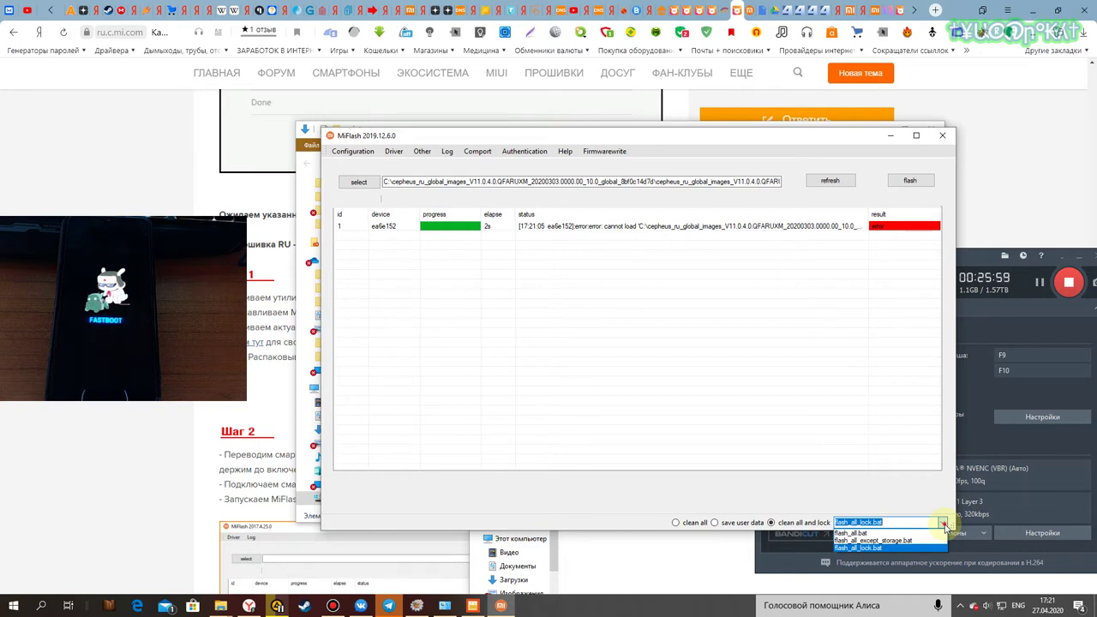
left_click(944, 523)
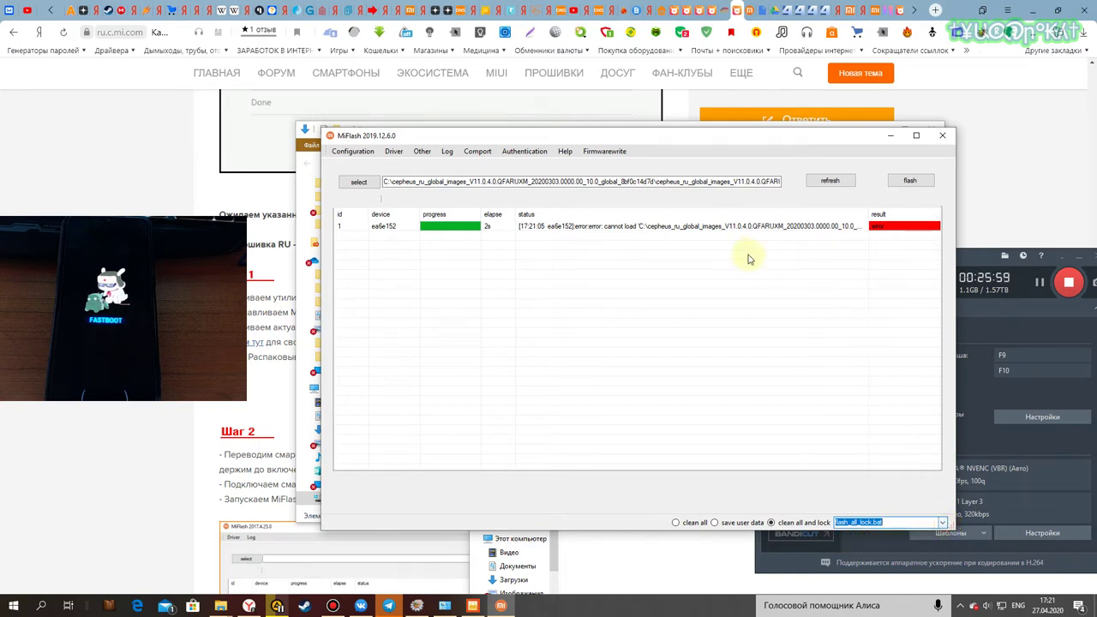
left_click(828, 182)
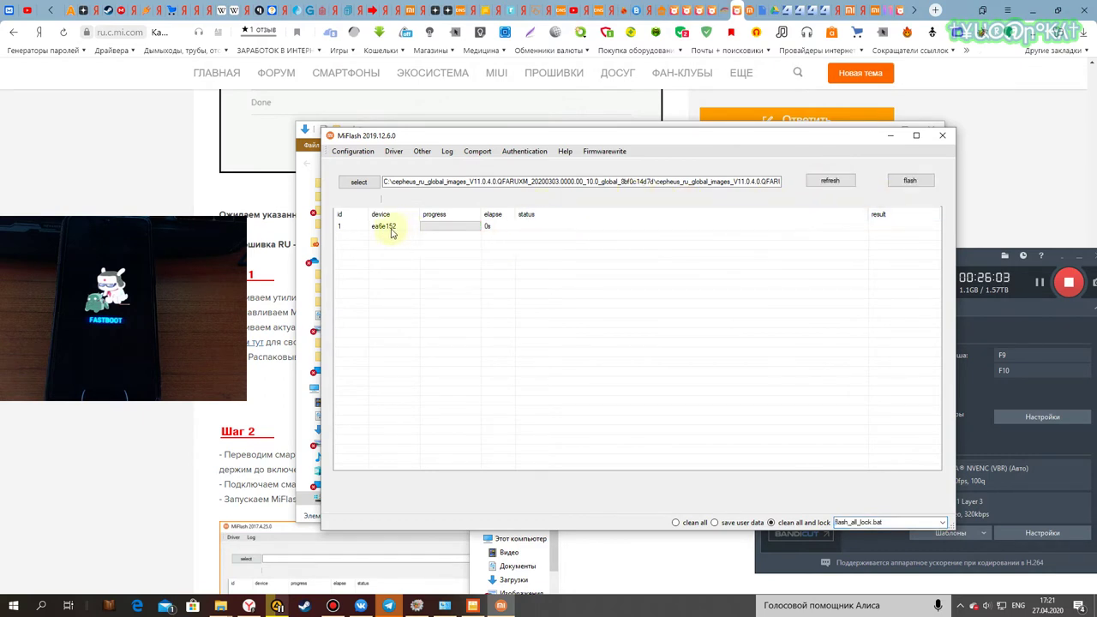
left_click(704, 182)
left_click(357, 181)
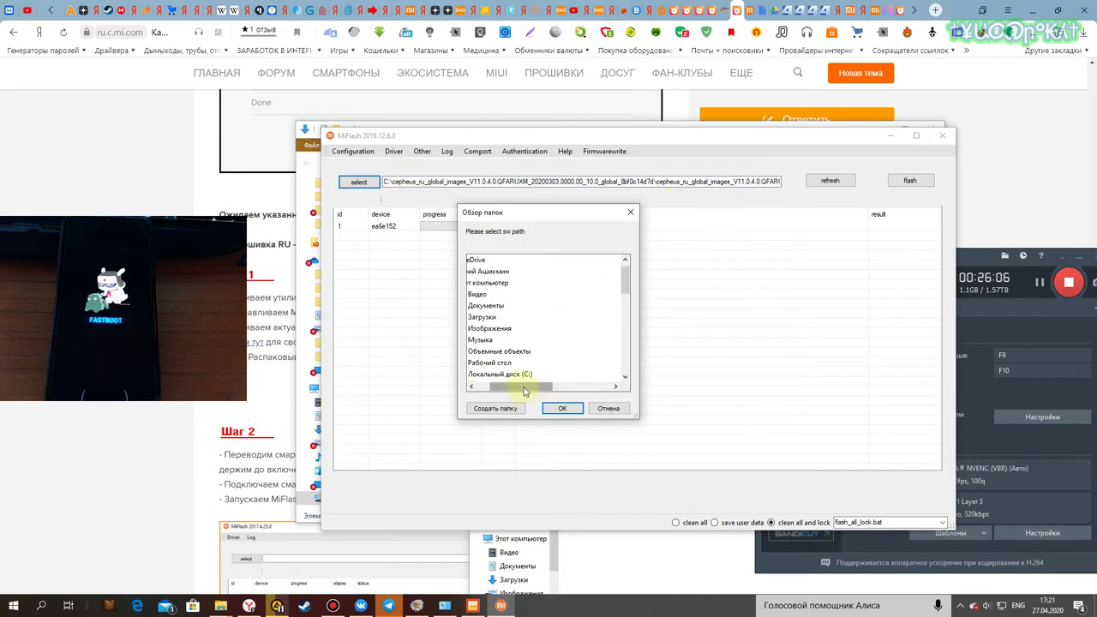
left_click_drag(526, 393, 490, 389)
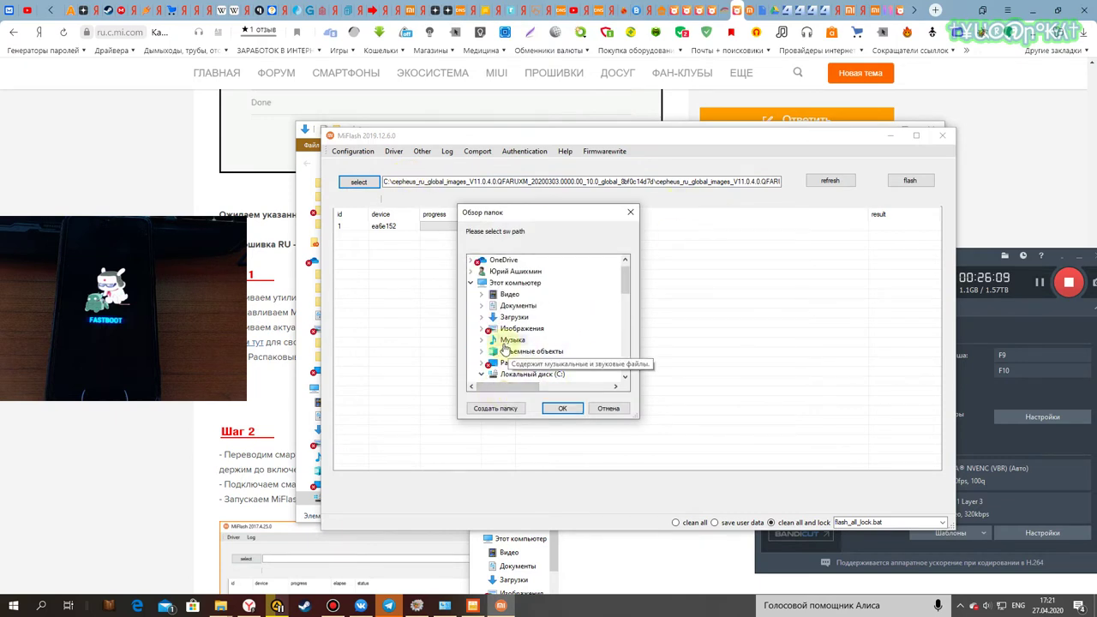
scroll(520, 319, "down", 5)
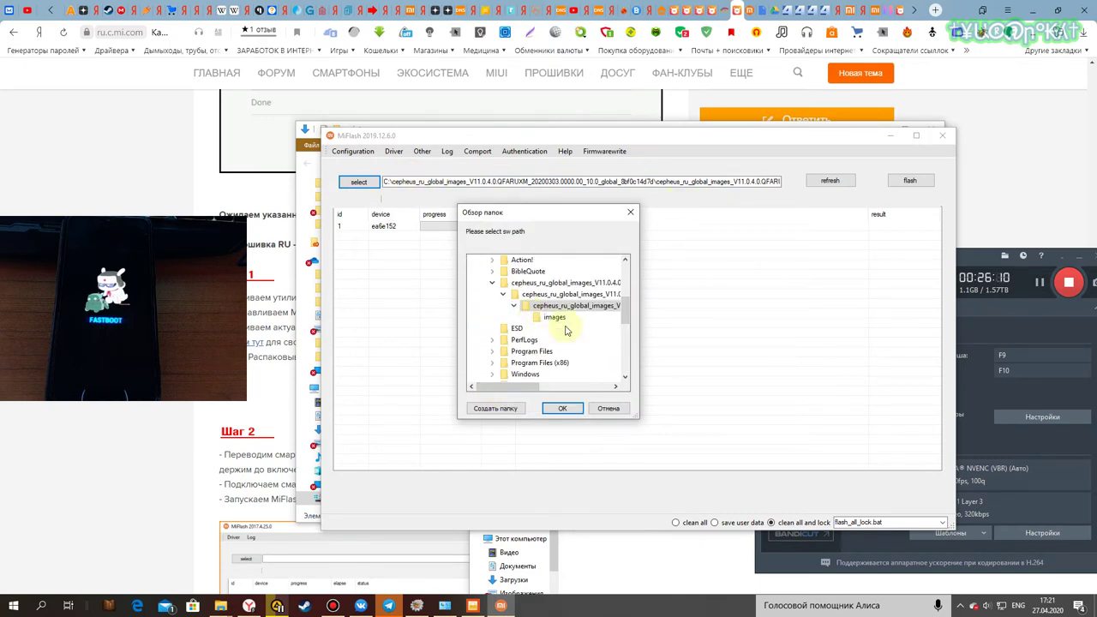
left_click(562, 409)
left_click(910, 181)
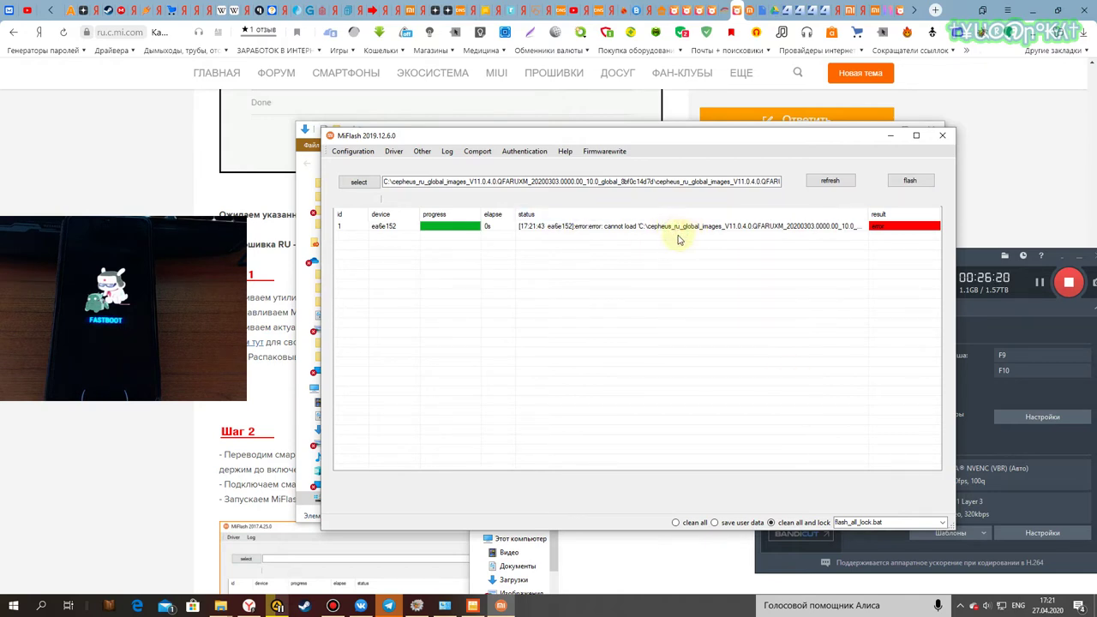
Step: Widen the status column as far as needed and examine the full status text of the flash attempt
left_click_drag(869, 216, 962, 213)
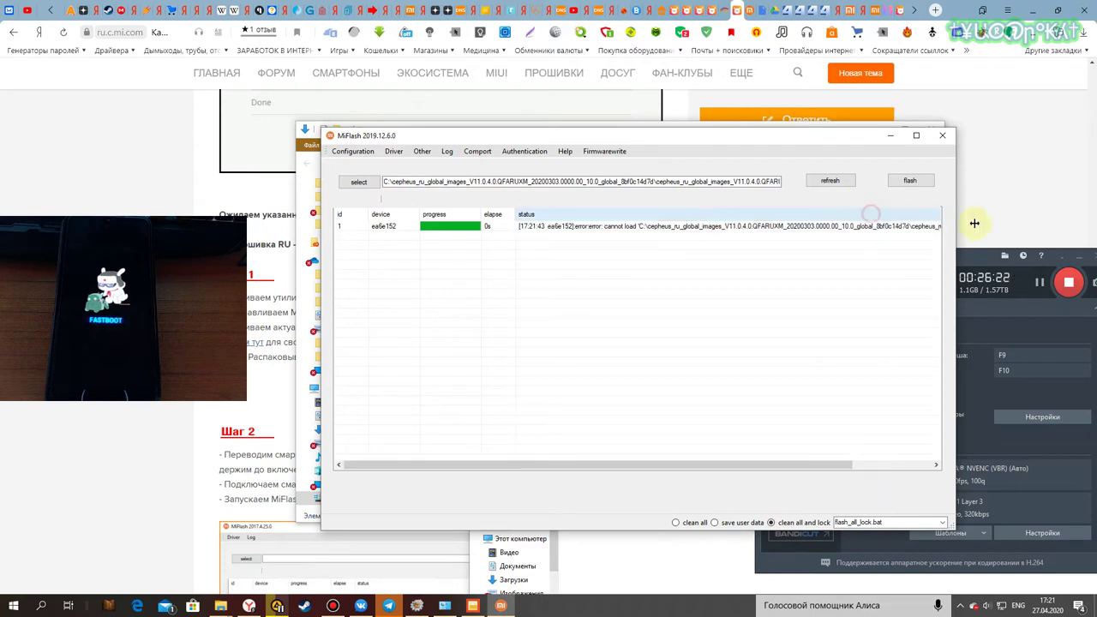
left_click_drag(783, 466, 905, 446)
left_click_drag(871, 215, 986, 214)
left_click_drag(724, 466, 840, 455)
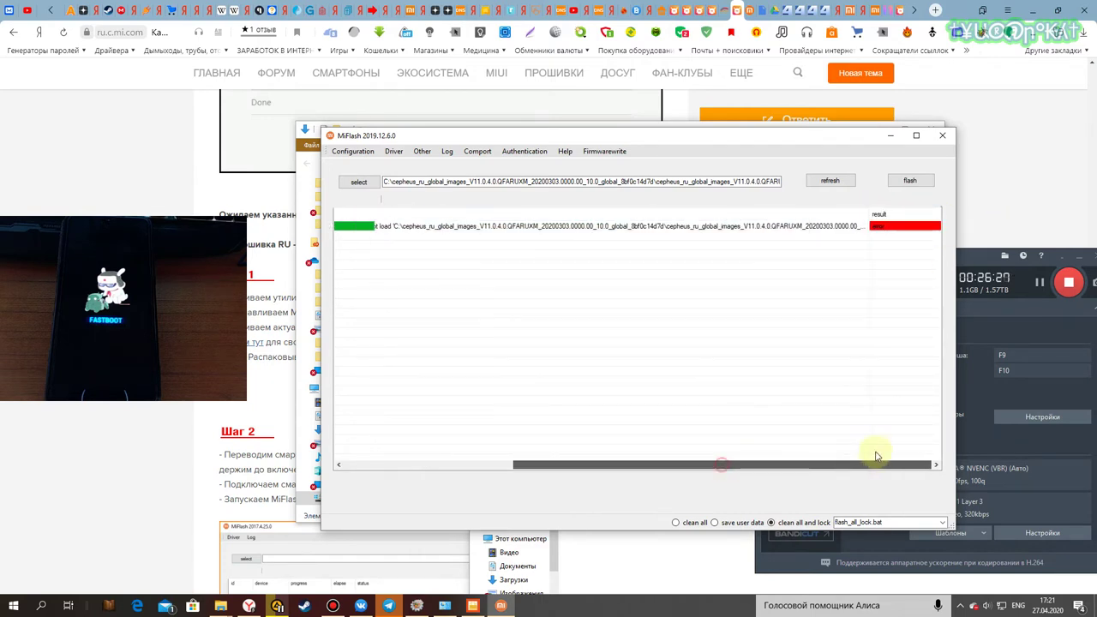
left_click_drag(862, 215, 943, 215)
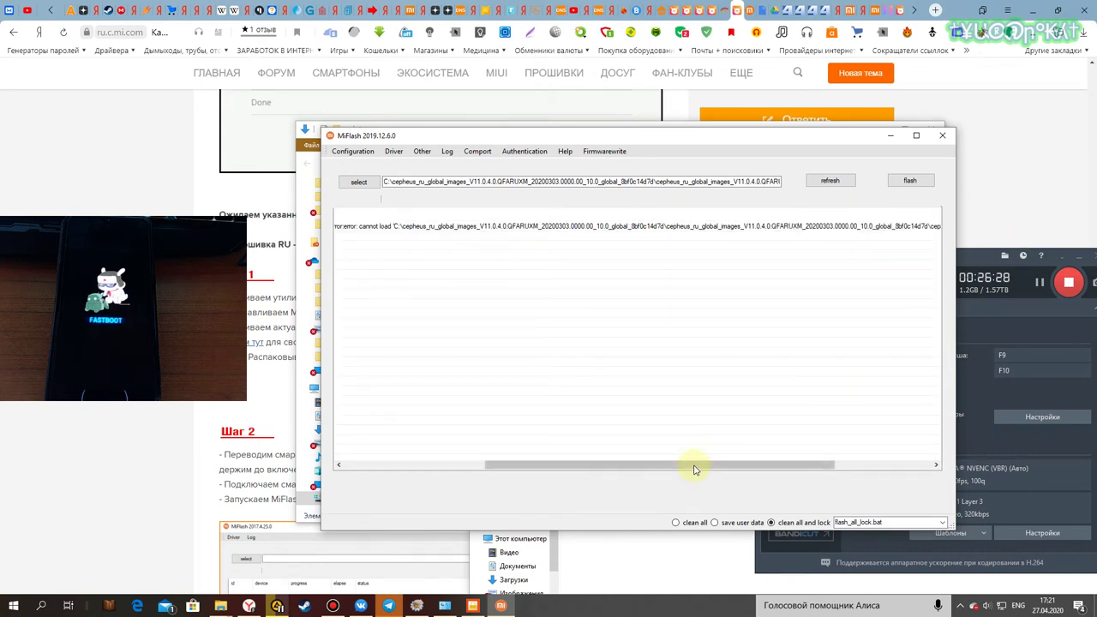
left_click_drag(695, 468, 793, 467)
left_click_drag(874, 212, 1021, 232)
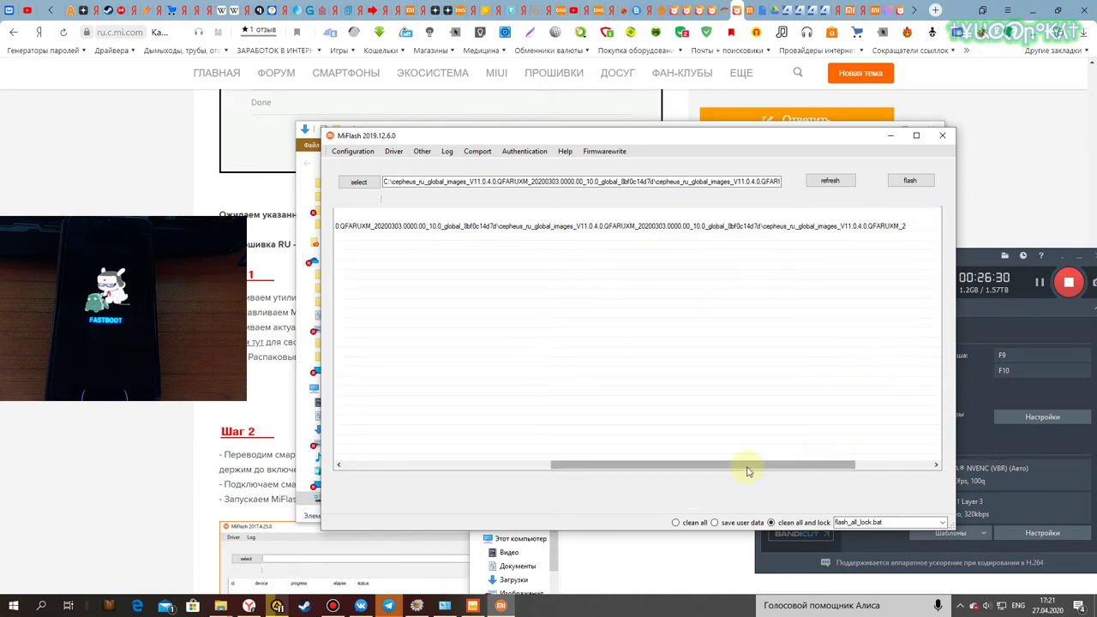
left_click_drag(746, 470, 582, 458)
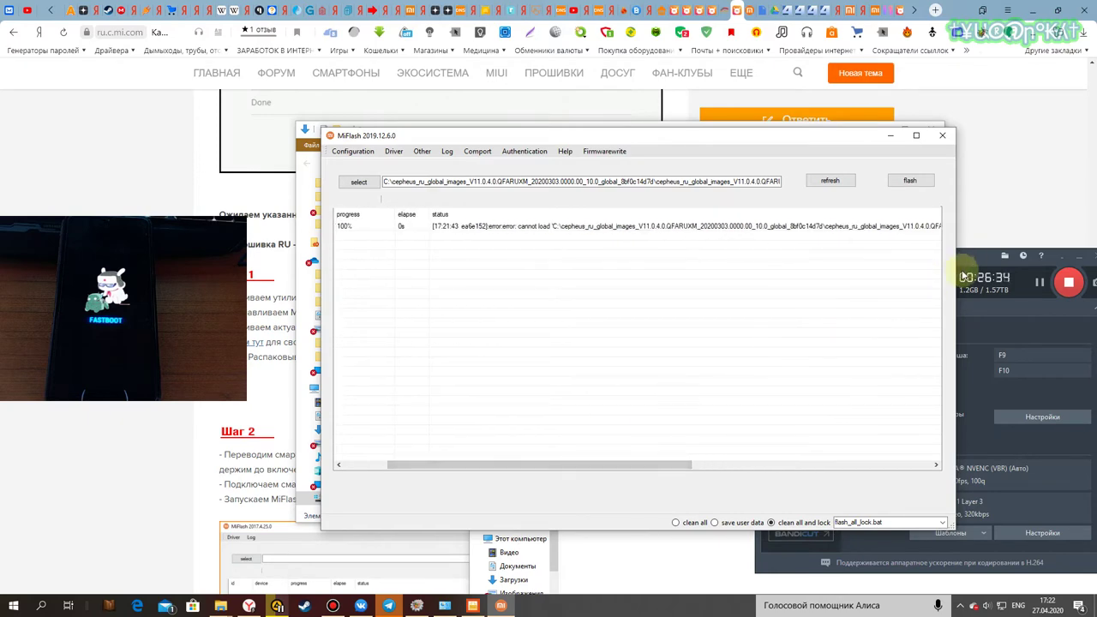
left_click(969, 257)
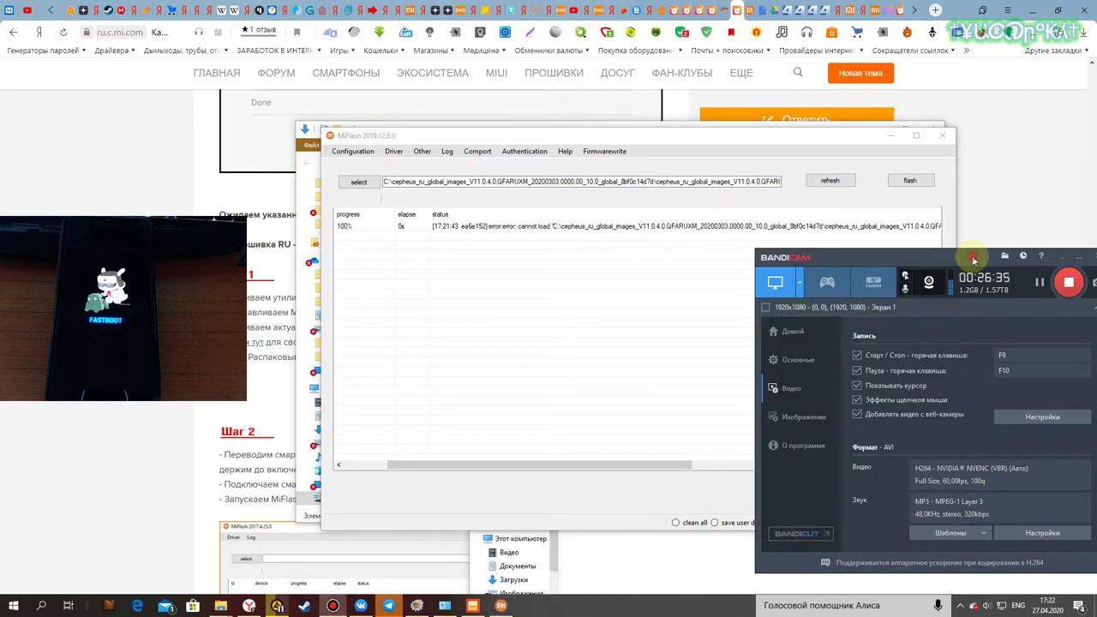
left_click(1041, 286)
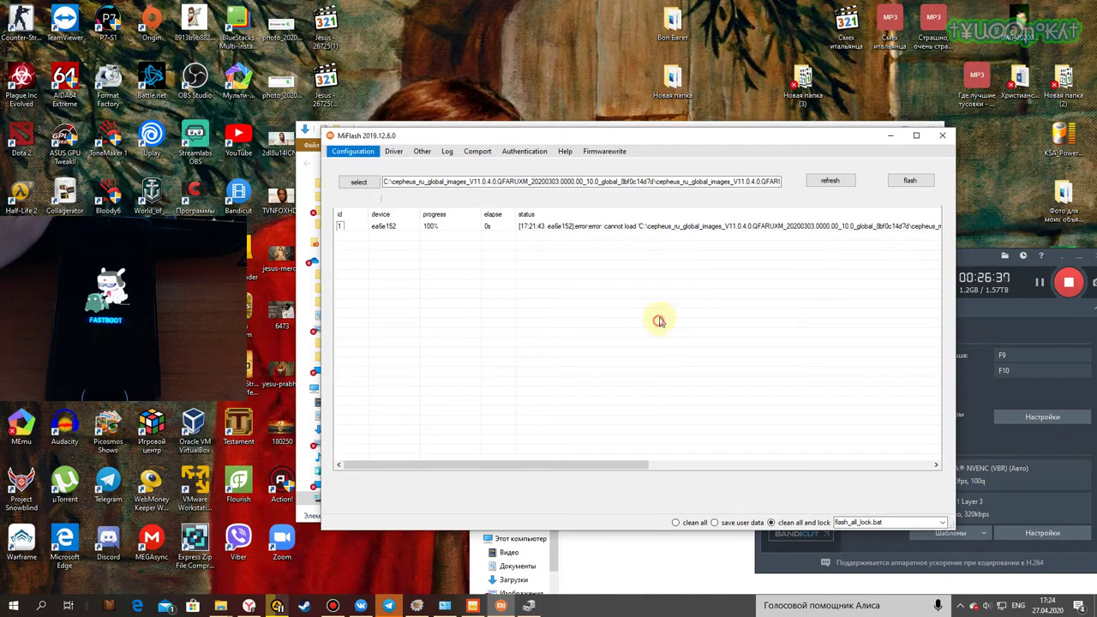
Step: Try the images subfolder of the innermost cepheus_ru_global_images folder as the firmware path
left_click(369, 178)
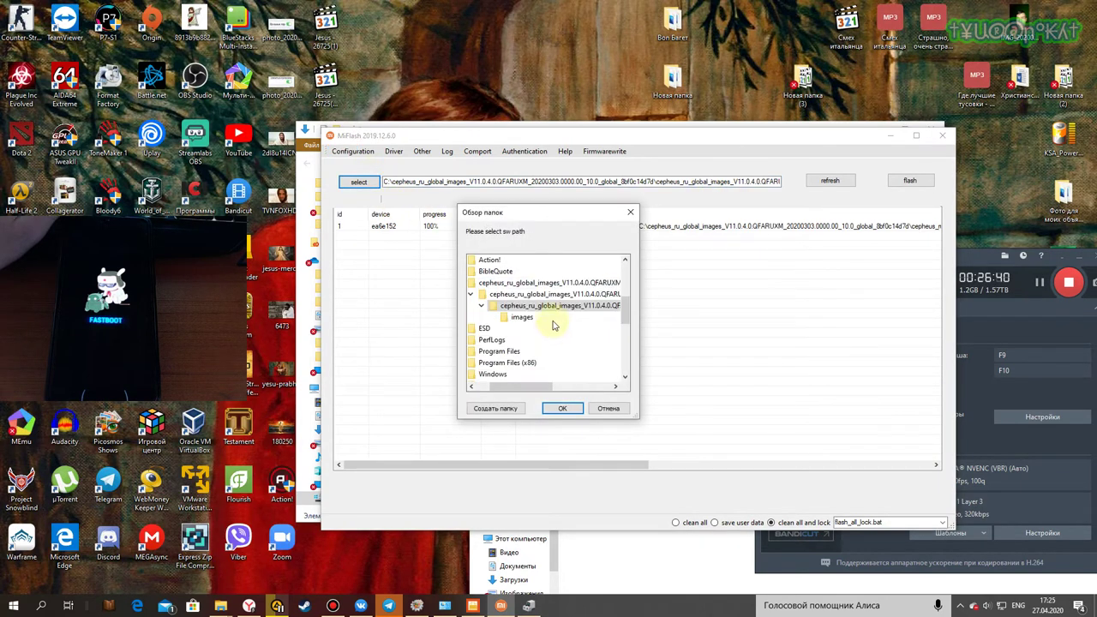
left_click(517, 318)
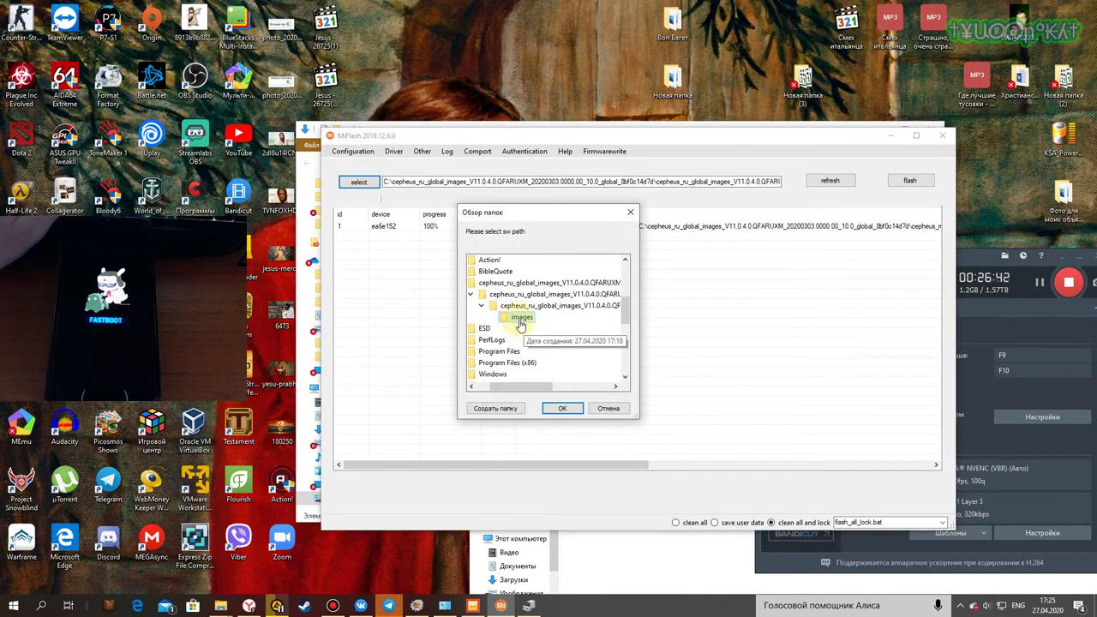
left_click(557, 410)
left_click(569, 336)
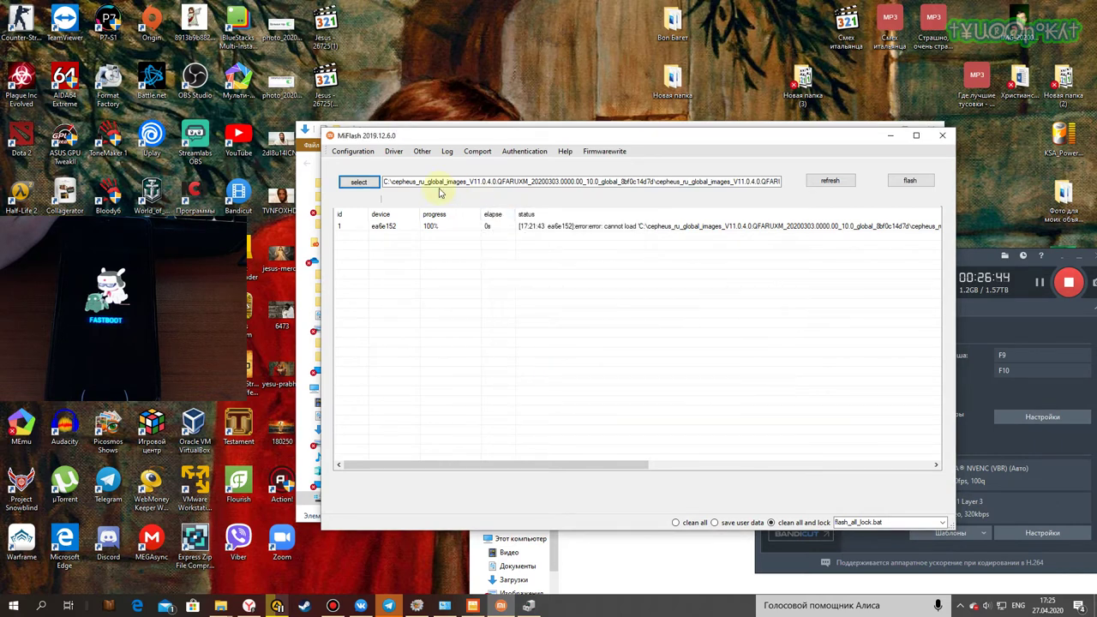
Step: Set the firmware path back to the innermost cepheus_ru_global_images folder and try flashing with the clean all option
left_click(359, 180)
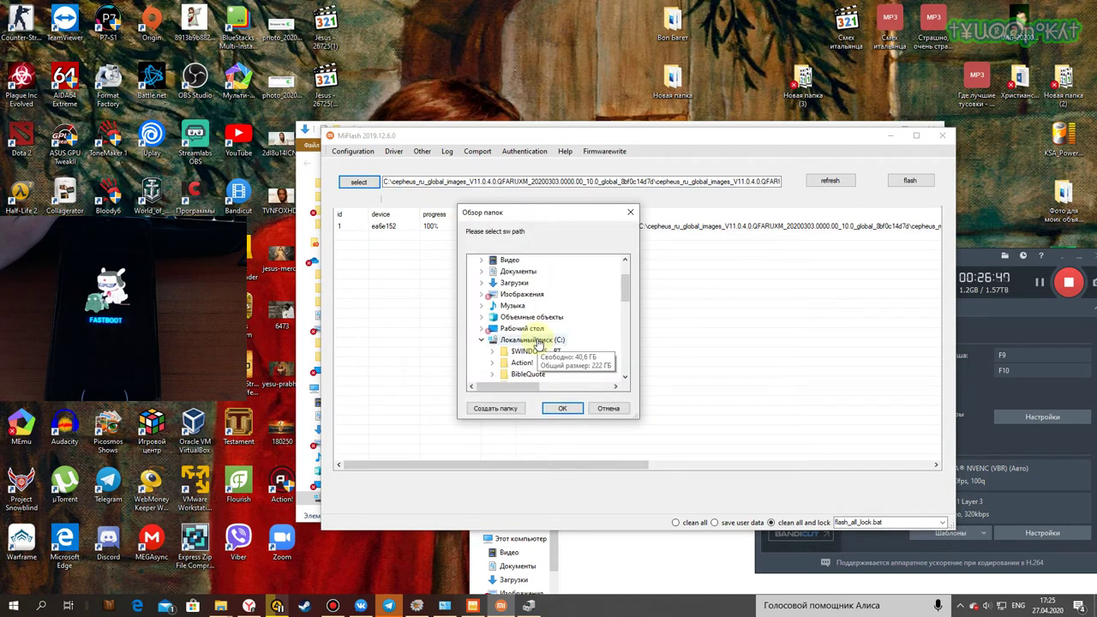
left_click(561, 306)
left_click(568, 410)
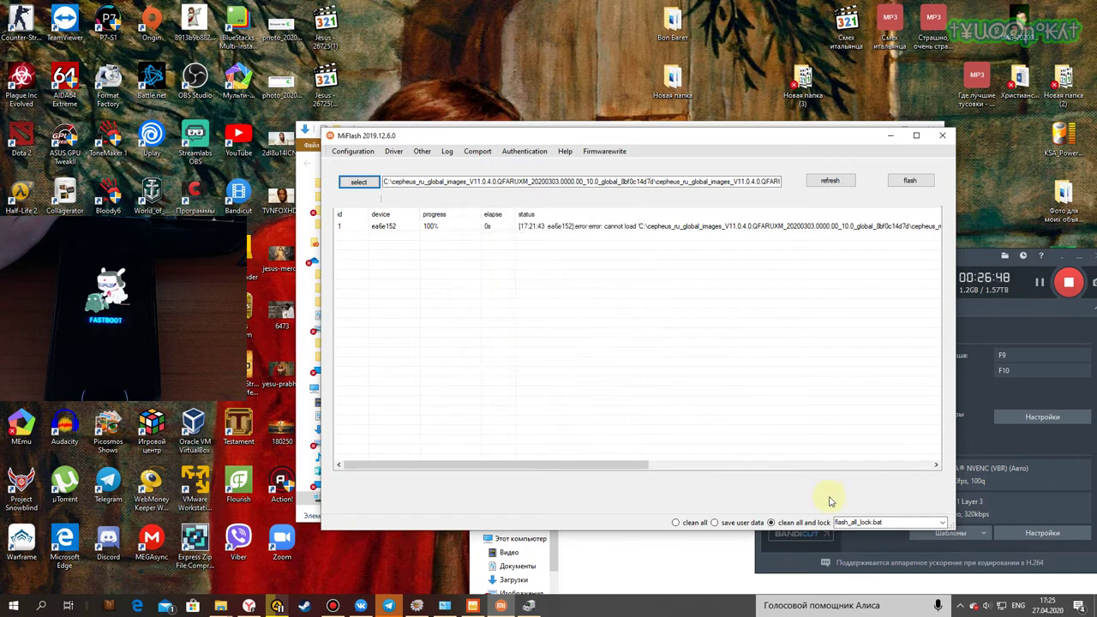
left_click(676, 523)
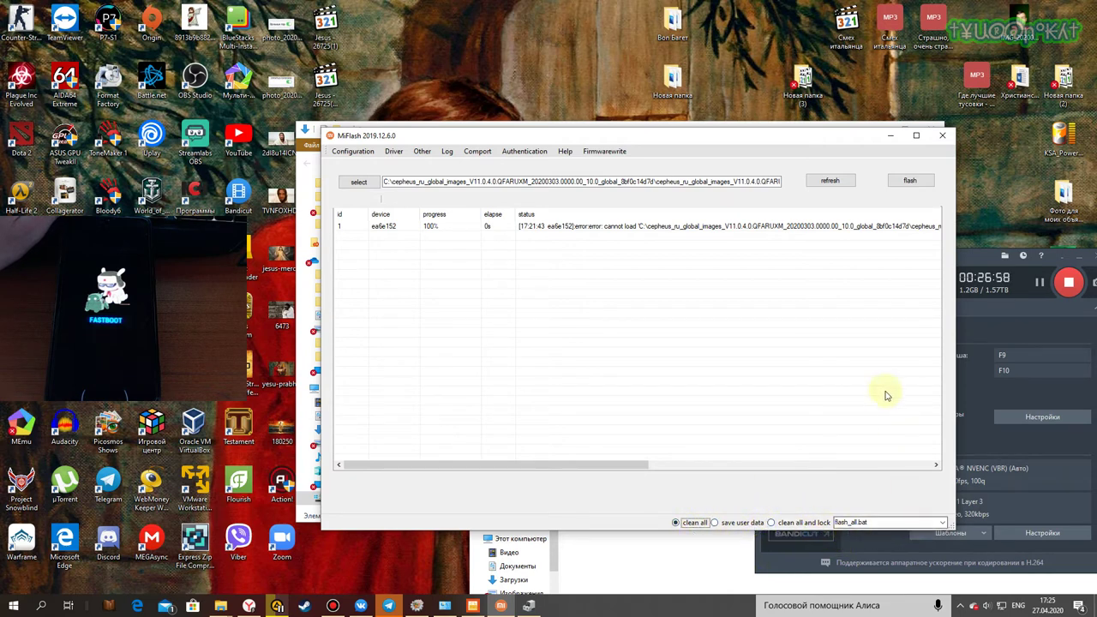
left_click(910, 181)
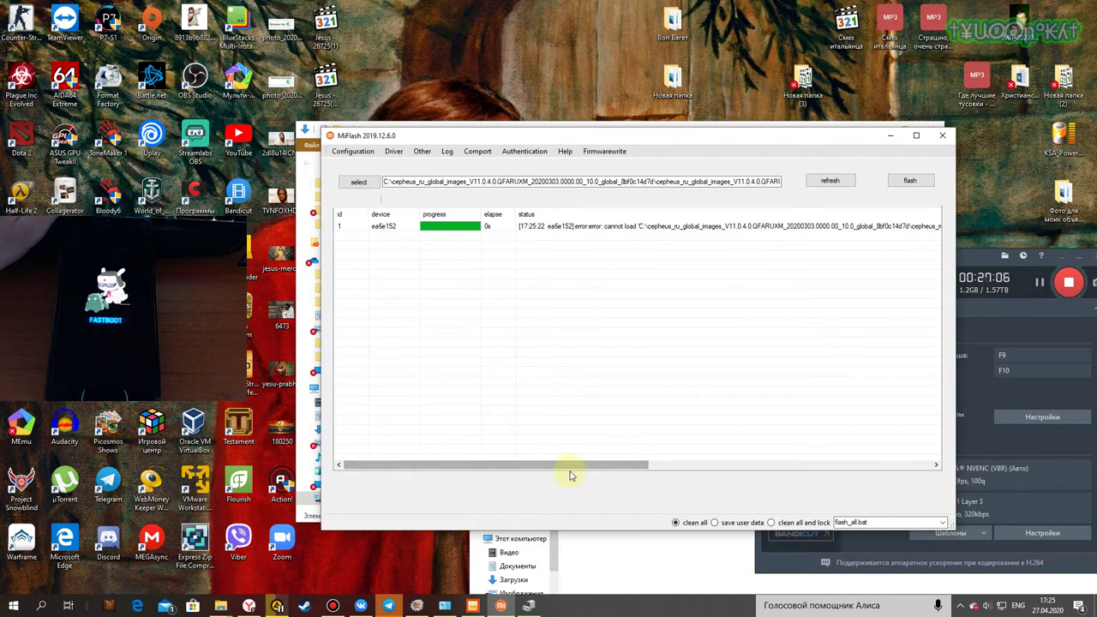
left_click_drag(595, 468, 561, 432)
Step: Open the FirmwareWrite settings to inspect the available option, and close them without changes
left_click(607, 152)
left_click_drag(252, 115, 363, 129)
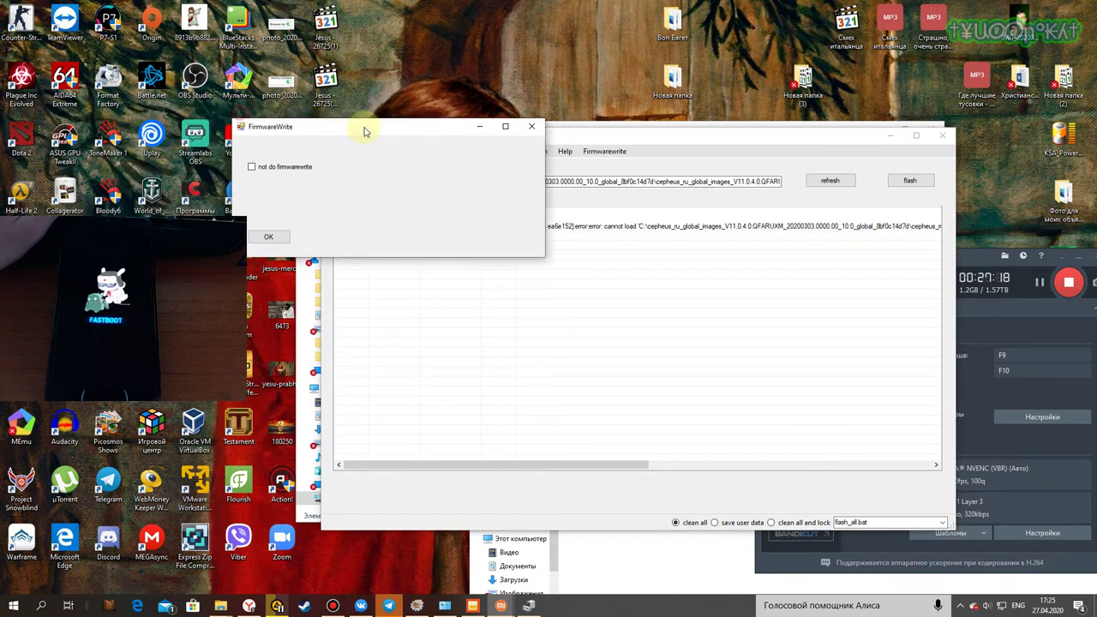
left_click(535, 123)
Step: Open the Mi account authentication window, start switching it to English, cancel the language change and close the window
left_click(524, 151)
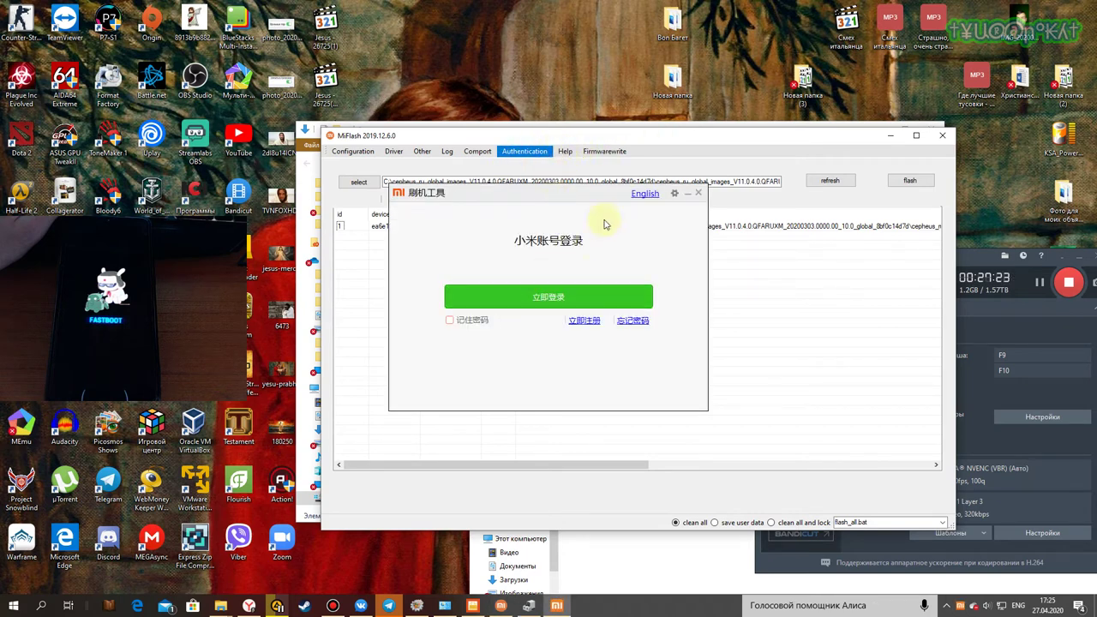
left_click(642, 194)
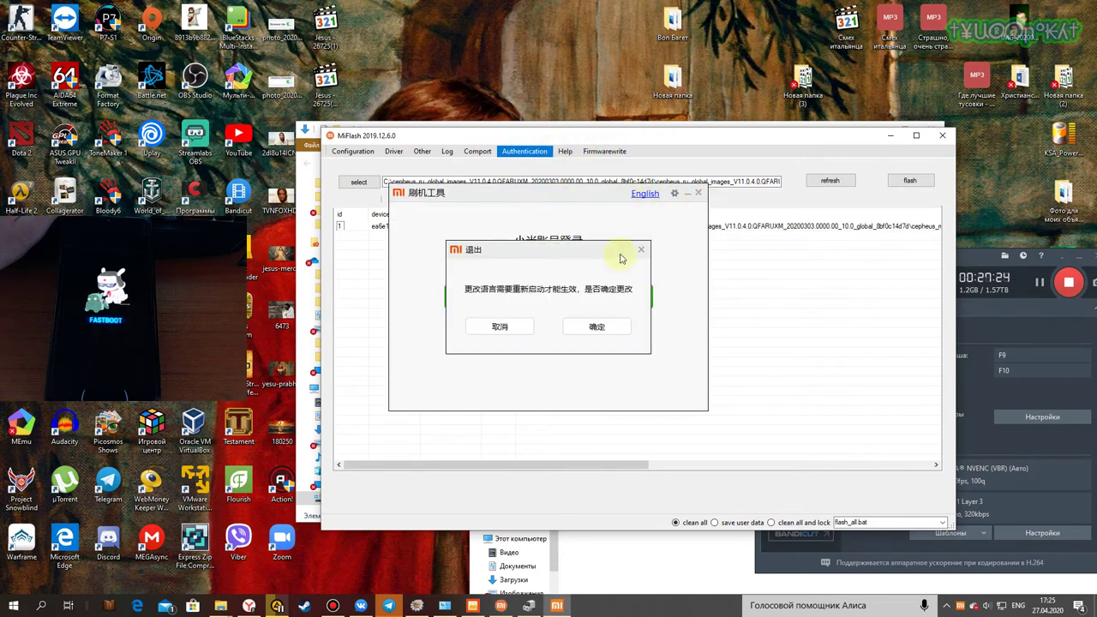
left_click(640, 250)
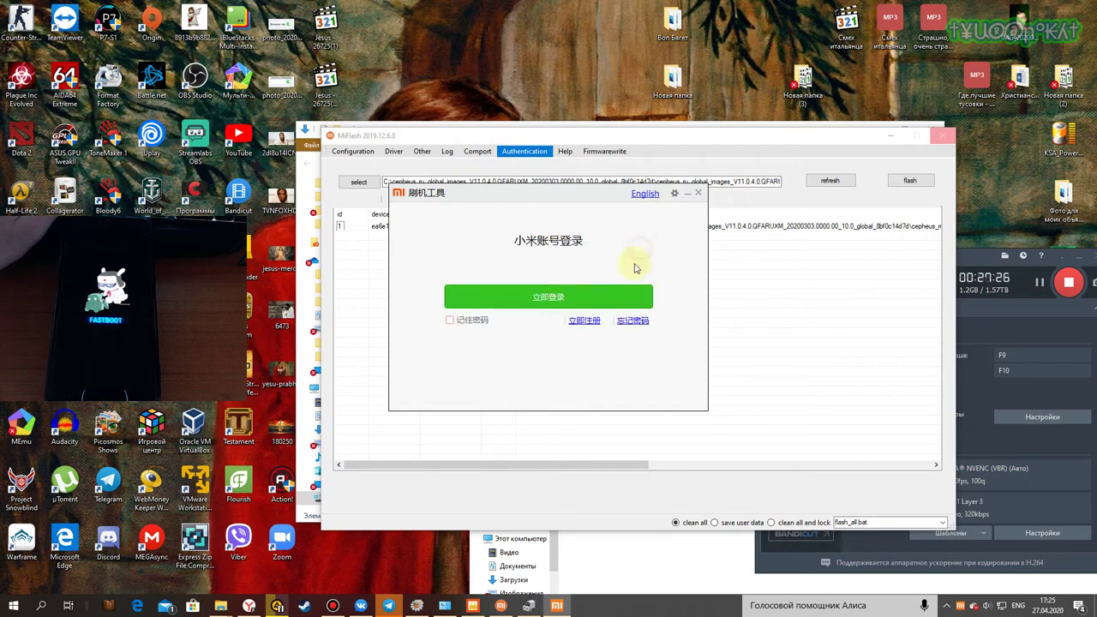
left_click(699, 195)
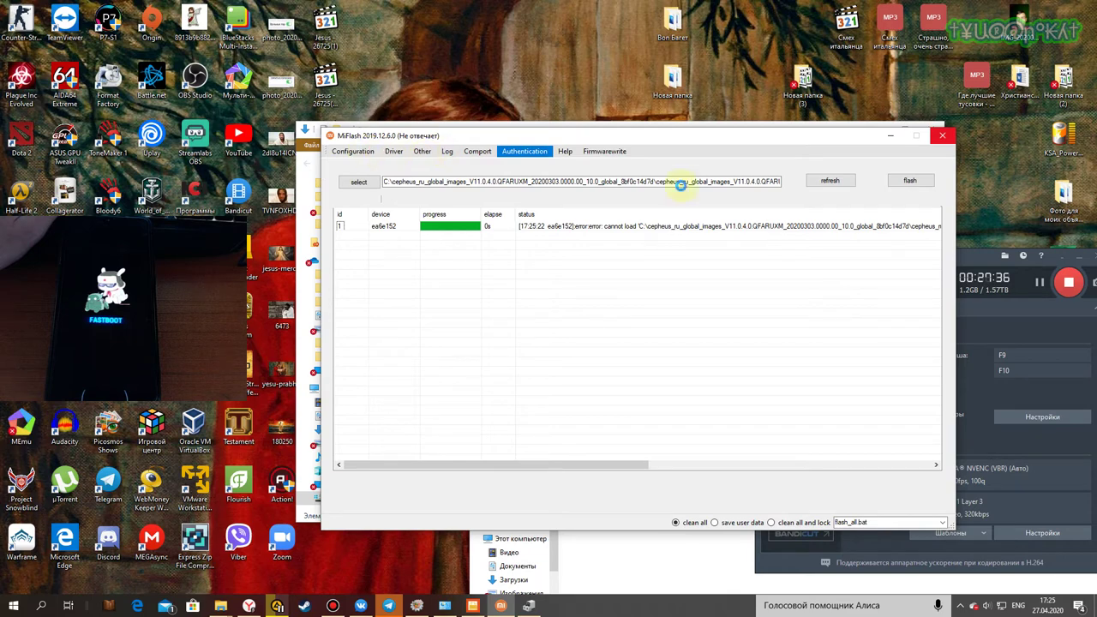
left_click_drag(617, 135, 594, 125)
left_click(967, 258)
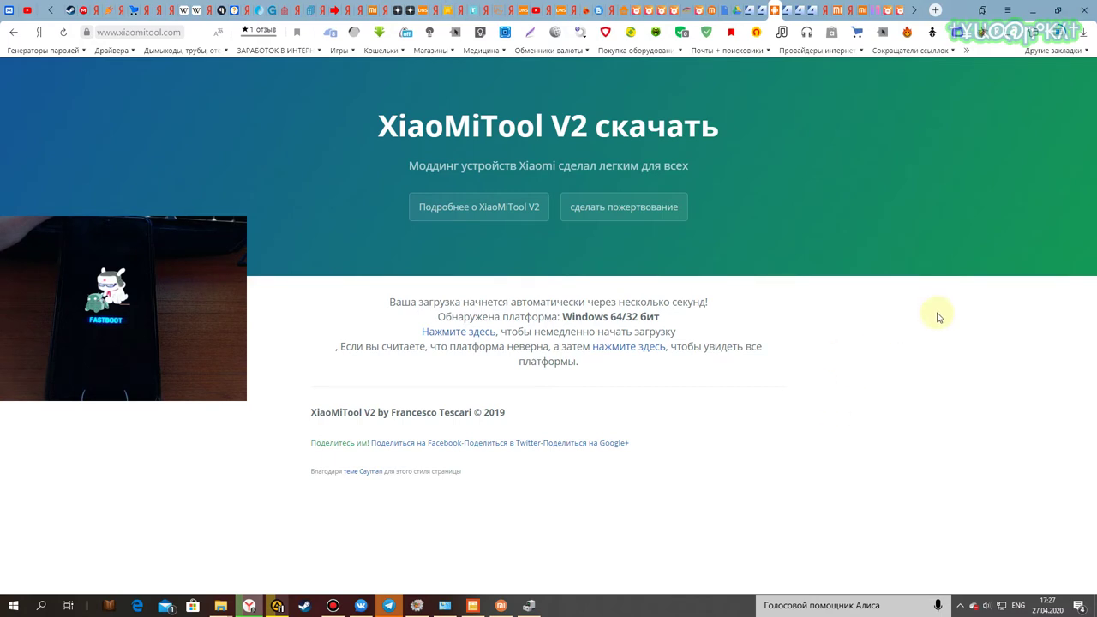
Step: Examine the heading, tagline and automatic-download notice on the XiaoMiTool V2 download page
triple_click(665, 304)
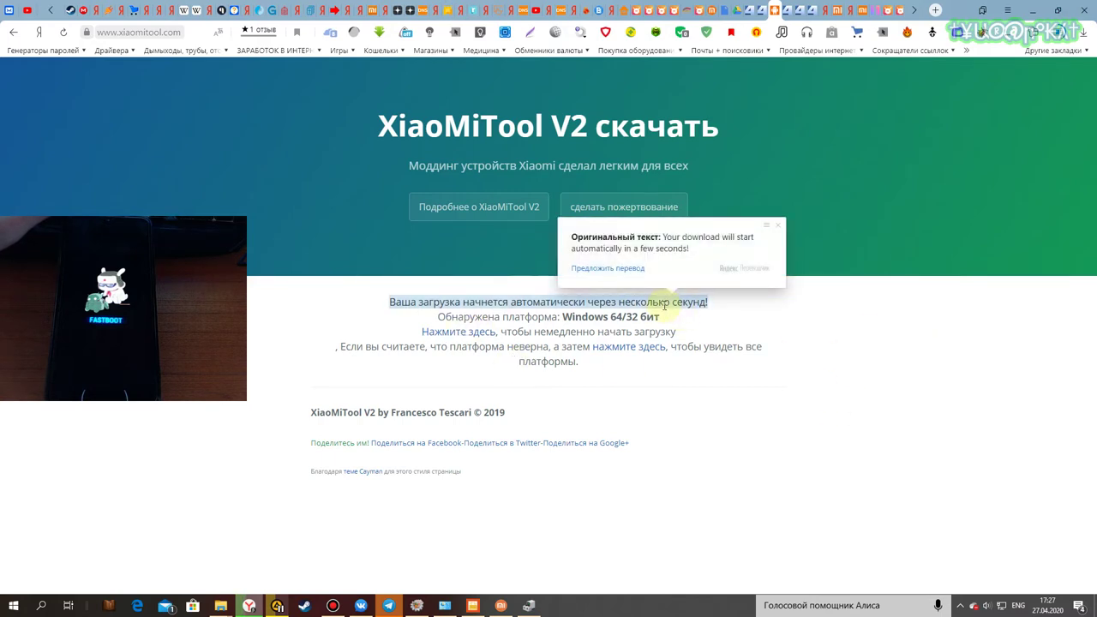
left_click(846, 392)
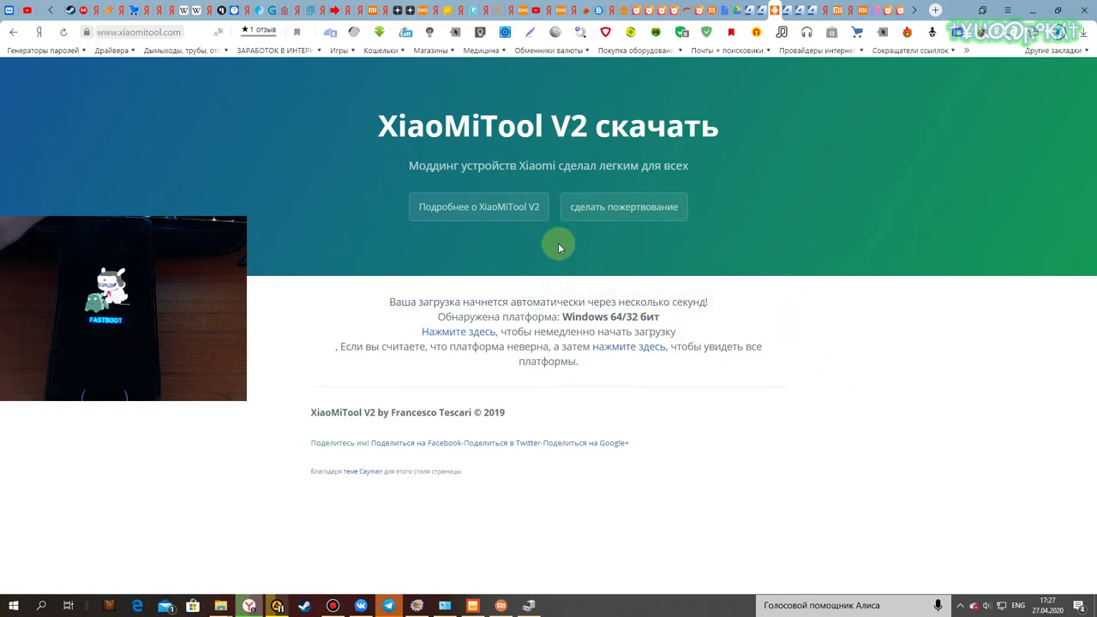
triple_click(450, 165)
left_click(845, 262)
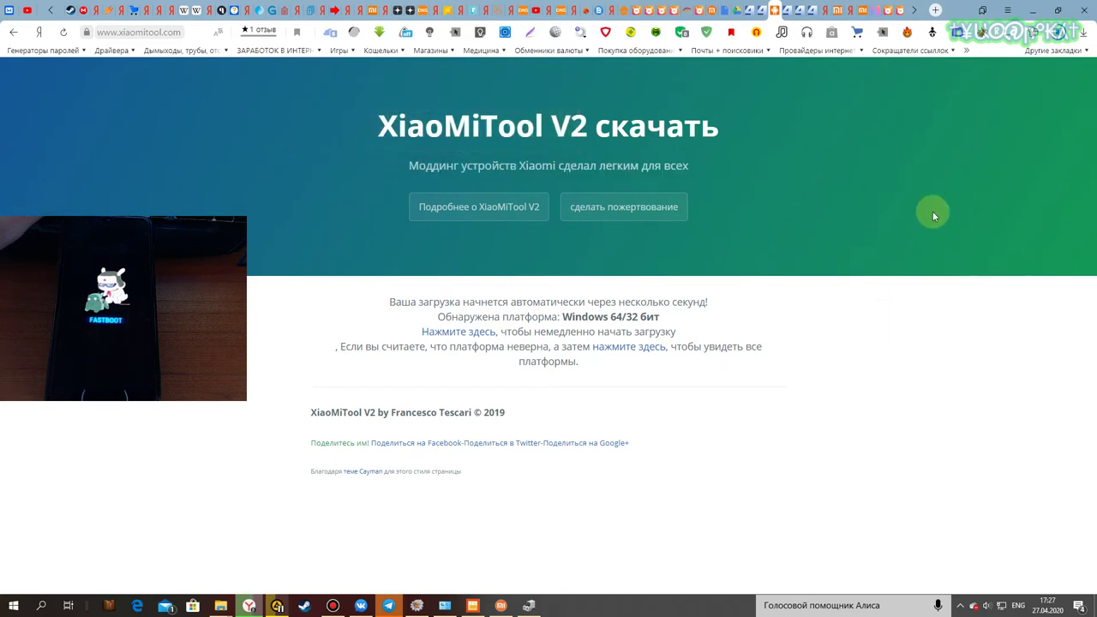
triple_click(566, 127)
left_click(881, 178)
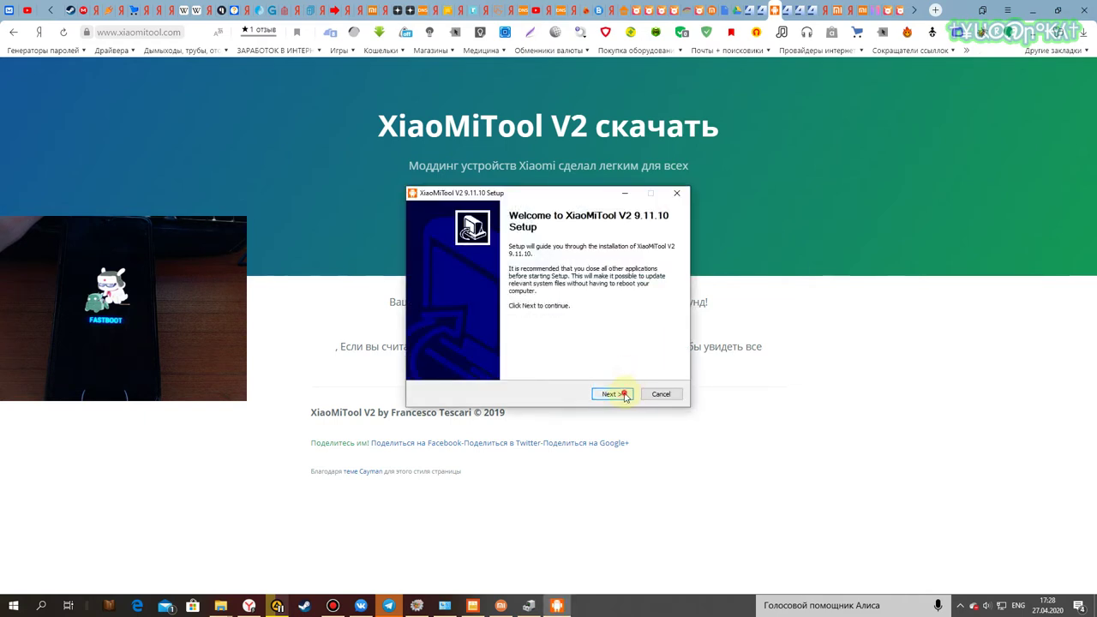
Step: Install XiaoMiTool V2 9.11.10 into C:\Xiaomi\XiaomiTool2, launch it and allow its firewall access on private networks
left_click(625, 395)
left_click(549, 326)
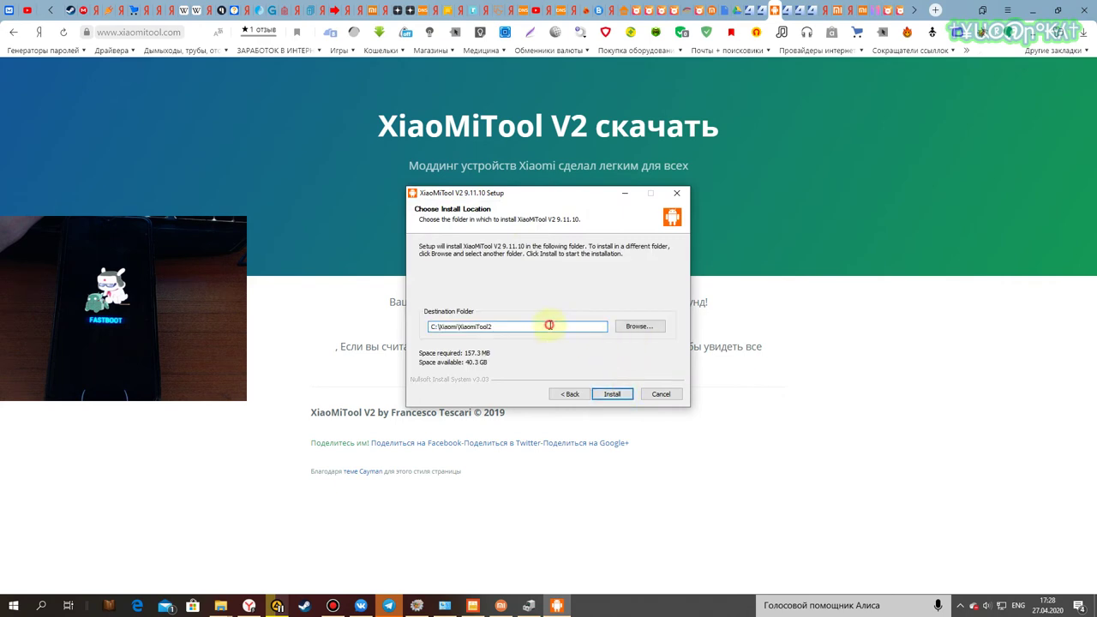
left_click(612, 394)
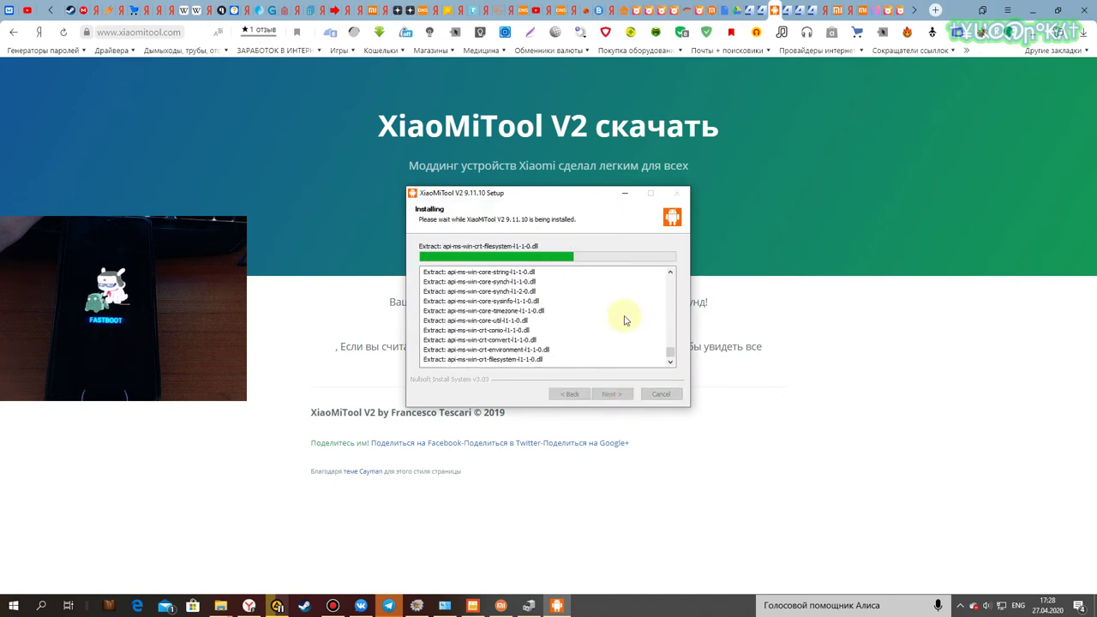
left_click(612, 395)
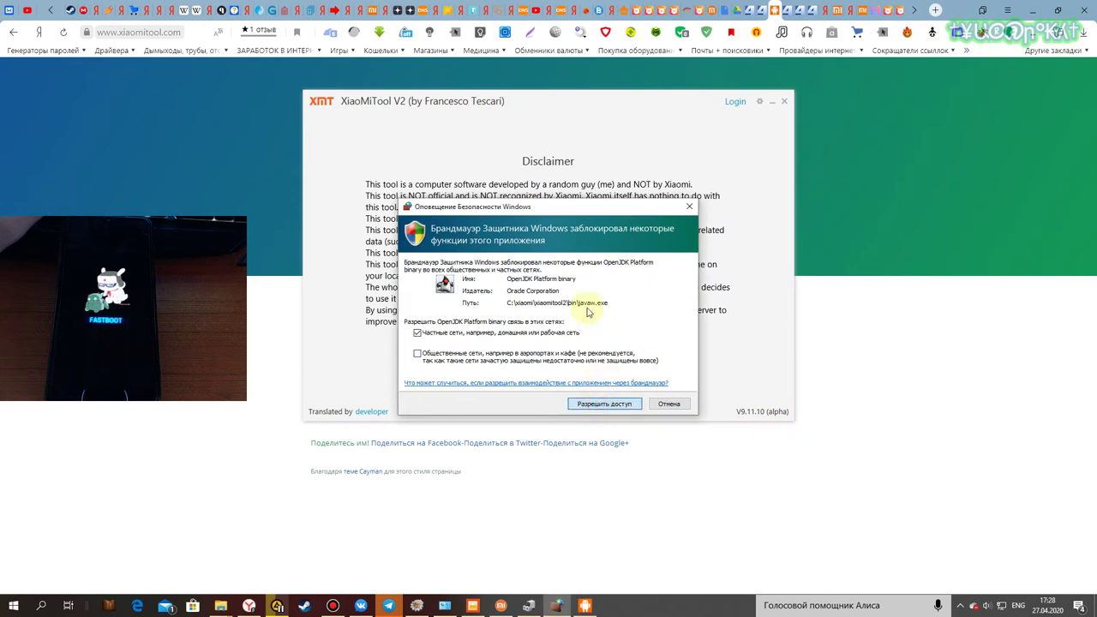
key("Return")
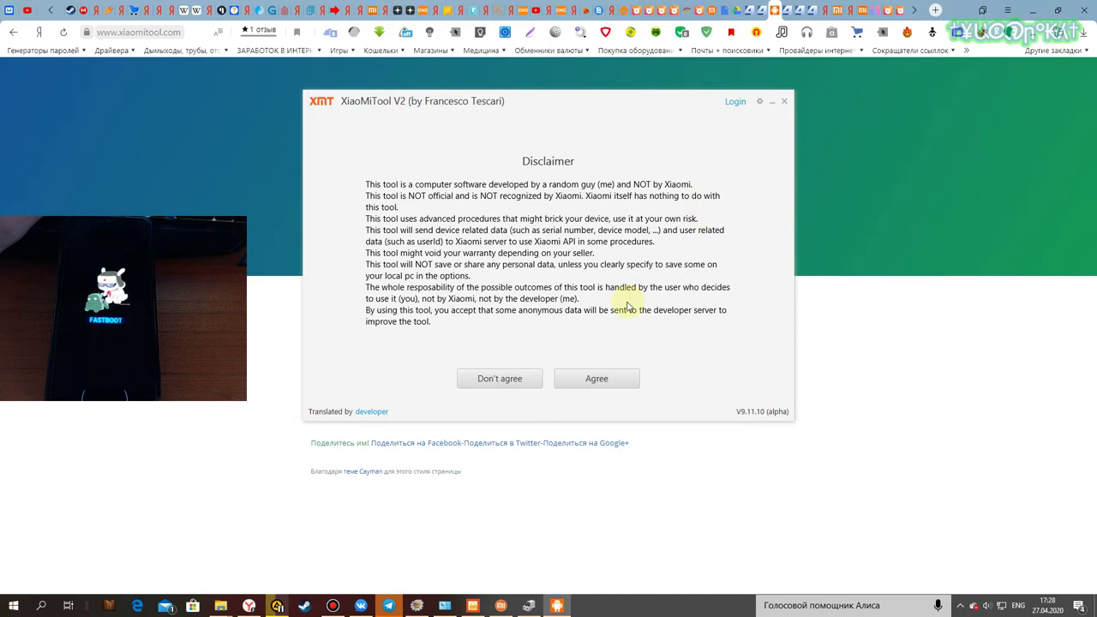
Step: Agree to the XiaoMiTool V2 disclaimer and choose Russia as the region
left_click_drag(638, 100, 685, 104)
left_click(648, 382)
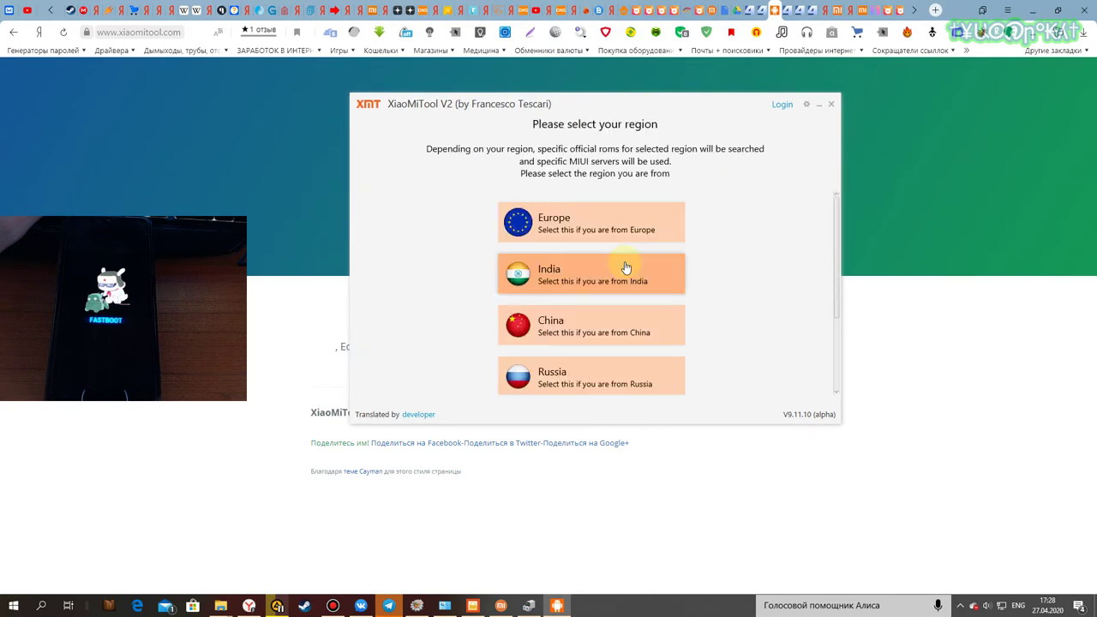
left_click(661, 380)
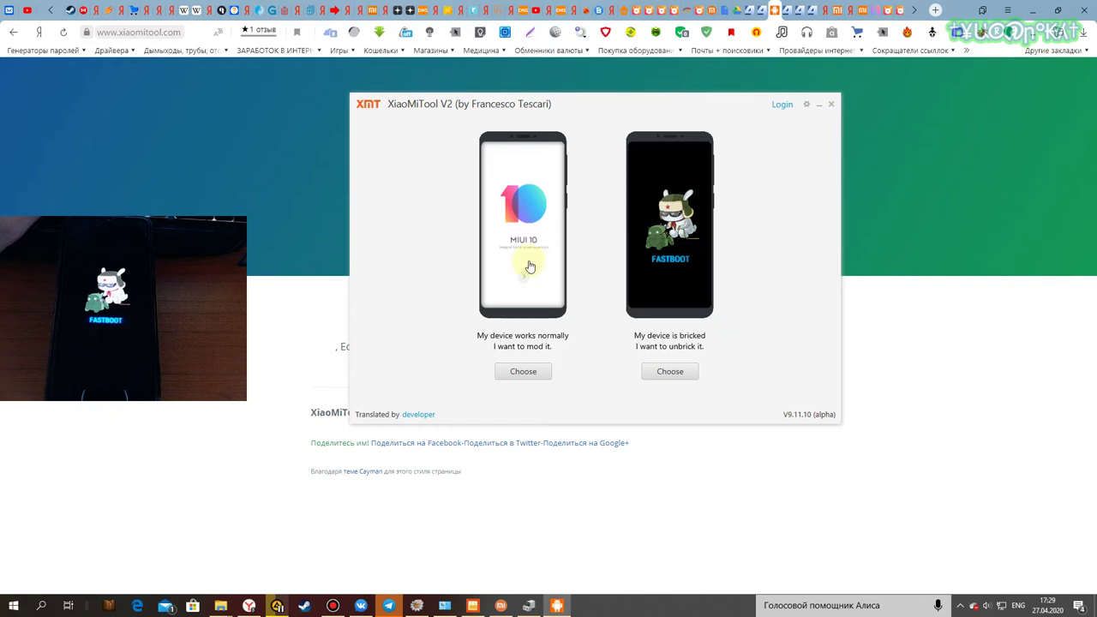
Step: Choose to mod a normally working device and try selecting the connected fastboot phone, repeating the device search
left_click(526, 372)
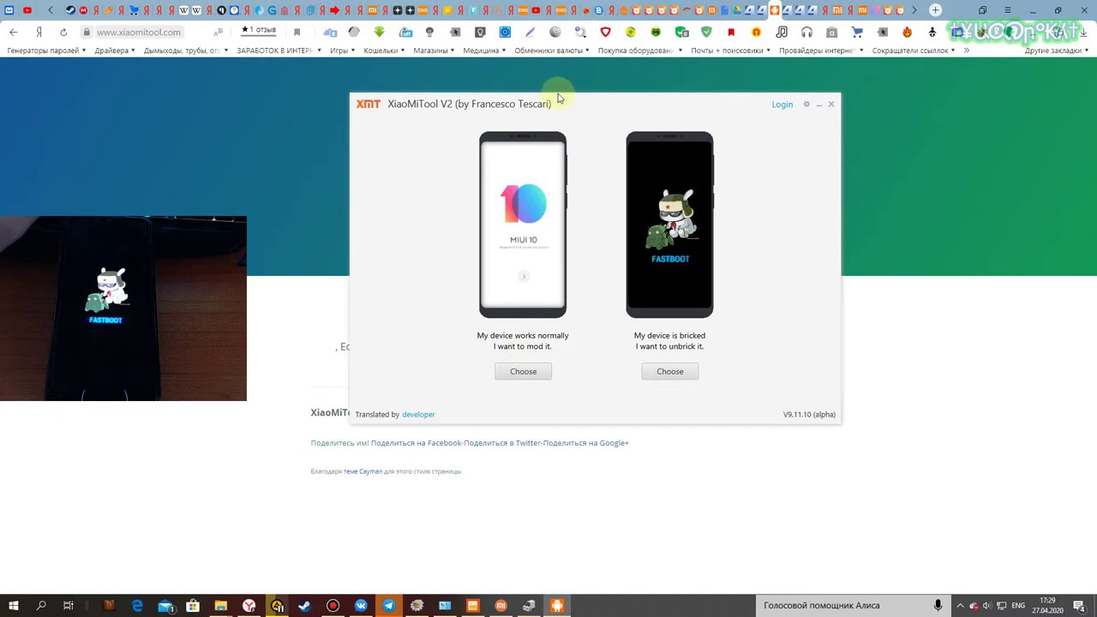
left_click_drag(559, 96, 635, 96)
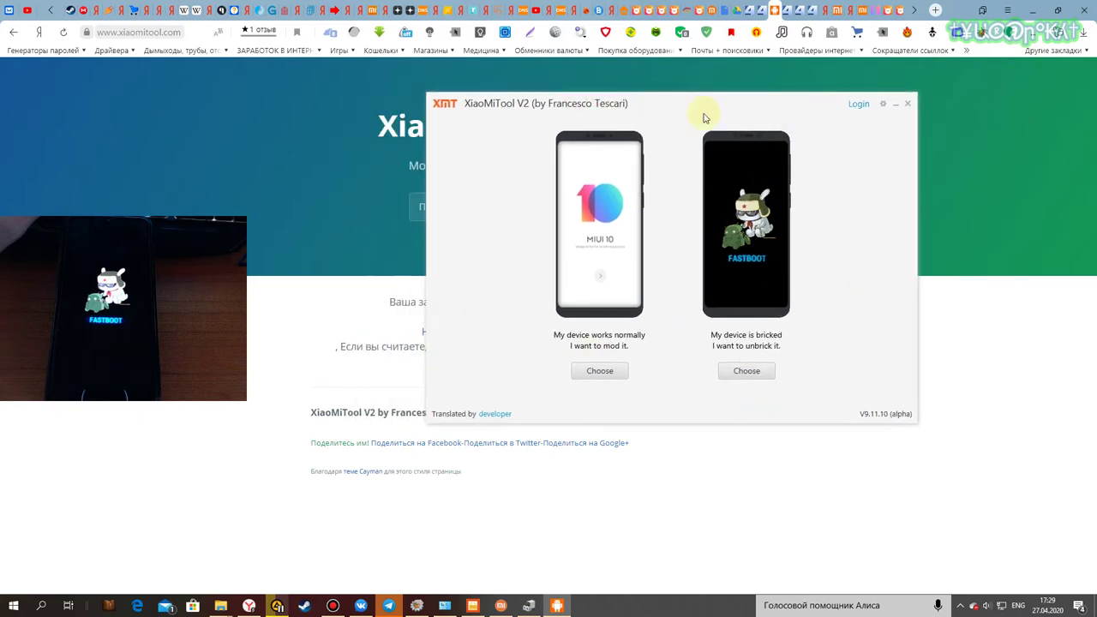
left_click(600, 374)
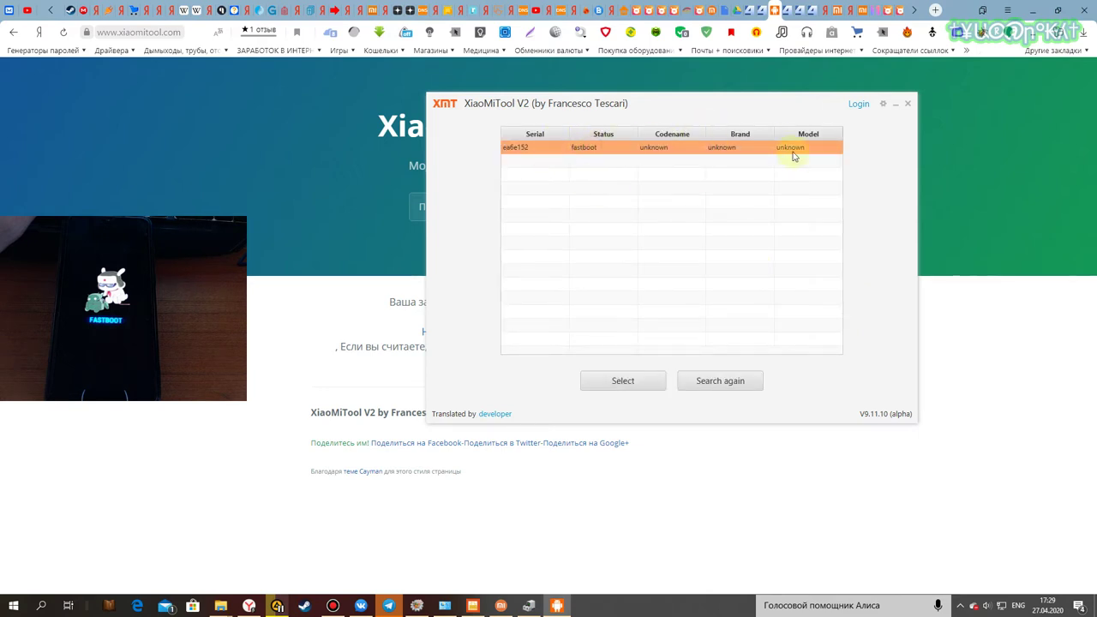
left_click(656, 383)
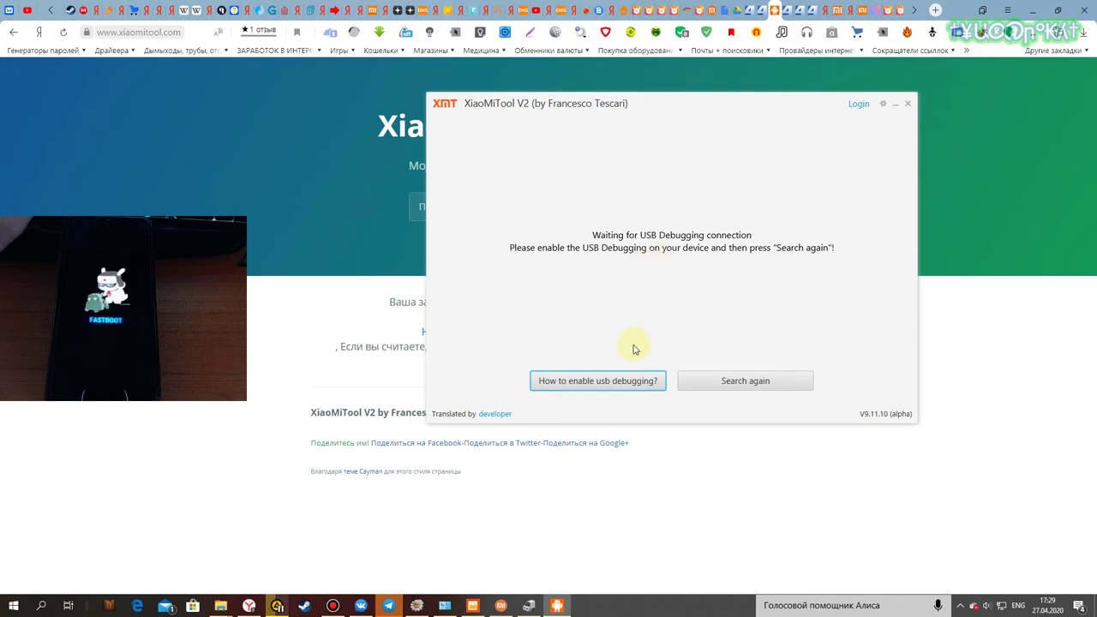
left_click(761, 385)
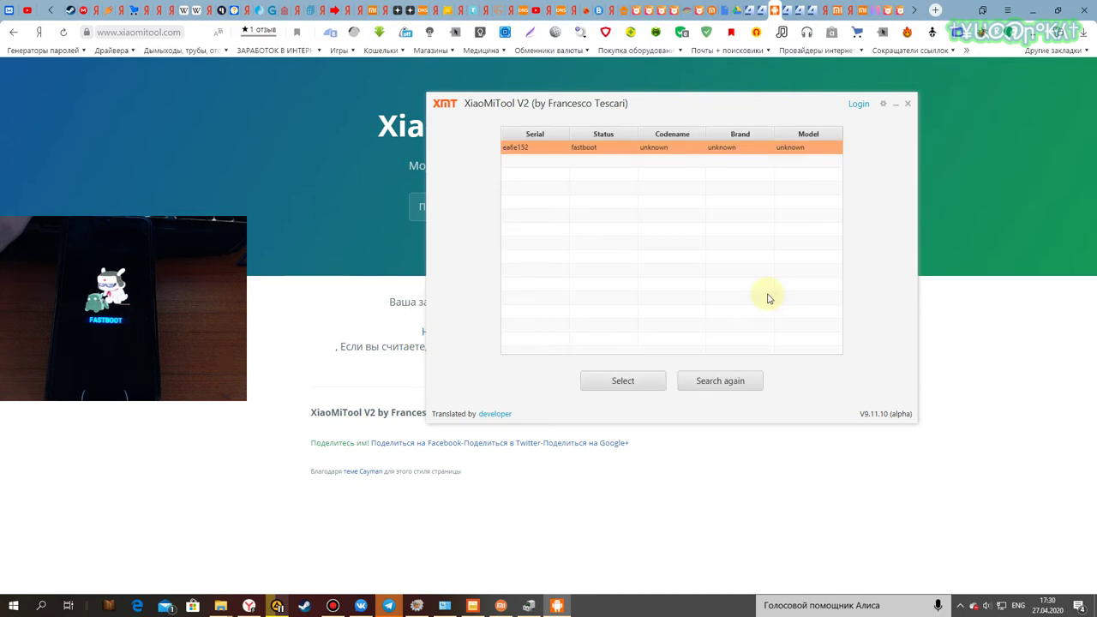
left_click(626, 149)
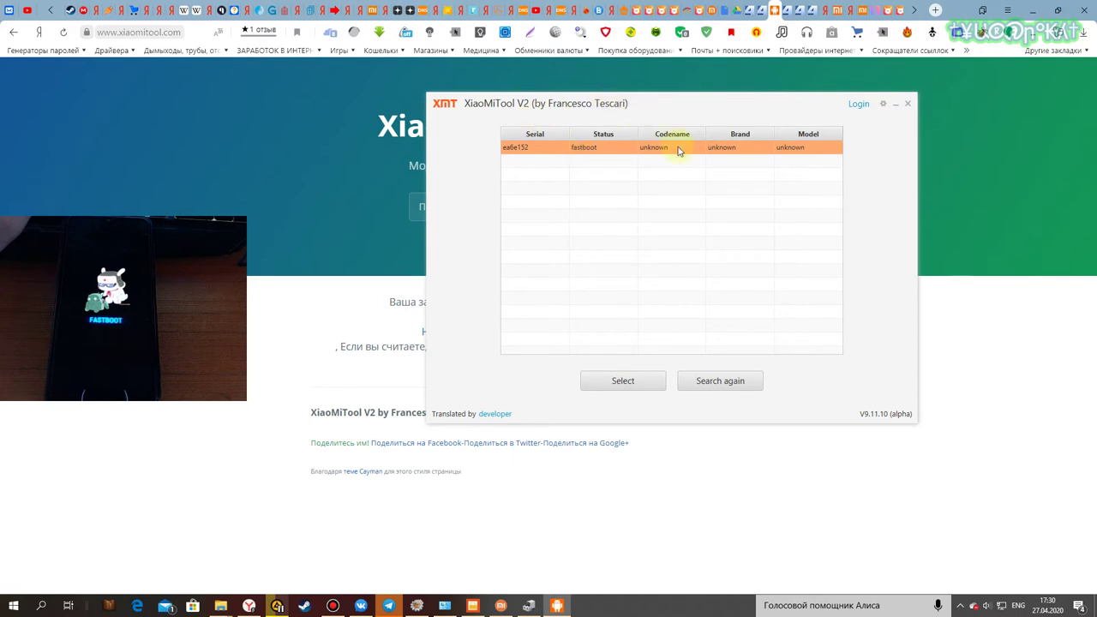
left_click(626, 382)
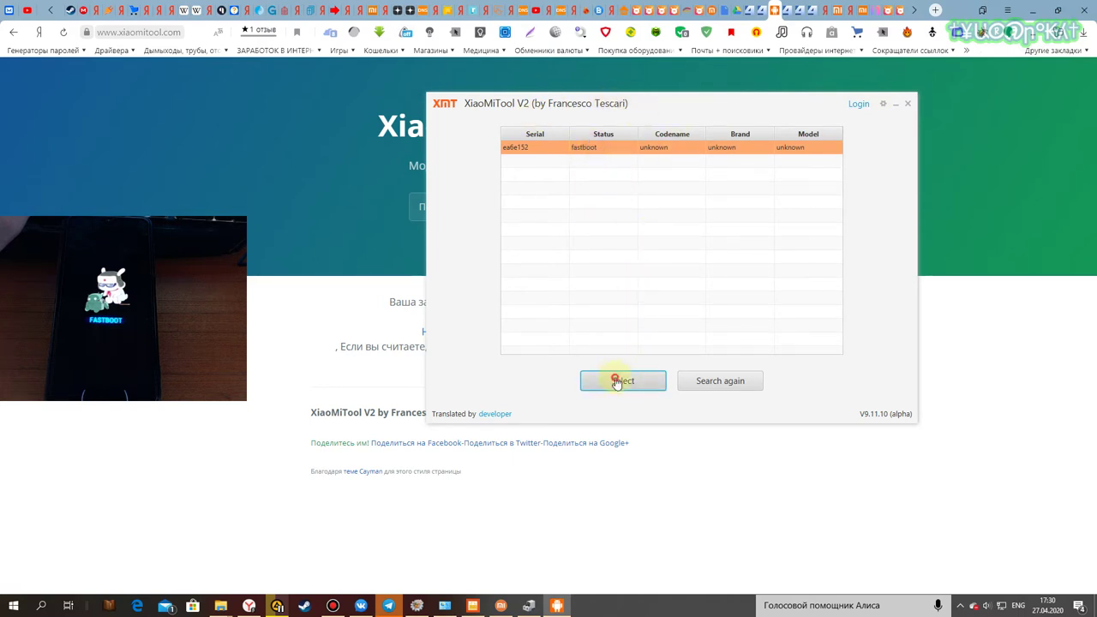
Step: Check the tool's settings without changing them, and retry selecting the fastboot phone and searching for devices
left_click(883, 103)
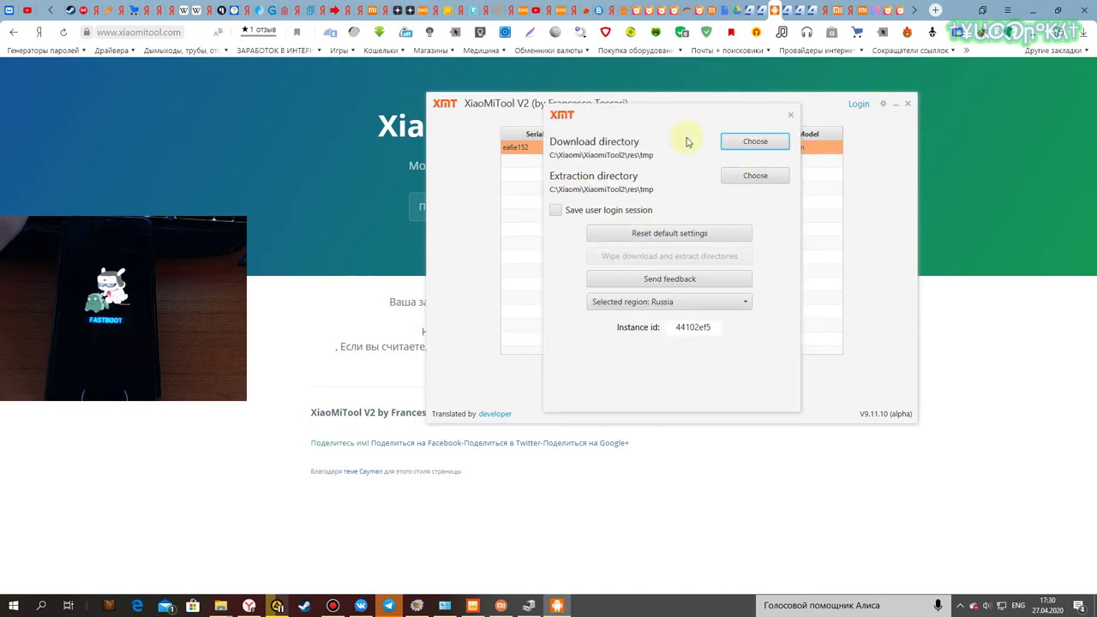
left_click(790, 115)
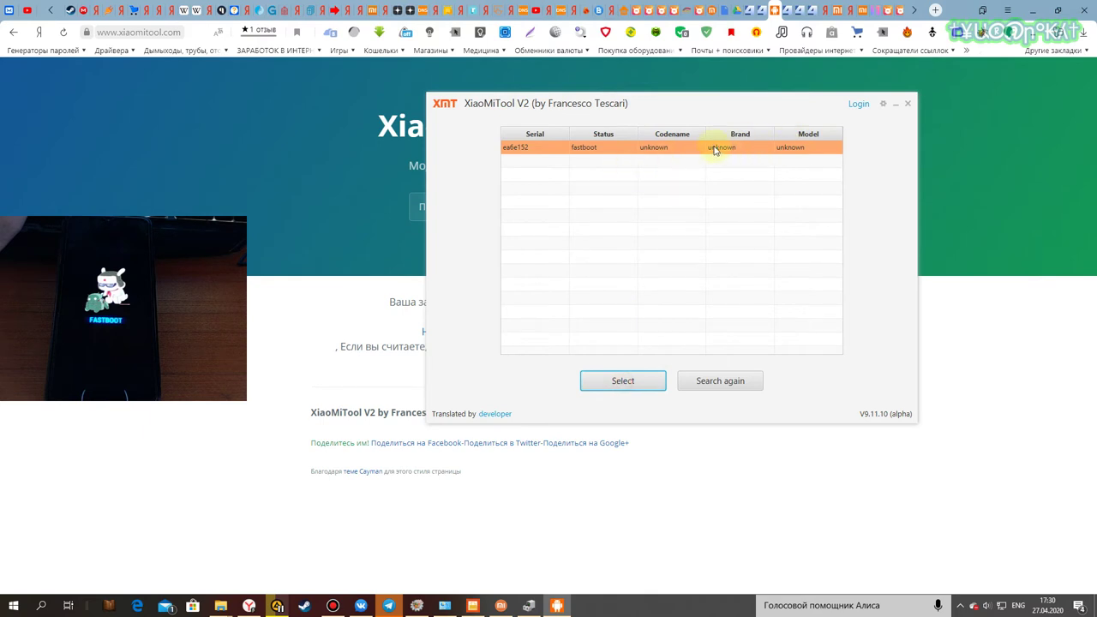
left_click(622, 381)
left_click(639, 384)
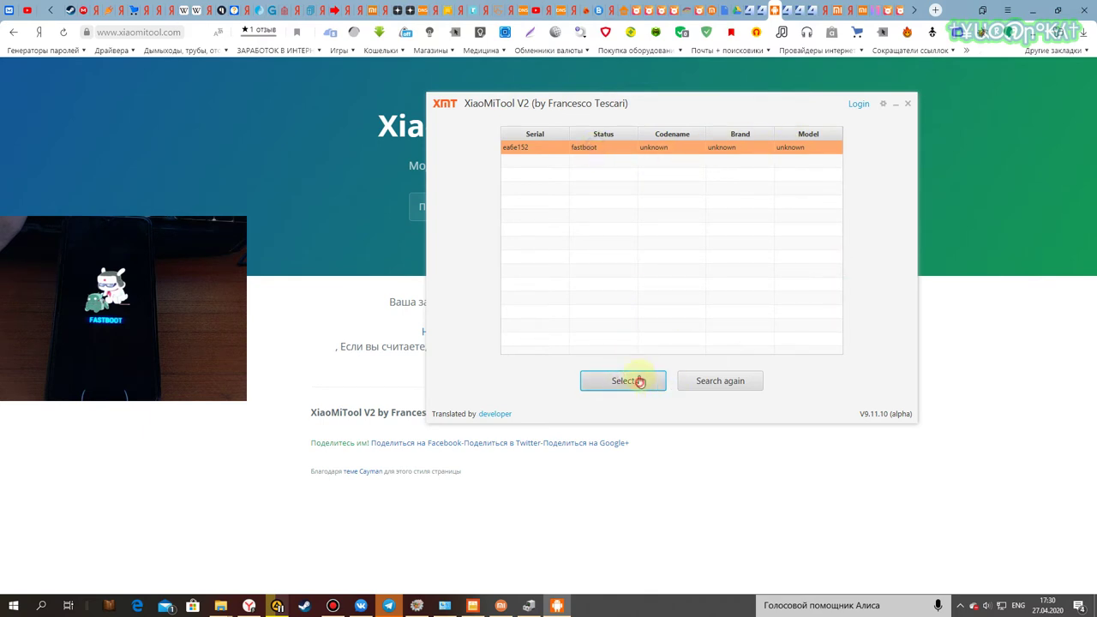
left_click(725, 384)
Step: Set the download directory to the innermost cepheus_ru_global_images_V11.0.4.0.QFARUXM_20200303.0000.00_10.0_global folder on drive C
left_click_drag(576, 105, 619, 114)
left_click(922, 110)
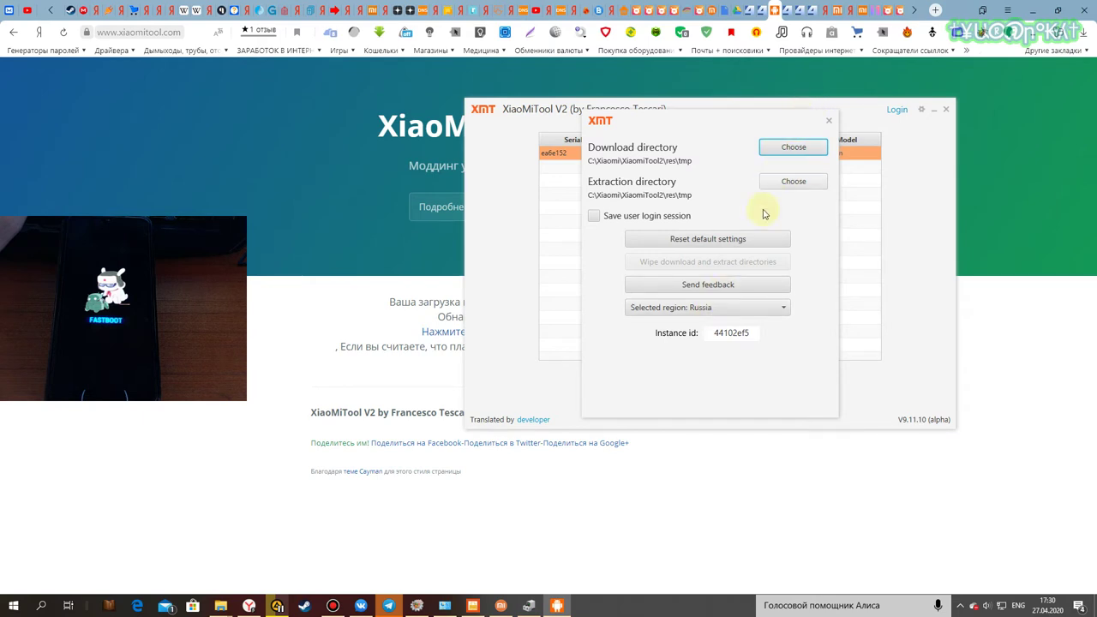
left_click(808, 147)
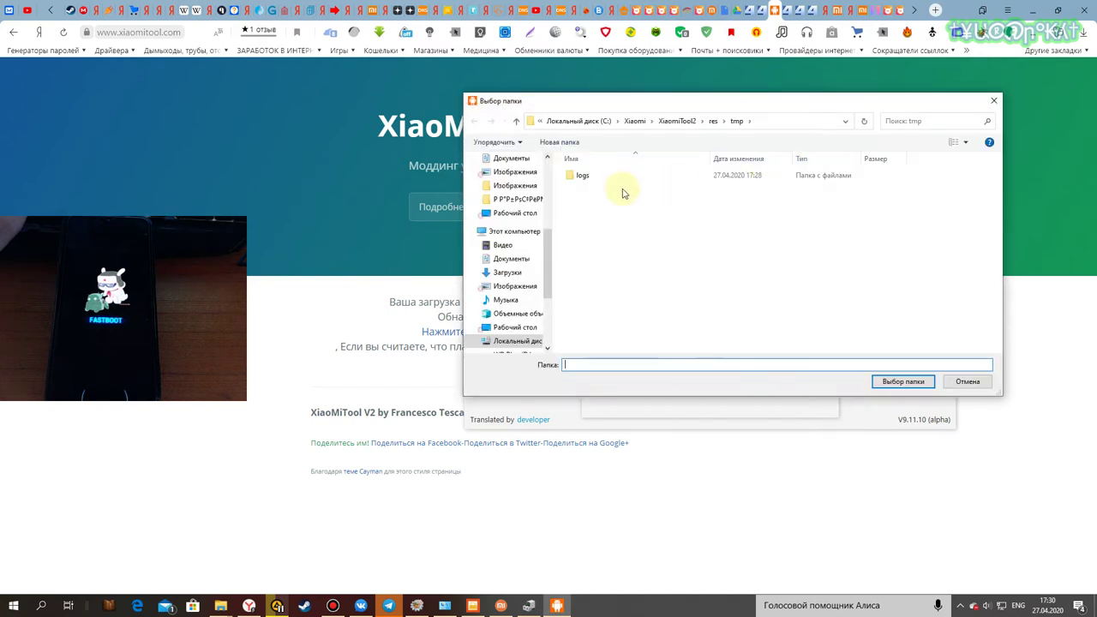
left_click_drag(674, 106, 620, 240)
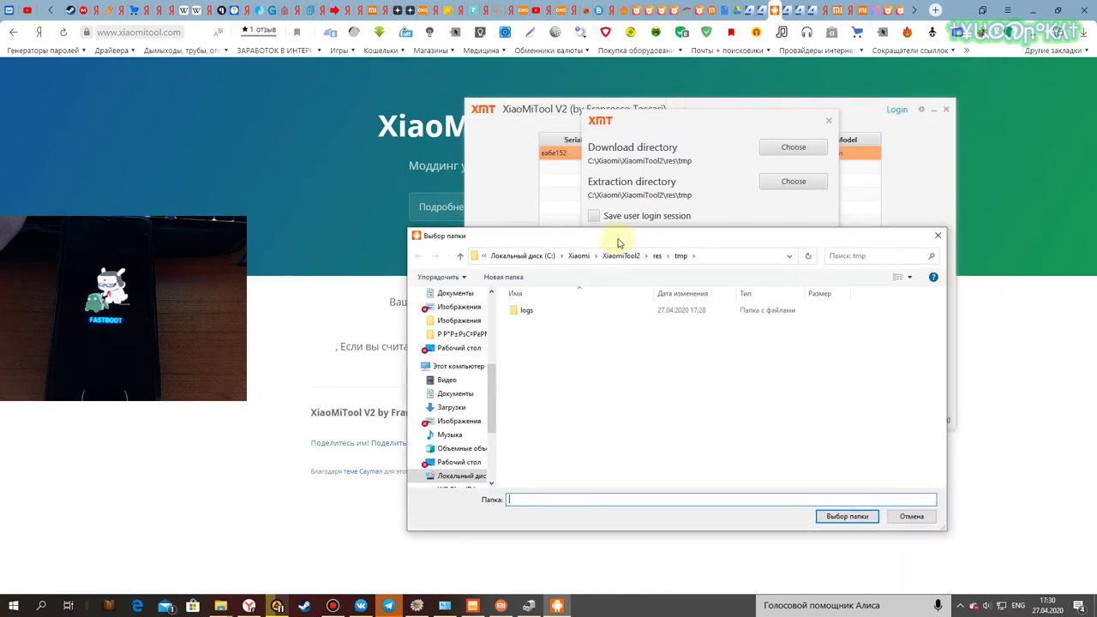
left_click(521, 255)
left_click_drag(583, 293, 799, 296)
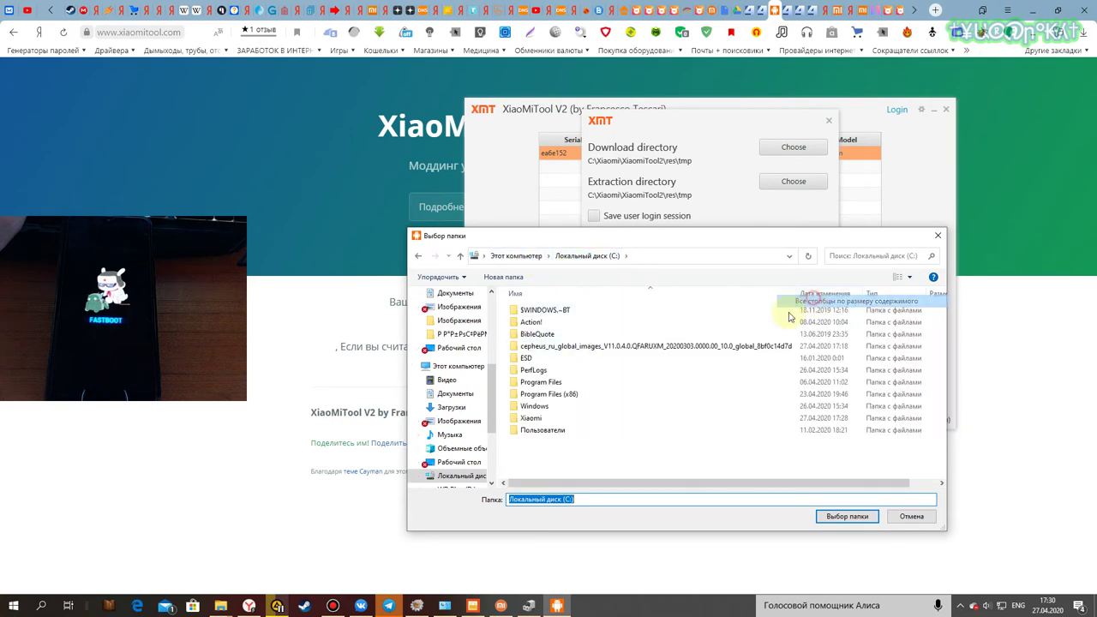
double_click(642, 345)
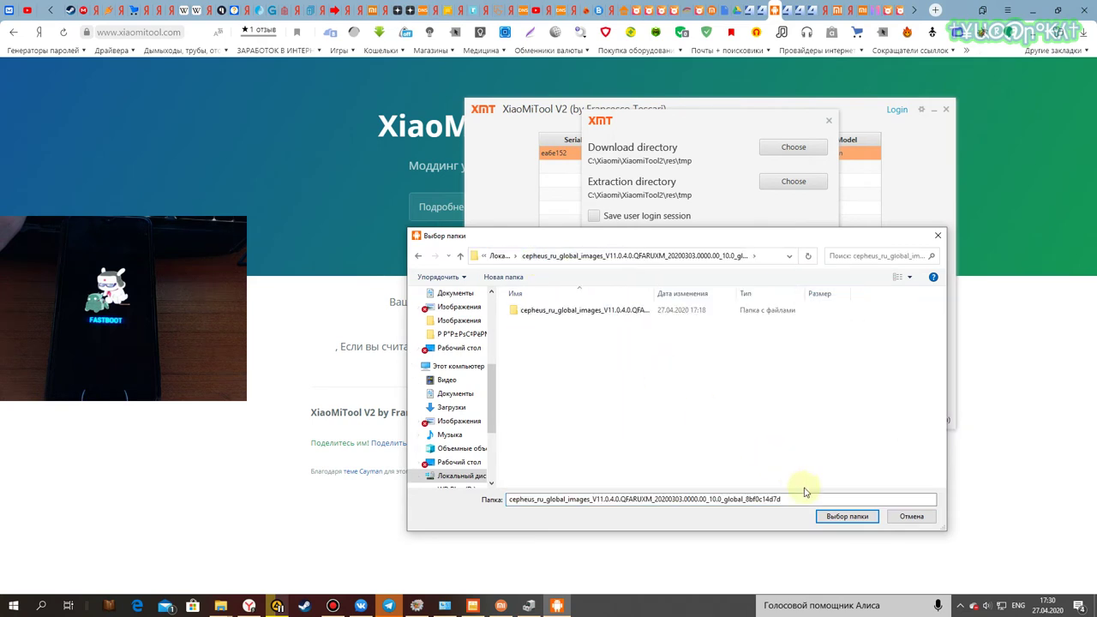
double_click(523, 312)
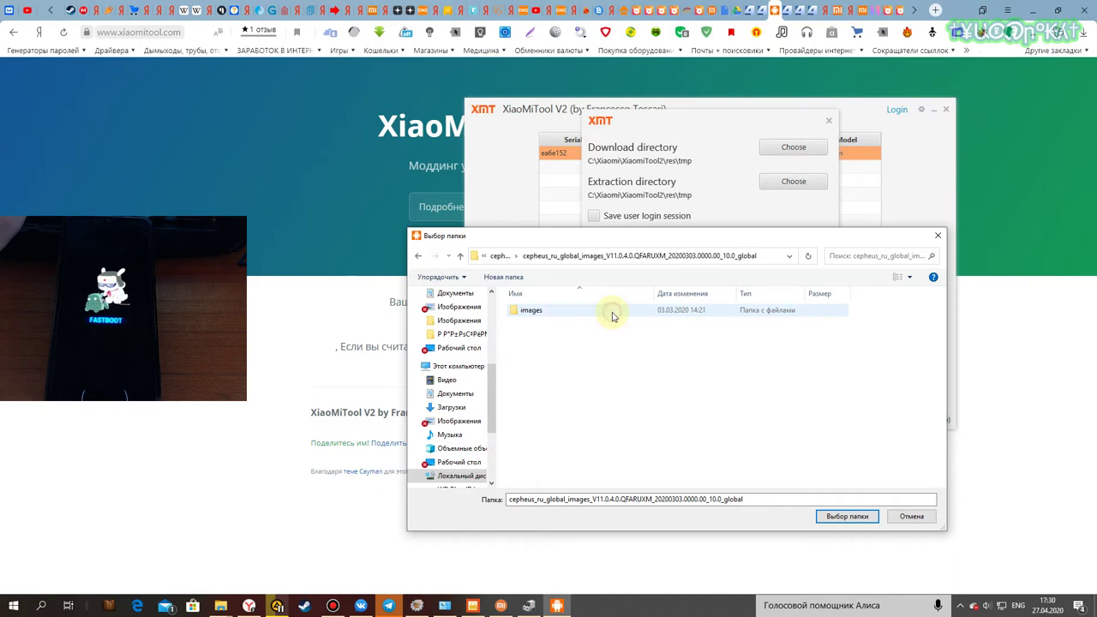
left_click(846, 516)
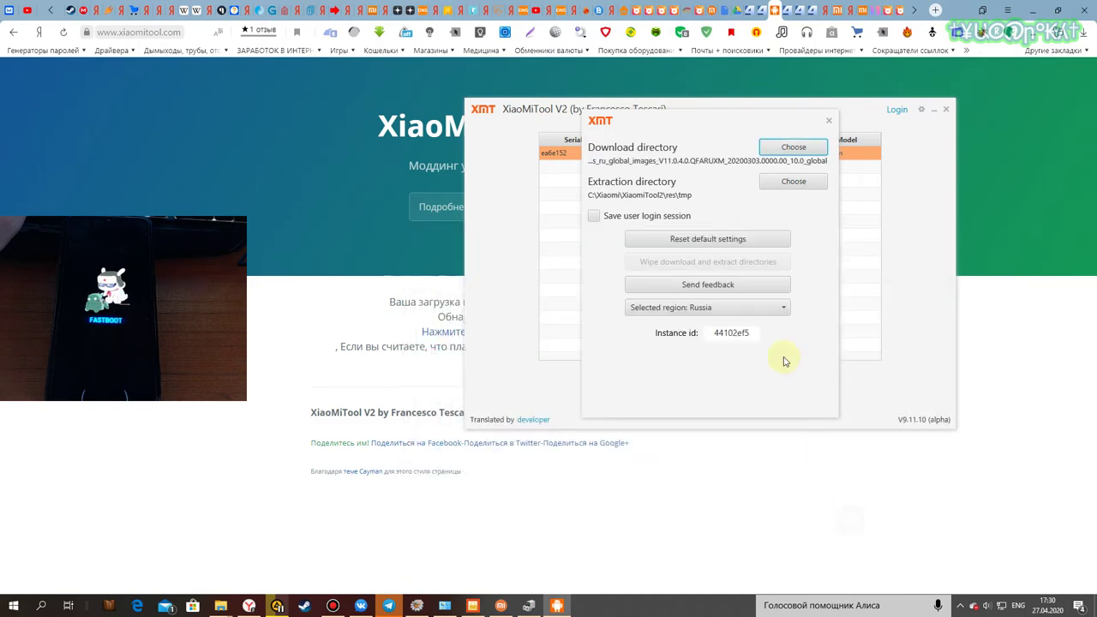
Step: Set the extraction directory to the same innermost cepheus_ru_global_images folder and close the settings
left_click(809, 184)
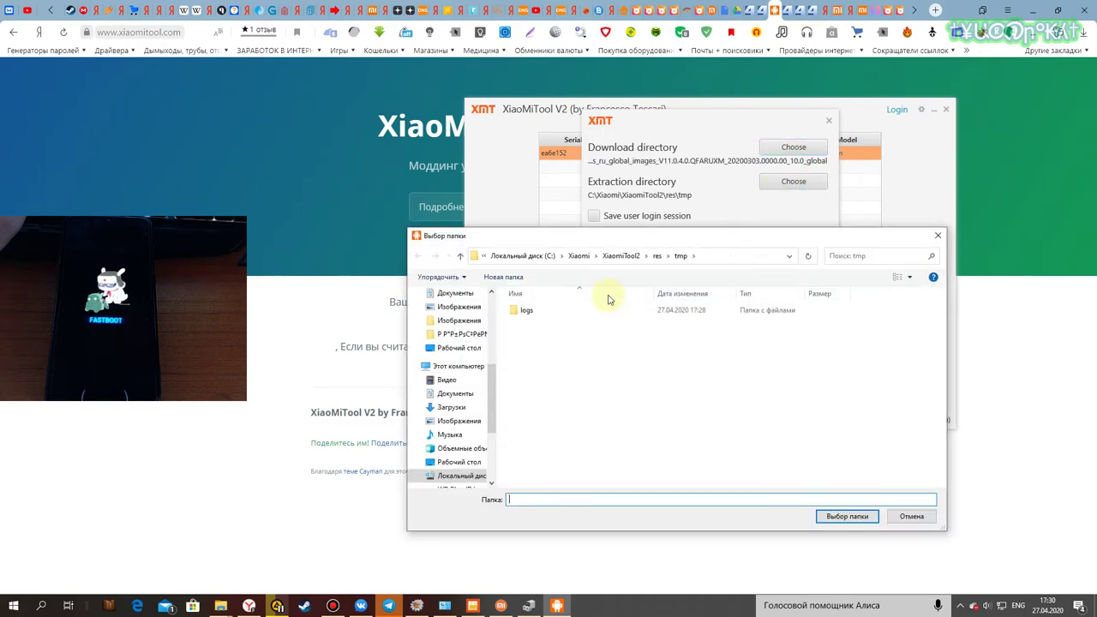
left_click(458, 366)
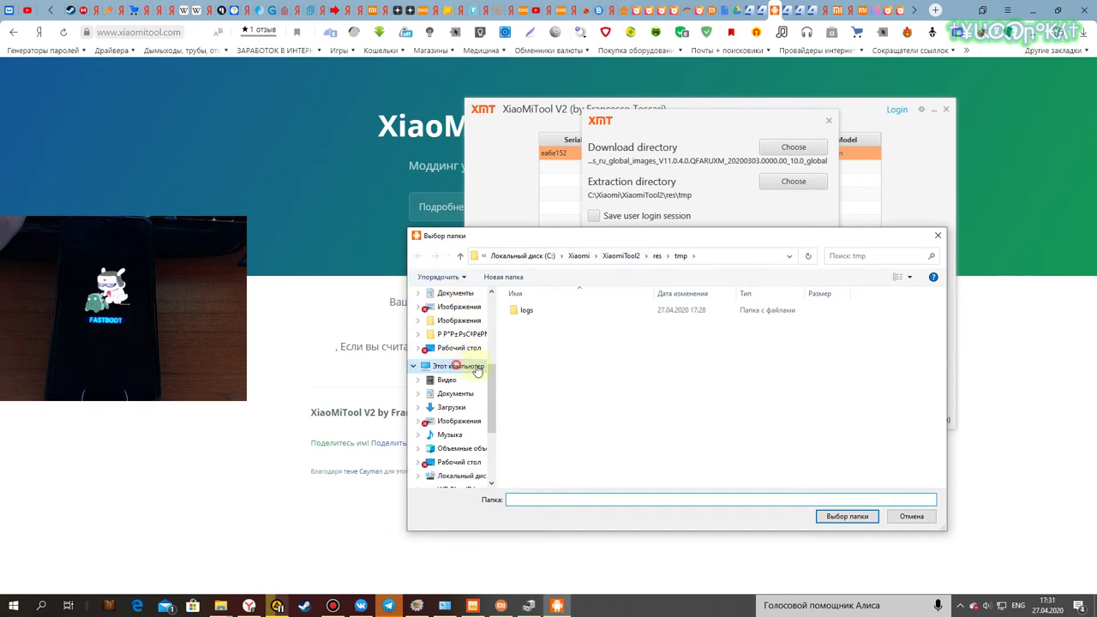
left_click(583, 467)
double_click(583, 467)
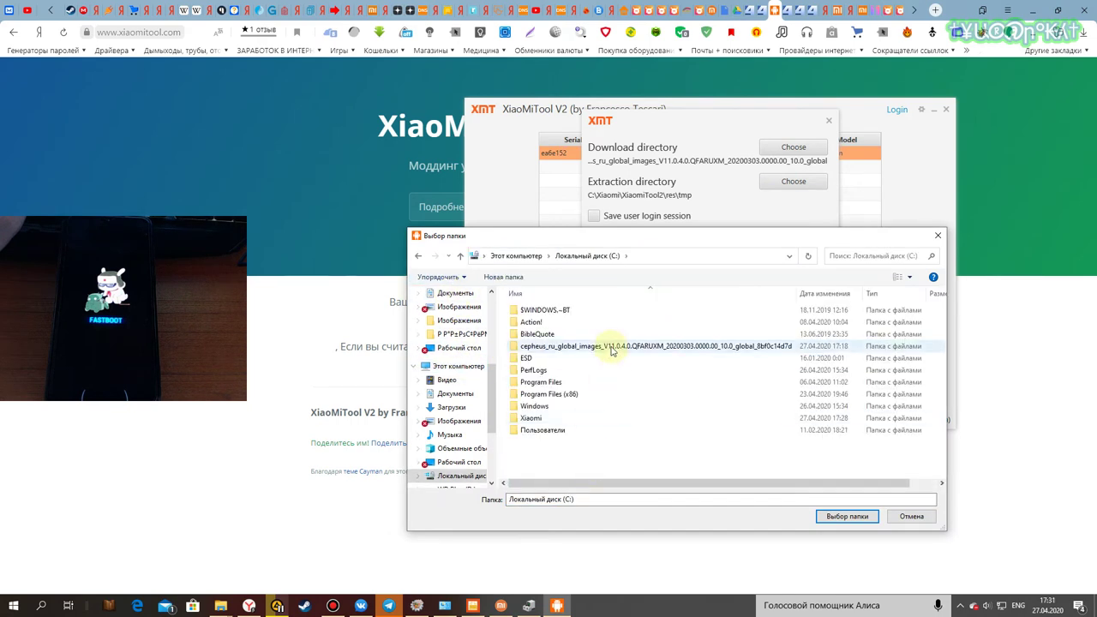
double_click(606, 345)
left_click(591, 312)
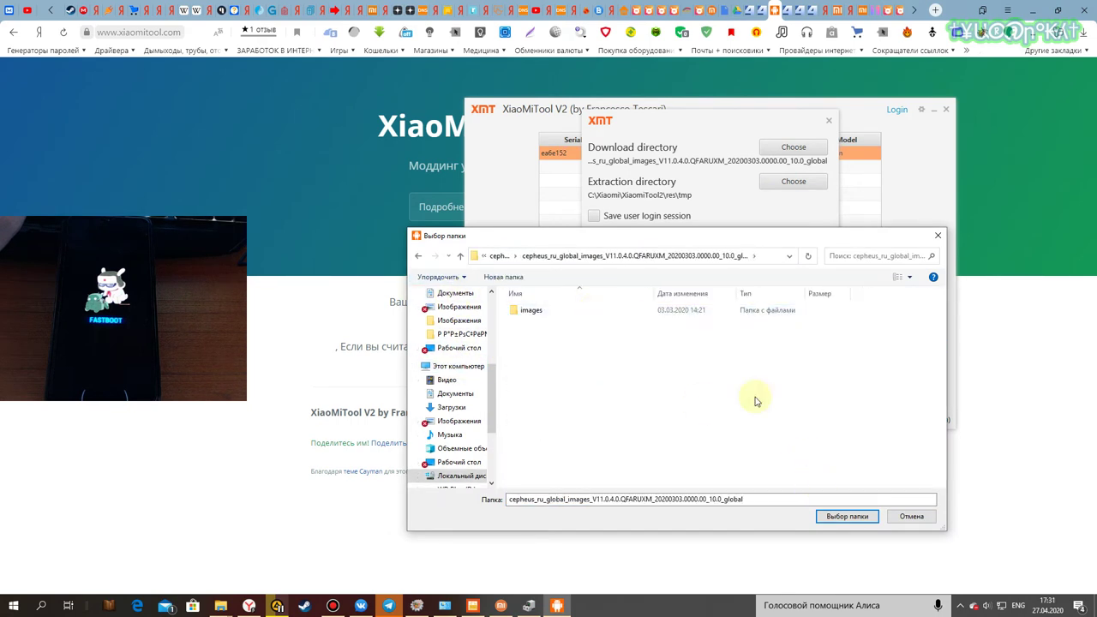
left_click(827, 514)
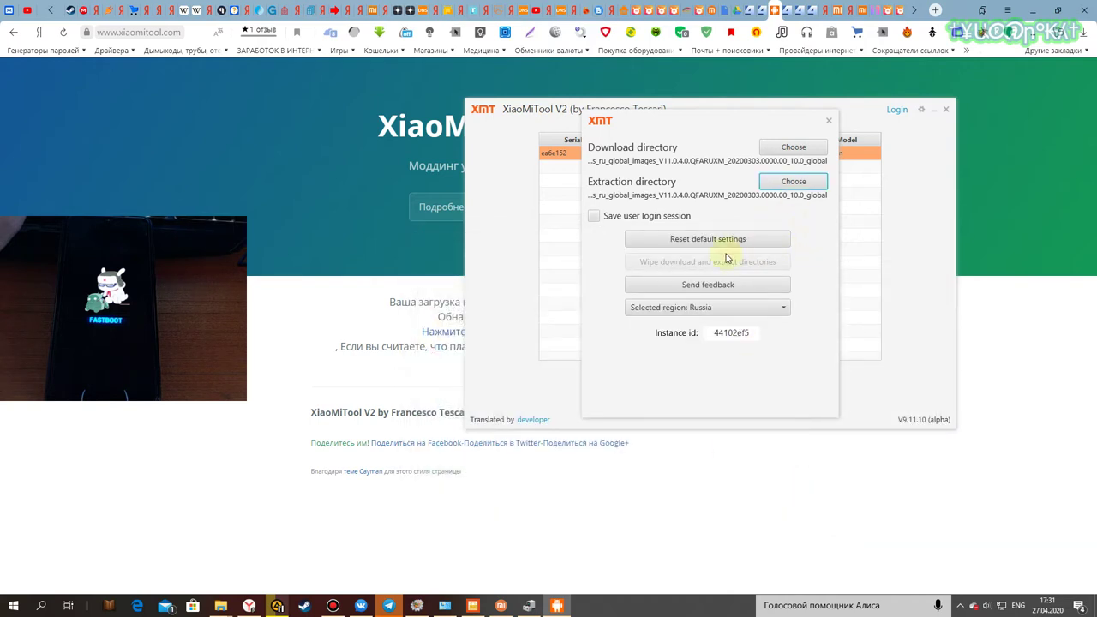
left_click(829, 121)
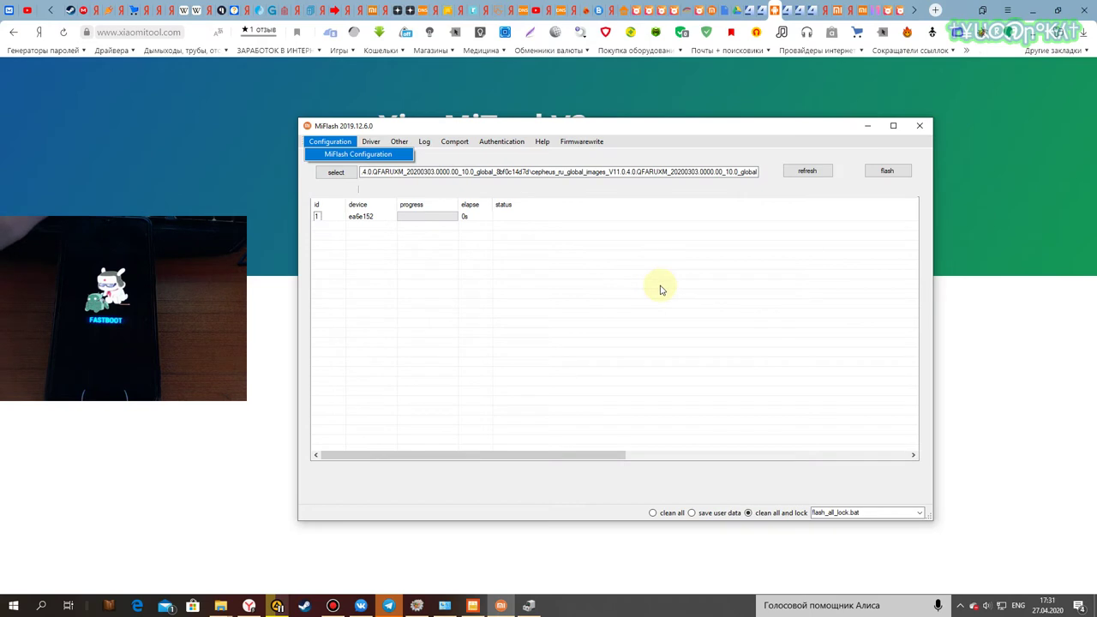
Step: Switch to MiFlash and try flashing the firmware with the clean all and lock option
left_click(660, 290)
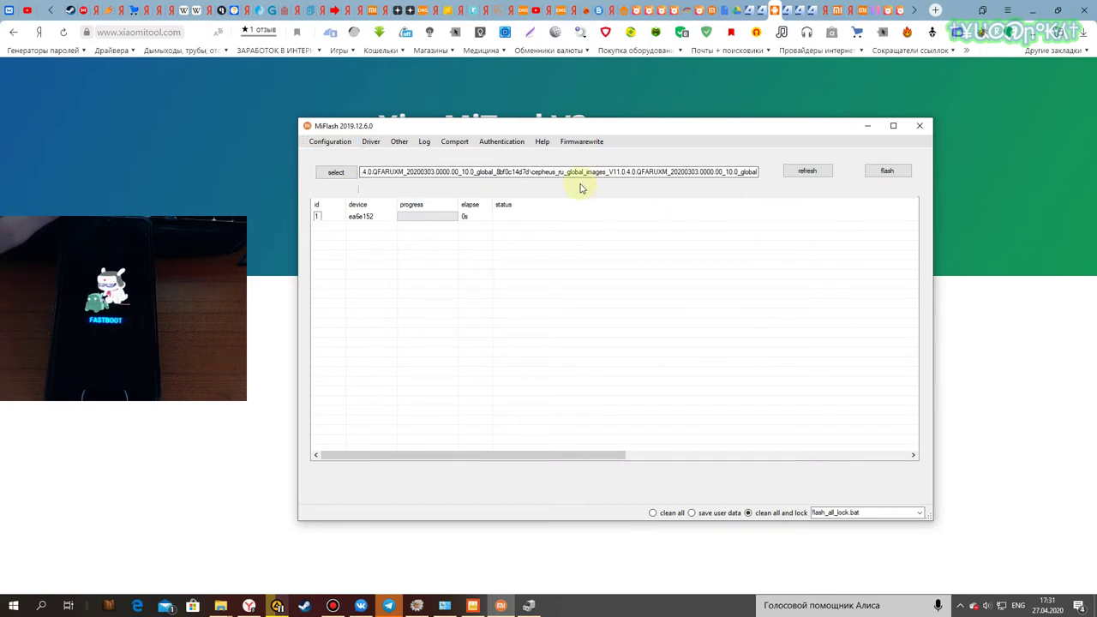
left_click(891, 171)
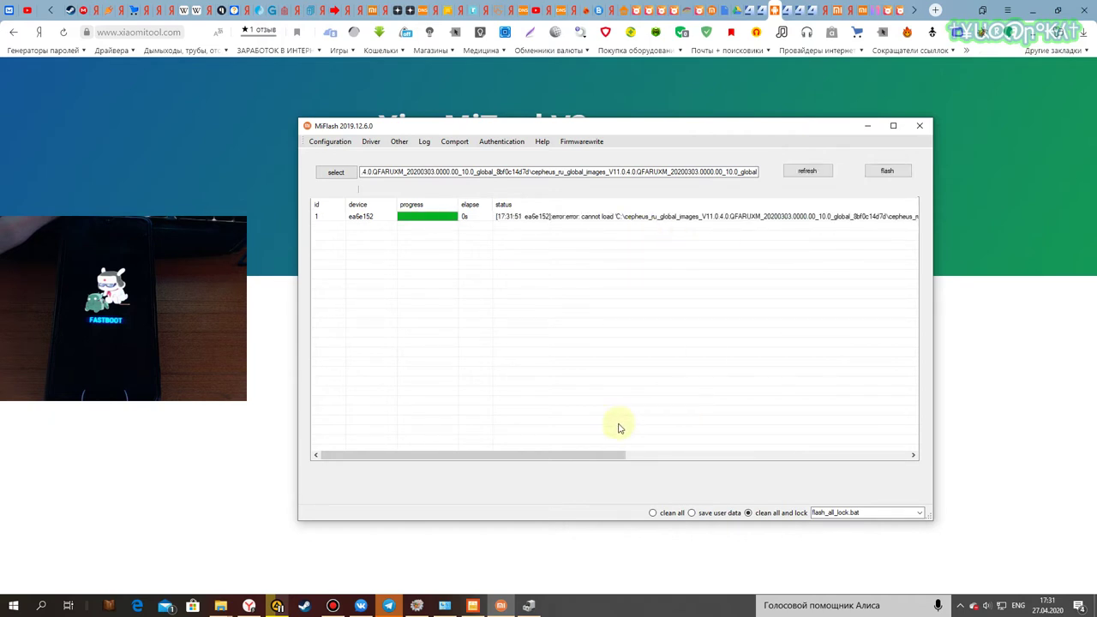
Step: Refresh the MiFlash device list and retry flashing the phone with the clean all and lock option, inspecting the resulting status
left_click_drag(588, 455, 537, 455)
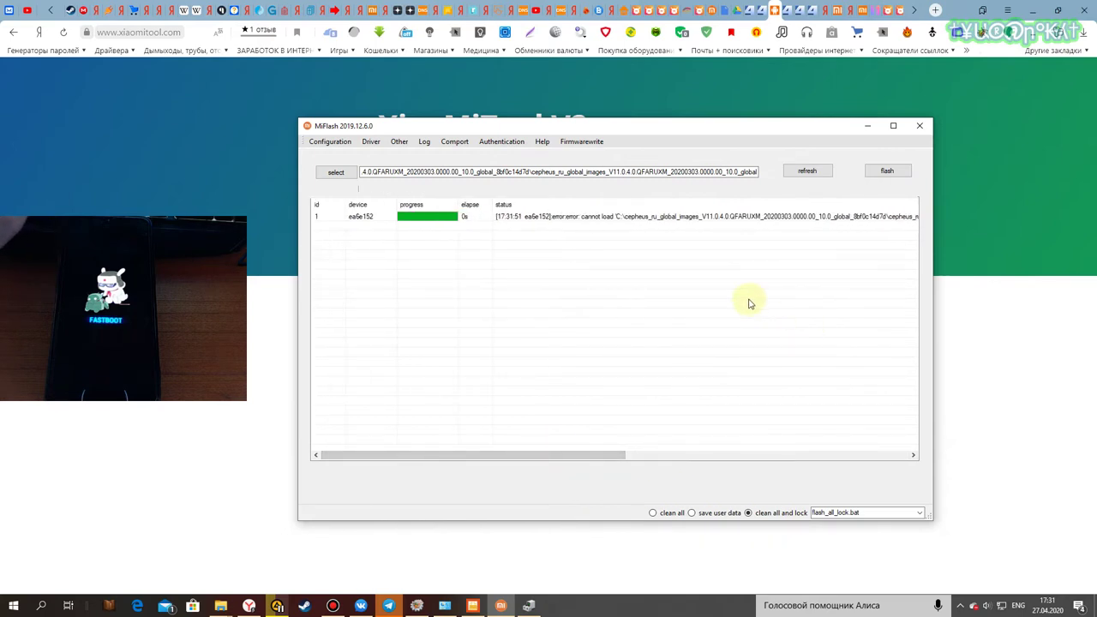
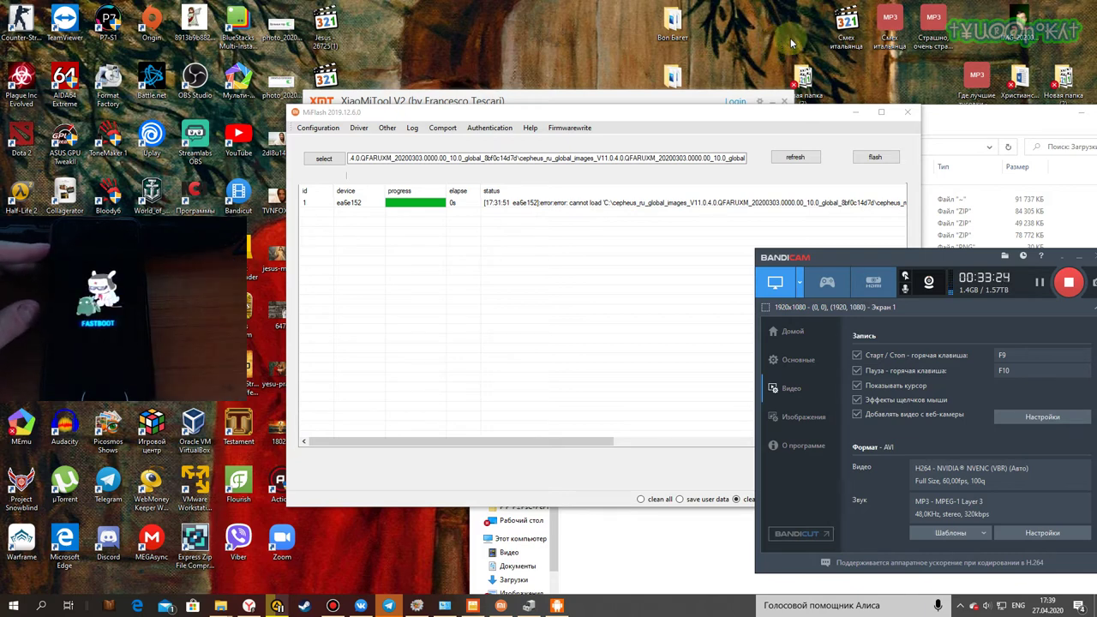
left_click(778, 155)
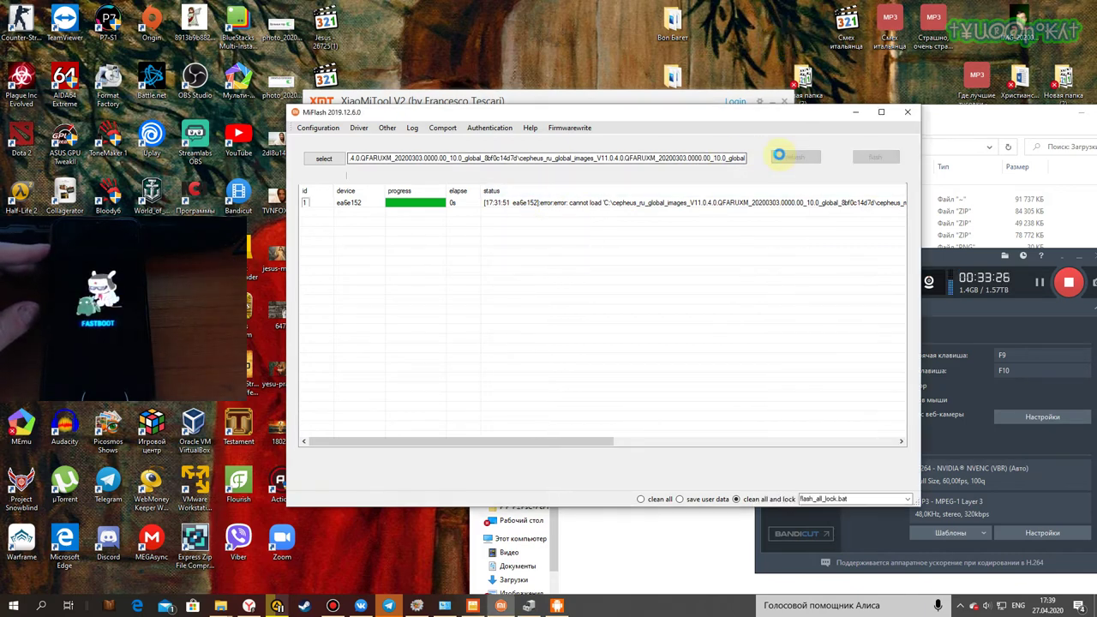
left_click(357, 206)
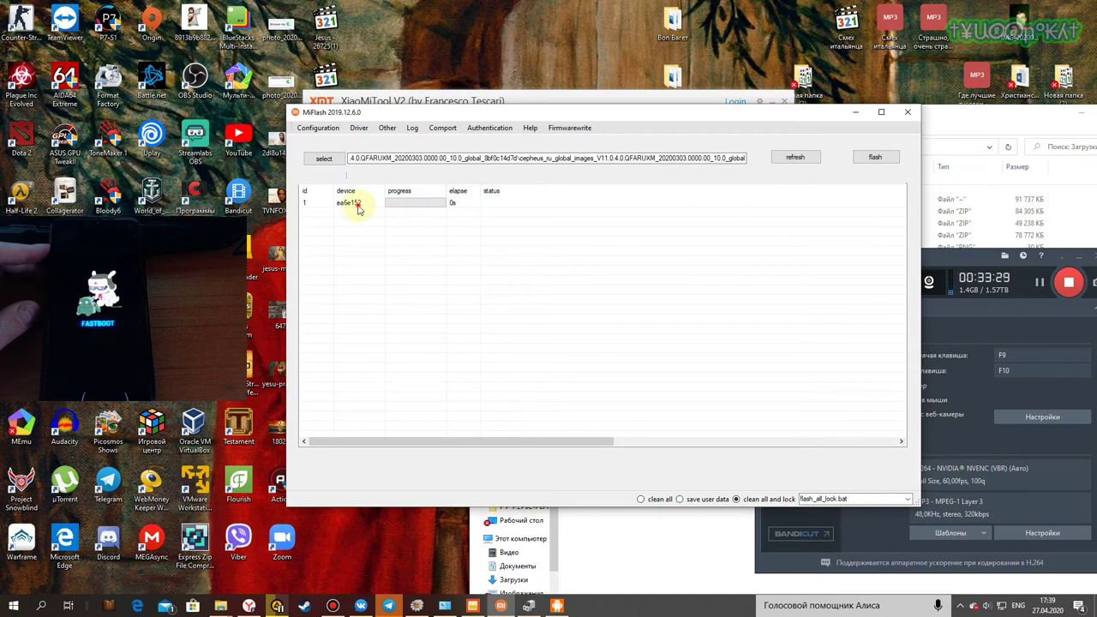
left_click(875, 157)
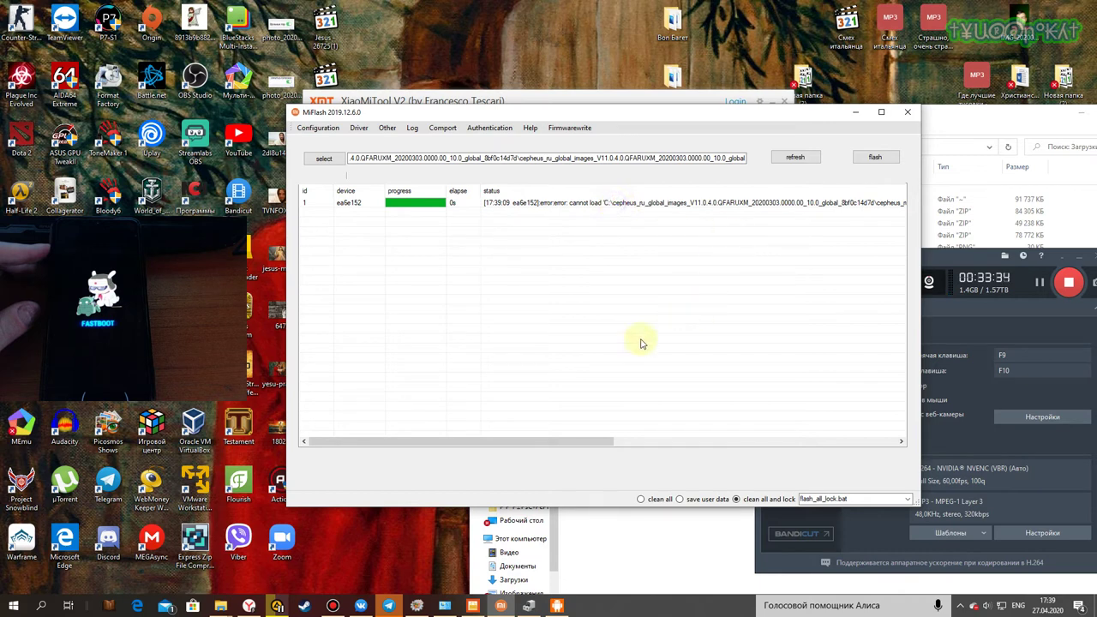
left_click_drag(495, 441, 444, 431)
left_click(967, 254)
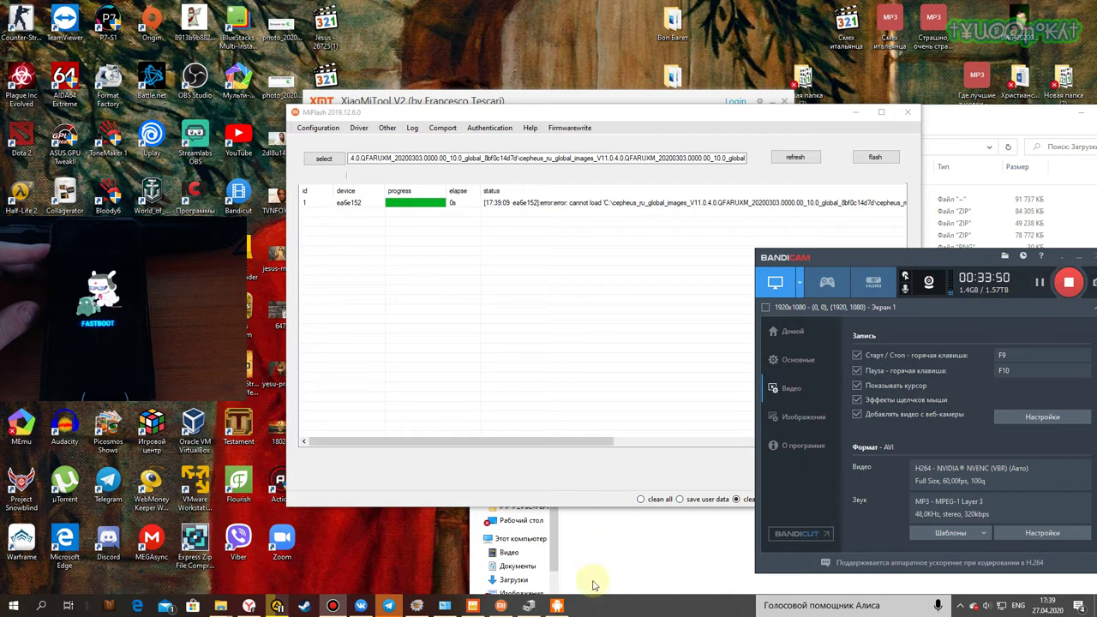
left_click(1040, 284)
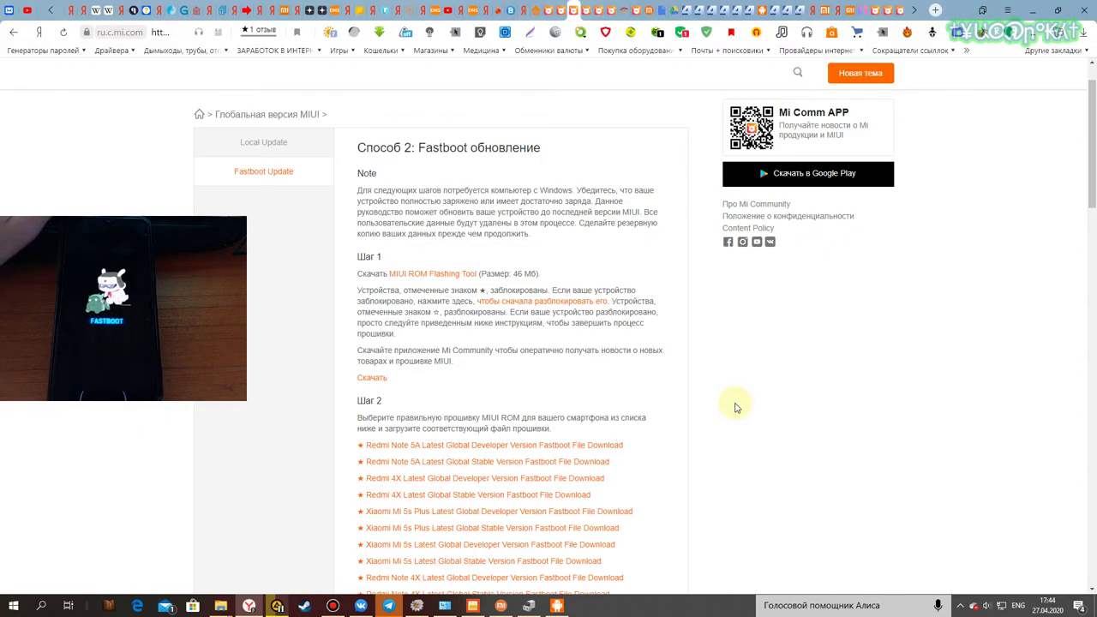
Step: Download the MIUI ROM Flashing Tool and the Xiaomi Mi 9 Latest Russia Stable Version Fastboot File from the Mi Community fastboot update page
left_click(437, 278)
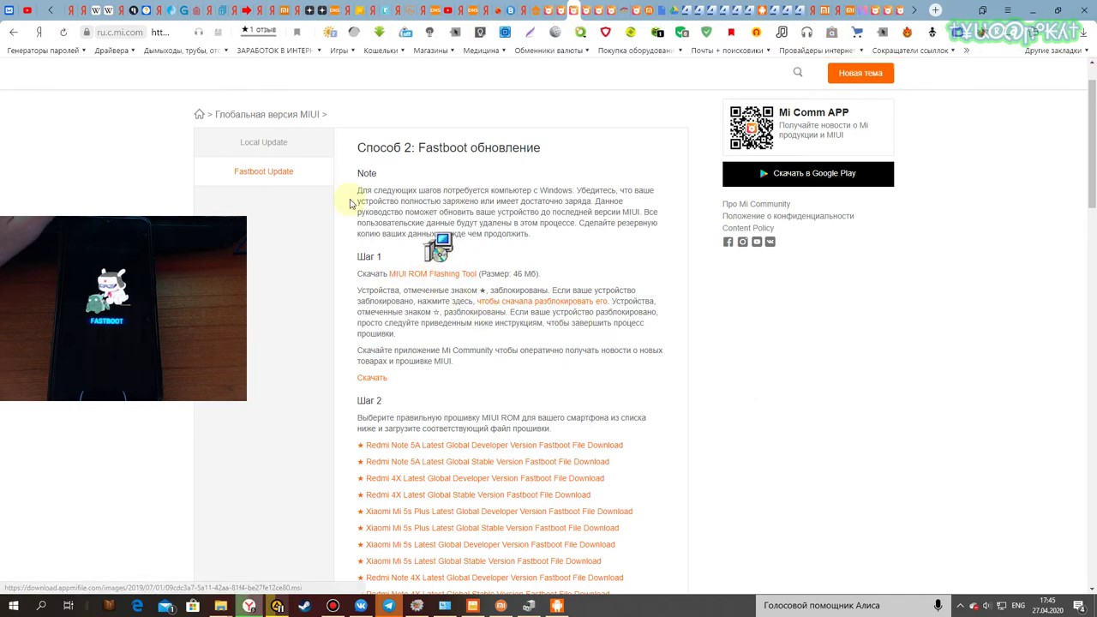
left_click(255, 185)
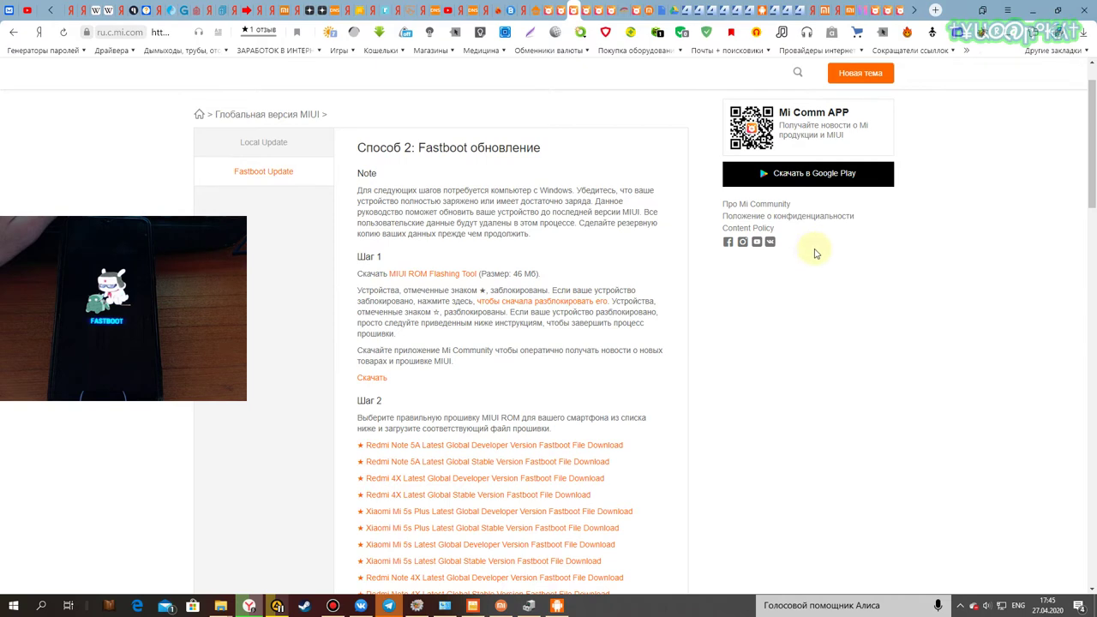
scroll(815, 254, "down", 5)
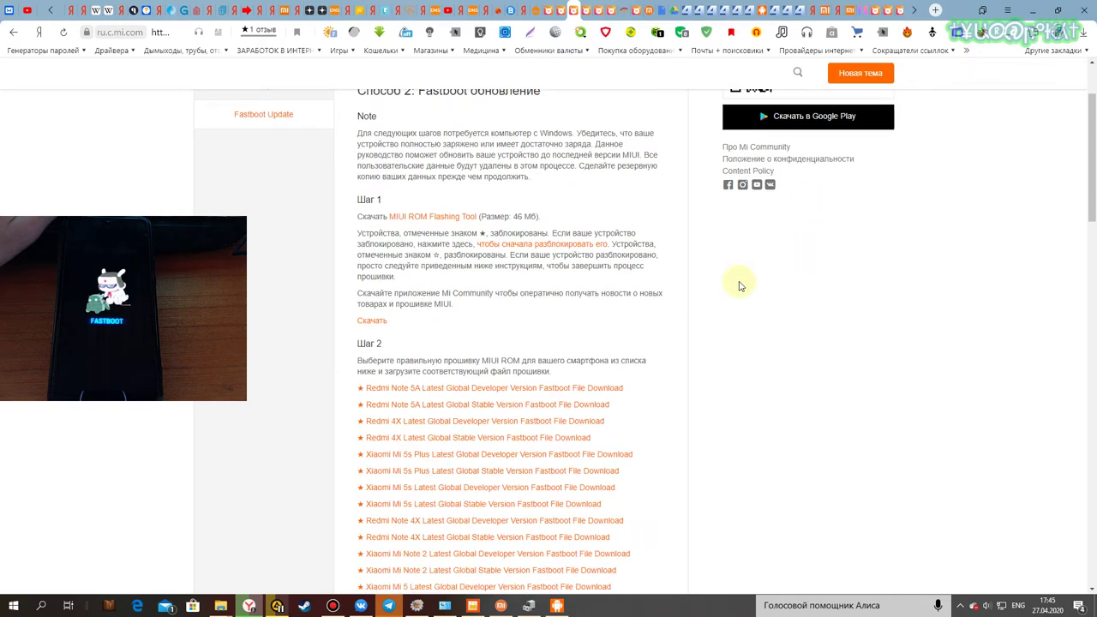
scroll(534, 314, "down", 4)
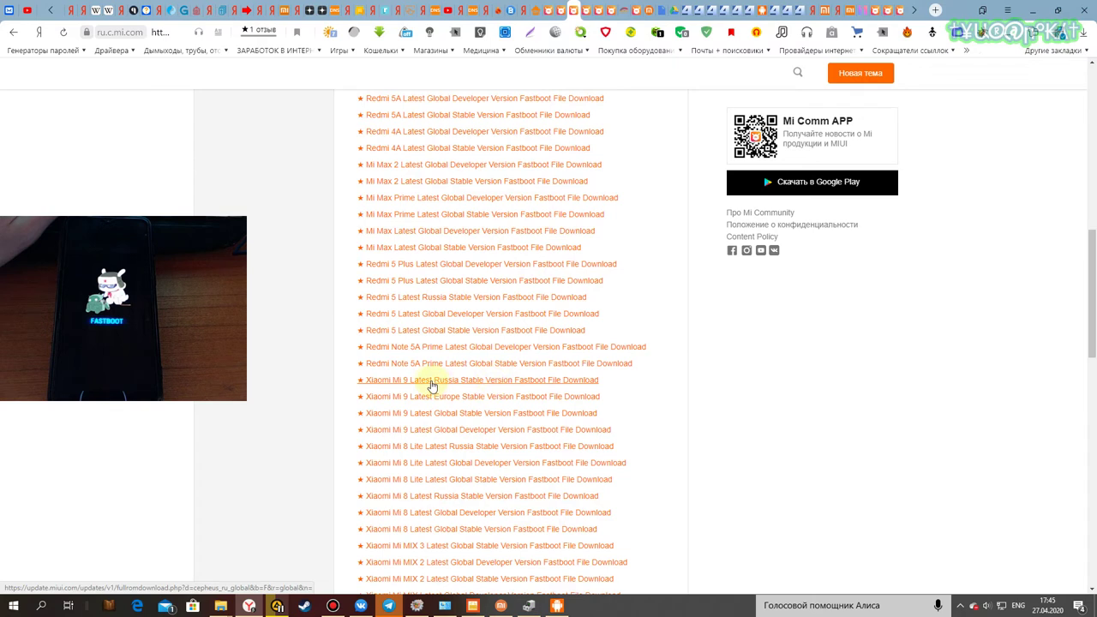
left_click(512, 384)
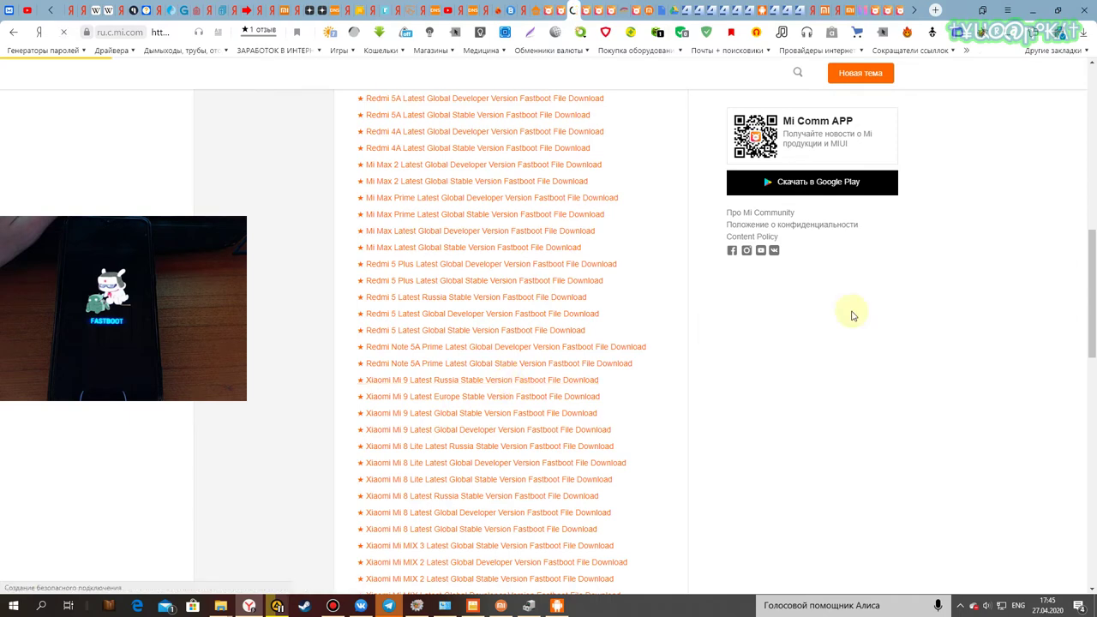
scroll(909, 335, "down", 1)
scroll(916, 338, "down", 5)
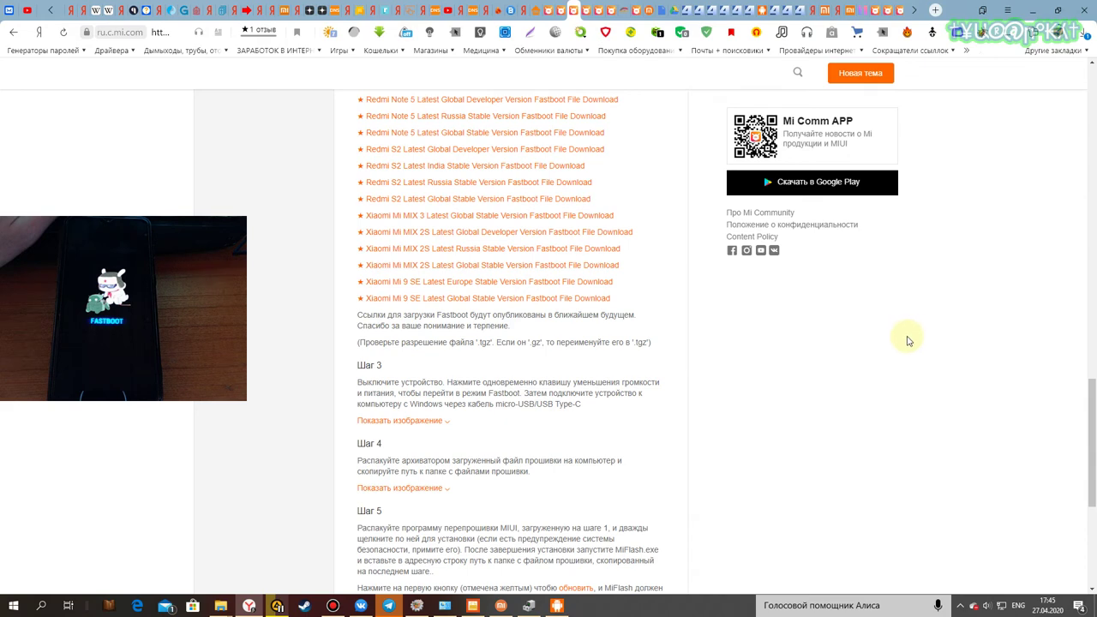
scroll(908, 320, "up", 5)
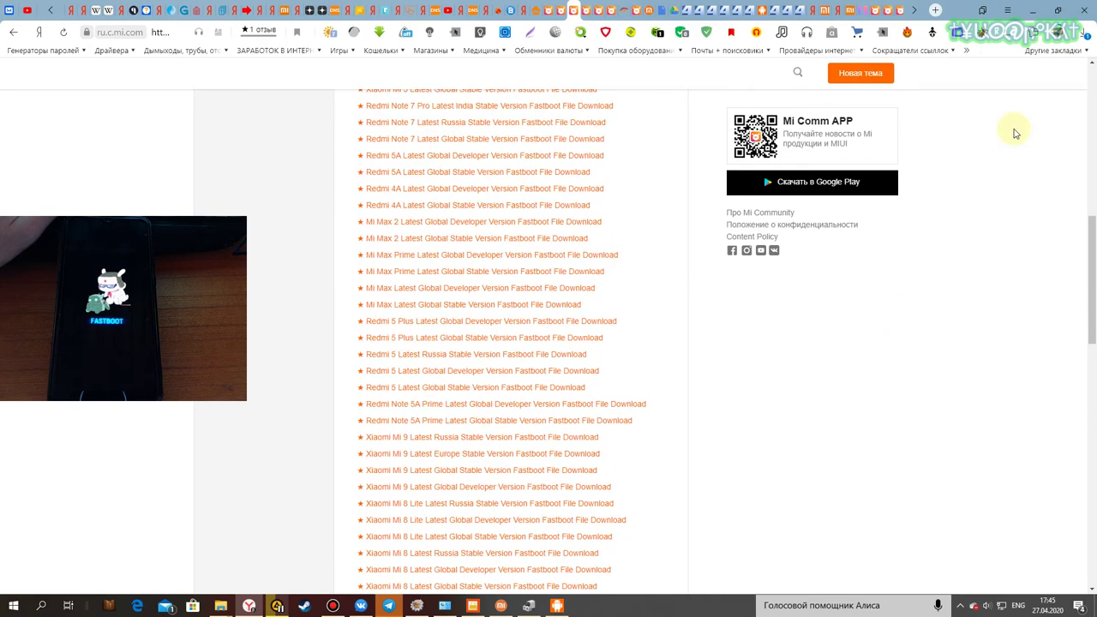
Step: Run the downloaded .msi installer and install XiaoMiFlash for everyone in C:\XiaoMi\XiaoMiFlash\
left_click(1078, 32)
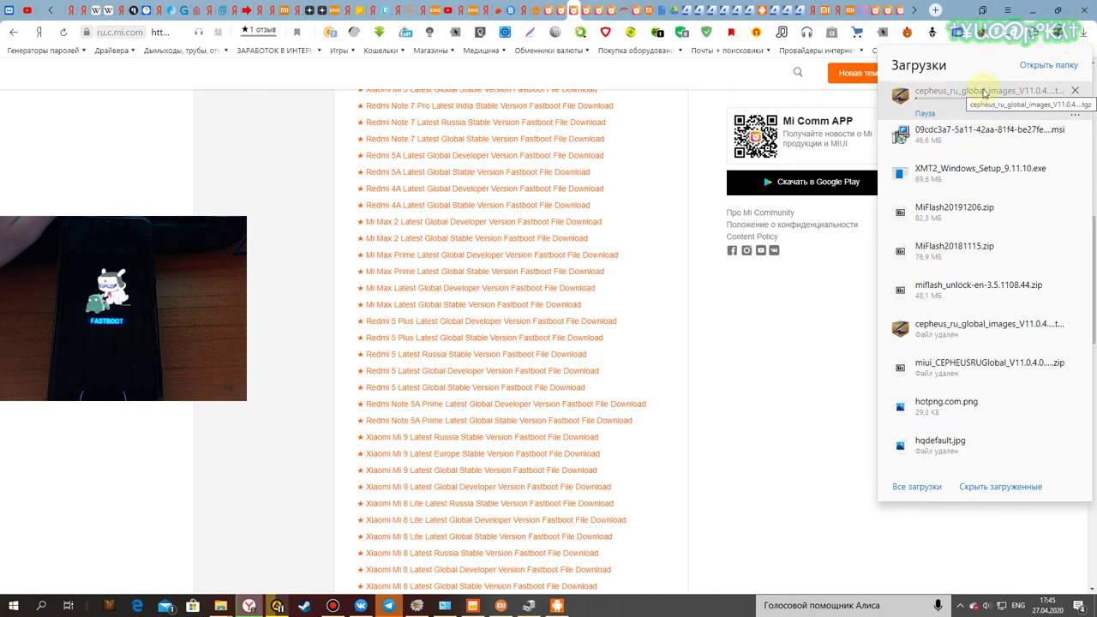
left_click(925, 152)
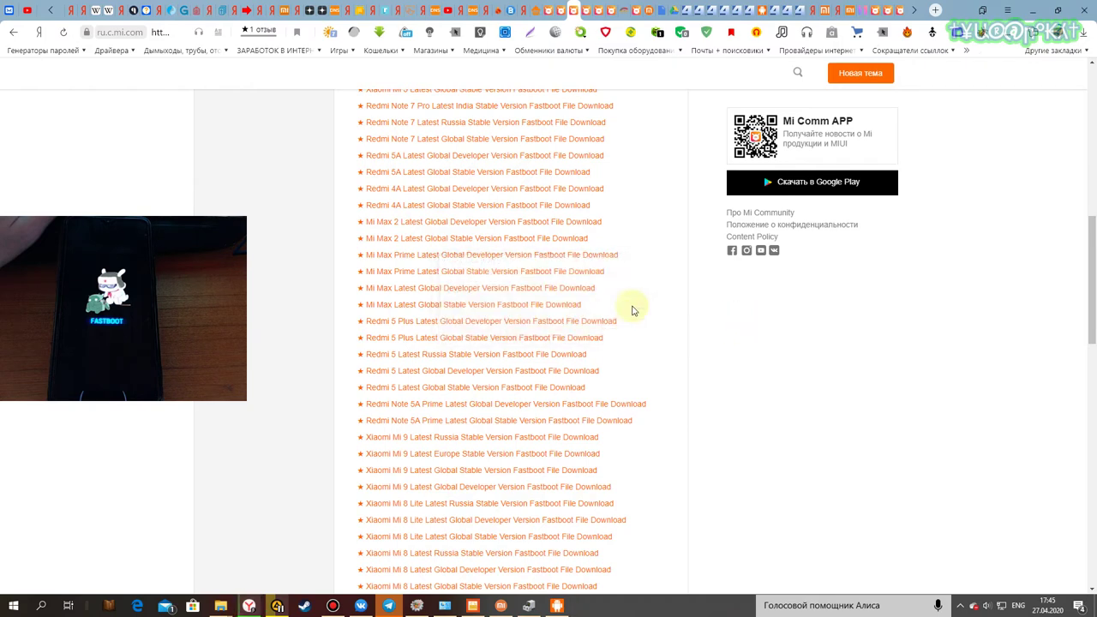
scroll(720, 330, "up", 3)
left_click(658, 400)
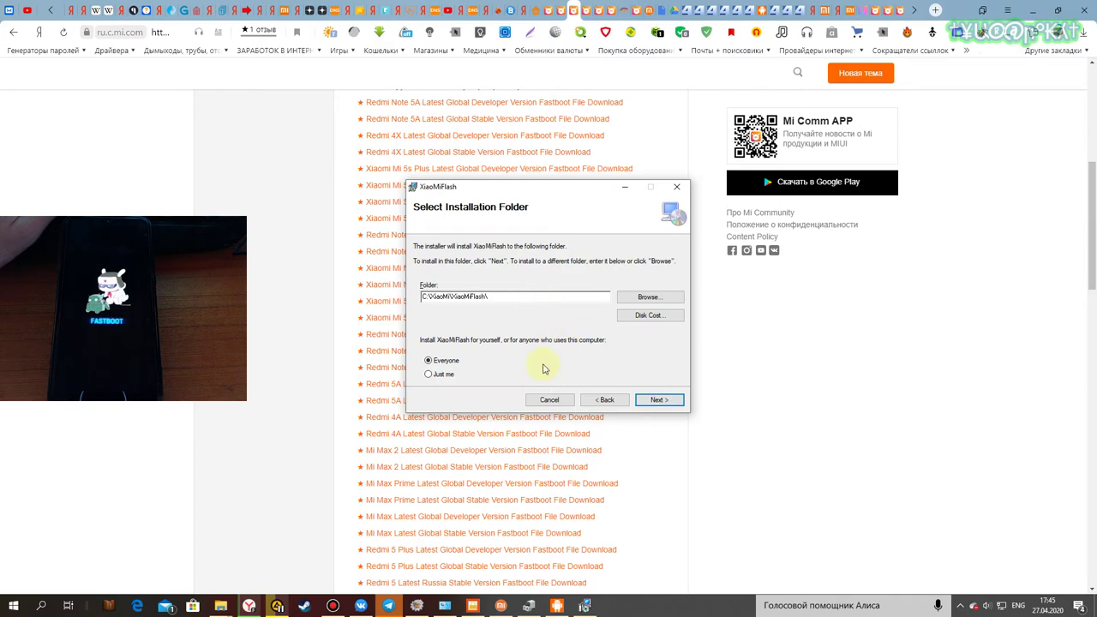
left_click(657, 400)
left_click(657, 401)
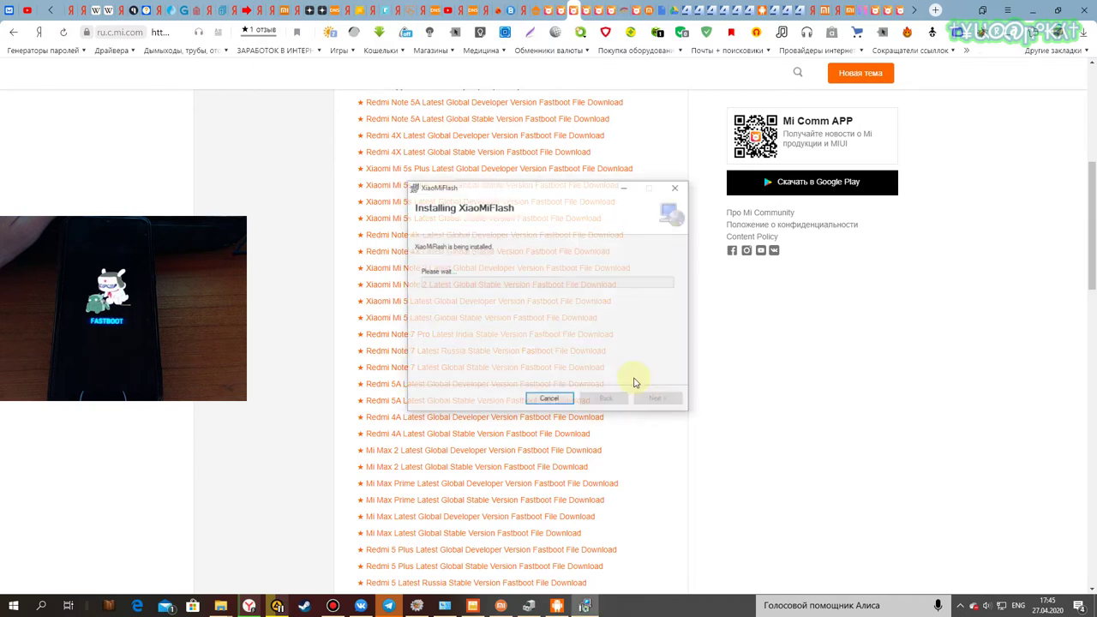
Step: Examine the fastboot update instructions on the page, including the illustrations for steps 3 and 4
scroll(853, 381, "up", 5)
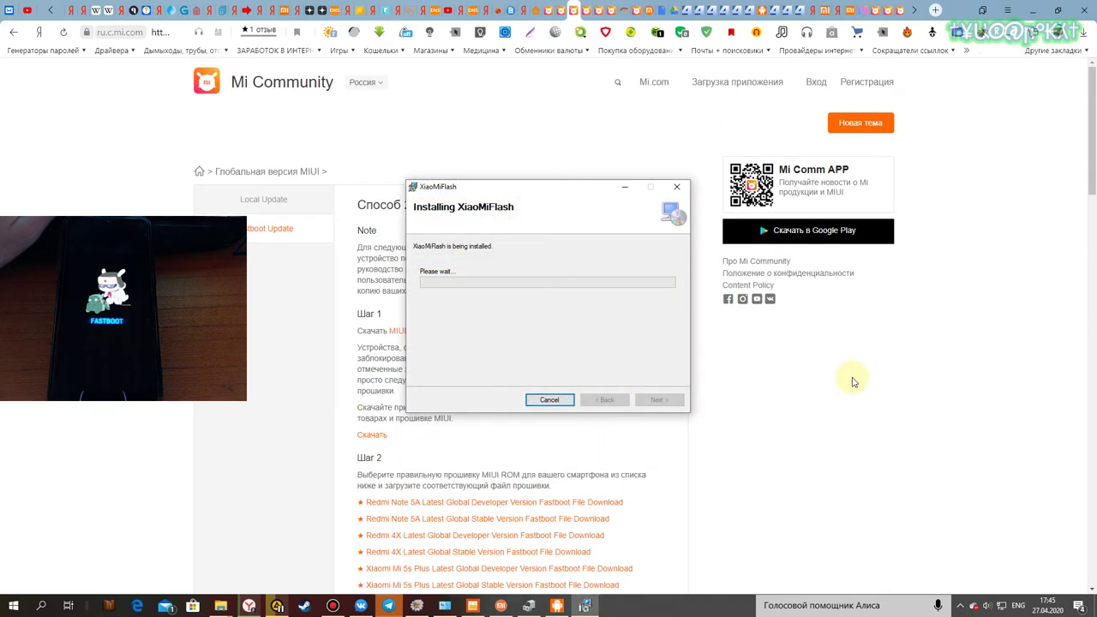
scroll(804, 374, "down", 3)
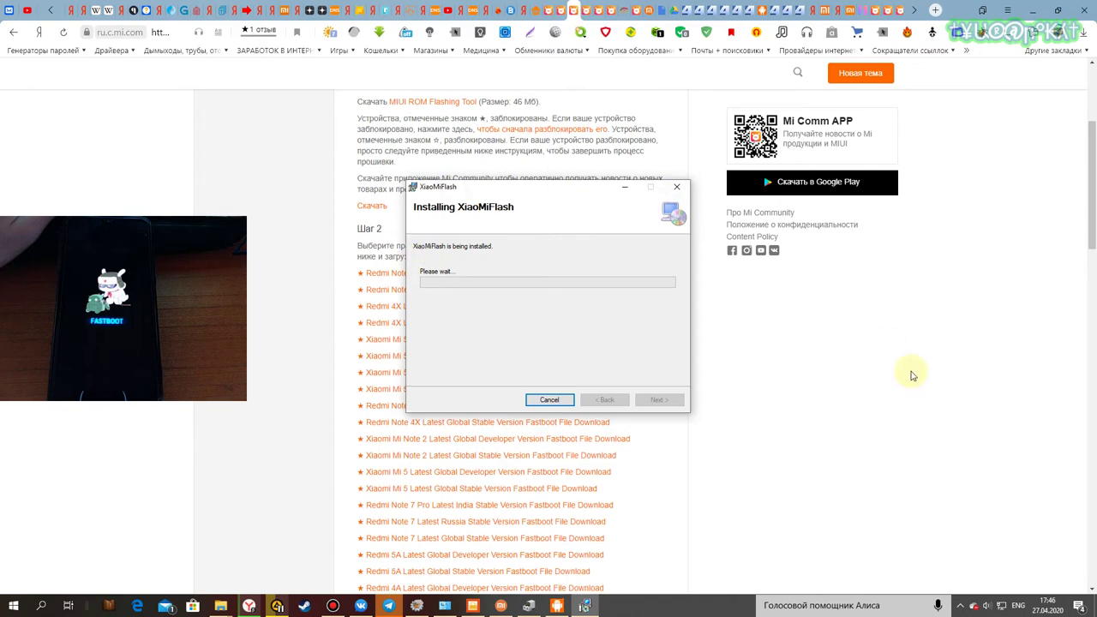
scroll(911, 374, "down", 6)
scroll(911, 374, "down", 6)
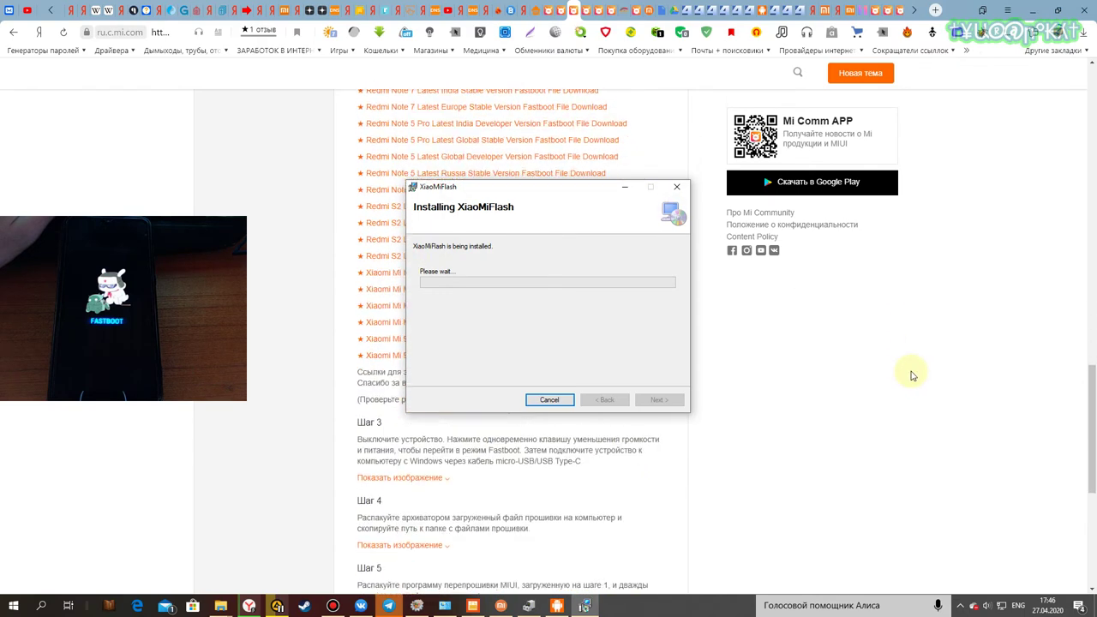
scroll(878, 359, "down", 1)
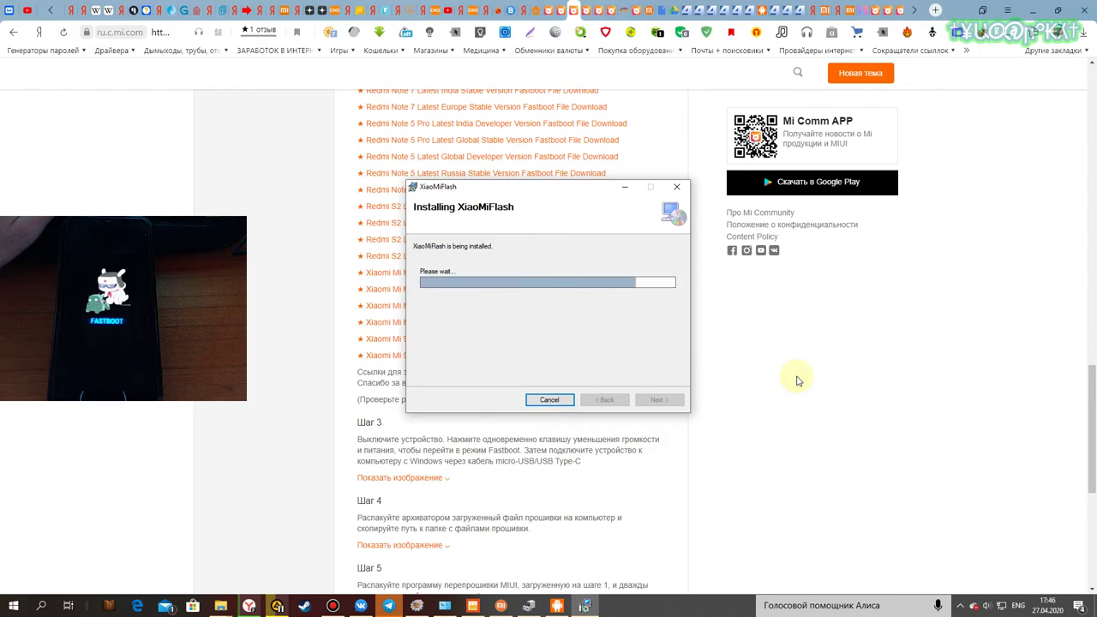
scroll(798, 380, "down", 1)
left_click(437, 420)
scroll(600, 426, "down", 1)
scroll(674, 428, "down", 2)
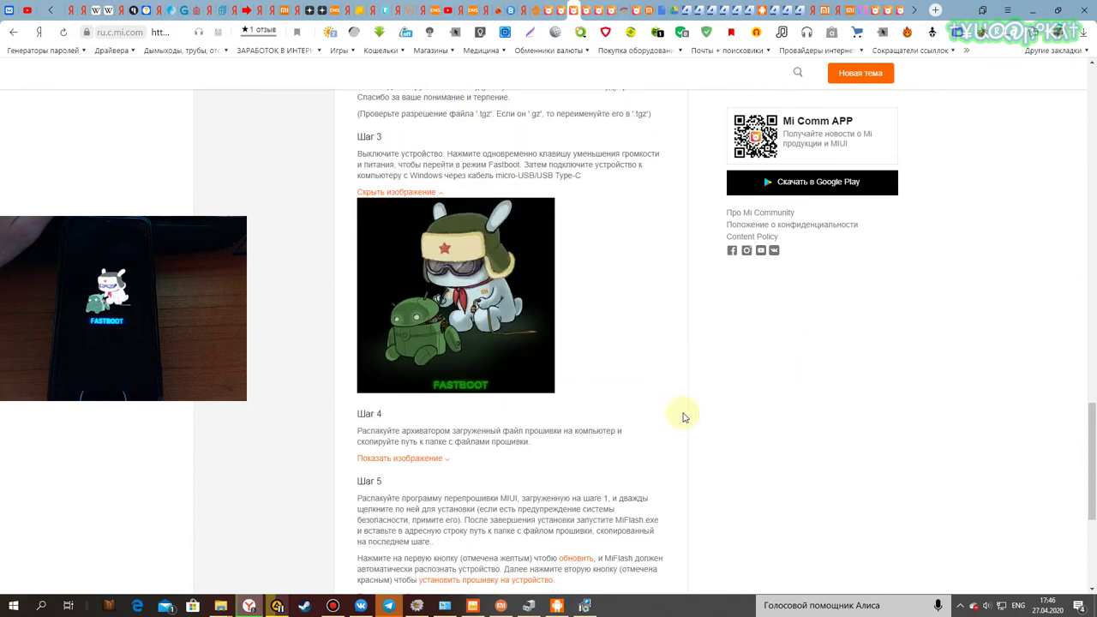
scroll(683, 417, "down", 1)
scroll(684, 417, "down", 1)
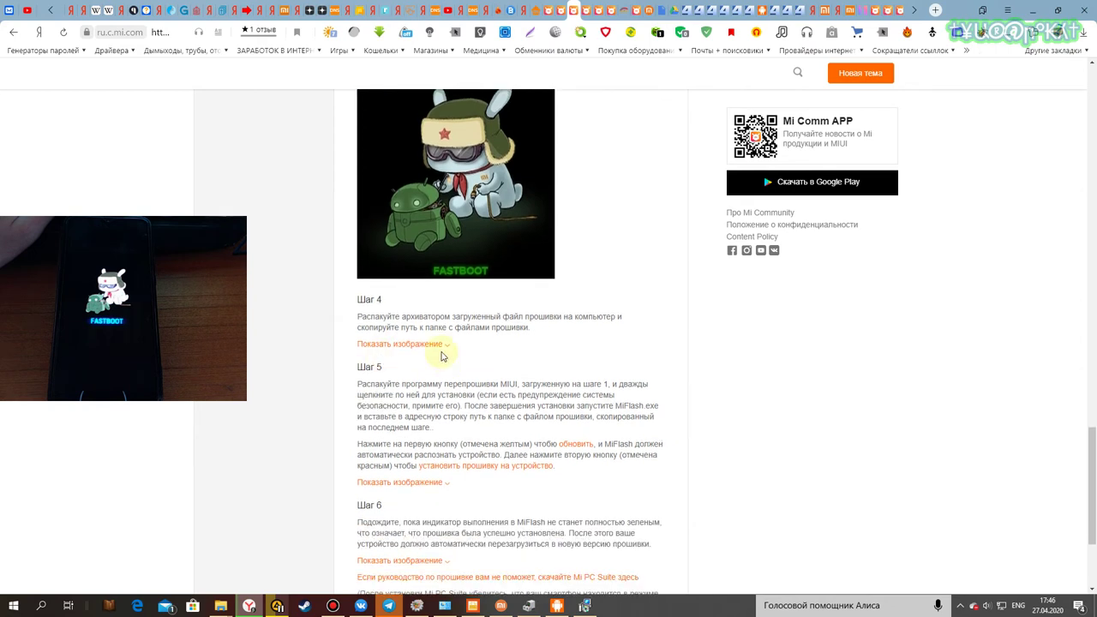
left_click(443, 346)
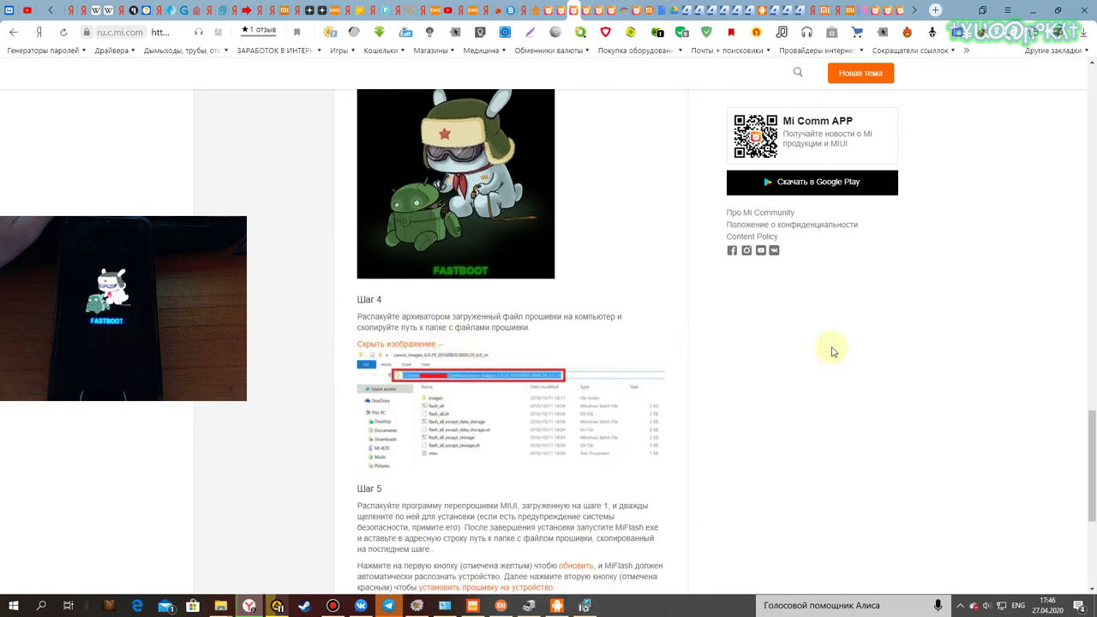
scroll(831, 351, "down", 1)
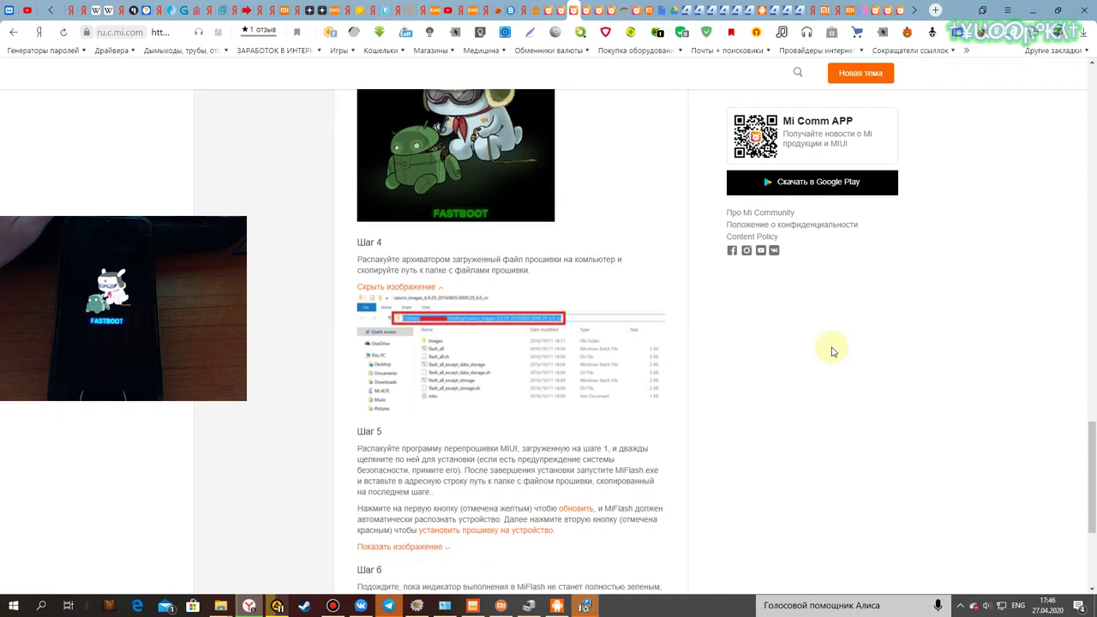
scroll(831, 352, "down", 1)
Step: Return to the XiaoMiFlash installer and close it to finish the installation
left_click(583, 606)
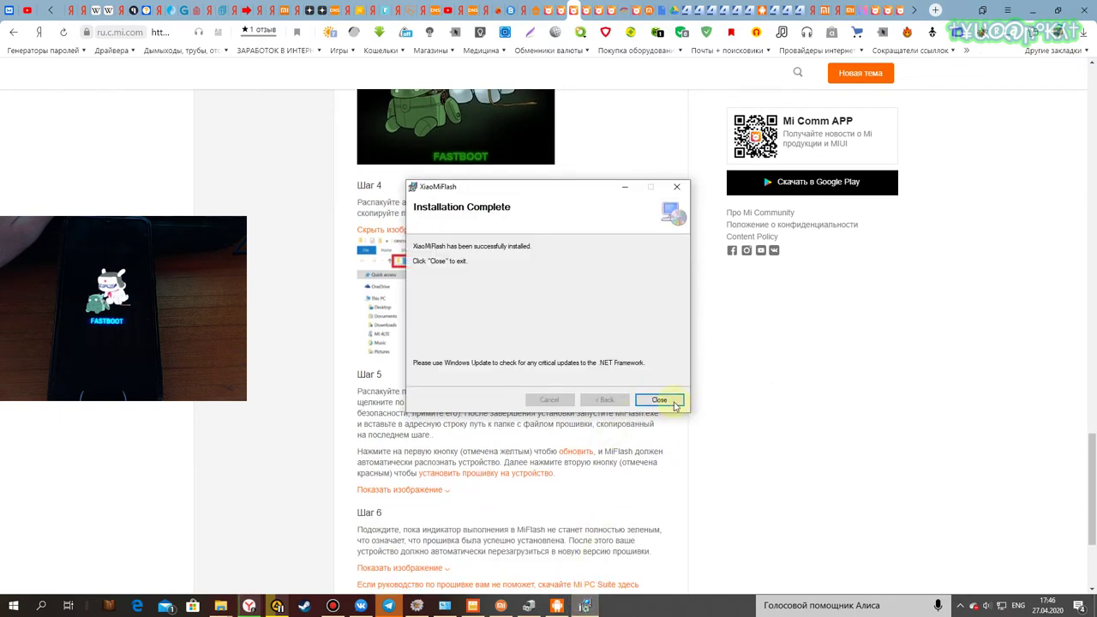
left_click(659, 400)
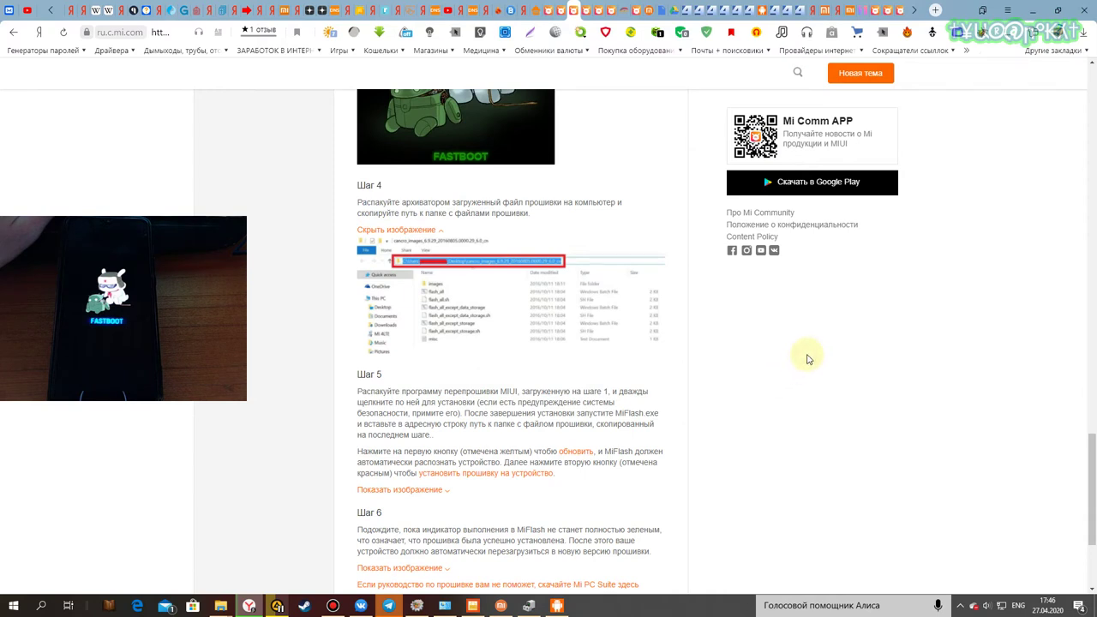
scroll(808, 358, "down", 1)
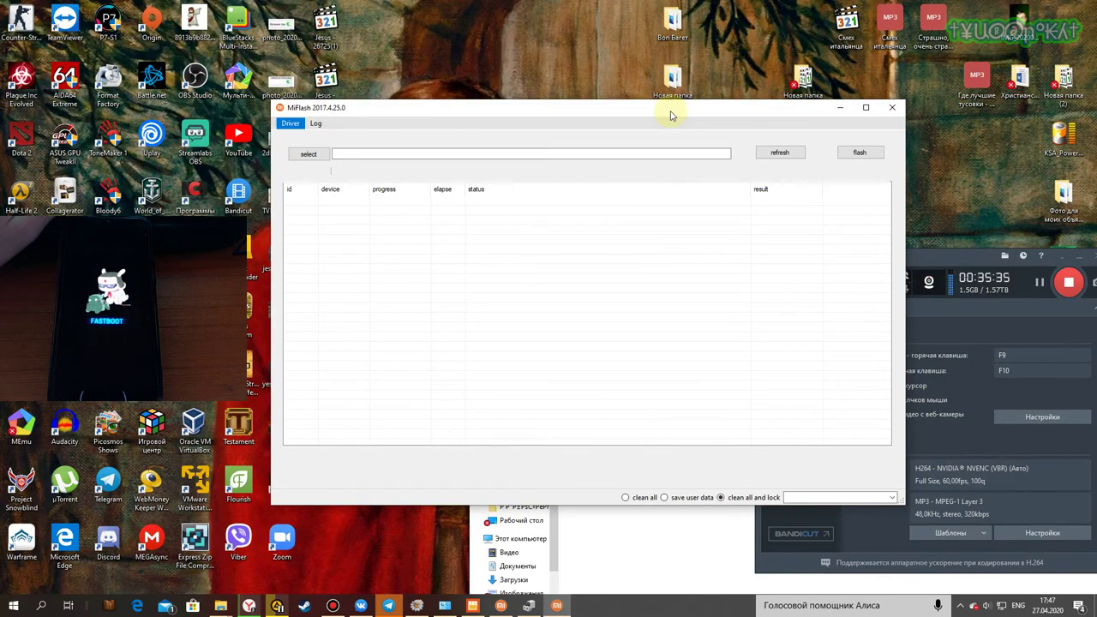
Step: Reposition the MiFlash 2017.4.25.0 window and refresh its device list to detect the fastboot phone
left_click_drag(669, 111, 731, 111)
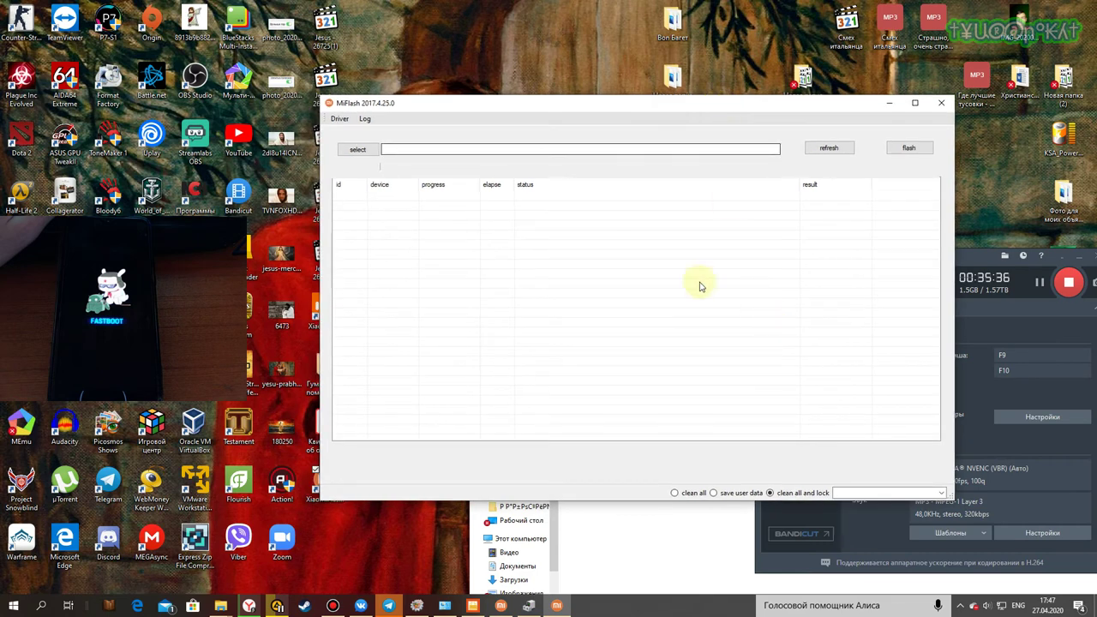
left_click_drag(409, 108, 502, 109)
left_click(456, 151)
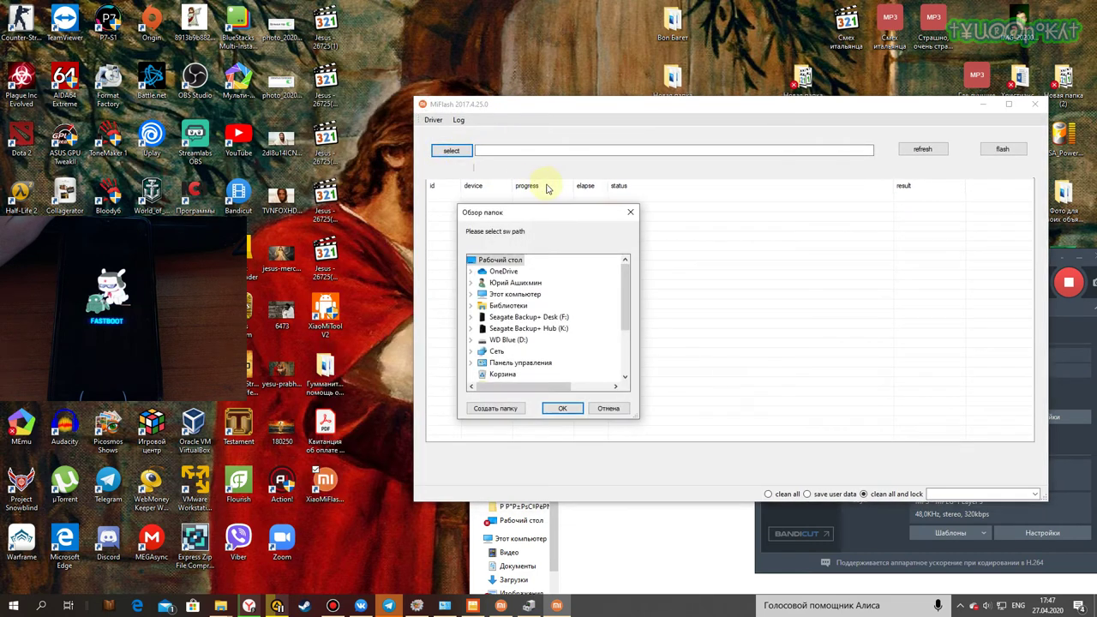
left_click(629, 213)
left_click(925, 147)
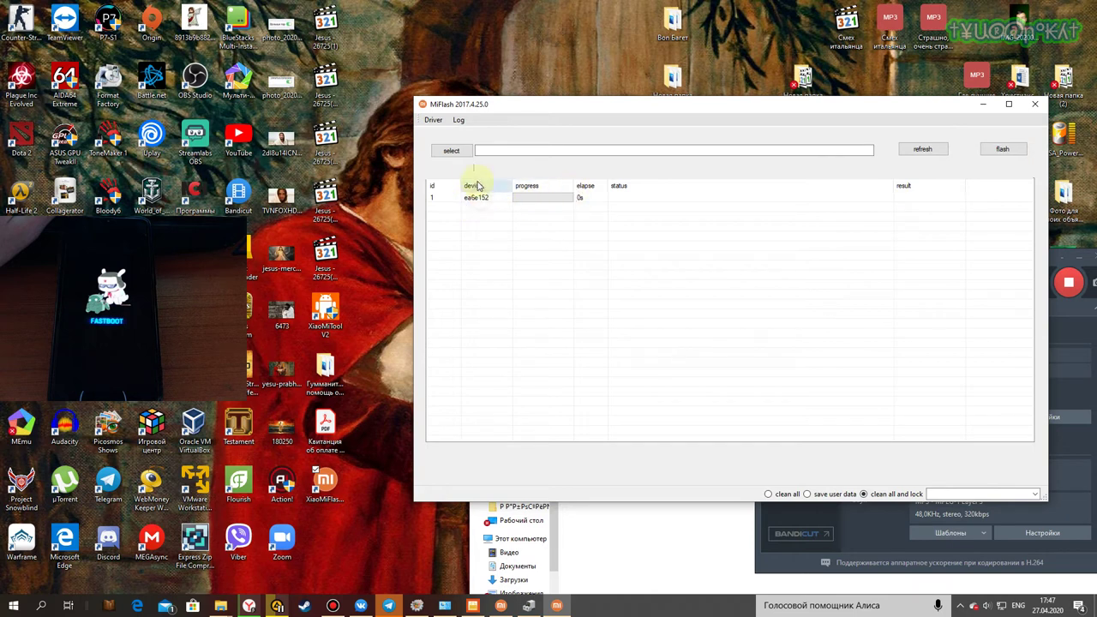
Step: Open the firmware folder chooser, move it aside and look through the Seagate Backup+ Hub (K:) drive
left_click(452, 151)
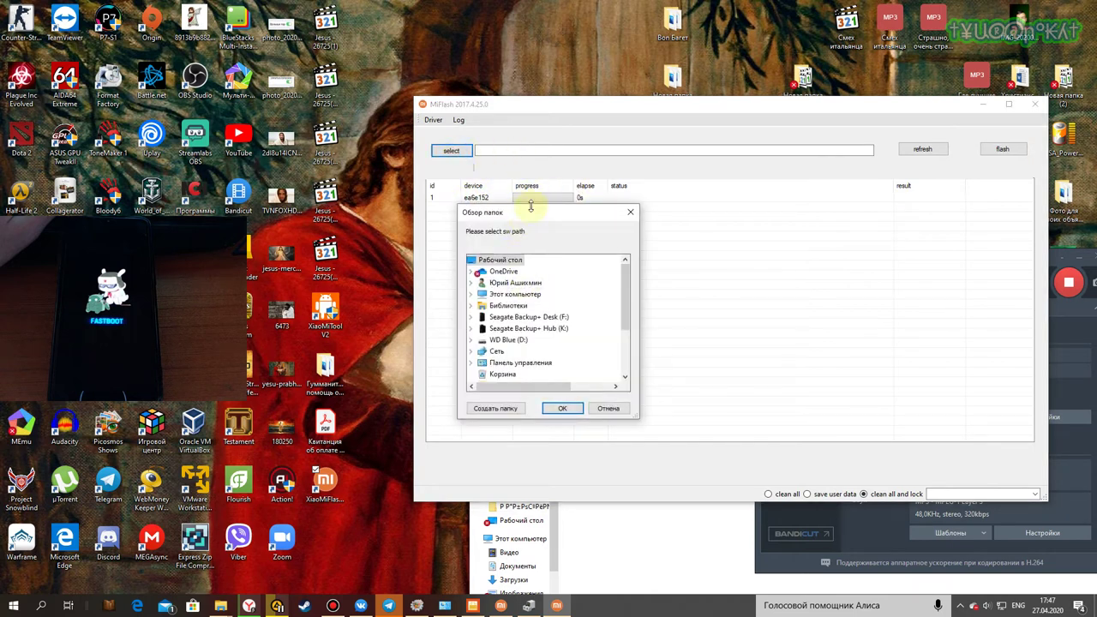
left_click_drag(530, 206, 478, 189)
scroll(514, 294, "down", 3)
scroll(506, 295, "up", 3)
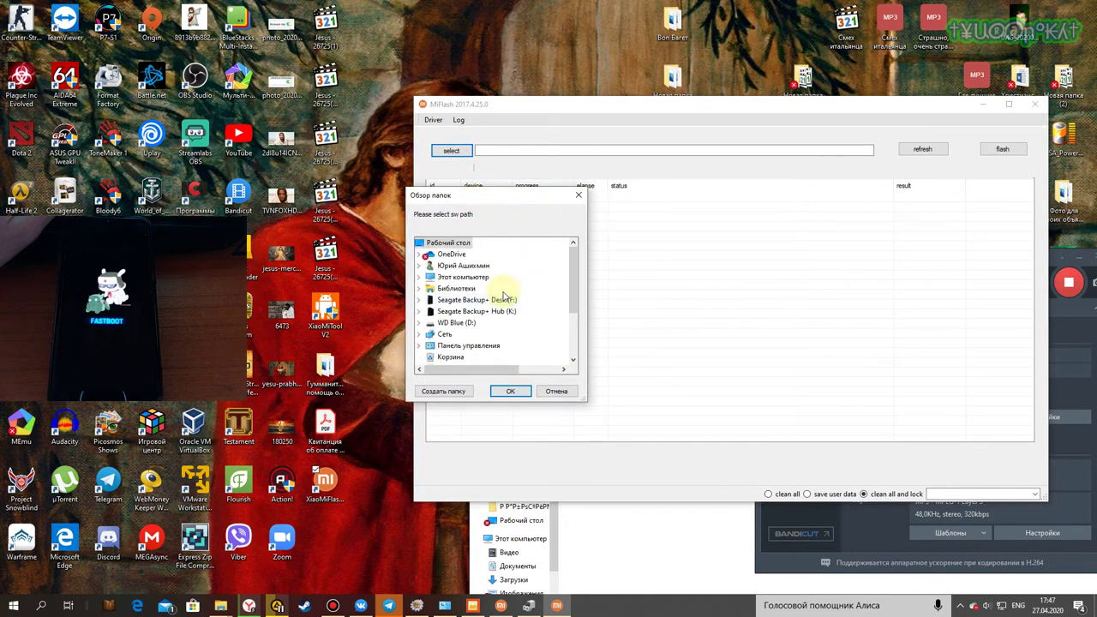
scroll(504, 297, "down", 1)
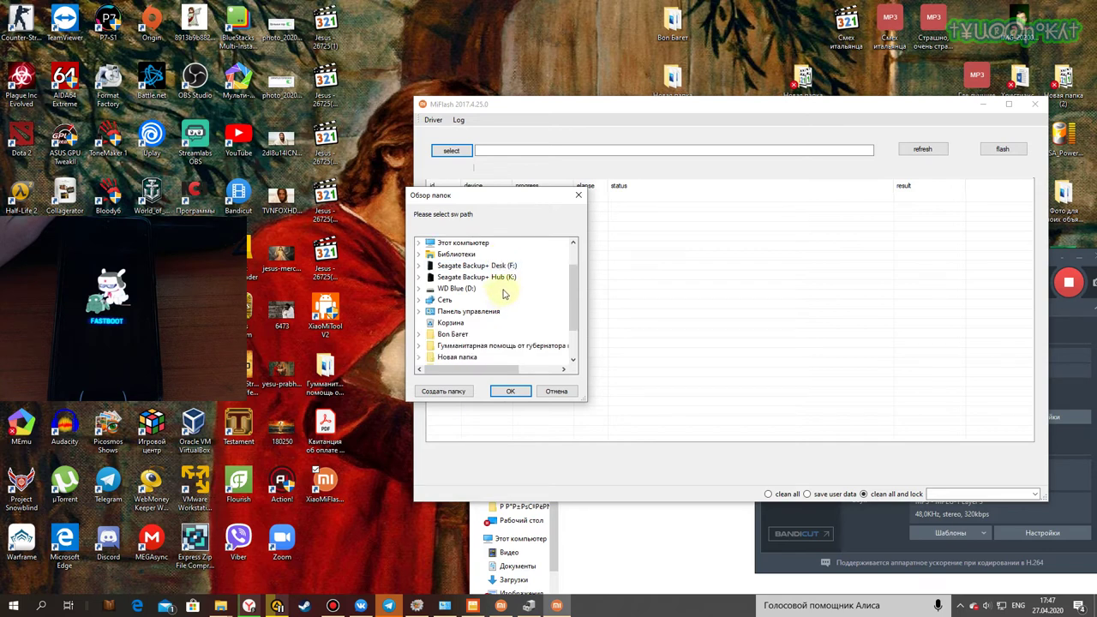
scroll(504, 294, "down", 1)
scroll(502, 291, "up", 3)
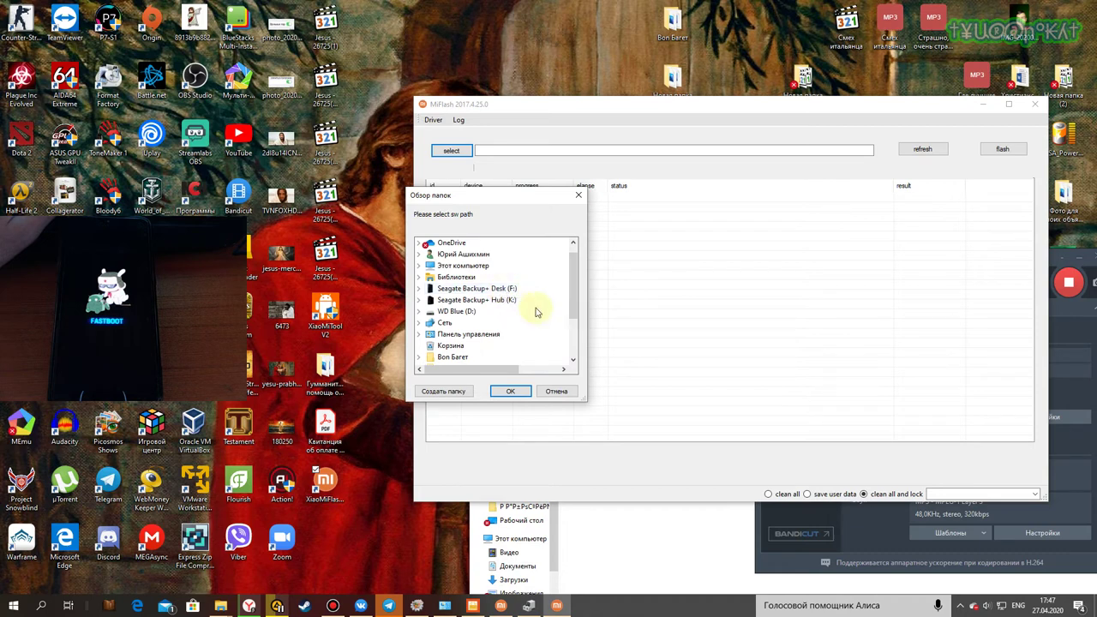
double_click(493, 309)
scroll(522, 325, "down", 1)
scroll(516, 296, "up", 1)
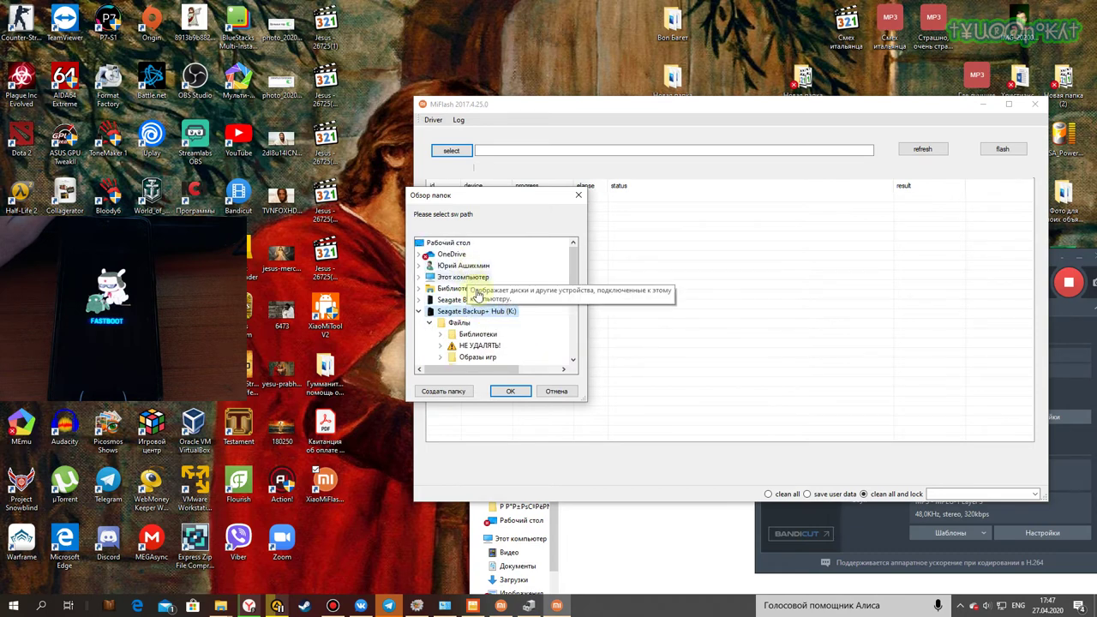
left_click(420, 313)
Step: Try to select the nested cepheus_ru_global_images_V11.0.4.0 folder on drive C: as the firmware path, and continue past the exception dialog
double_click(461, 277)
scroll(529, 292, "down", 2)
scroll(528, 294, "up", 1)
double_click(514, 302)
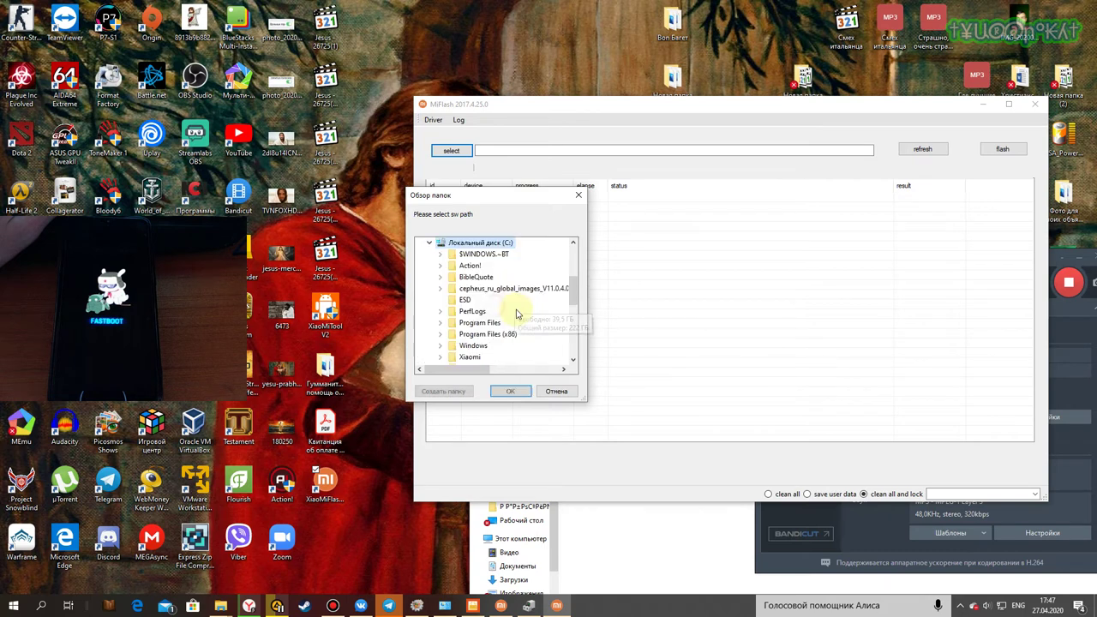
double_click(493, 357)
left_click(479, 314)
left_click(510, 390)
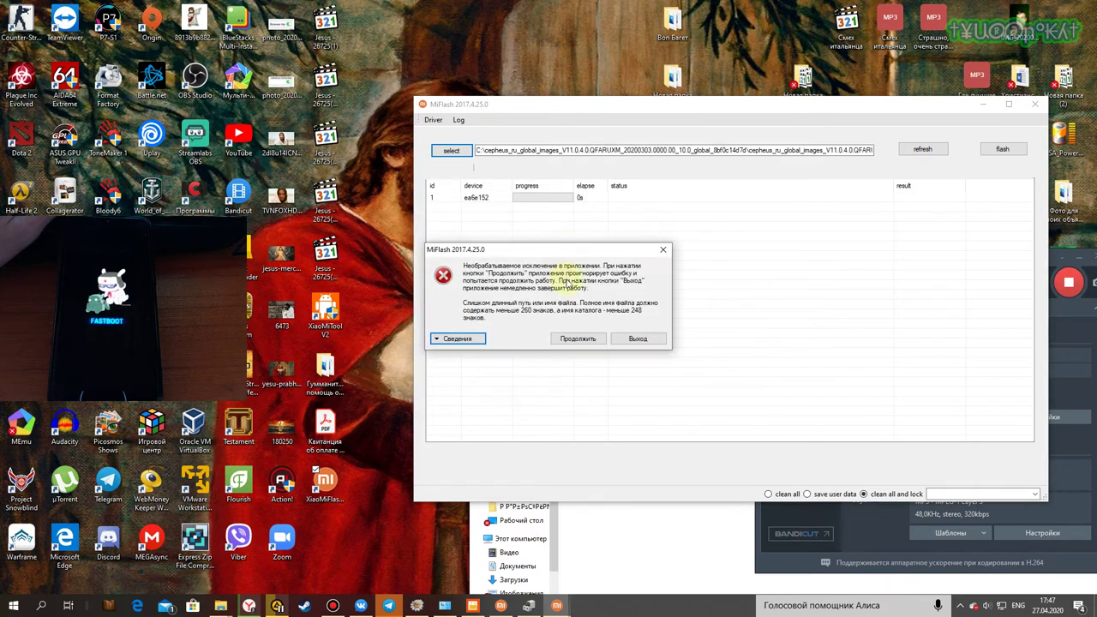
left_click(572, 339)
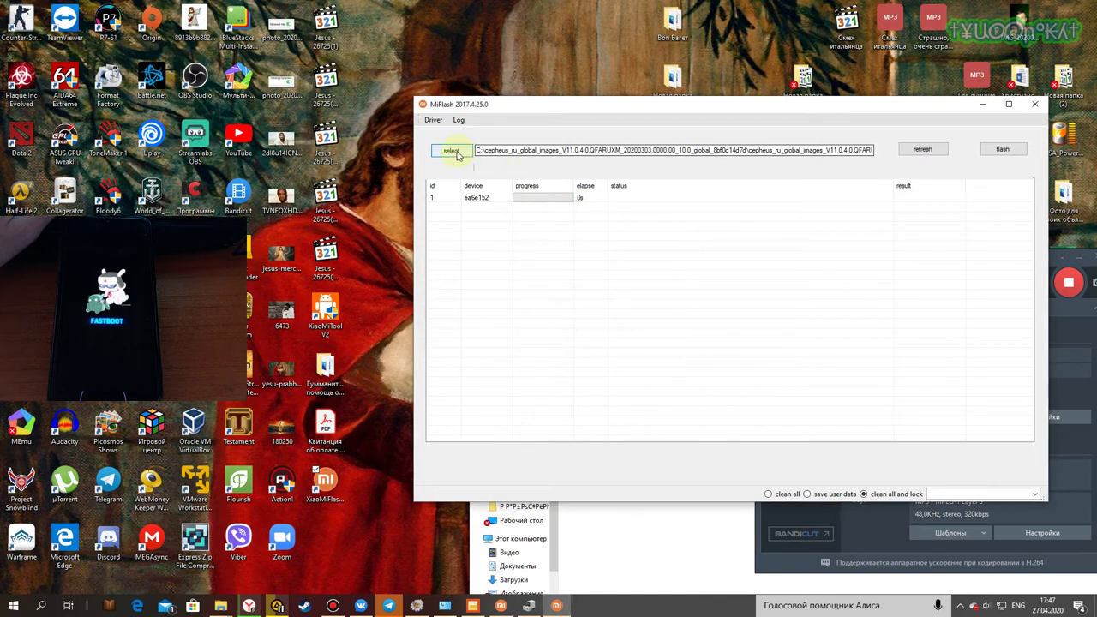
Step: Close MiFlash and relaunch it from its desktop shortcut, continuing past the exception dialog
left_click(1034, 104)
right_click(329, 479)
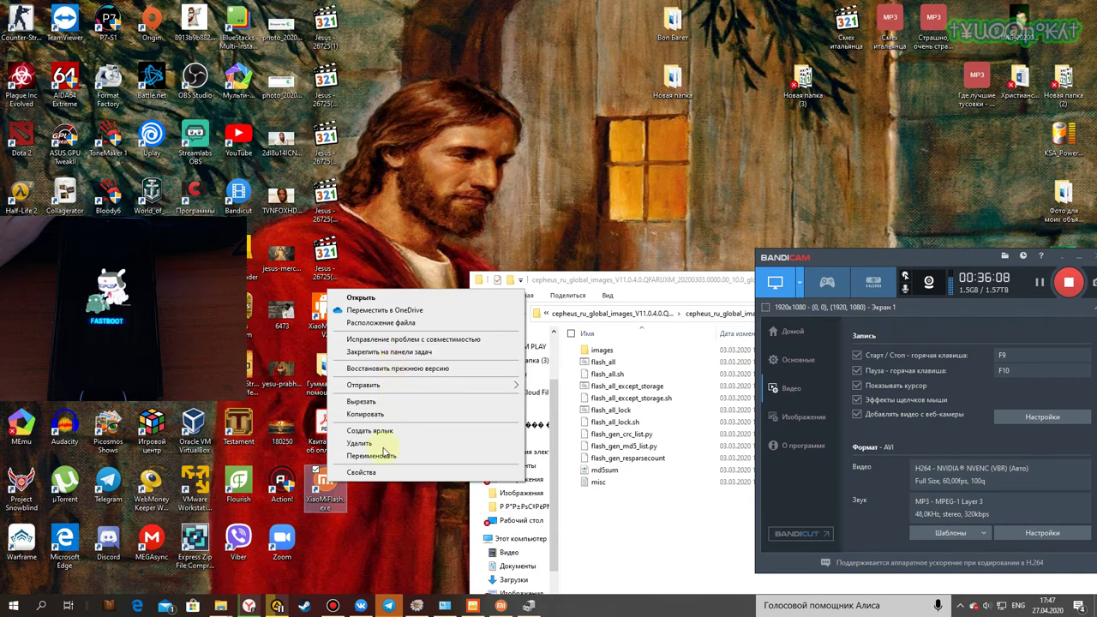
right_click(321, 492)
left_click(383, 309)
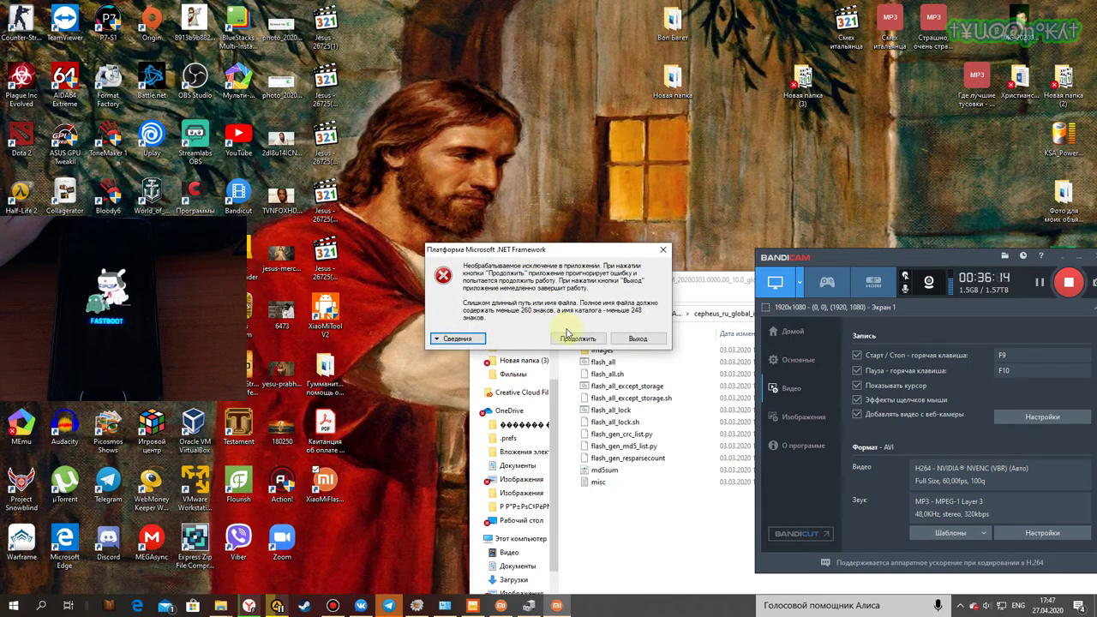
left_click(570, 339)
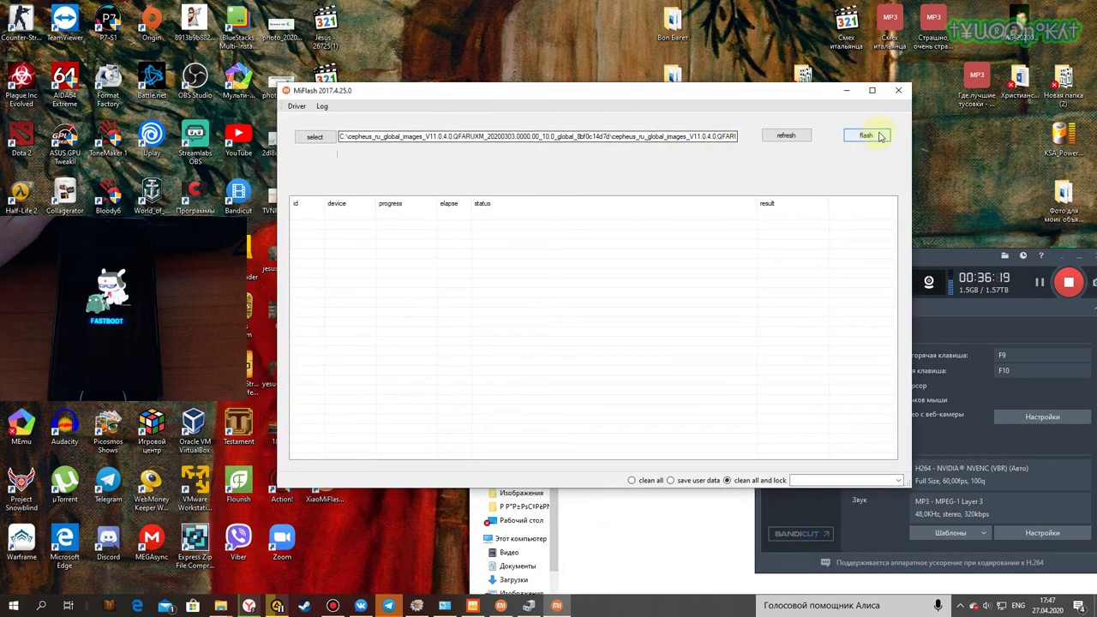
Step: Try once more to set the nested cepheus firmware folder on drive C: as the flash source, and exit MiFlash from the exception dialog
left_click(316, 138)
scroll(537, 346, "up", 2)
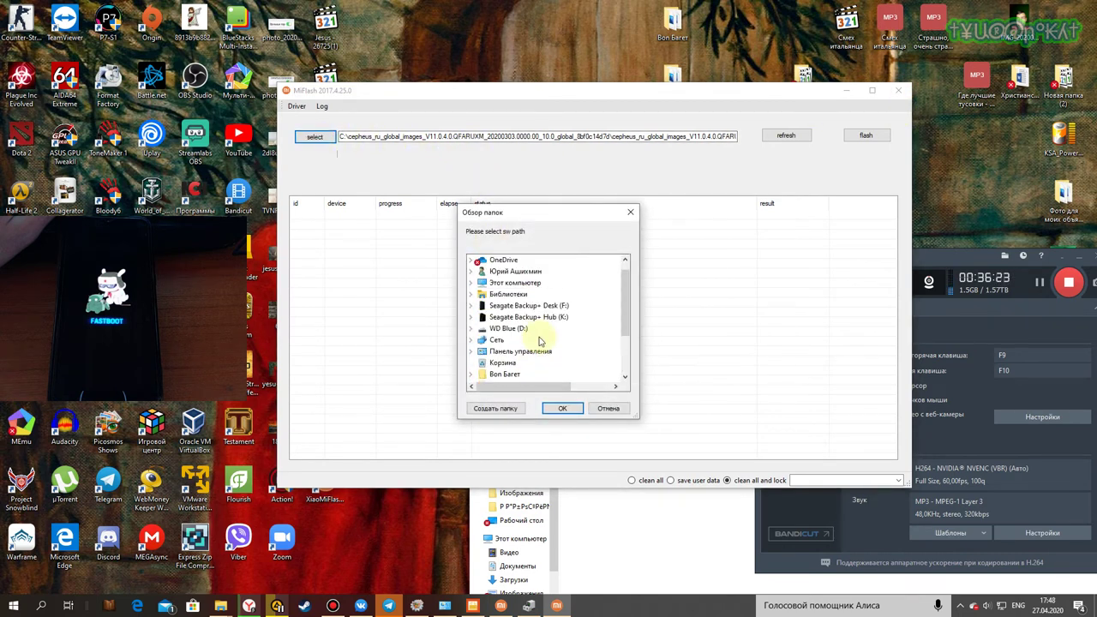
scroll(514, 336, "down", 1)
scroll(529, 317, "up", 1)
double_click(506, 283)
scroll(540, 300, "down", 3)
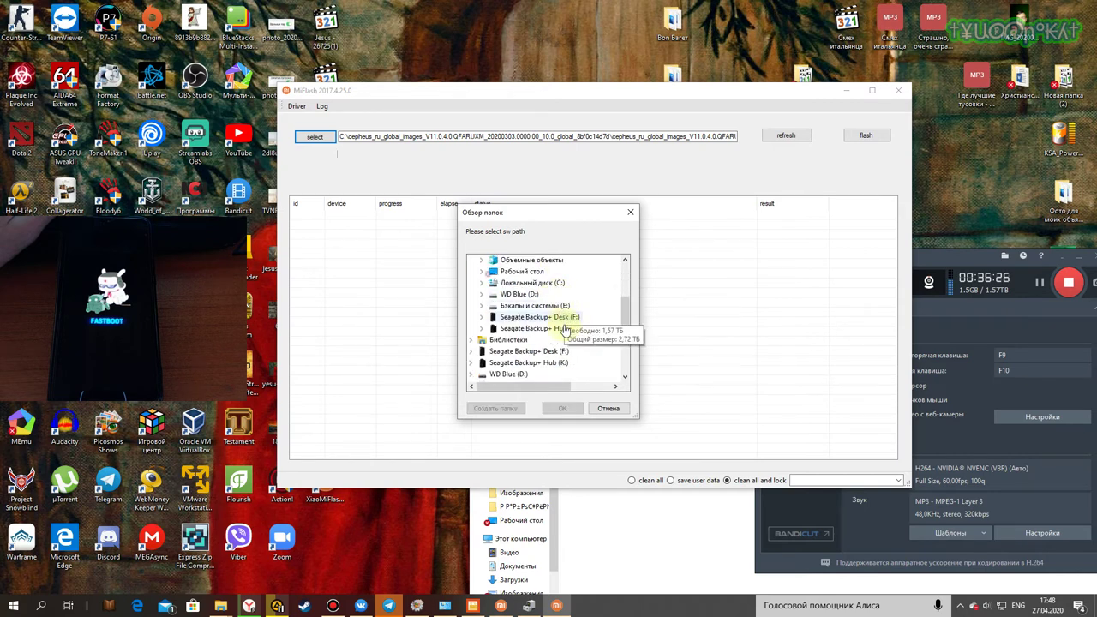
double_click(537, 285)
scroll(554, 287, "down", 3)
left_click(493, 339)
double_click(493, 337)
left_click(523, 326)
left_click(563, 408)
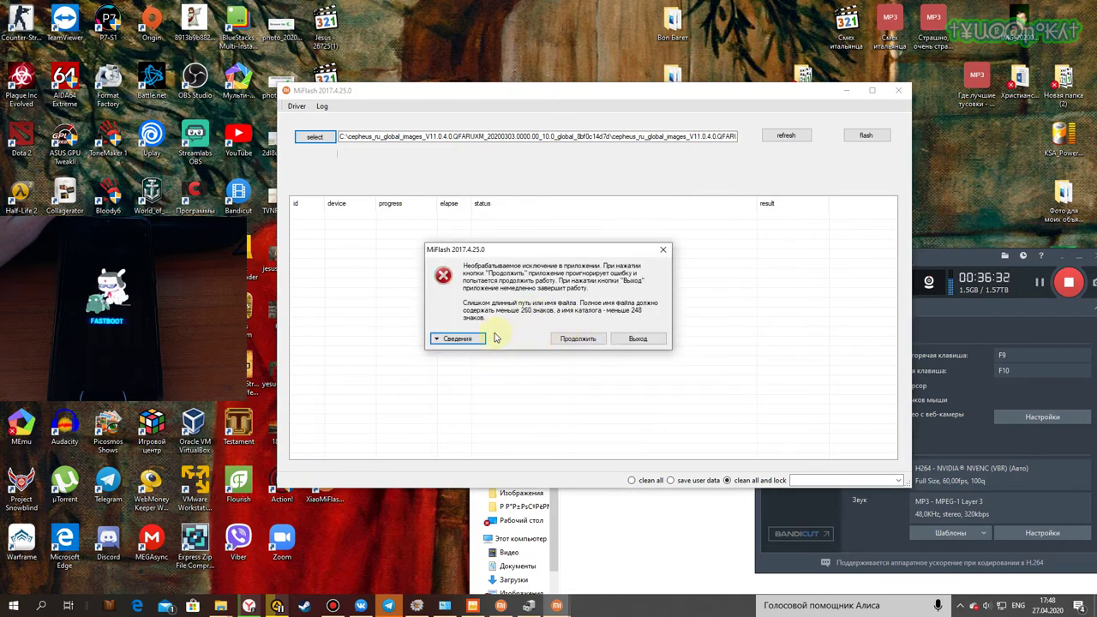
left_click(639, 341)
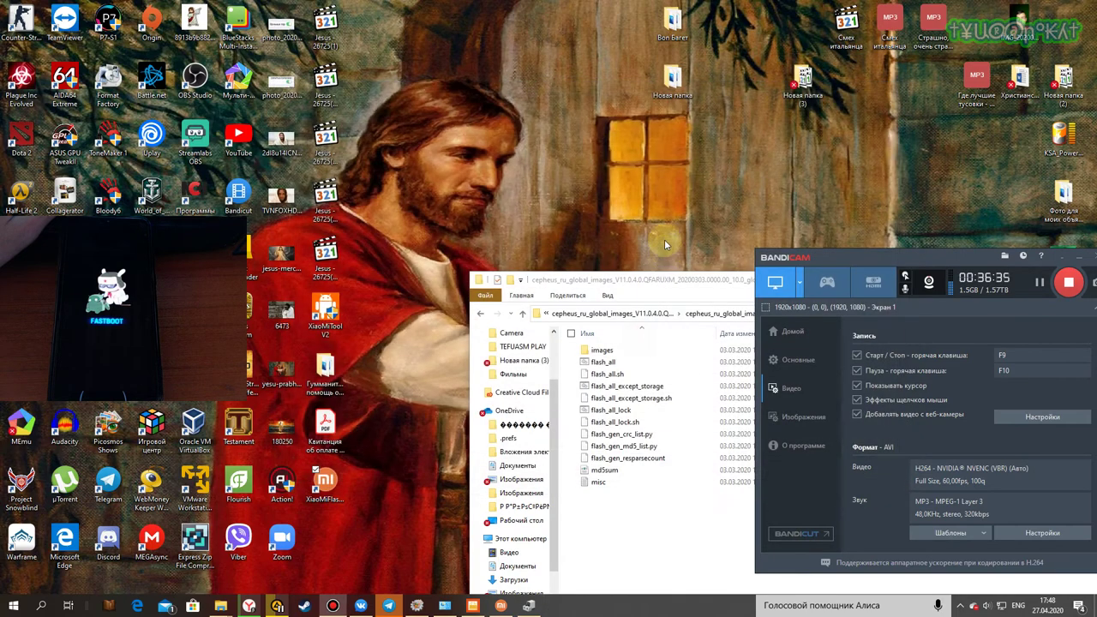
Step: Switch to the File Explorer window with the cepheus firmware and go through its nested folders down to the flash_all scripts
mouse_move(221, 605)
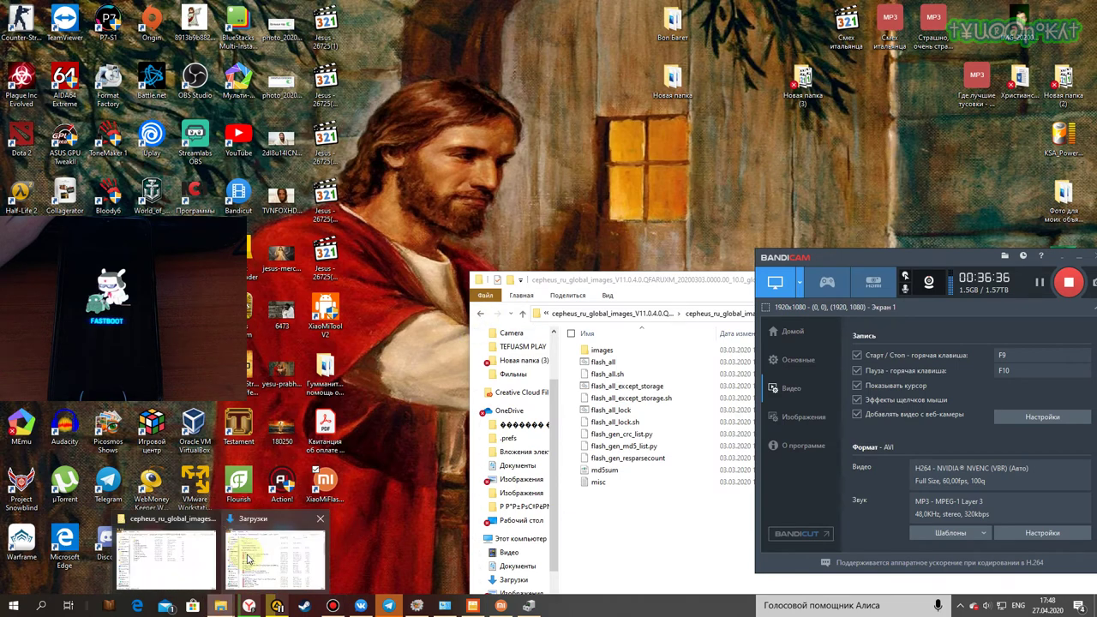
left_click(180, 555)
left_click_drag(615, 271, 424, 114)
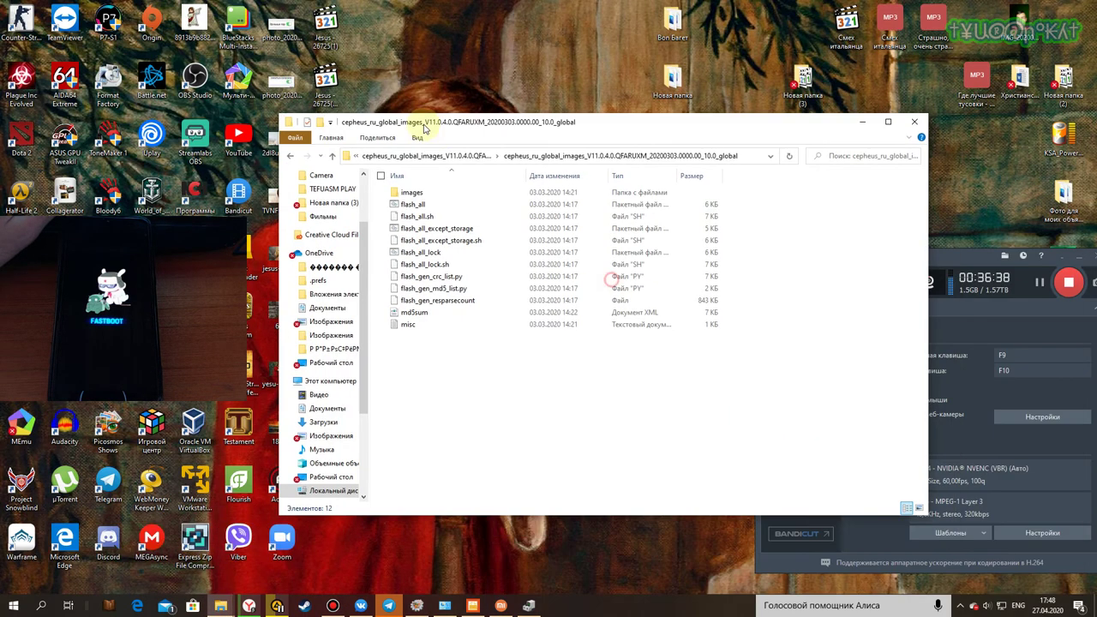
left_click(426, 157)
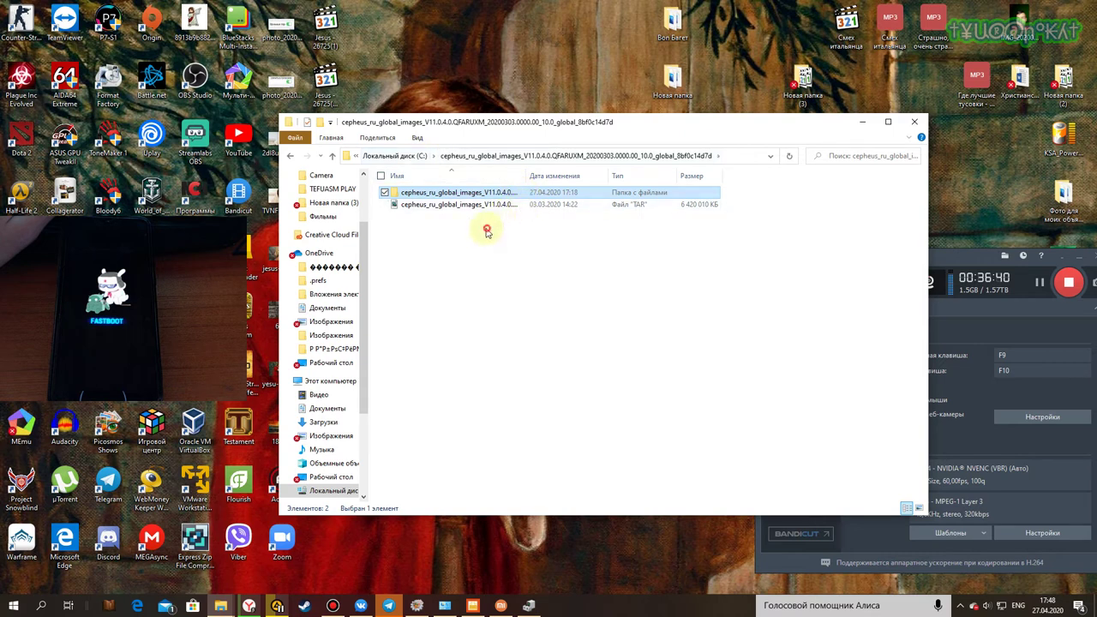
double_click(439, 193)
double_click(439, 192)
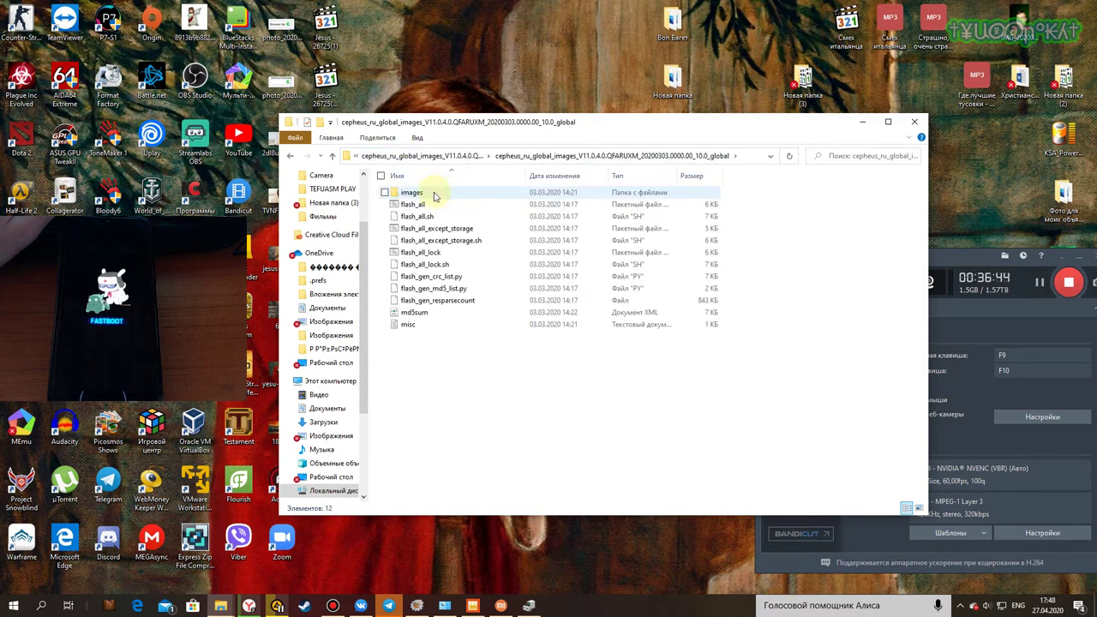
Step: Move the innermost folder cepheus_ru_global_images_V11.0.4.0.QFARUXM_20200303.0000.00_10.0_global to the root of drive C:
key("BackSpace")
right_click(420, 190)
left_click(480, 394)
key("BackSpace")
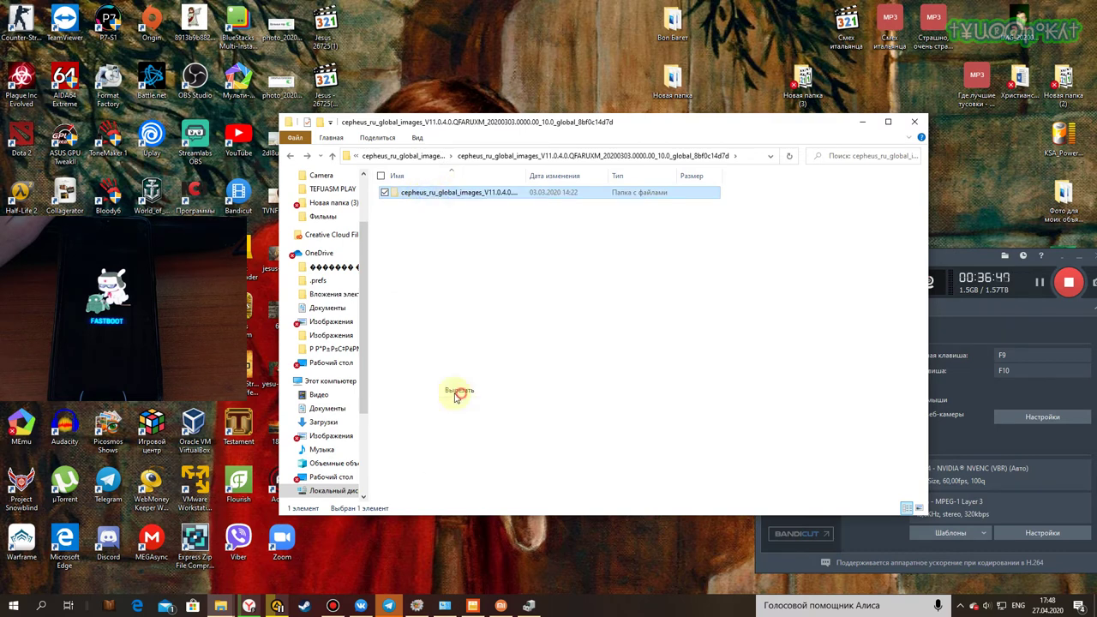
key("Return")
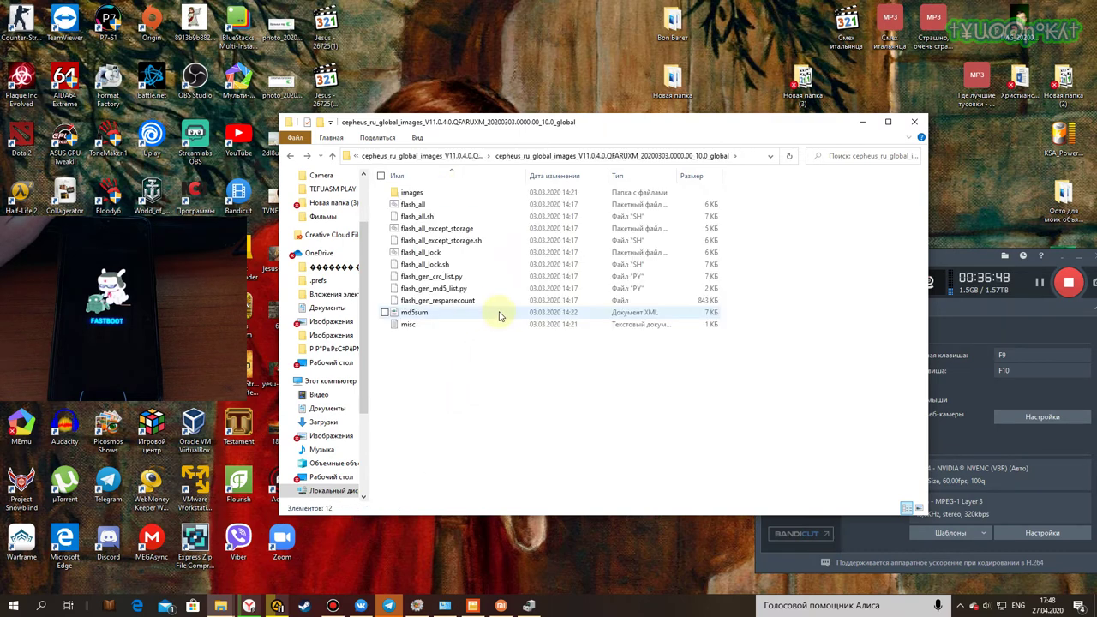
left_click(406, 156)
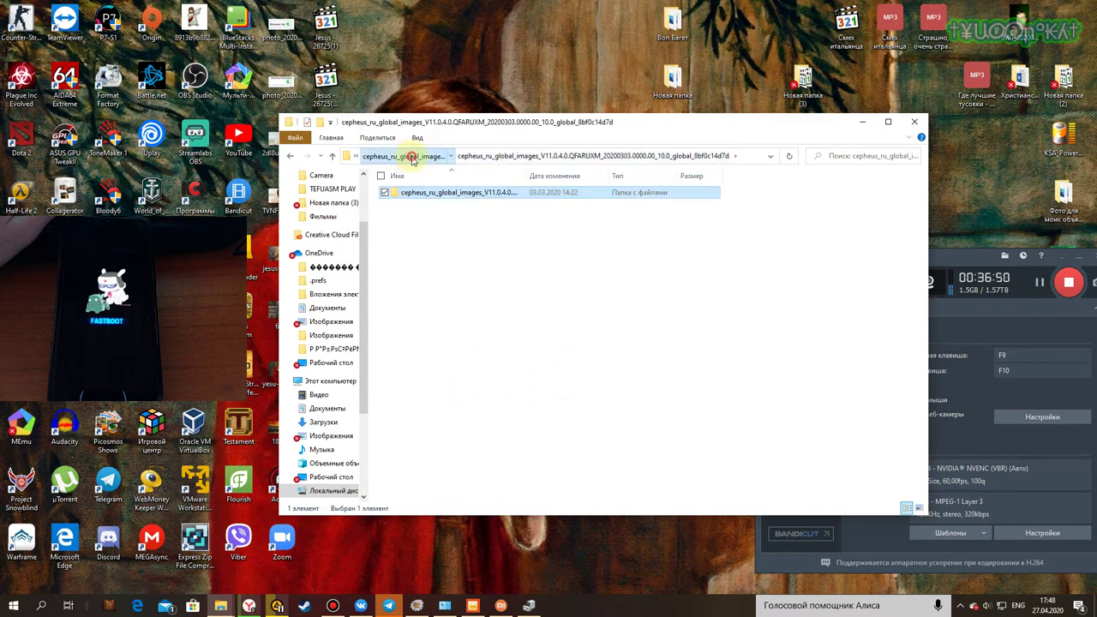
left_click(404, 158)
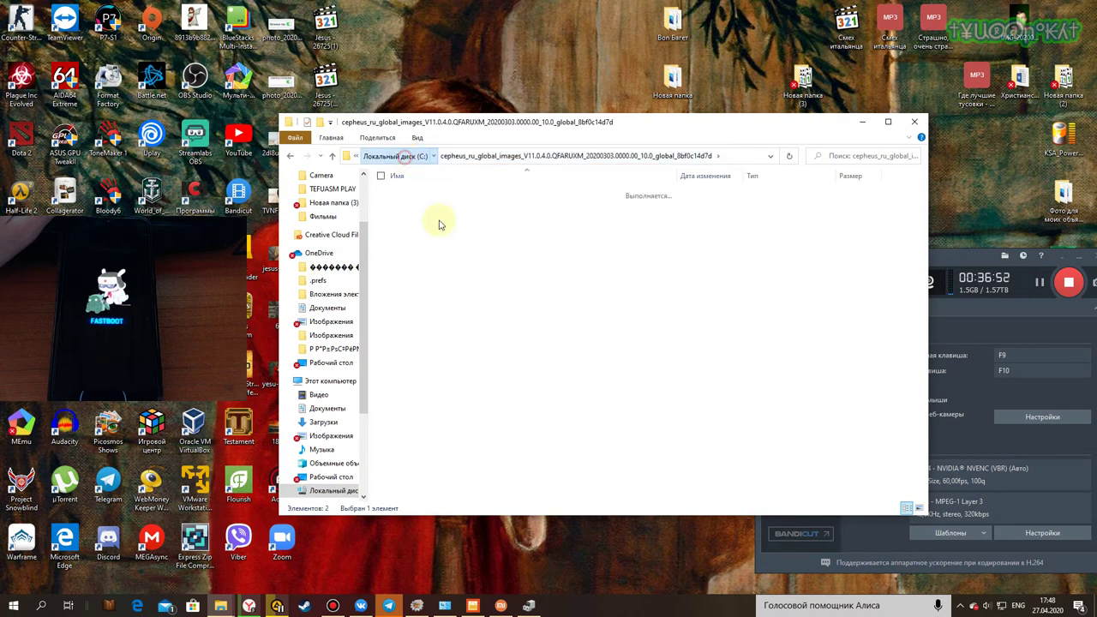
right_click(501, 415)
left_click(540, 477)
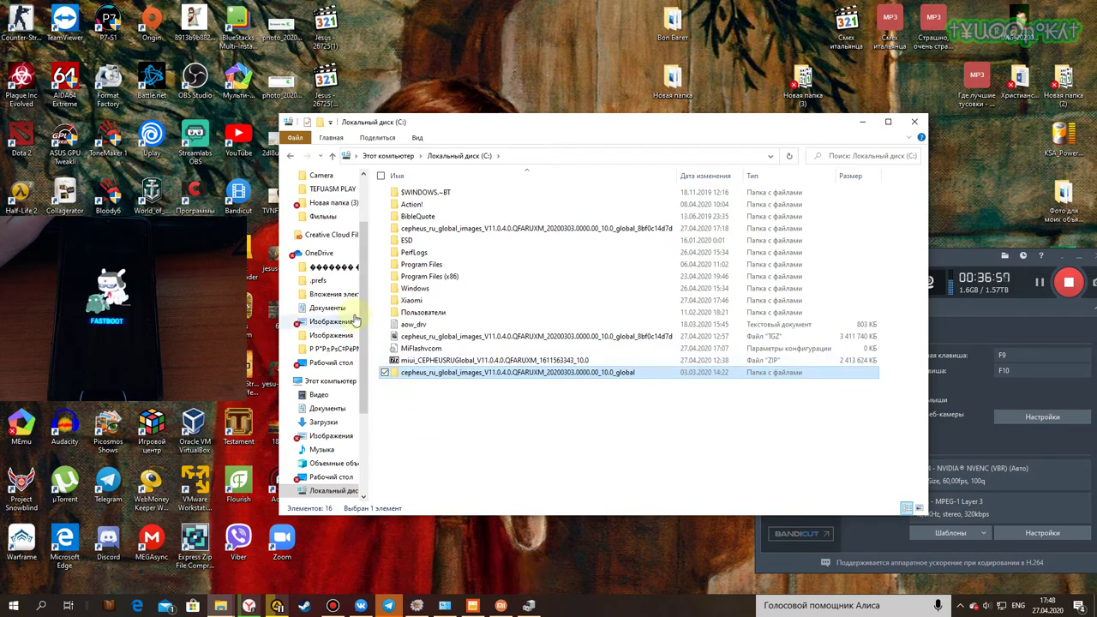
Step: Close the File Explorer window and relaunch MiFlash from its desktop shortcut
left_click_drag(393, 124, 435, 133)
left_click(957, 130)
left_click(326, 480)
double_click(326, 480)
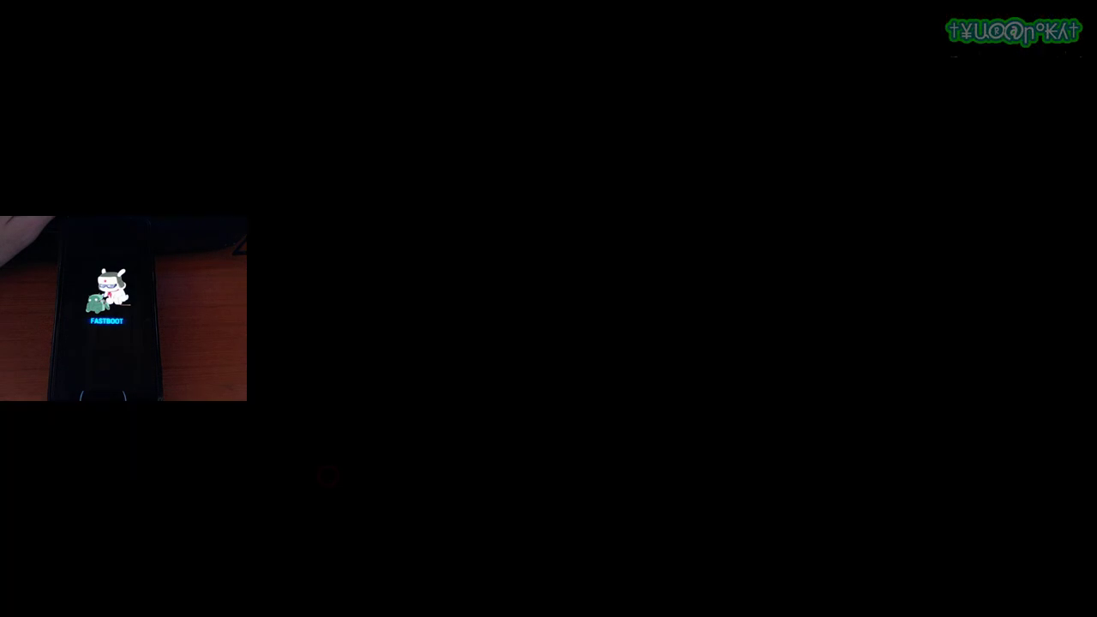
left_click(660, 257)
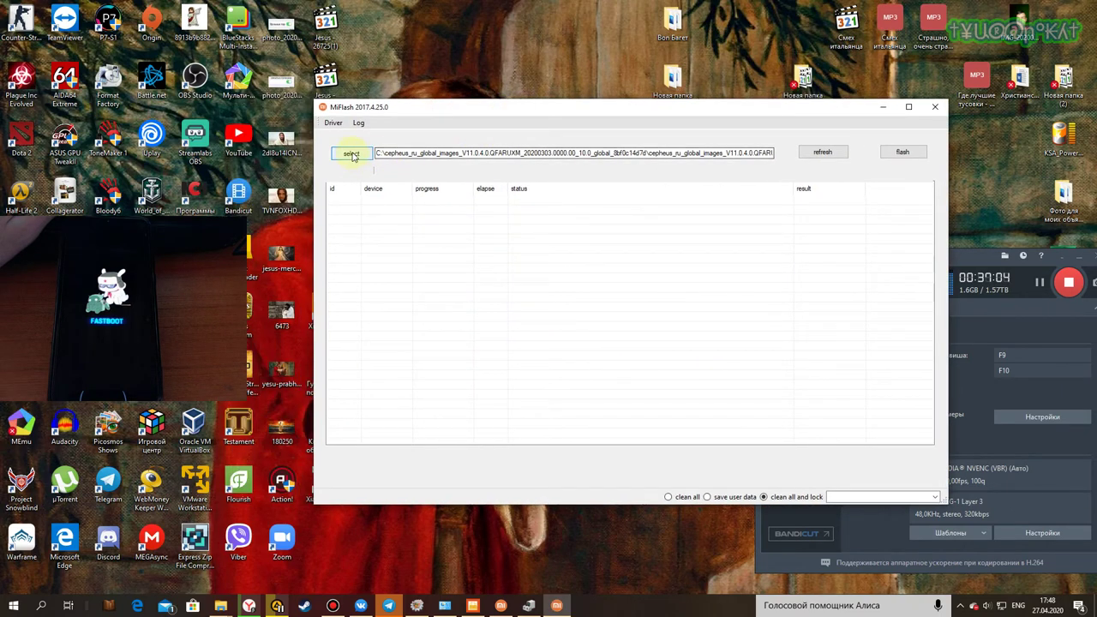
Step: Refresh the device list and set the firmware path to C:\cepheus_ru_global_images_V11.0.4.0.QFARUXM_20200303.0000.00_10.0_global
left_click(821, 152)
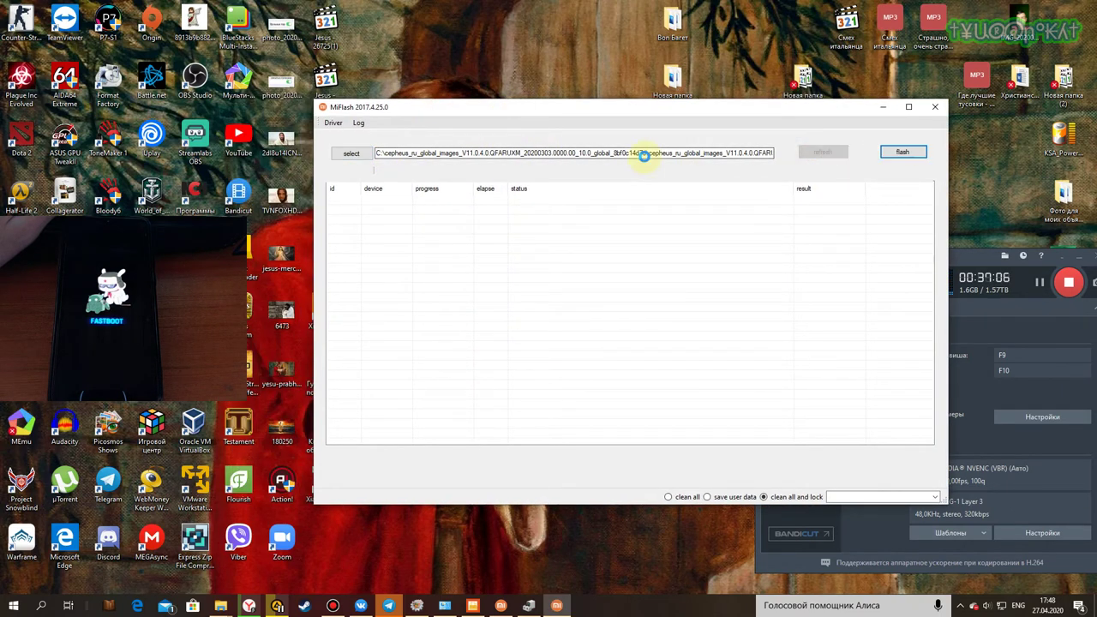
left_click(351, 153)
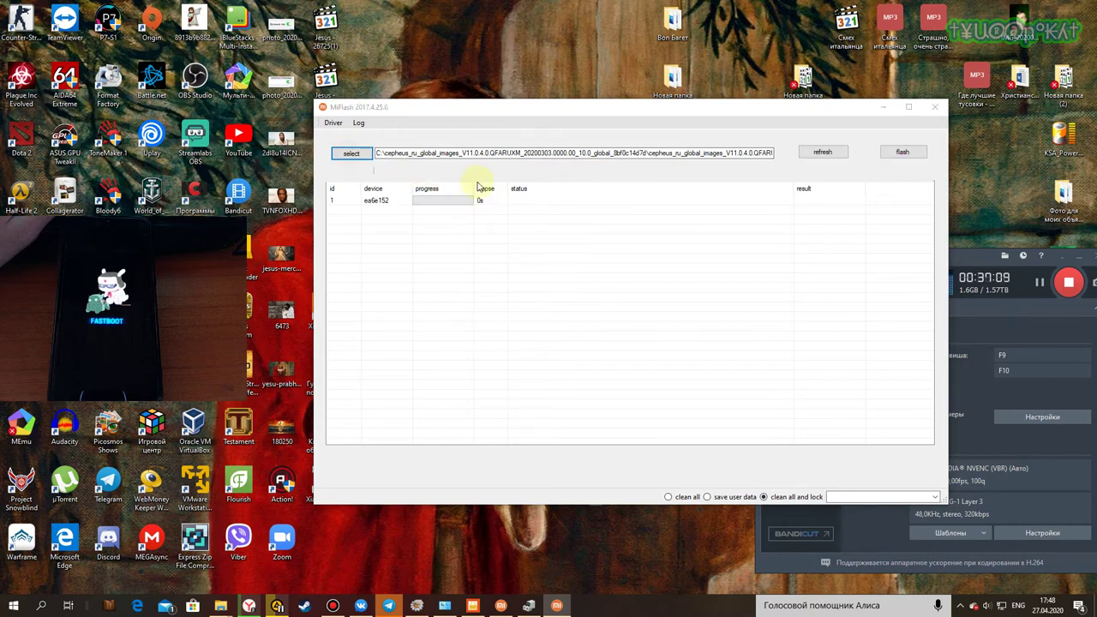
scroll(551, 314, "down", 3)
scroll(544, 313, "up", 2)
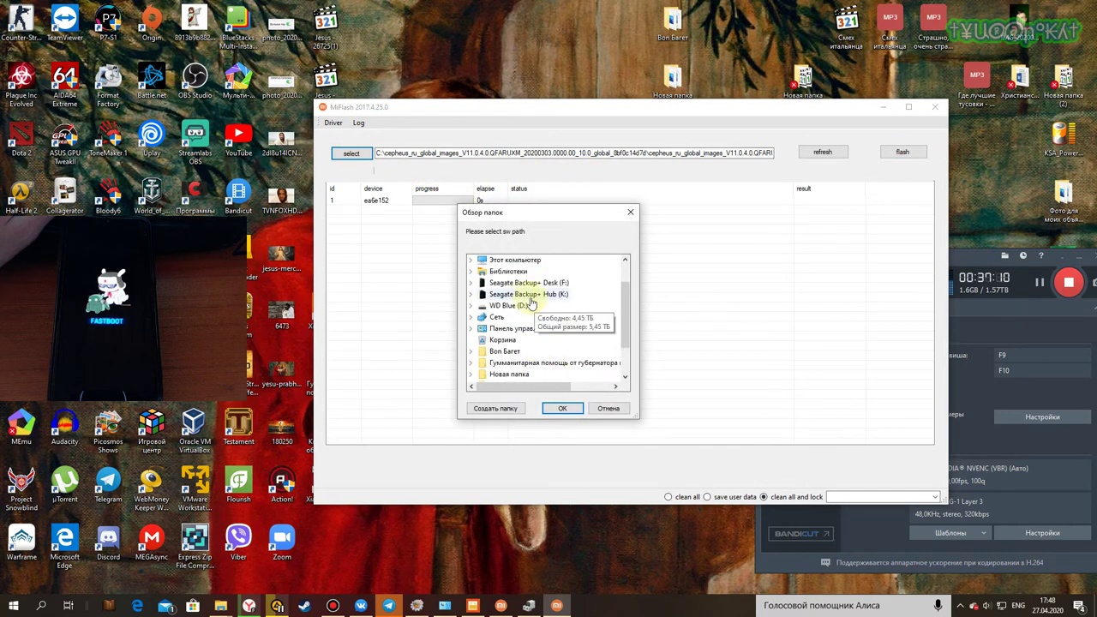
scroll(540, 308, "up", 1)
scroll(566, 308, "down", 3)
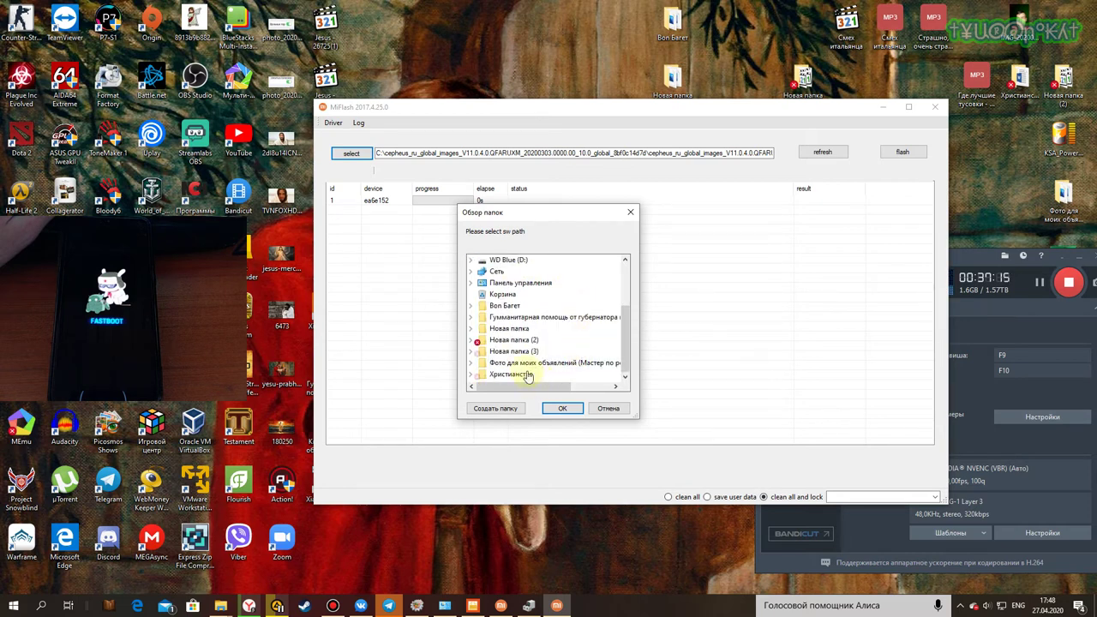
scroll(518, 309, "up", 1)
scroll(566, 300, "up", 1)
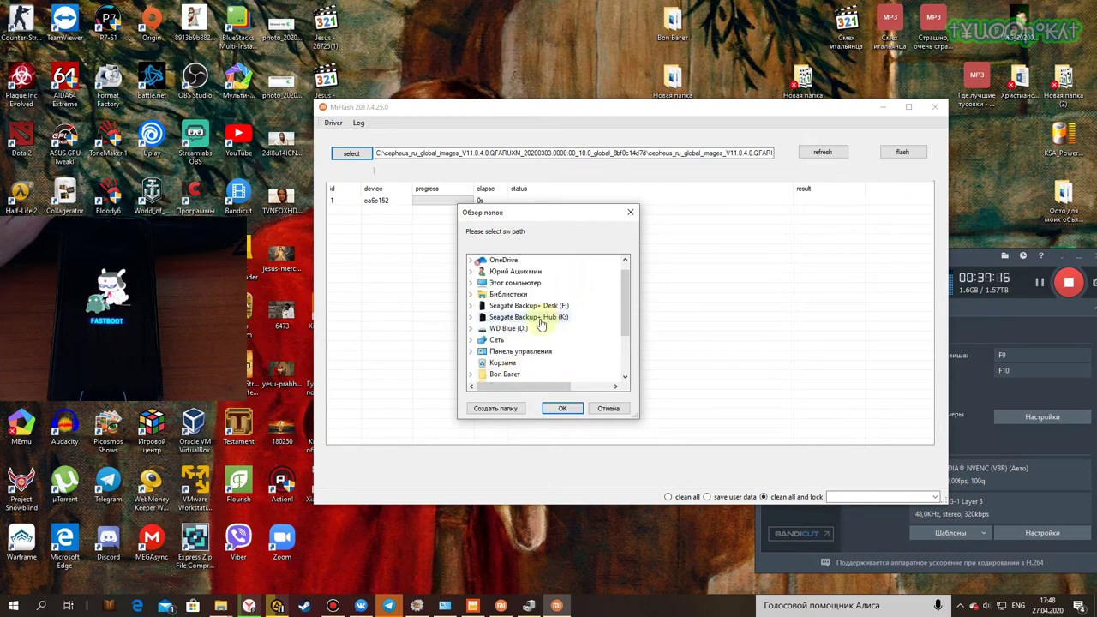
left_click(497, 282)
left_click(527, 352)
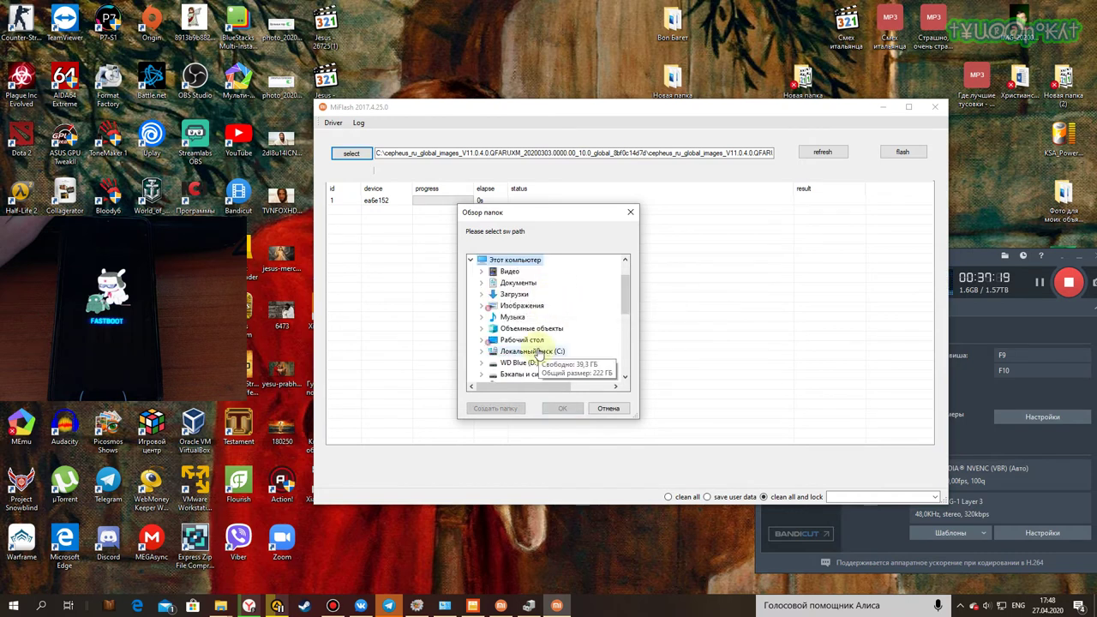
scroll(600, 319, "down", 2)
left_click(523, 317)
left_click(493, 317)
scroll(559, 318, "up", 1)
scroll(566, 318, "up", 1)
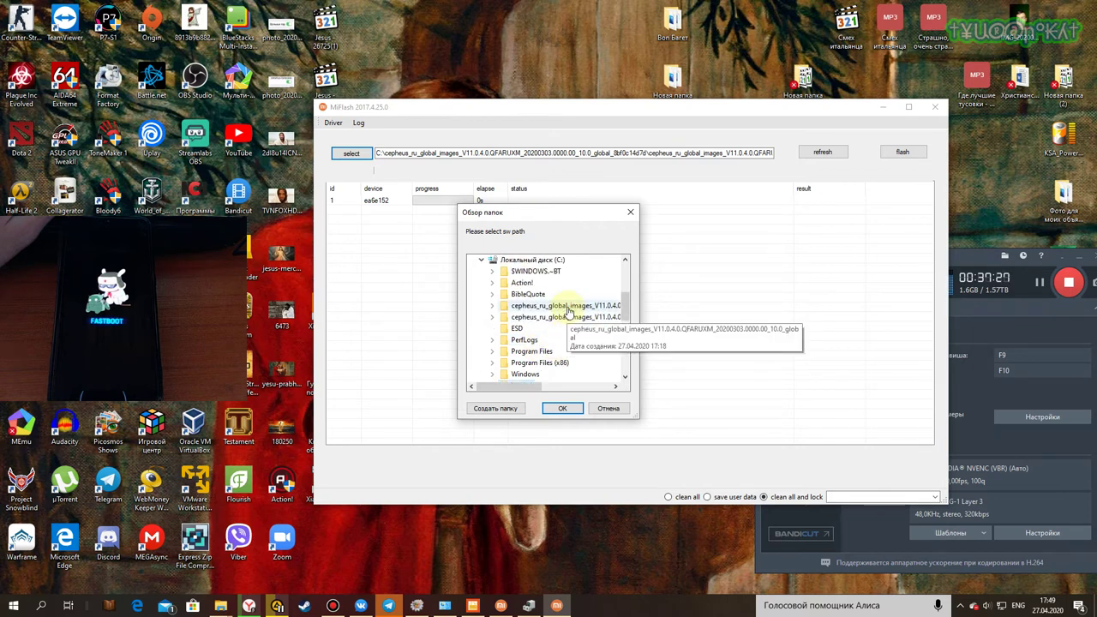
left_click(568, 309)
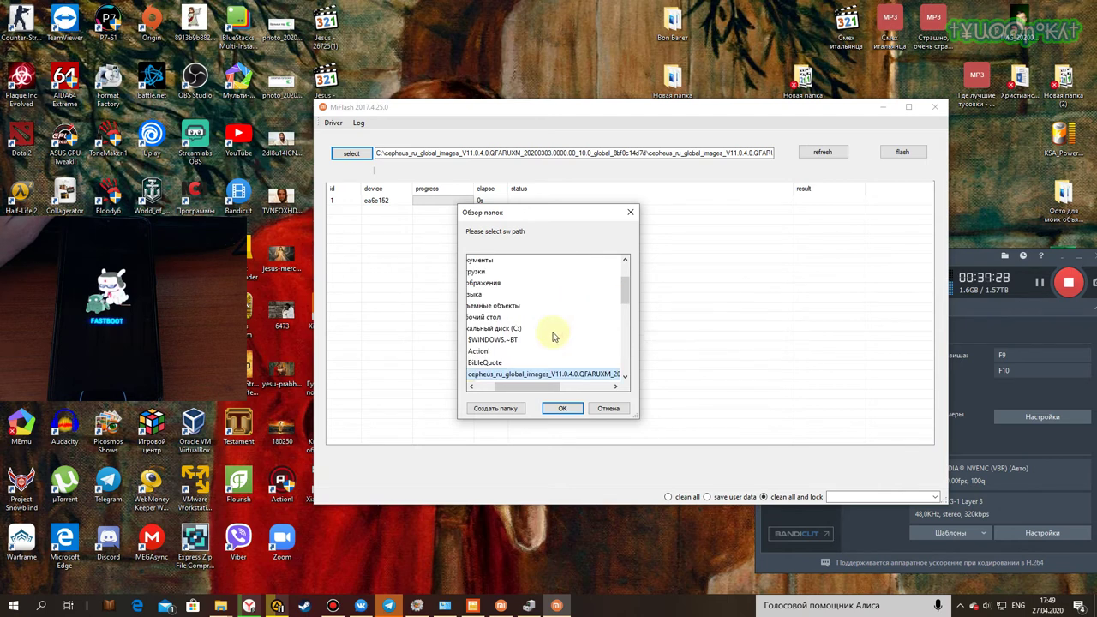
left_click(558, 408)
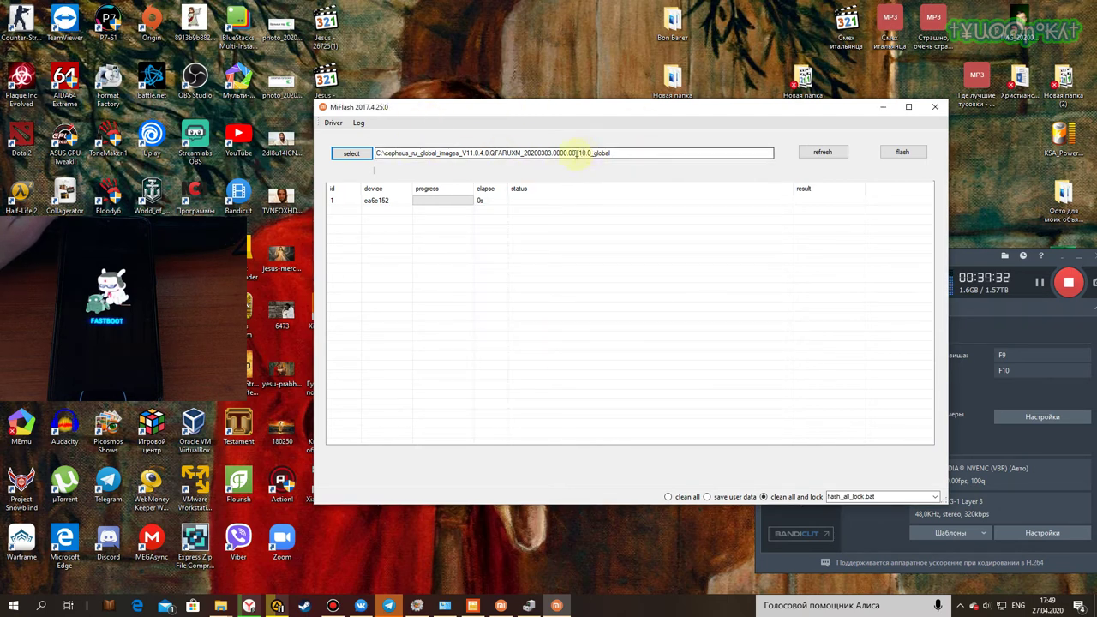
Step: Start flashing the selected cepheus firmware to the connected device and shift the MiFlash window slightly across the desktop
left_click(903, 152)
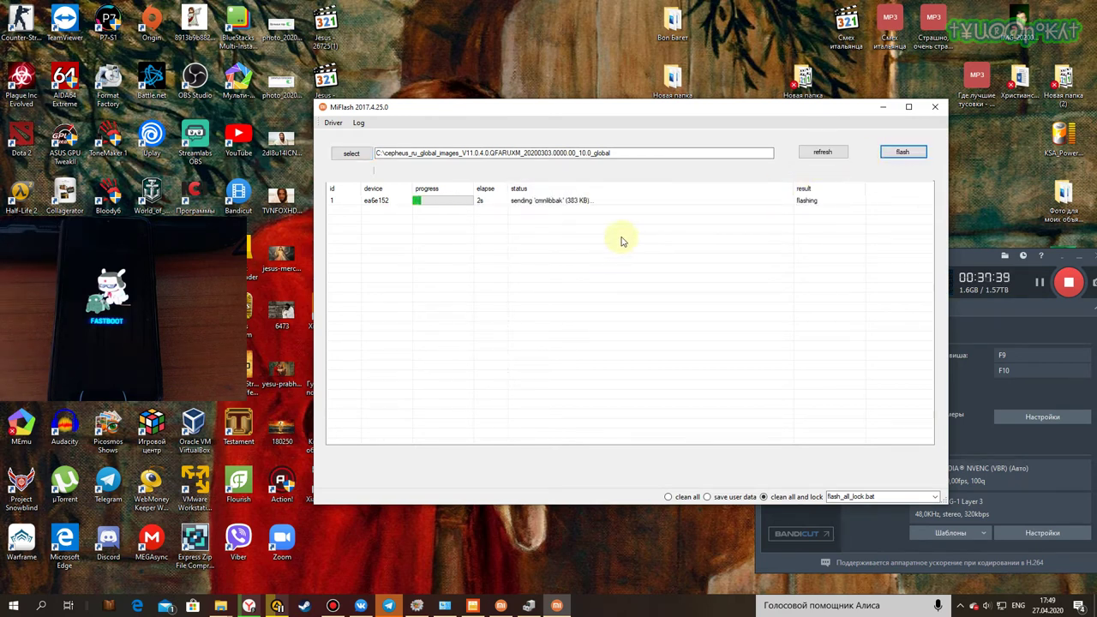
left_click_drag(566, 106, 526, 81)
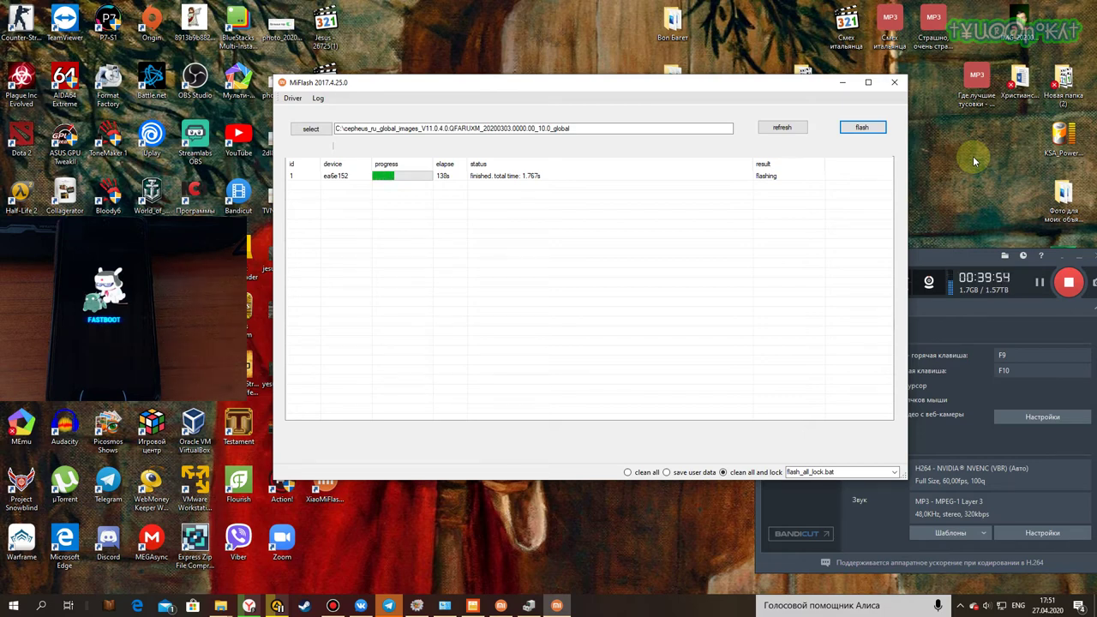
Step: Check the firmware download in the browser and the firmware folder on drive C:, and return to MiFlash with both windows minimized
left_click(249, 606)
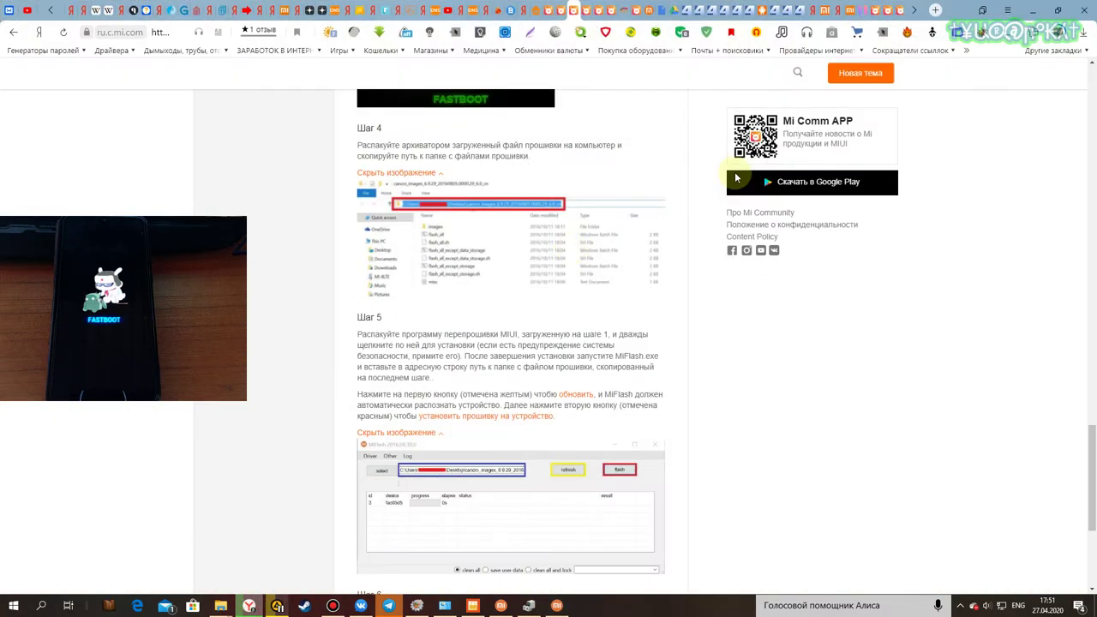
mouse_move(1063, 33)
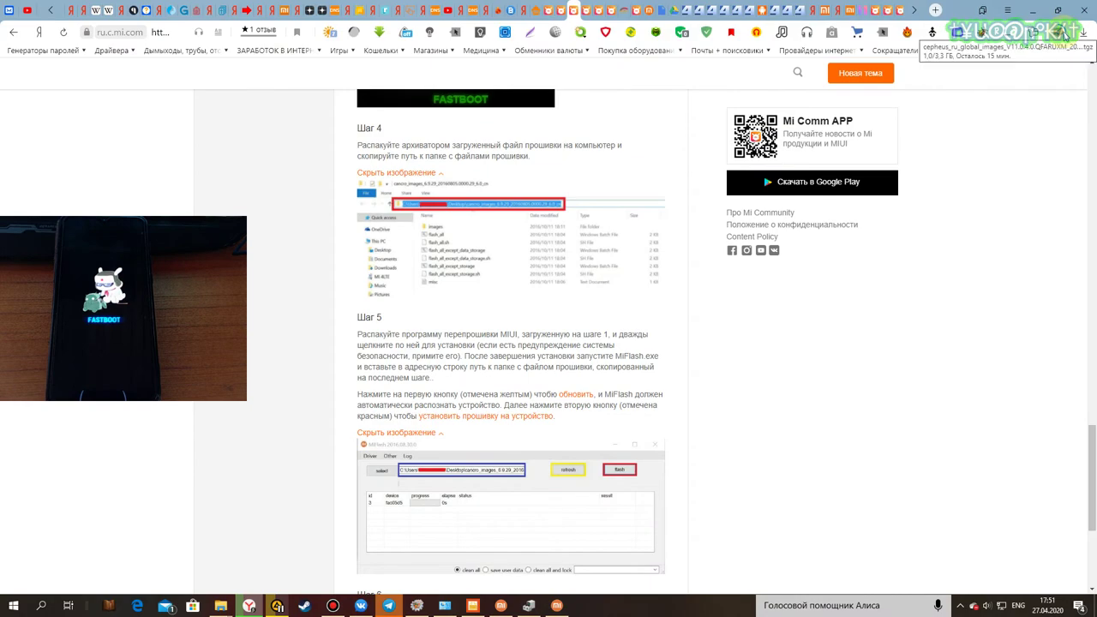
mouse_move(221, 605)
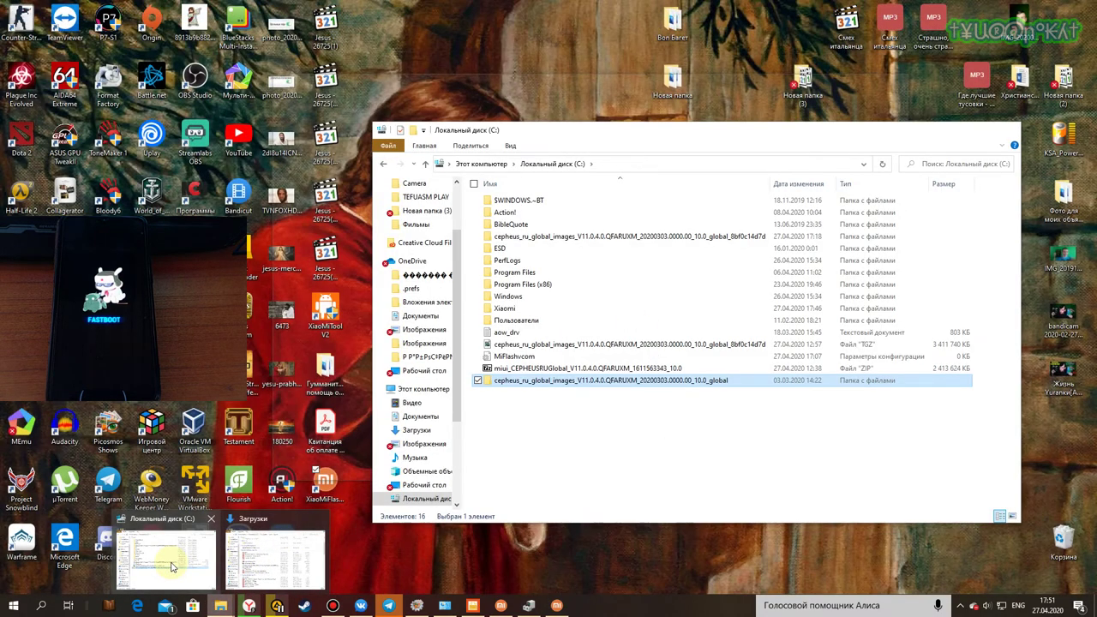
left_click(210, 562)
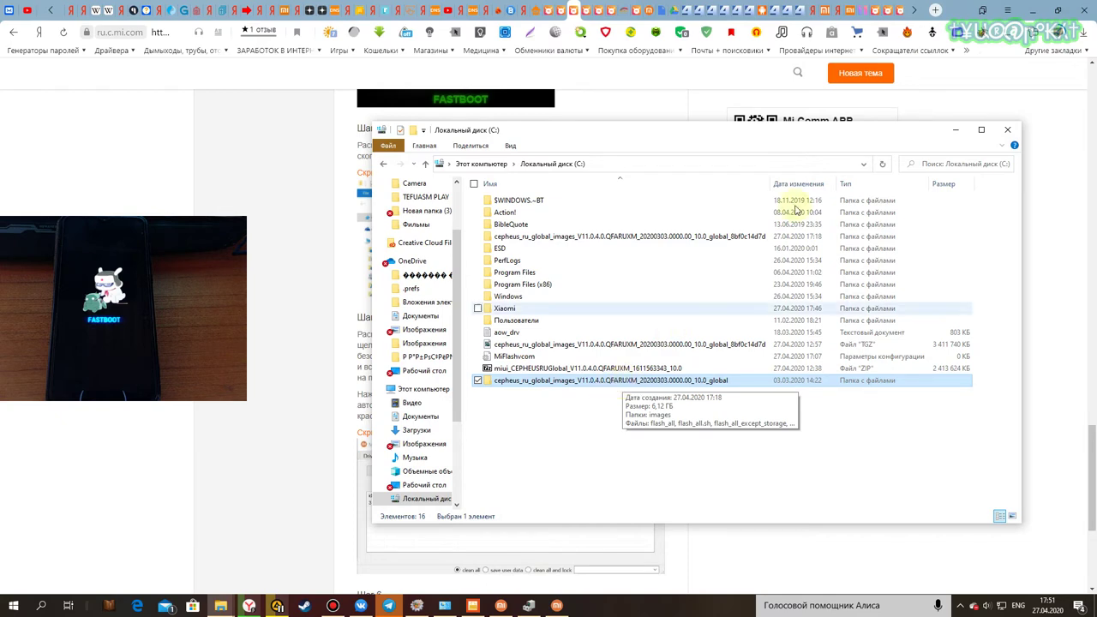
left_click(956, 130)
left_click(1033, 11)
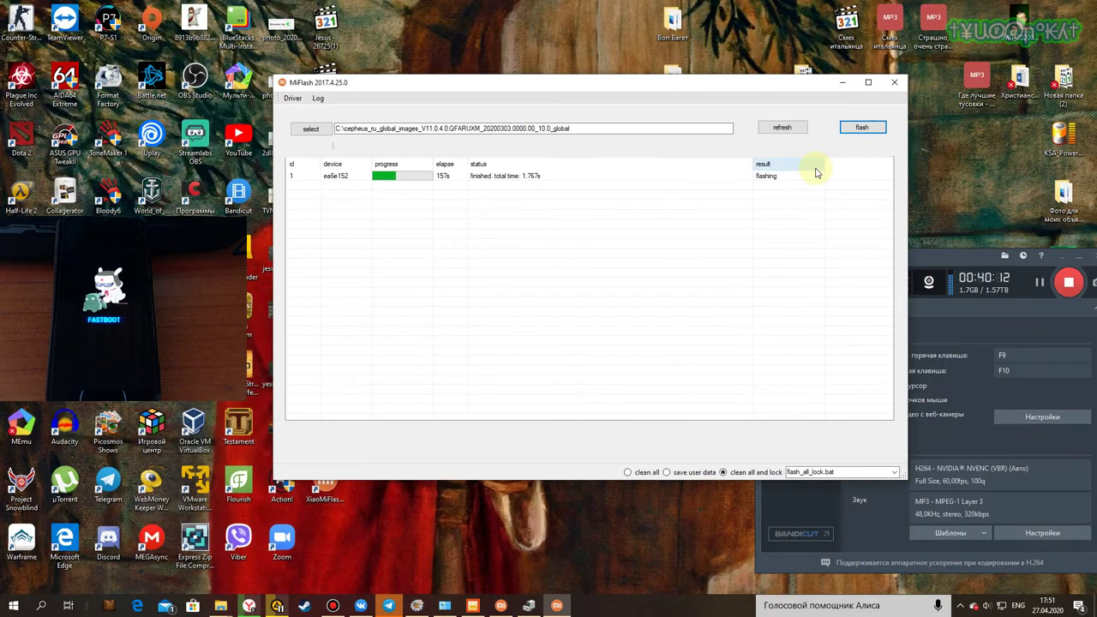
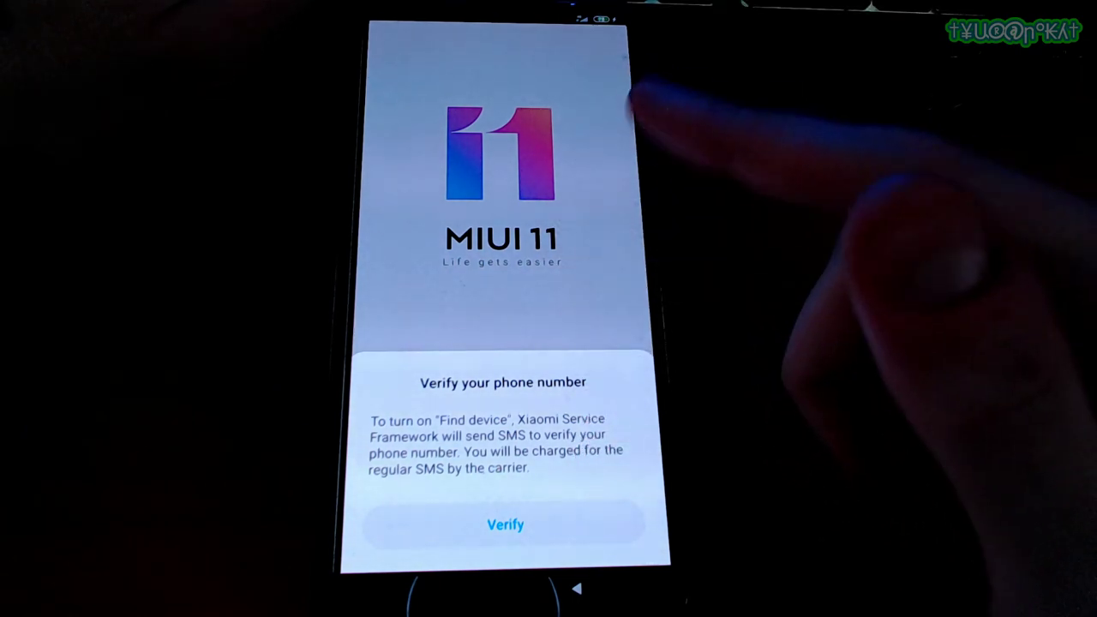
left_click(505, 524)
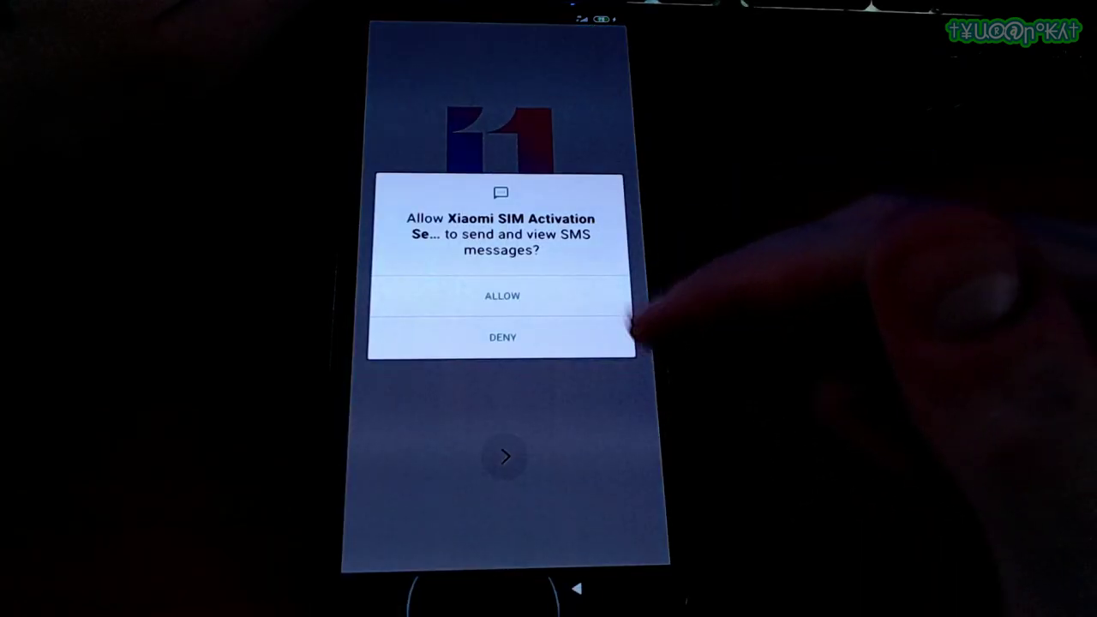
left_click(502, 295)
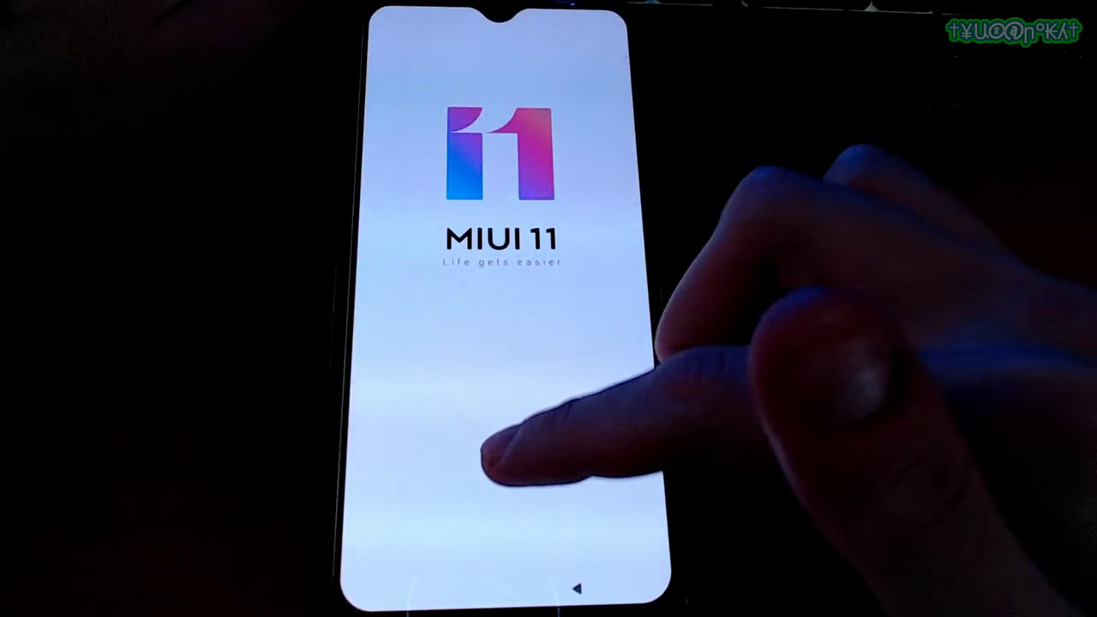
left_click(505, 456)
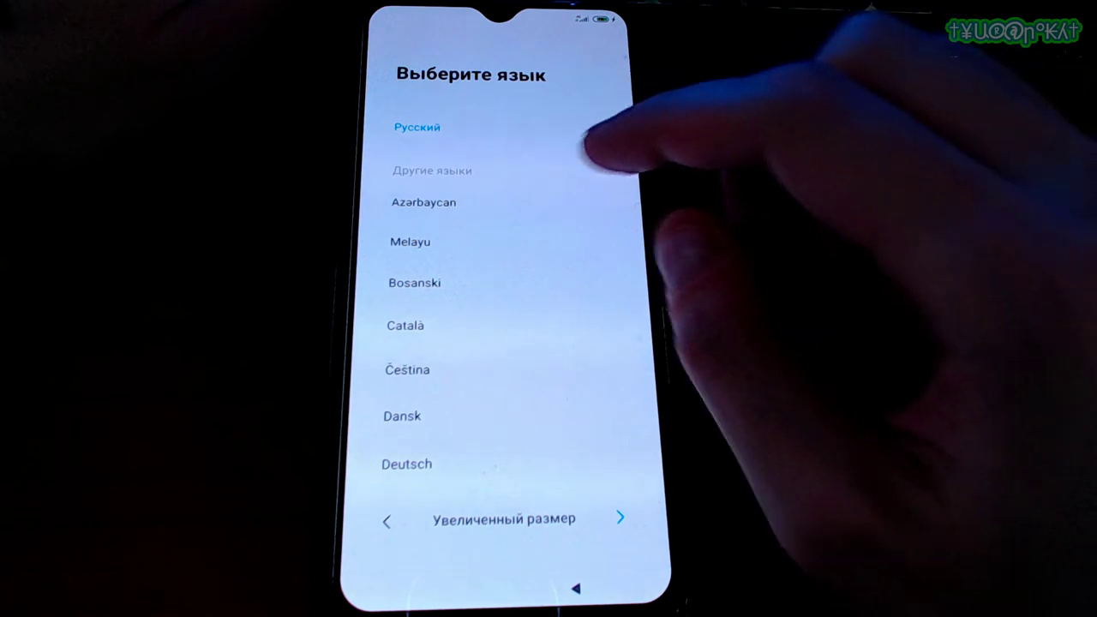
left_click(488, 129)
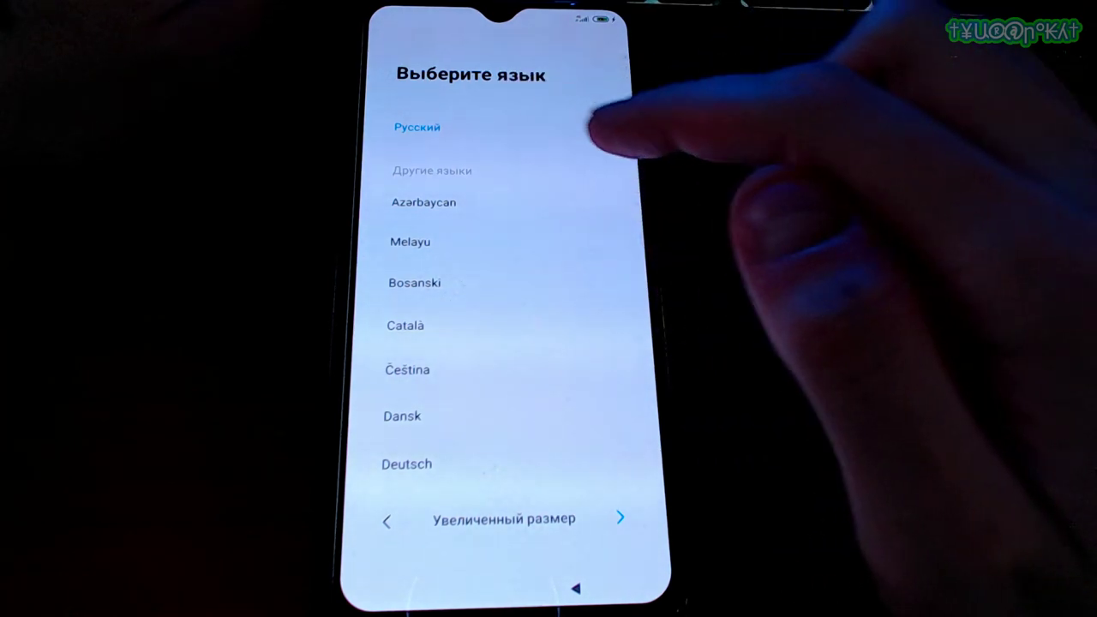